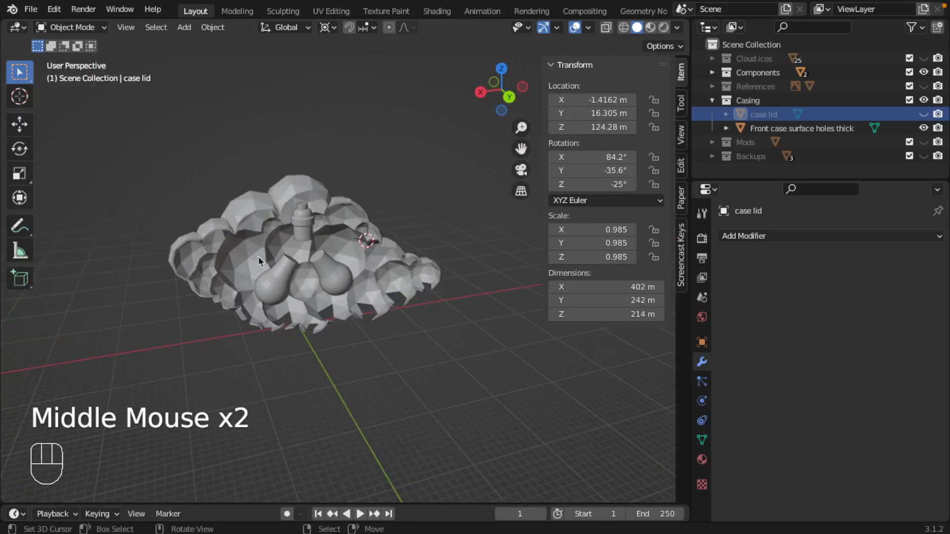
Step: Show the case lid and examine how it closes the back of the cloud casing from several angles
scroll(253, 254, up, 2)
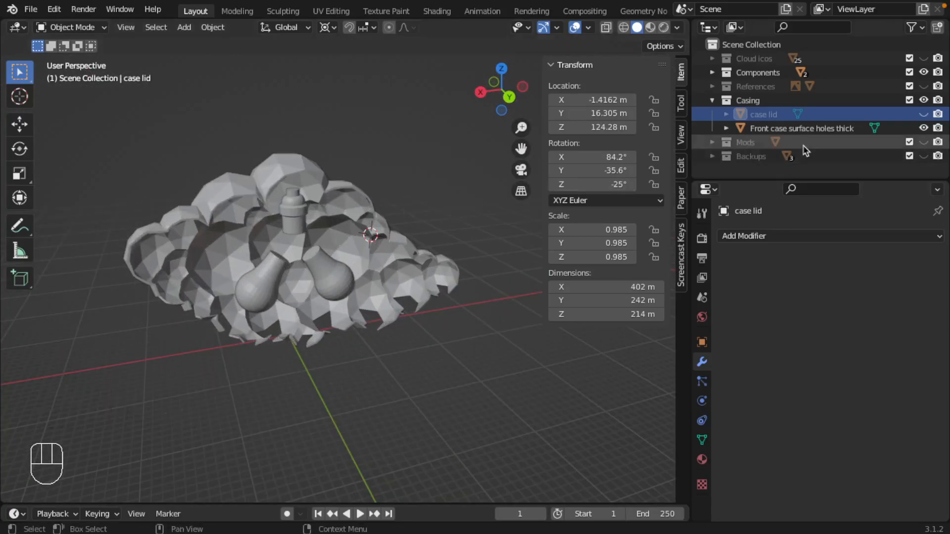
click(923, 115)
middle_drag(371, 286, 325, 172)
scroll(333, 215, up, 2)
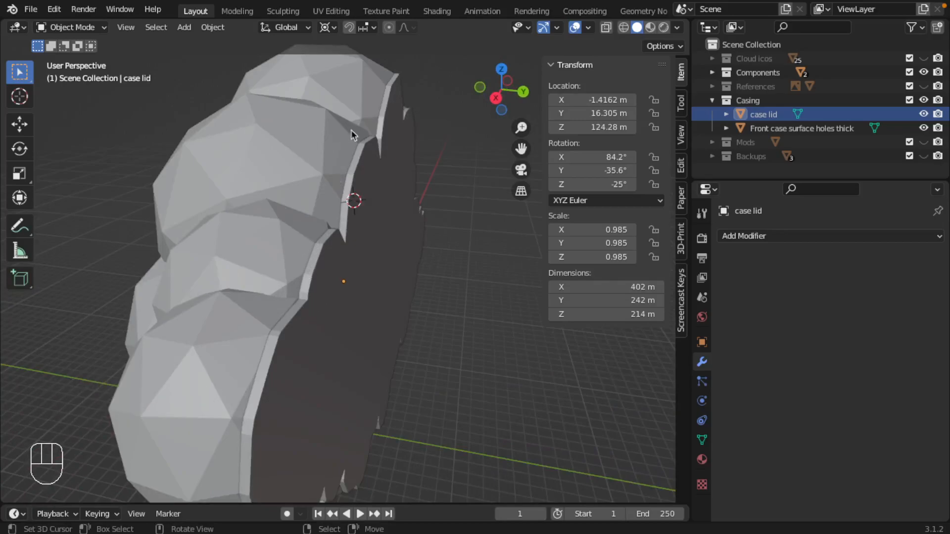
middle_drag(414, 163, 417, 165)
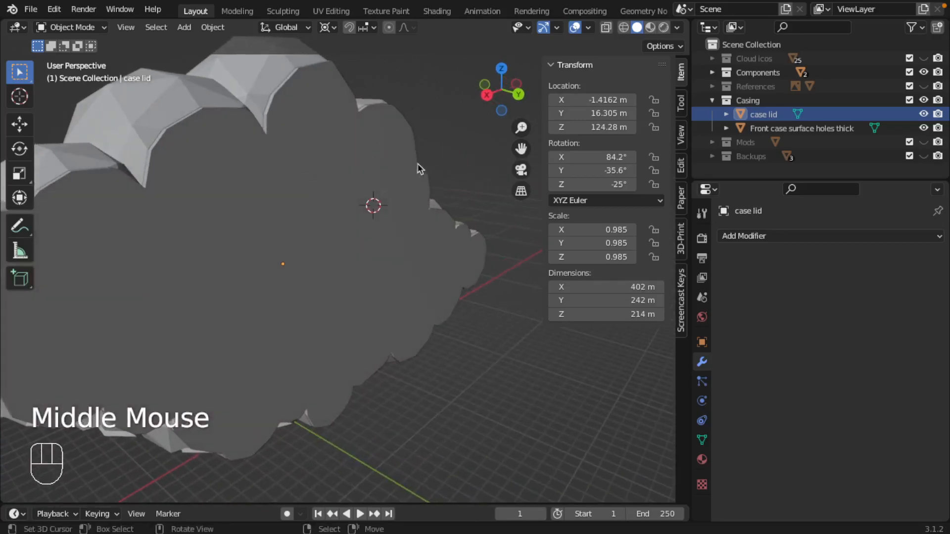
scroll(390, 256, down, 2)
middle_drag(390, 256, 421, 230)
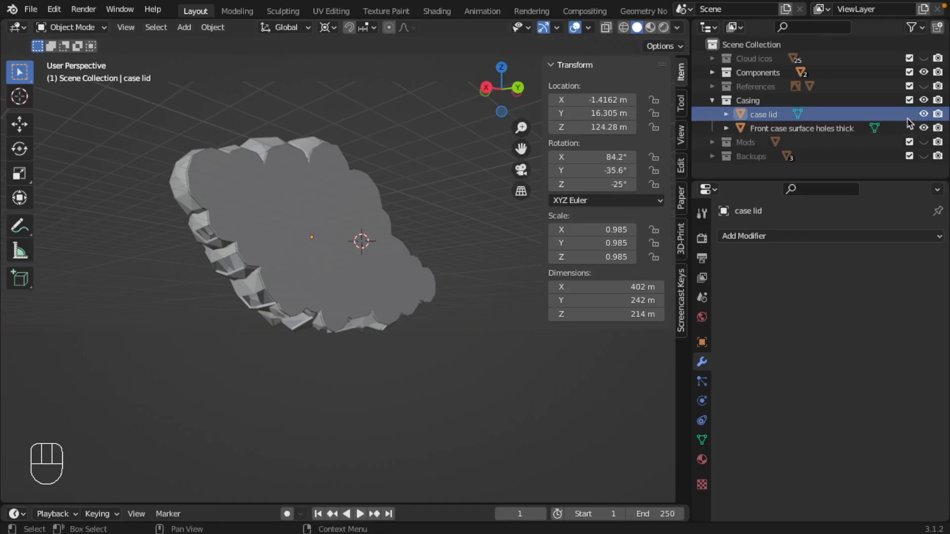
click(923, 115)
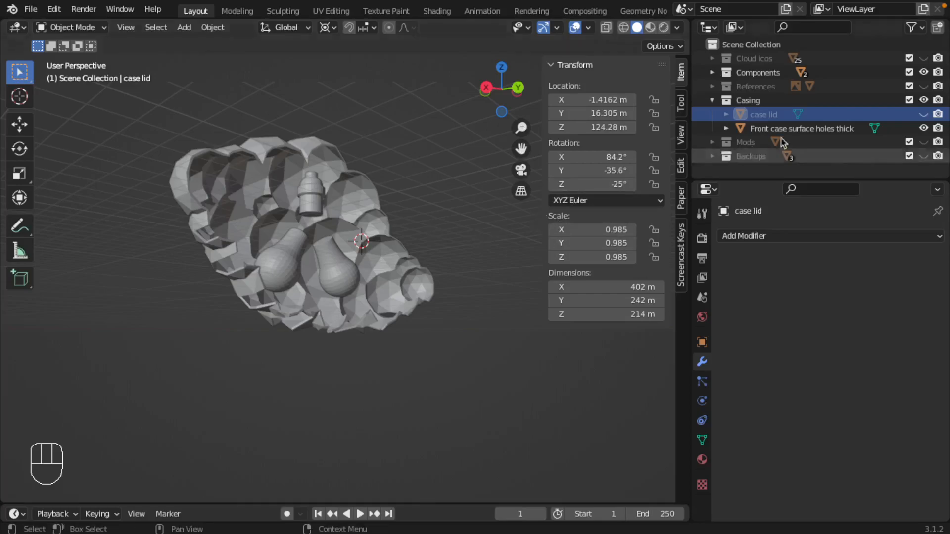
Step: Show the case lid and the References collection, and view the sketched lightning bolt from the front
click(923, 115)
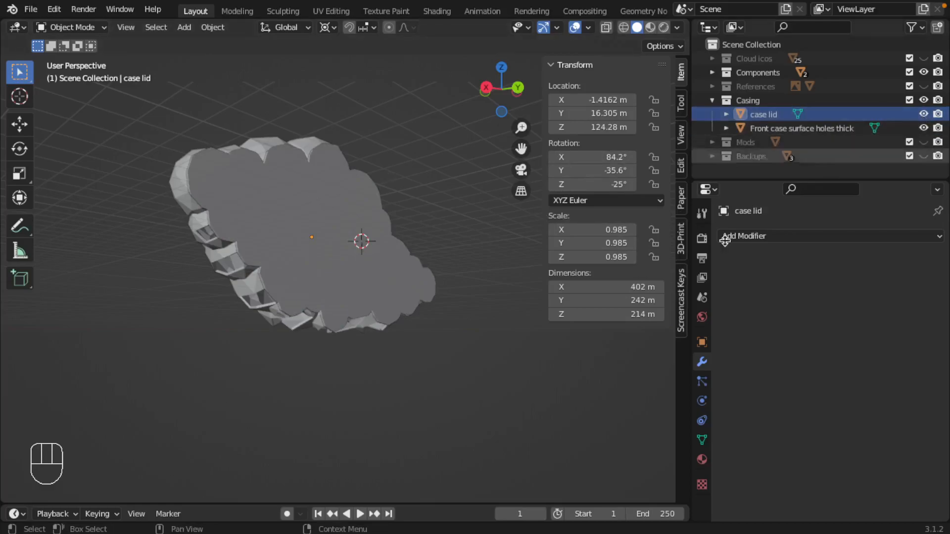
click(923, 86)
key(KP_1)
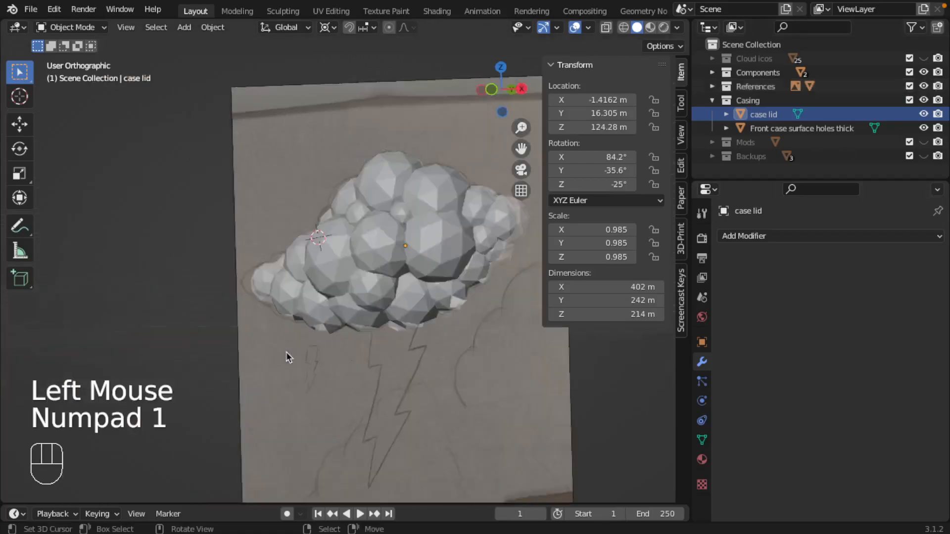
scroll(401, 340, up, 2)
mouse_move(401, 340)
shift+middle_down()
mouse_move(312, 206)
mouse_move(278, 191)
shift+middle_up()
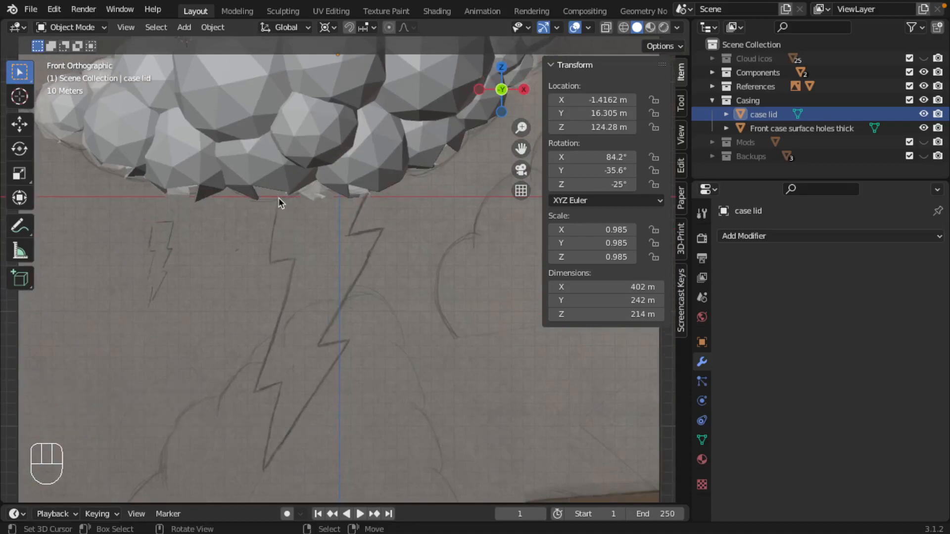
Step: Place the 3D cursor inside the sketched lightning bolt just below the cloud and add a plane there
click(317, 228)
key(shift+a)
mouse_move(354, 245)
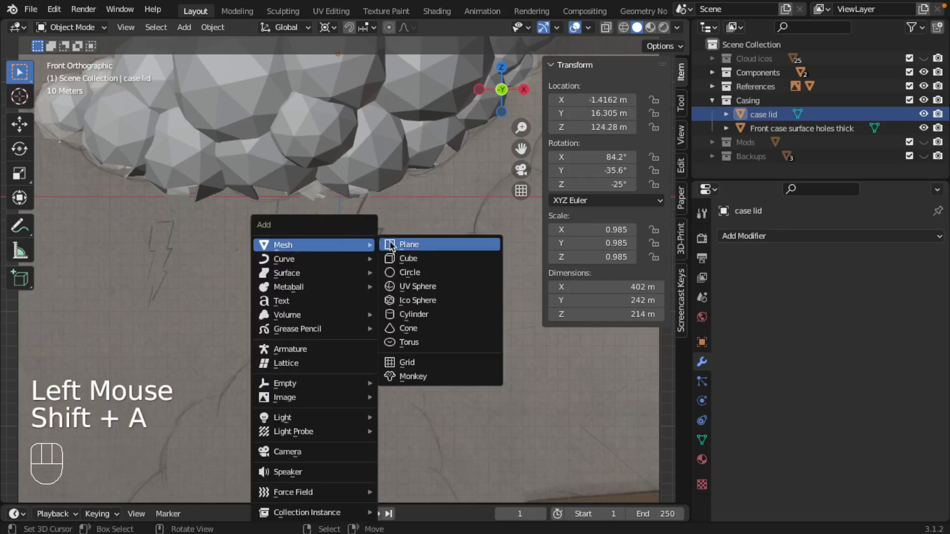
click(396, 245)
Step: Rotate the new plane 90° about the X axis and scale it up by about 14.7
key(r)
key(x)
key(KP_9)
key(KP_0)
key(Return)
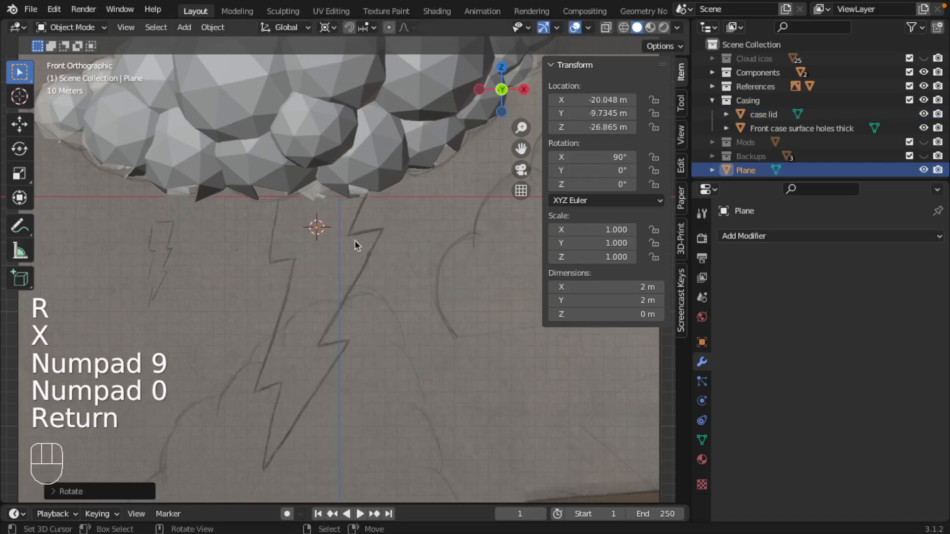
key(s)
click(328, 290)
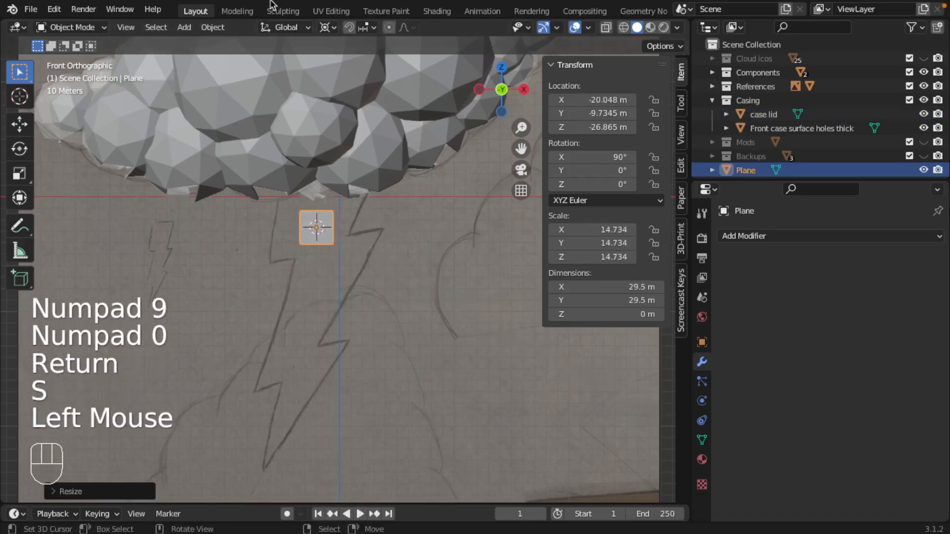
Step: Move the plane's two upper vertices onto the sketched bolt's outline where it meets the cloud
key(Tab)
right_click(298, 205)
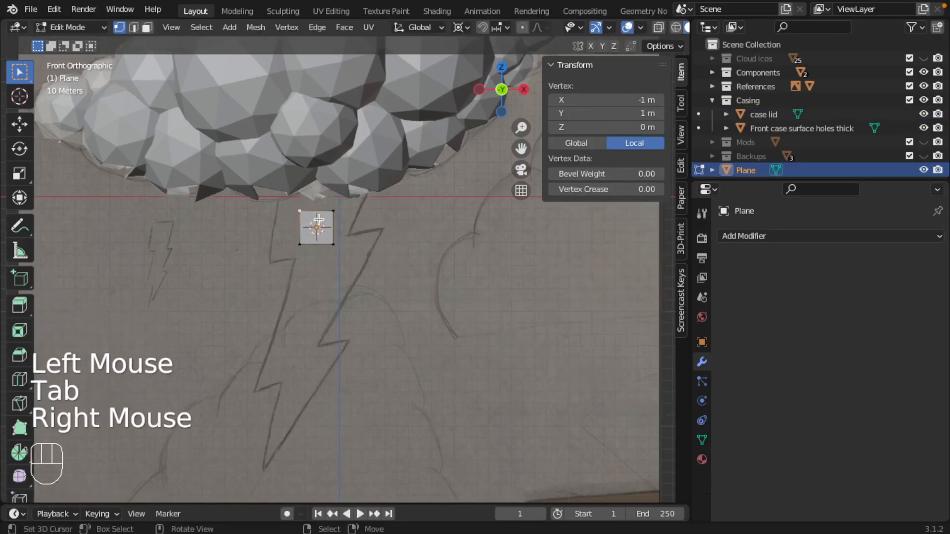
key(g)
click(298, 202)
right_click(335, 211)
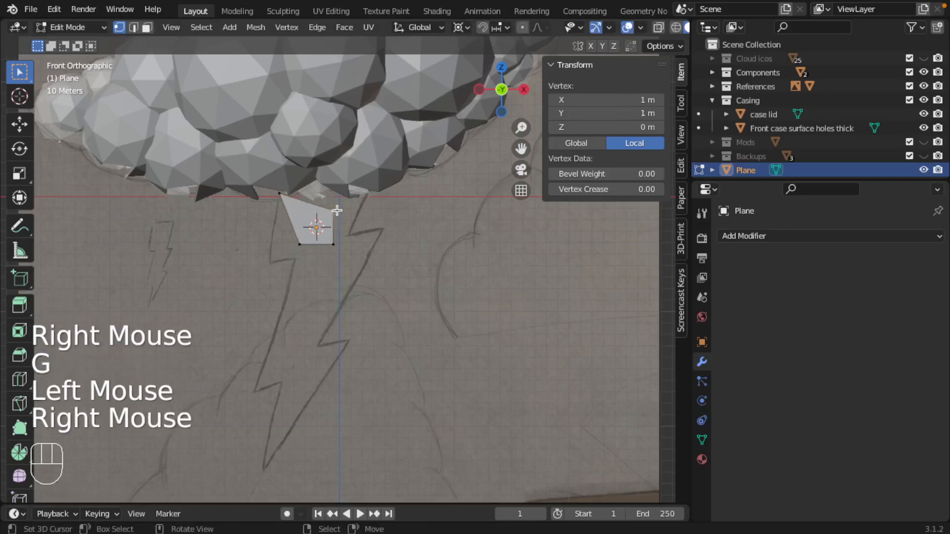
key(g)
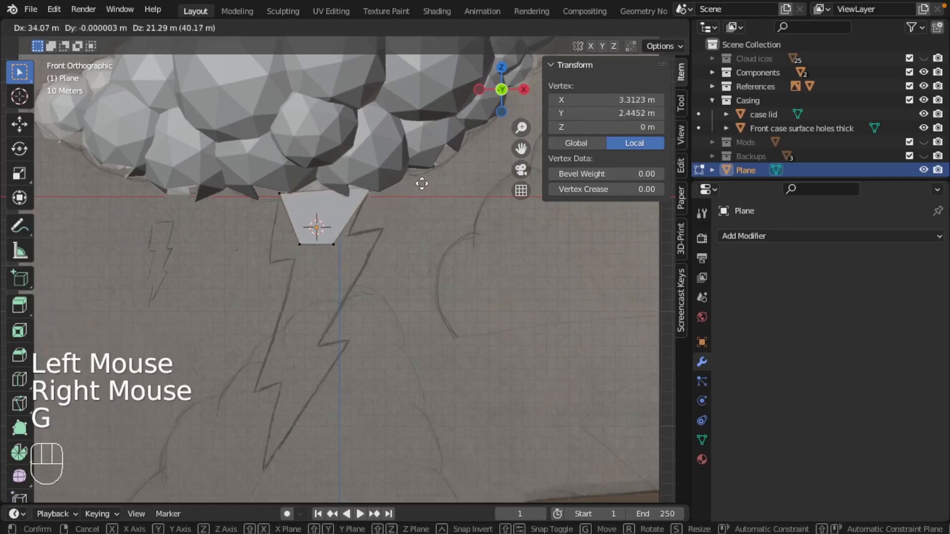
click(421, 177)
Step: Move the plane's two lower vertices onto the inner right notch and the outer left tip of the sketched bolt
right_click(346, 247)
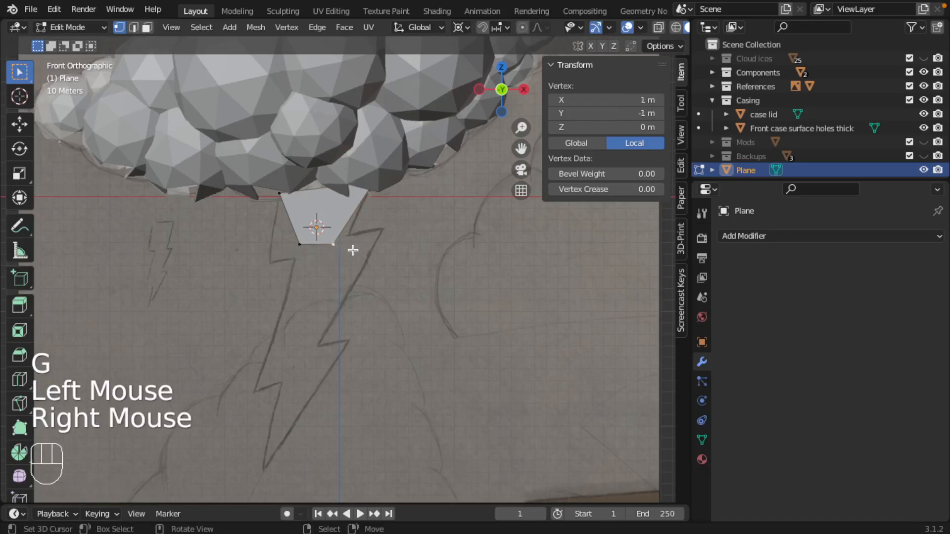
key(g)
click(369, 240)
right_click(302, 245)
key(g)
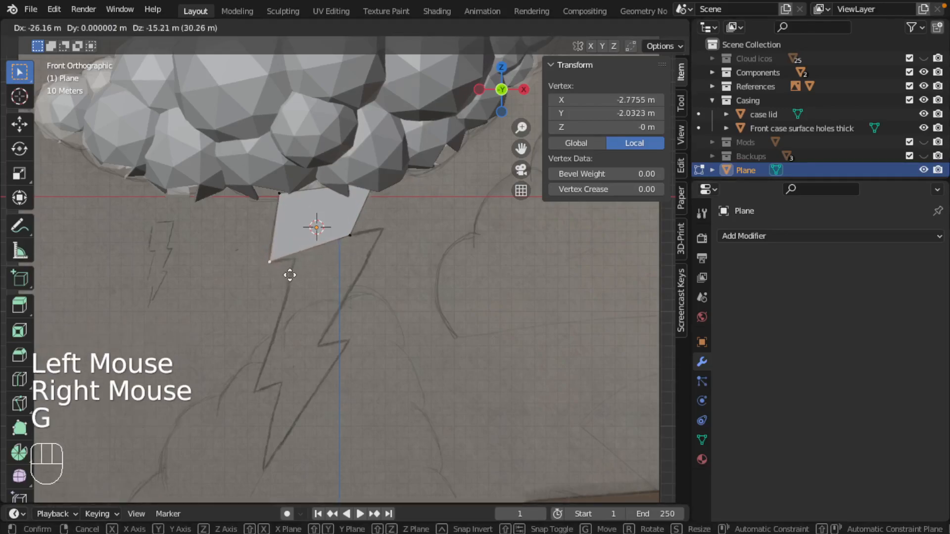
click(300, 271)
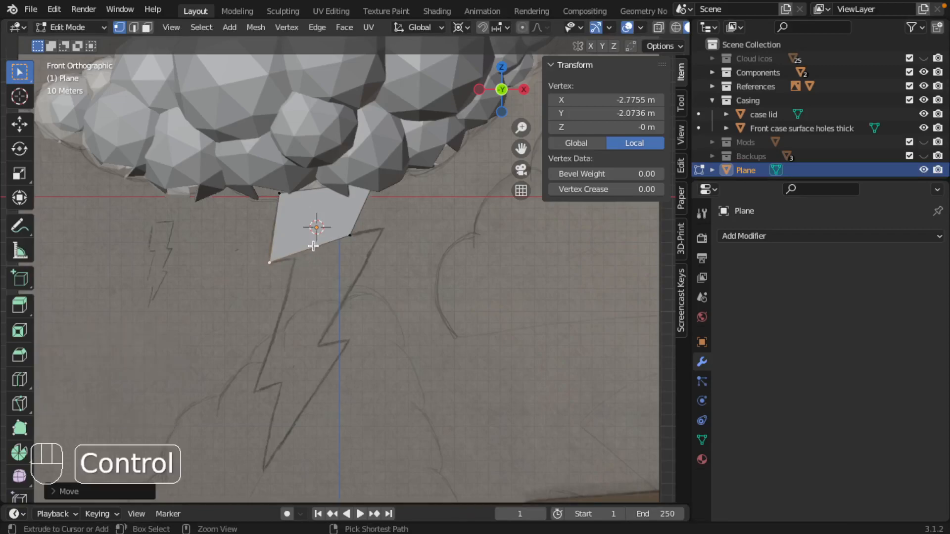
Step: Add a single lengthwise loop cut to the plane and slide it towards the bolt's left notch
key(ctrl+r)
scroll(309, 236, up, 1)
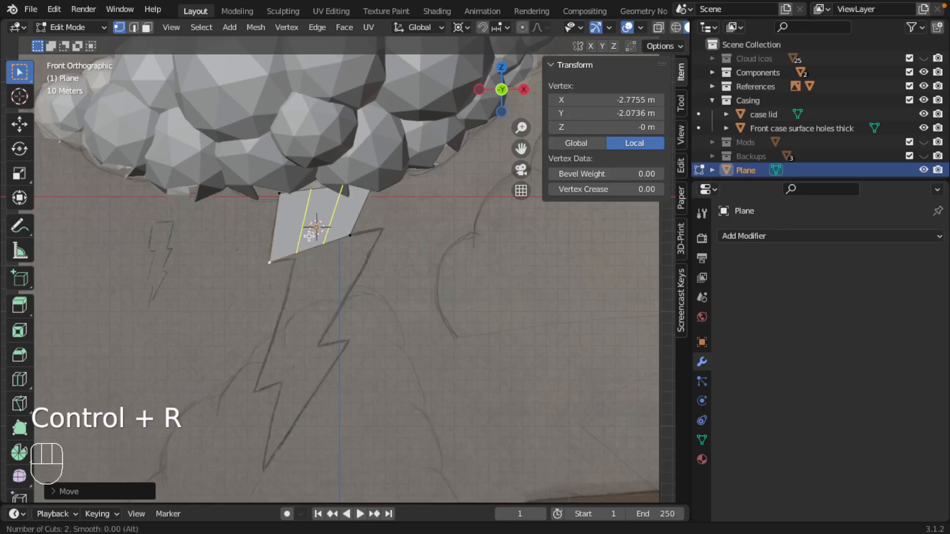
scroll(310, 236, up, 1)
scroll(310, 236, down, 1)
scroll(309, 236, down, 1)
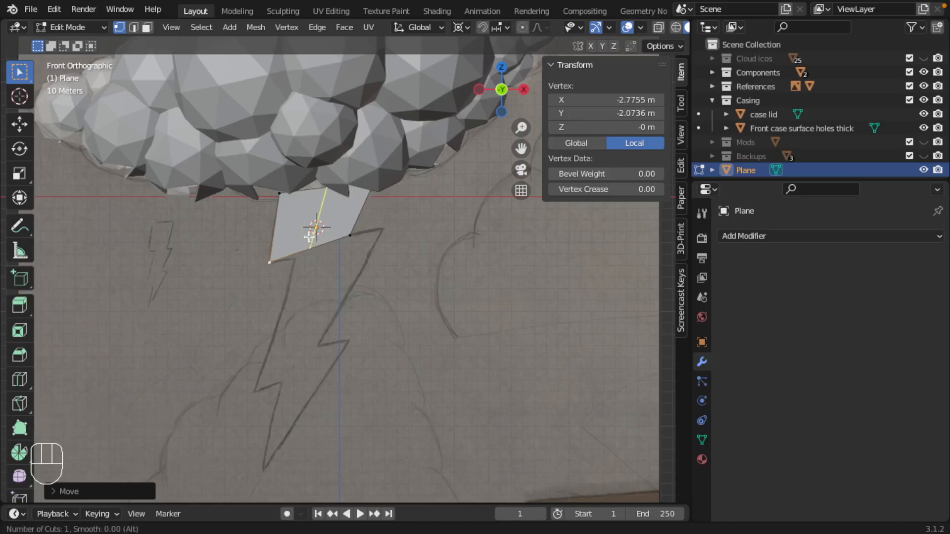
click(309, 237)
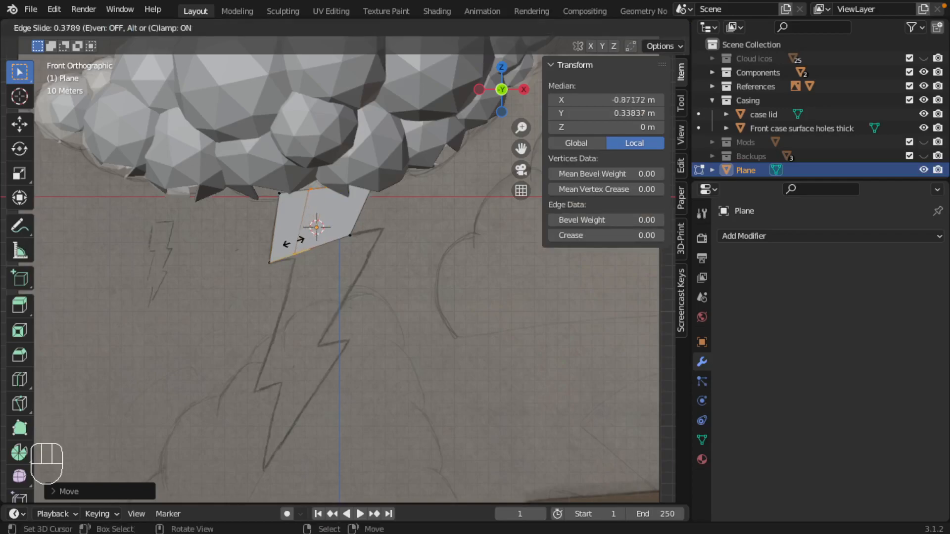
click(296, 243)
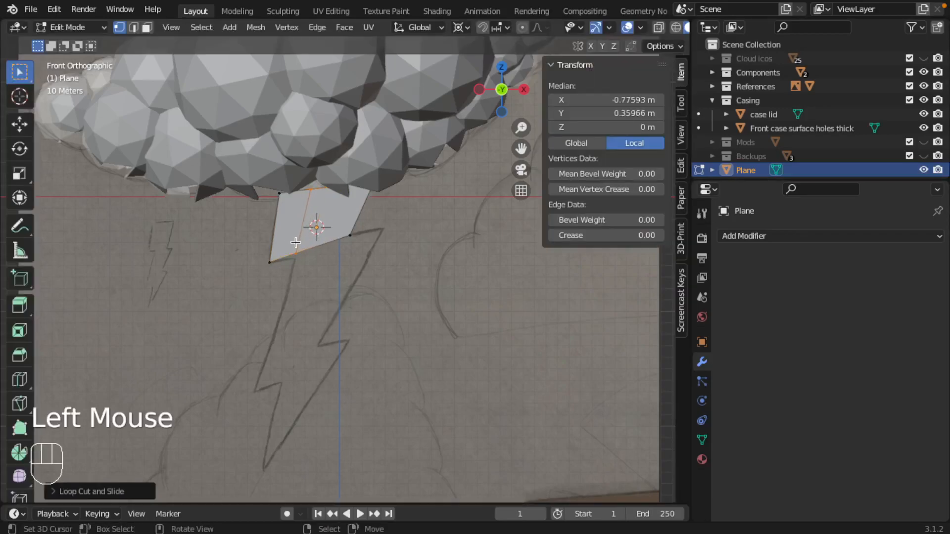
Step: Extrude the wider lower edge about 120 m down along the sketch to the bolt's lower left tip
key(ctrl+Tab)
right_click(333, 266)
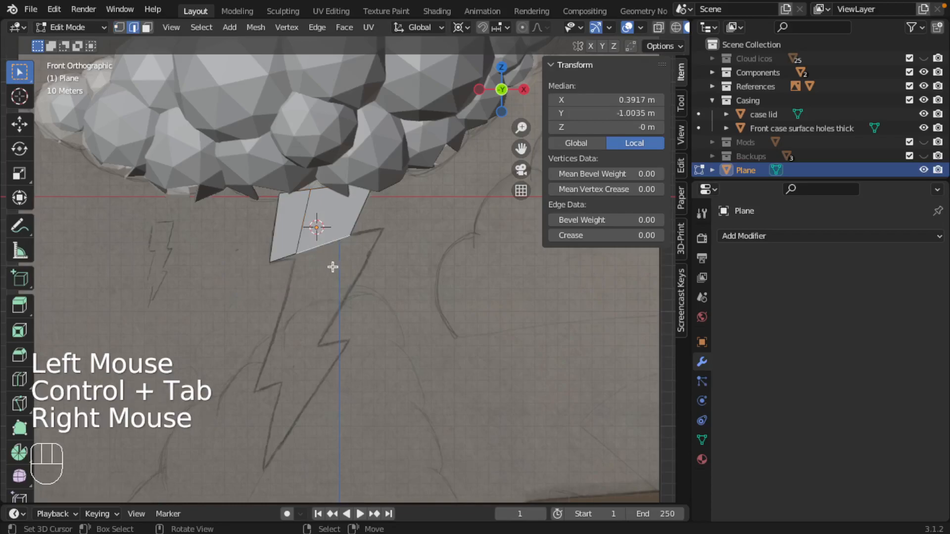
key(e)
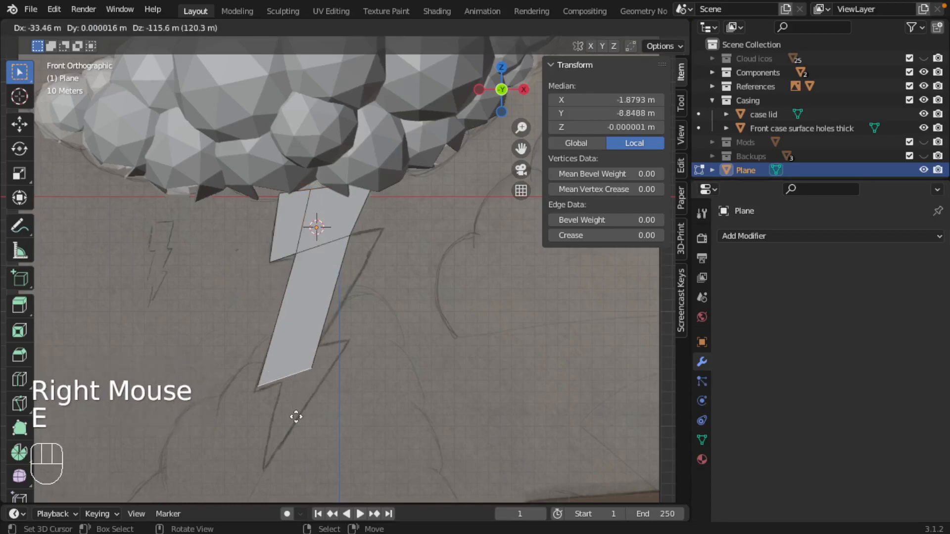
click(296, 420)
Step: Extrude the long right edge of the new section outward to the sketched bolt's upper right tip
right_click(345, 276)
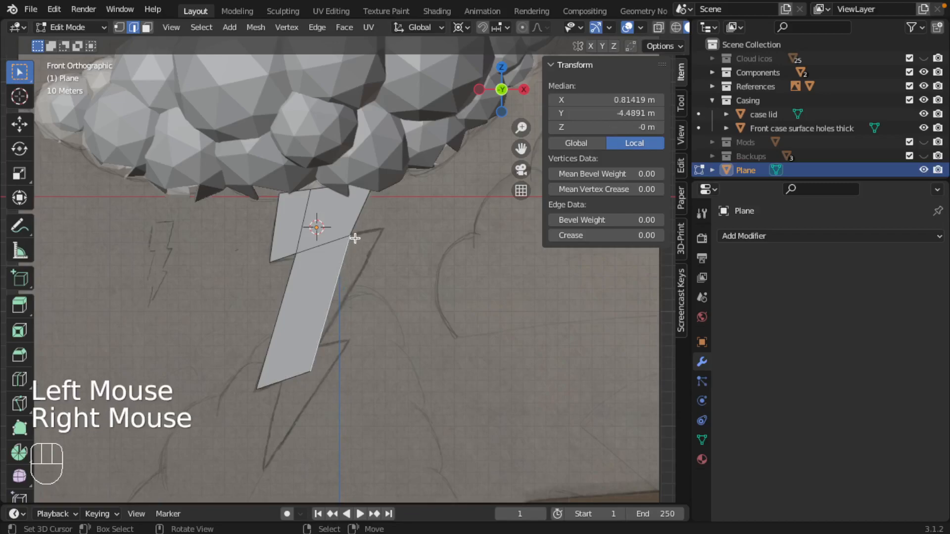
key(e)
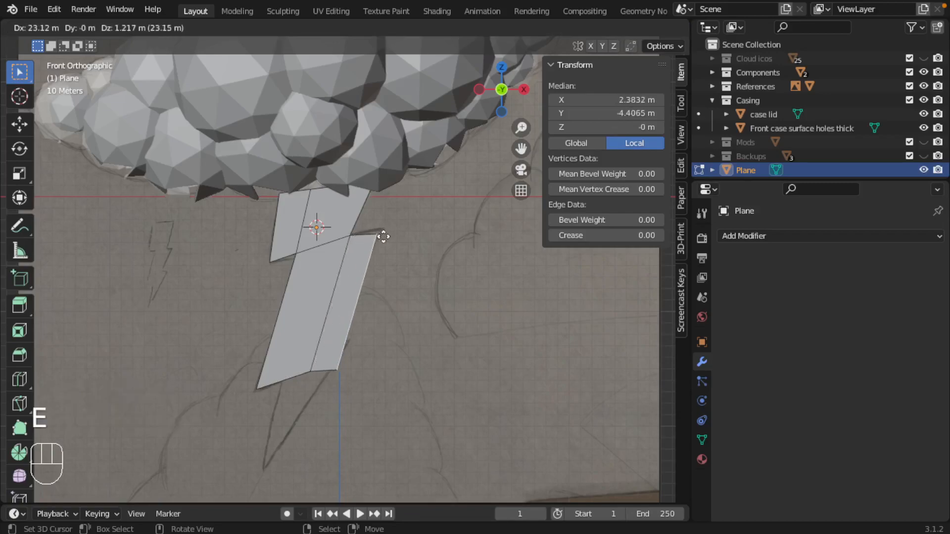
click(390, 232)
Step: Merge the lower right corner vertex into its left neighbour on the bottom edge with Merge At Last
right_click(341, 367)
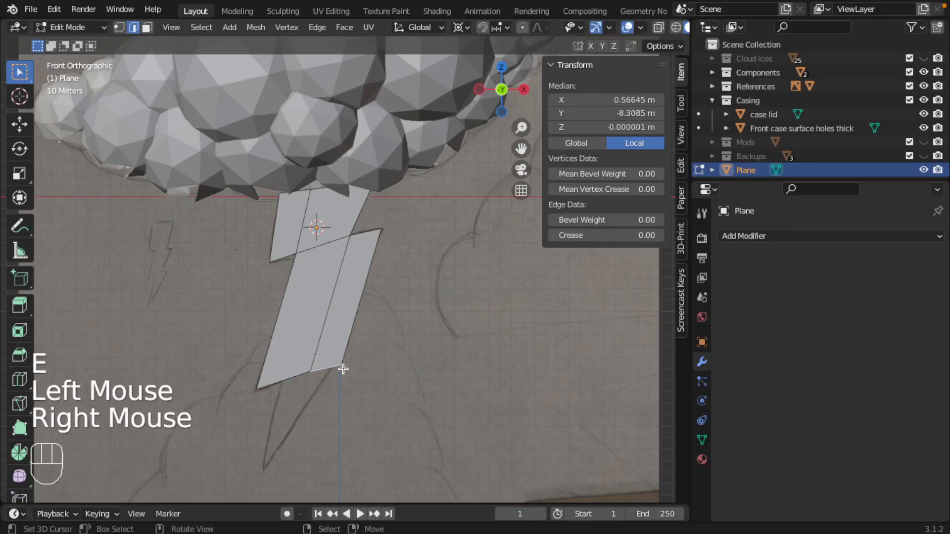
key(ctrl+Tab)
click(319, 365)
right_click(342, 366)
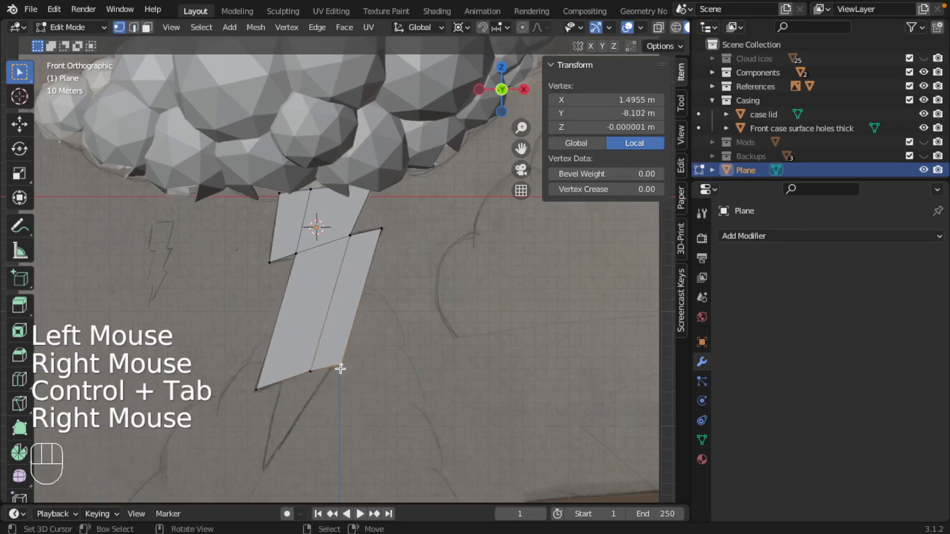
shift+right_click(311, 371)
right_click(343, 366)
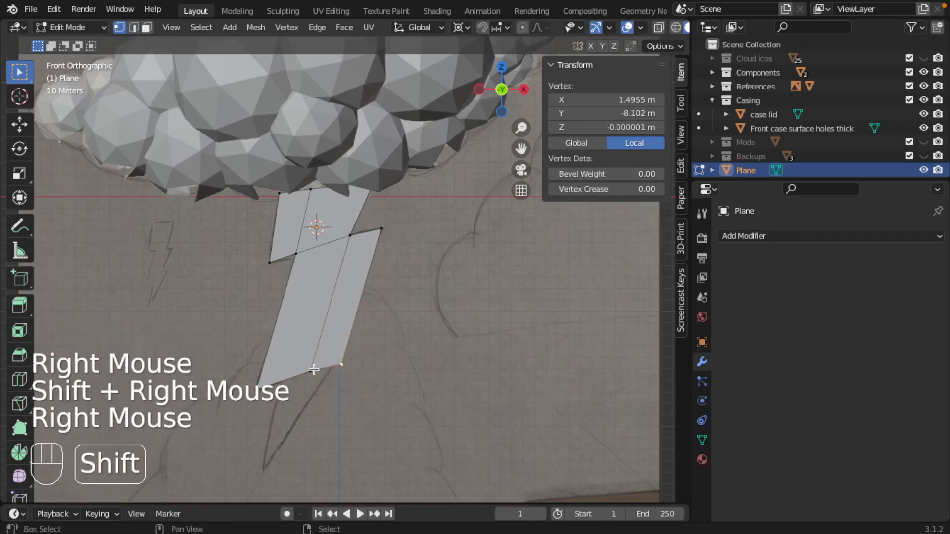
shift+right_click(310, 371)
right_click(343, 367)
shift+right_click(312, 371)
right_click(342, 367)
shift+right_click(311, 371)
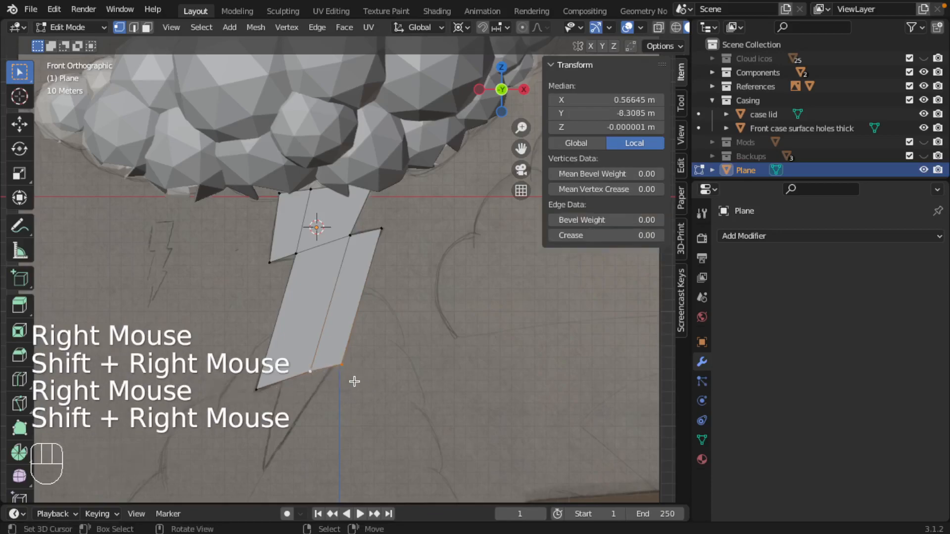
key(a)
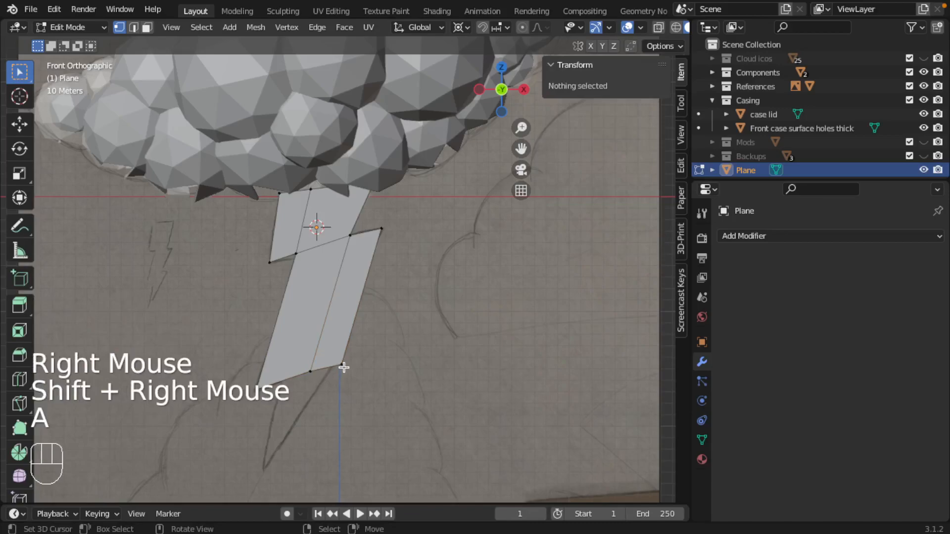
right_click(344, 367)
shift+right_click(312, 372)
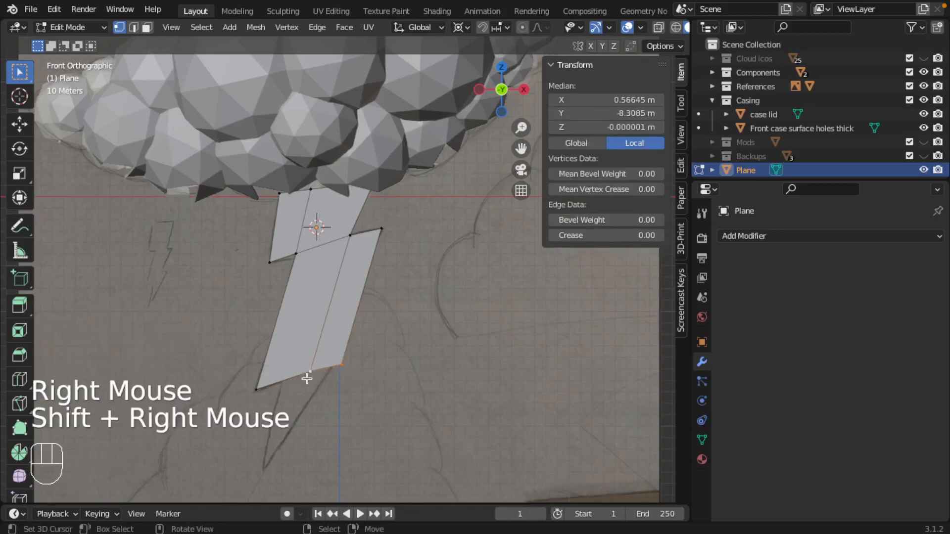
key(m)
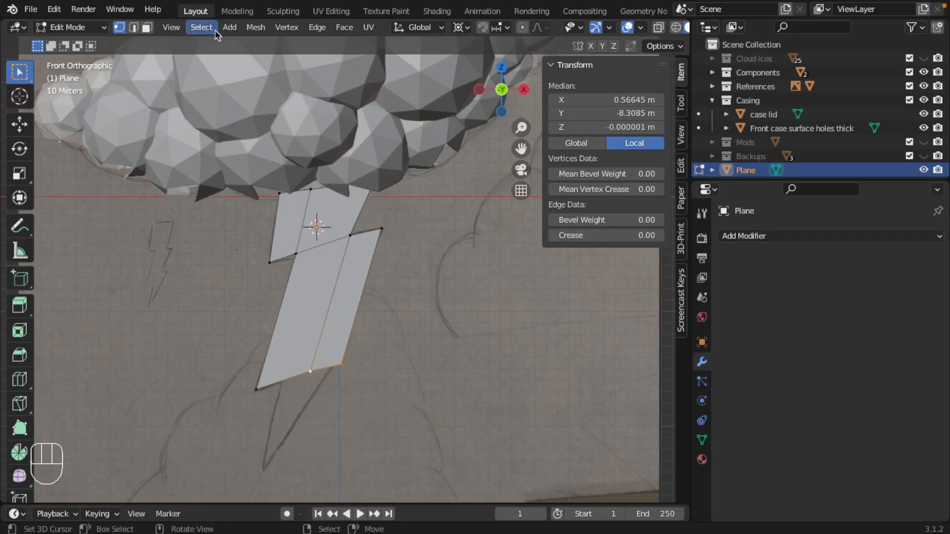
click(256, 28)
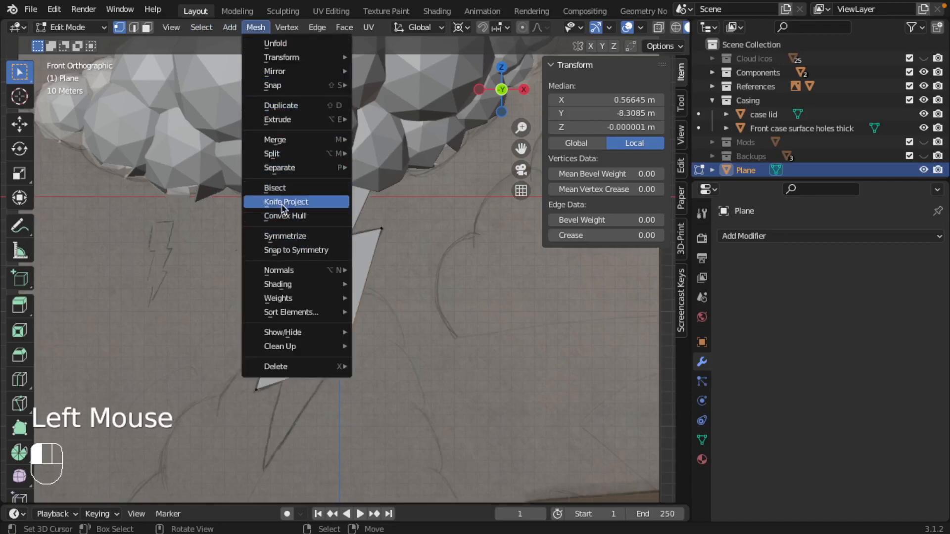
mouse_move(290, 140)
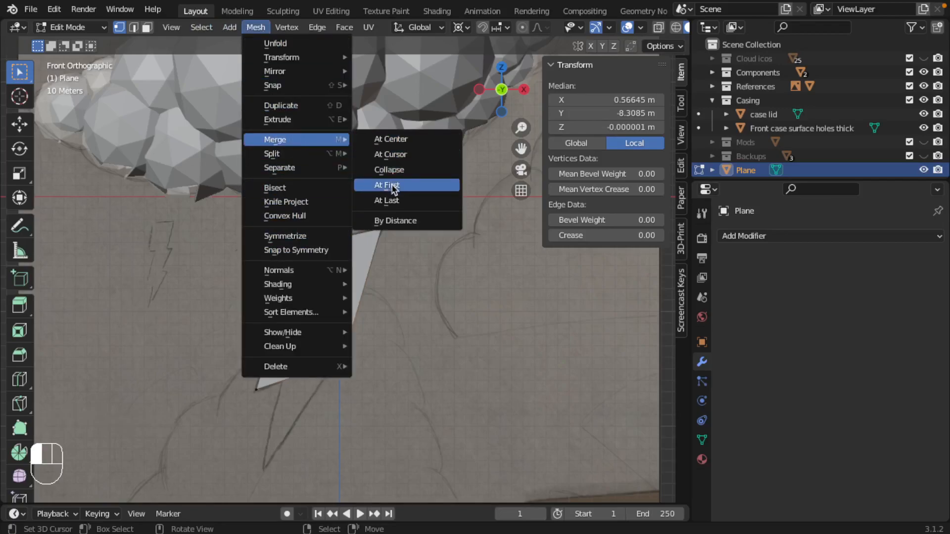
click(389, 200)
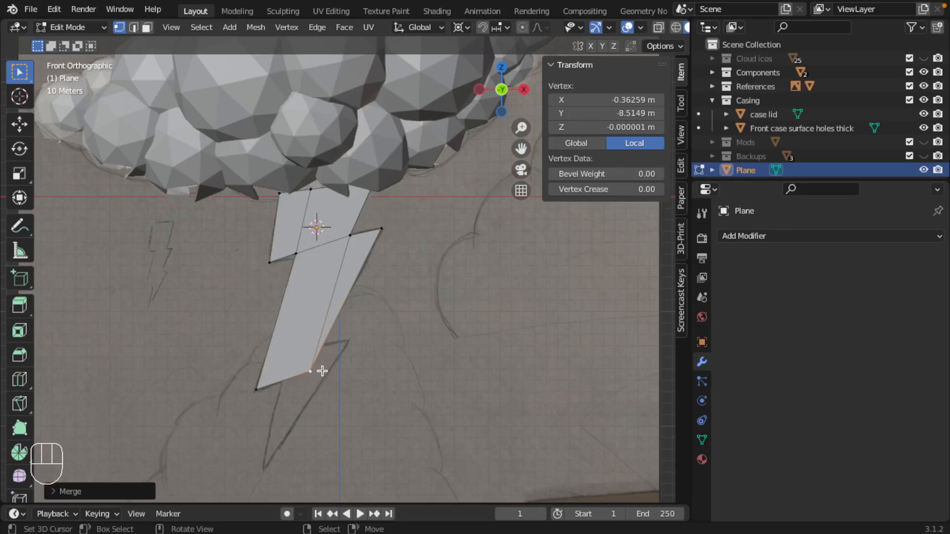
Step: Move the merged vertex up onto the sketched right notch and extrude the bottom edge about 28 m outward to the lower right tip
key(g)
click(328, 345)
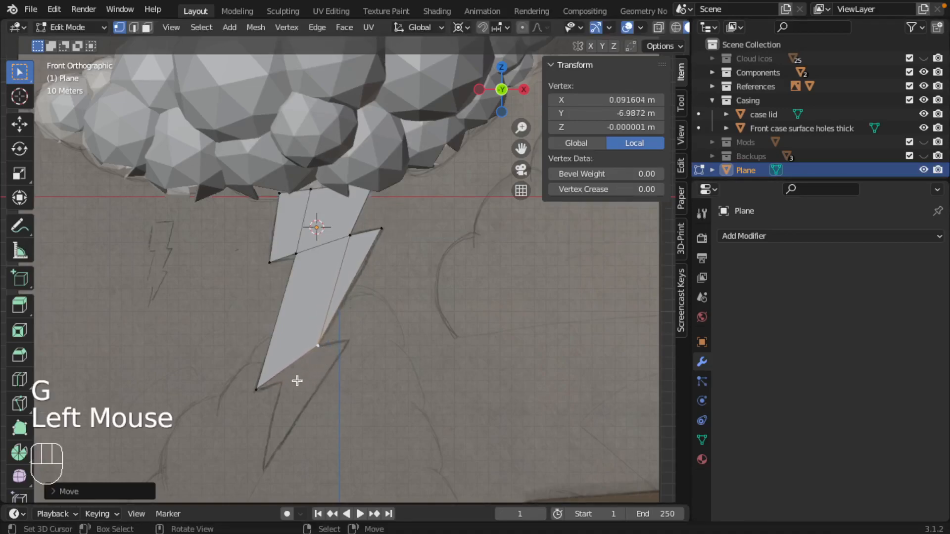
key(ctrl+Tab)
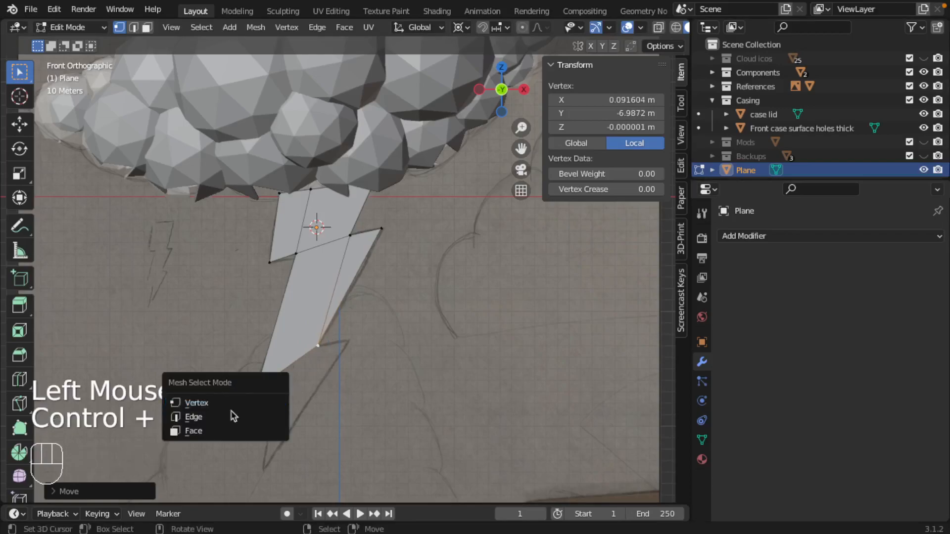
click(234, 417)
right_click(293, 366)
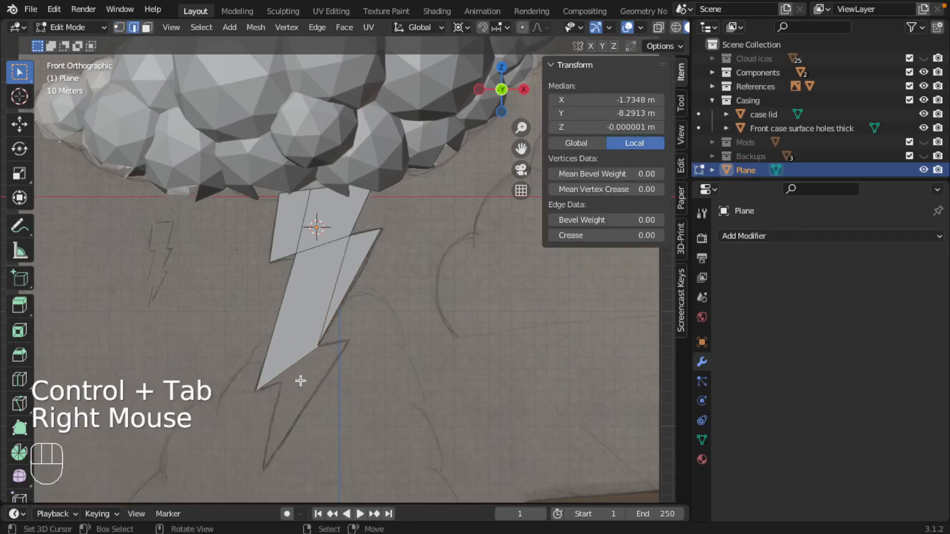
key(e)
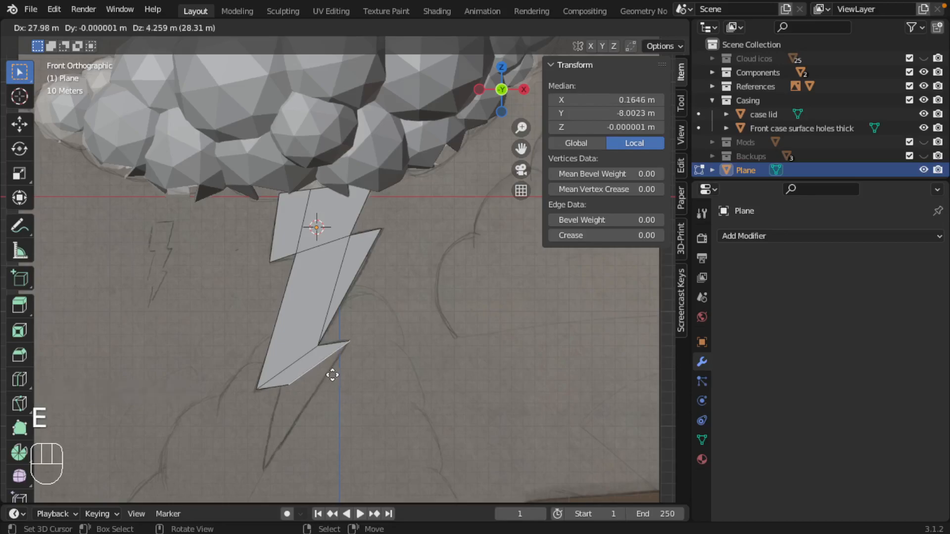
click(329, 377)
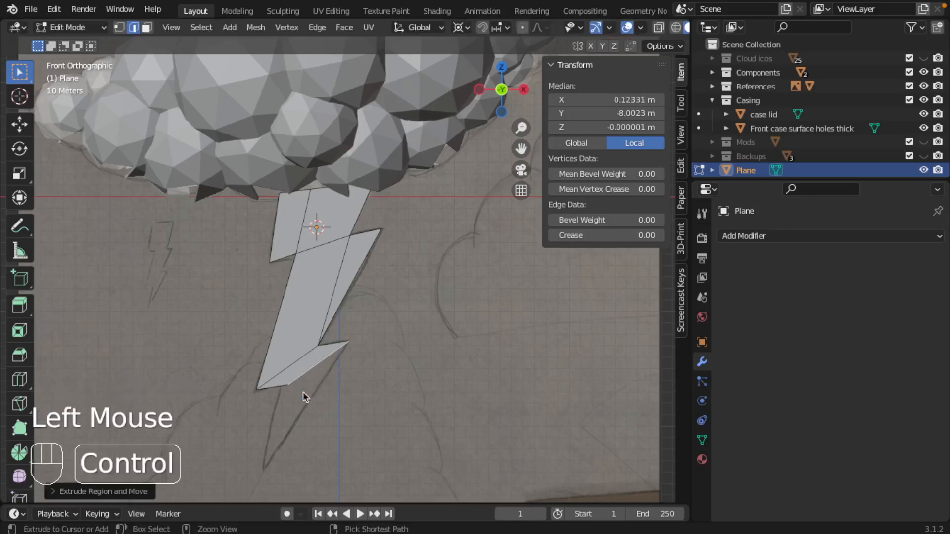
Step: Reposition the lower left vertex of the new section onto the sketched notch beside the bolt's left tip
key(ctrl+Tab)
click(249, 379)
right_click(286, 387)
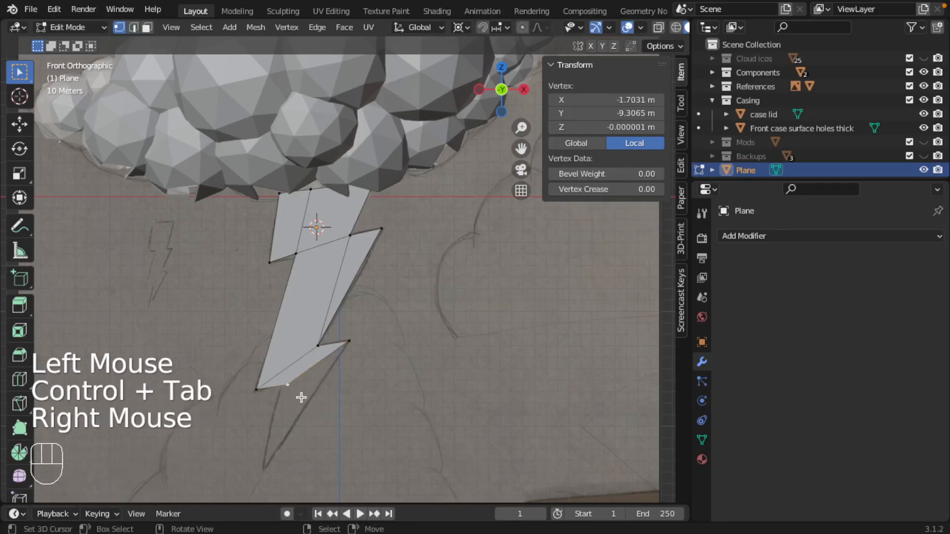
key(g)
click(317, 400)
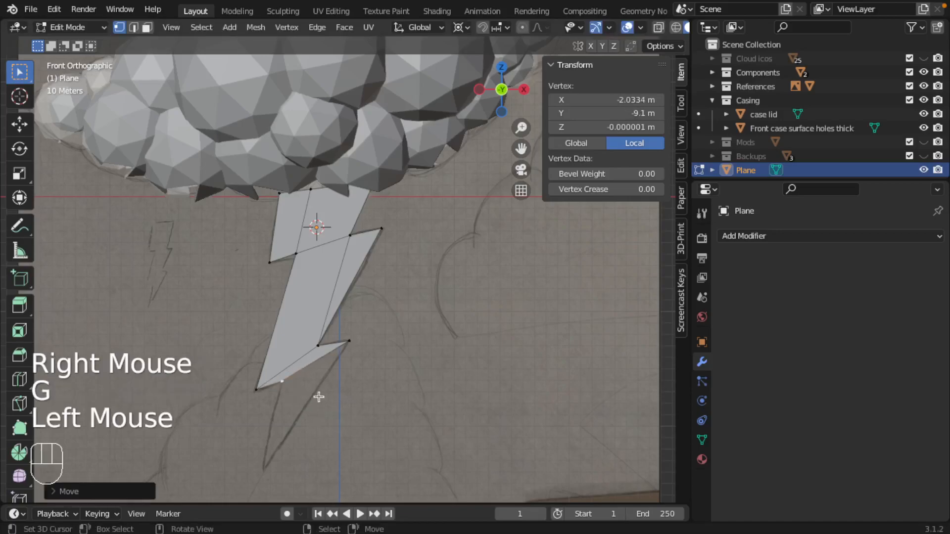
Step: Extrude the lowest slanted edge down along the sketch until its left end reaches the bolt's bottom tip
key(ctrl+Tab)
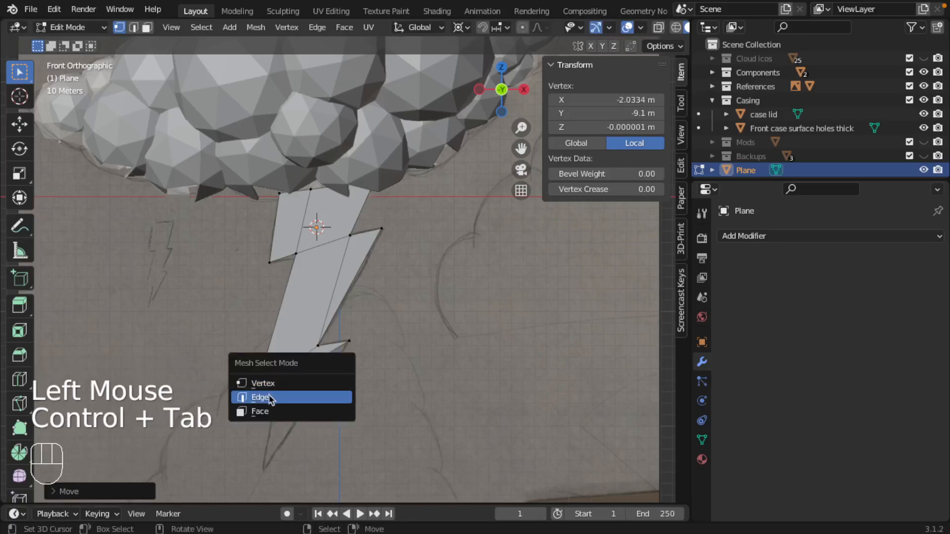
click(270, 398)
right_click(299, 366)
key(e)
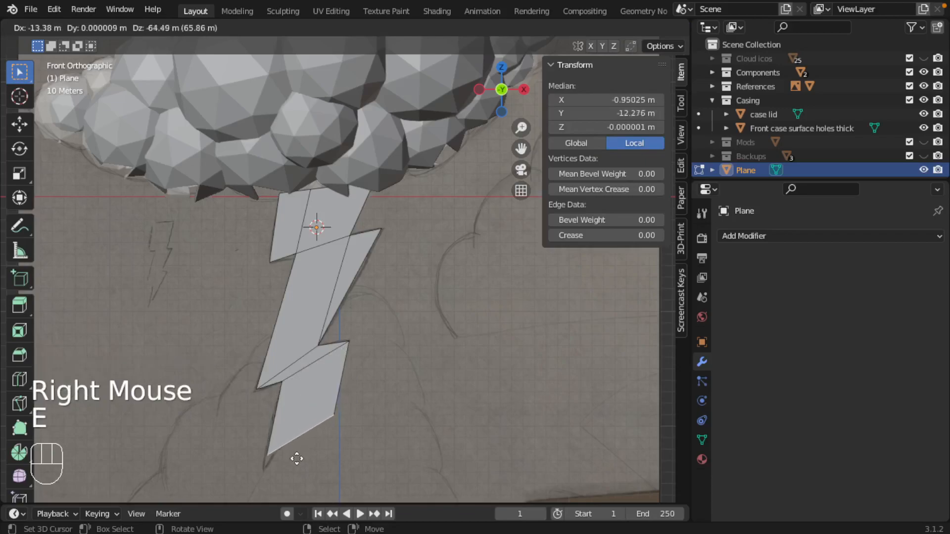
click(292, 465)
Step: Dissolve the lower right corner vertex of the last section to taper it to a point, and return to Object Mode
key(ctrl+Tab)
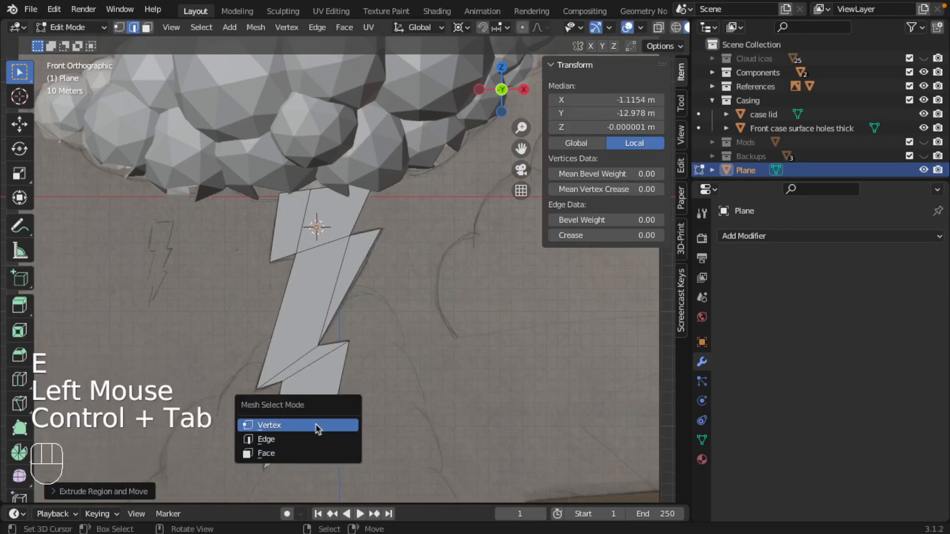
click(307, 425)
right_click(338, 423)
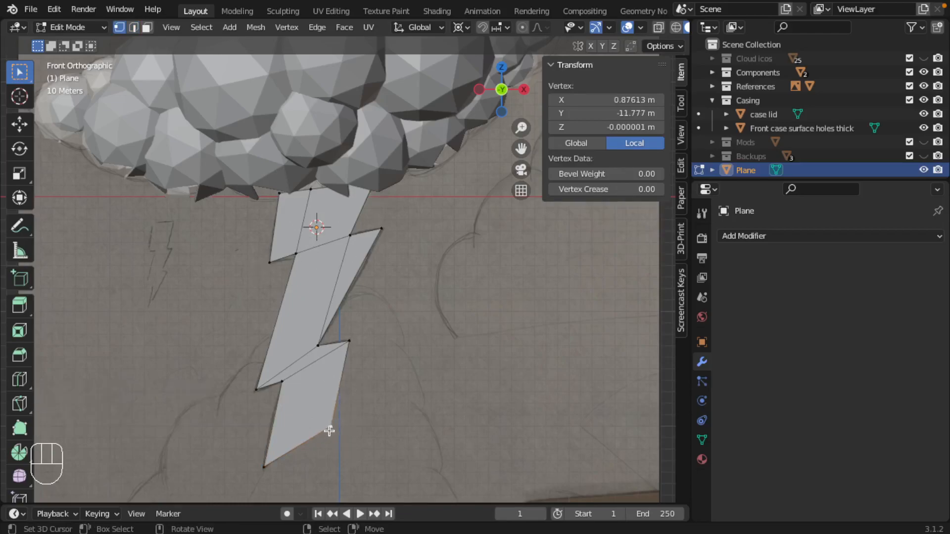
key(x)
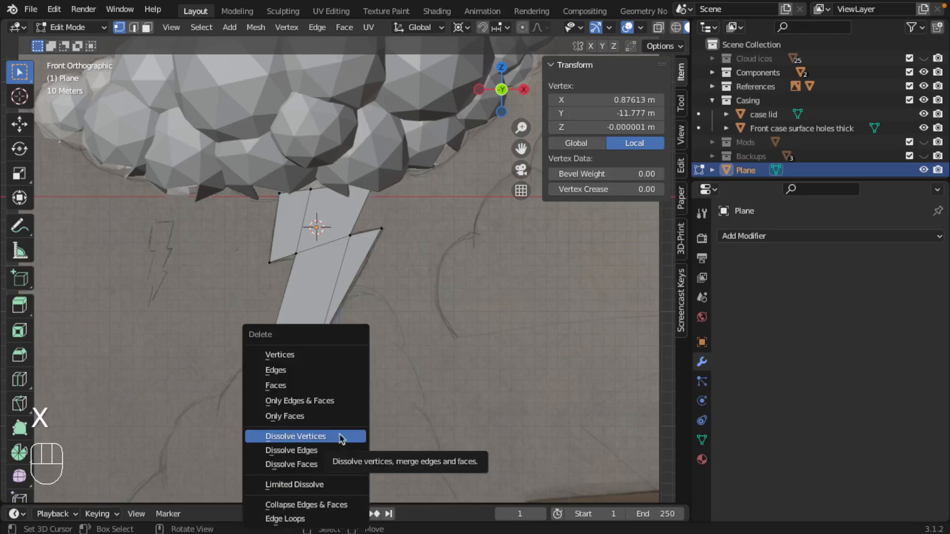
click(303, 354)
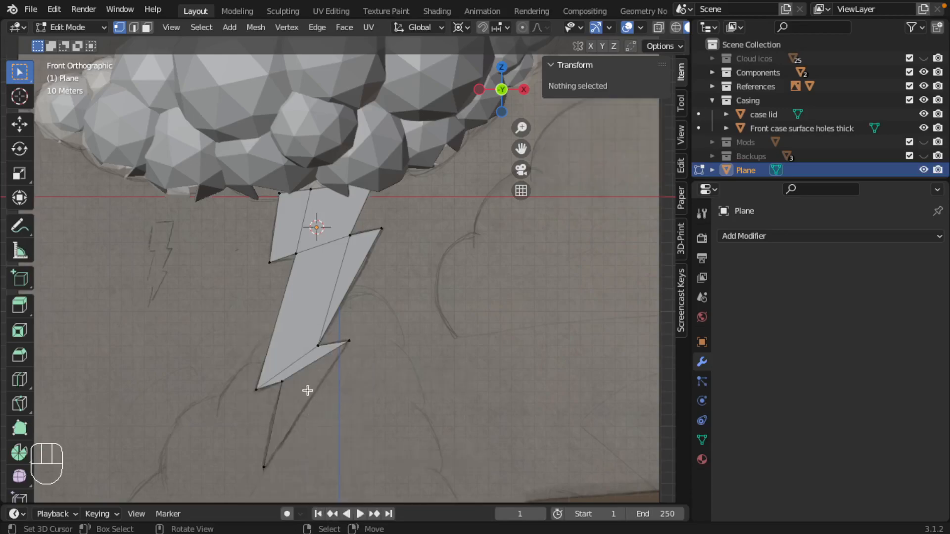
key(super+z)
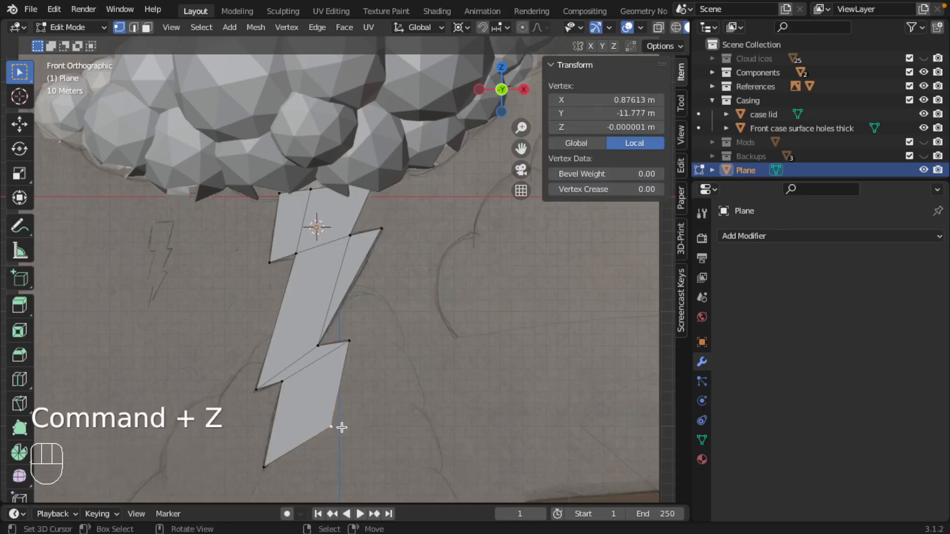
key(x)
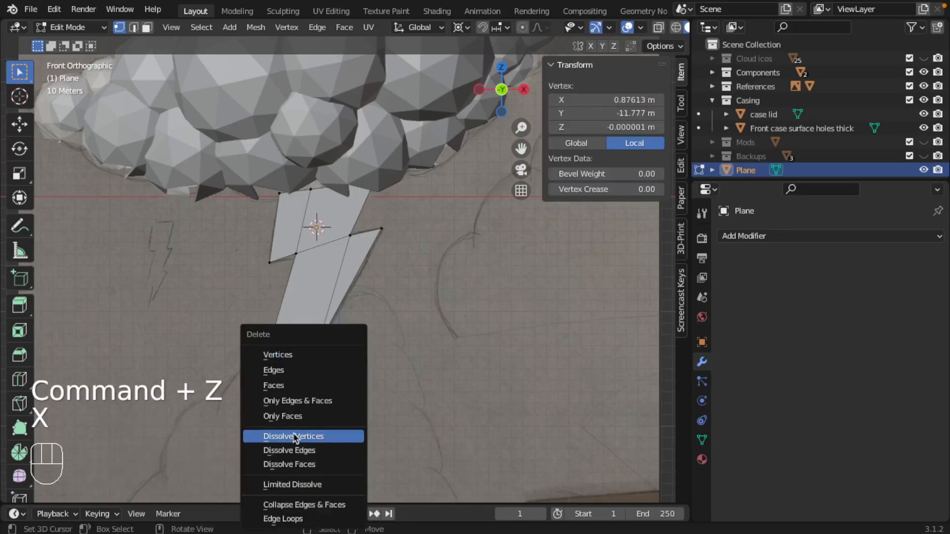
click(293, 433)
middle_drag(381, 362, 289, 365)
key(KP_1)
key(Tab)
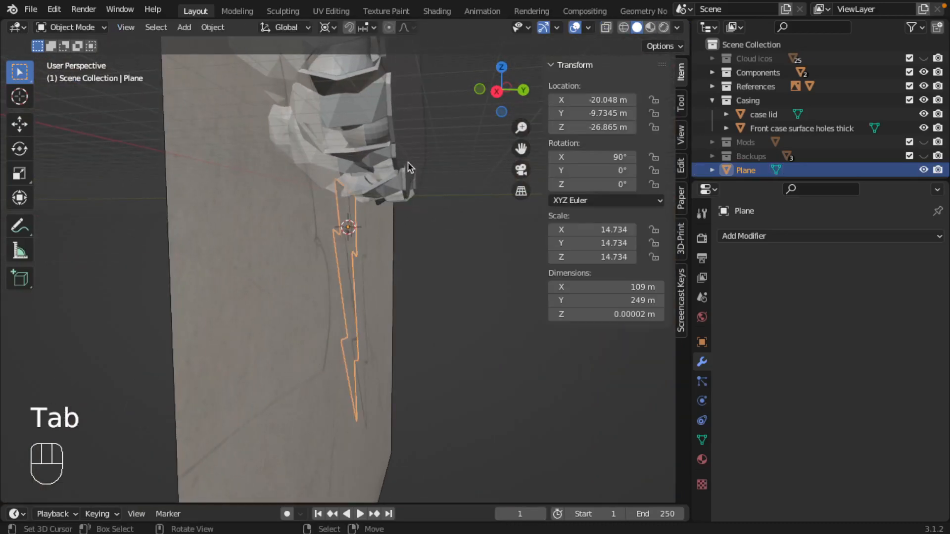
Step: Examine from the side how far the bolt plane sits from the case lid
scroll(416, 178, up, 2)
shift+middle_drag(424, 193, 409, 209)
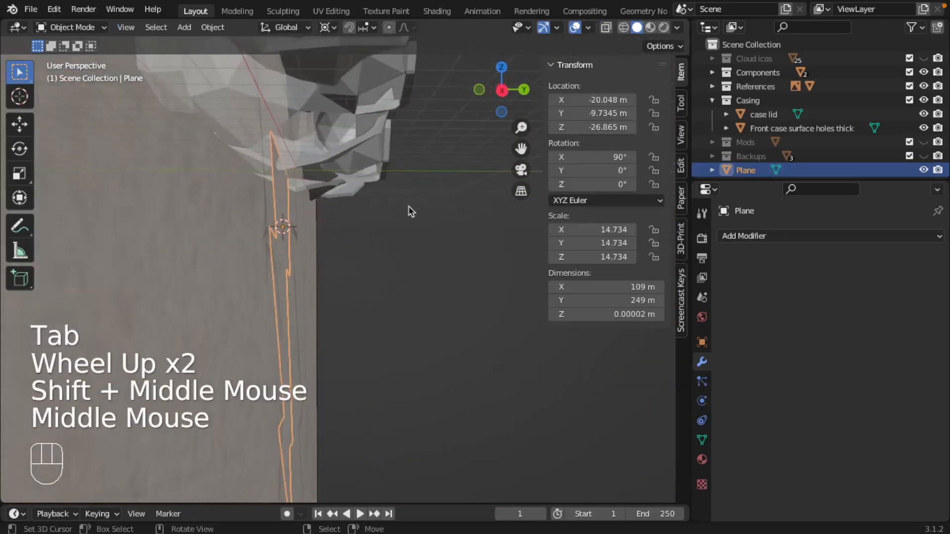
right_click(387, 162)
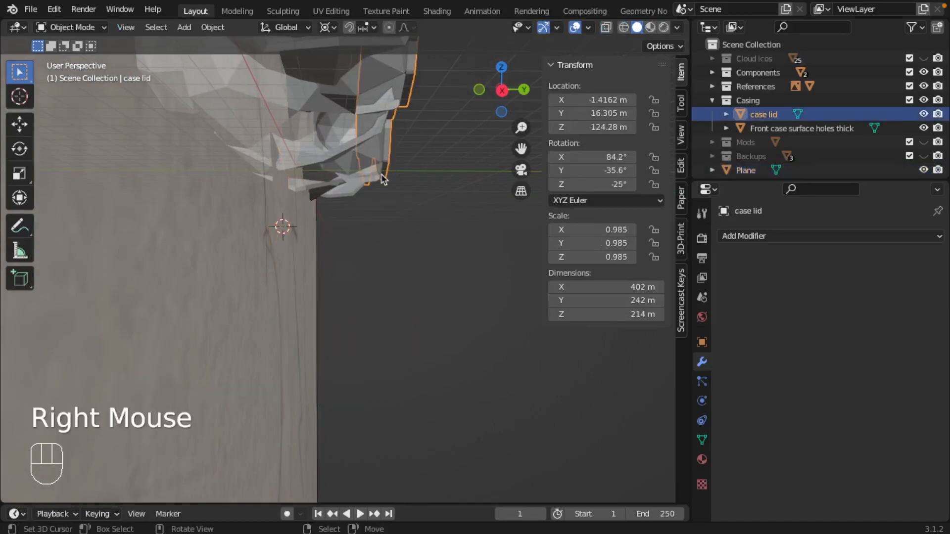
right_click(276, 233)
right_click(275, 242)
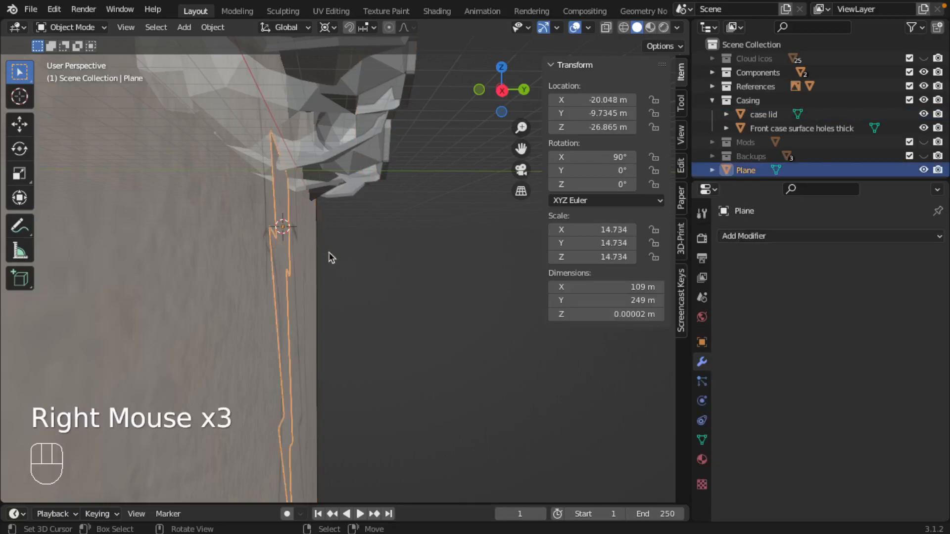
key(KP_3)
middle_drag(331, 256, 360, 33)
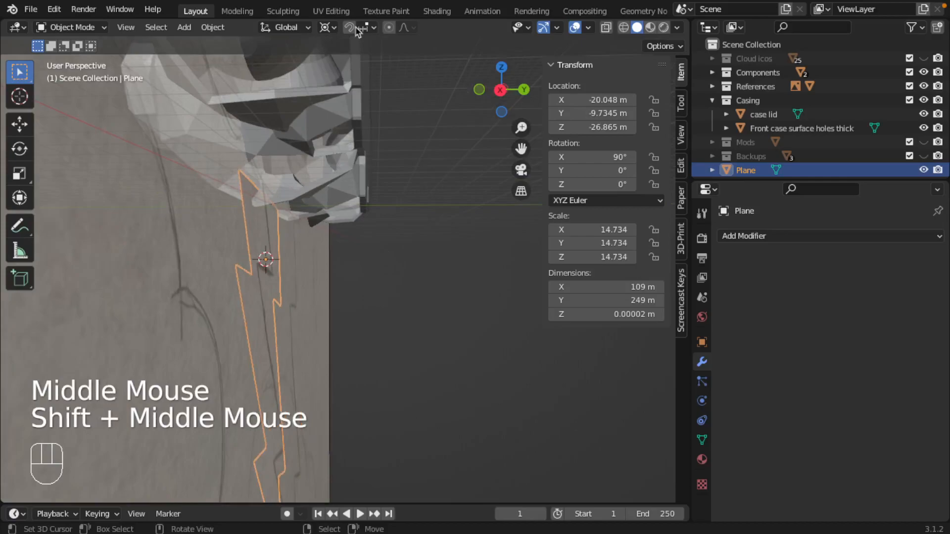
Step: Turn on snapping and set its target to Vertex
click(357, 29)
click(369, 28)
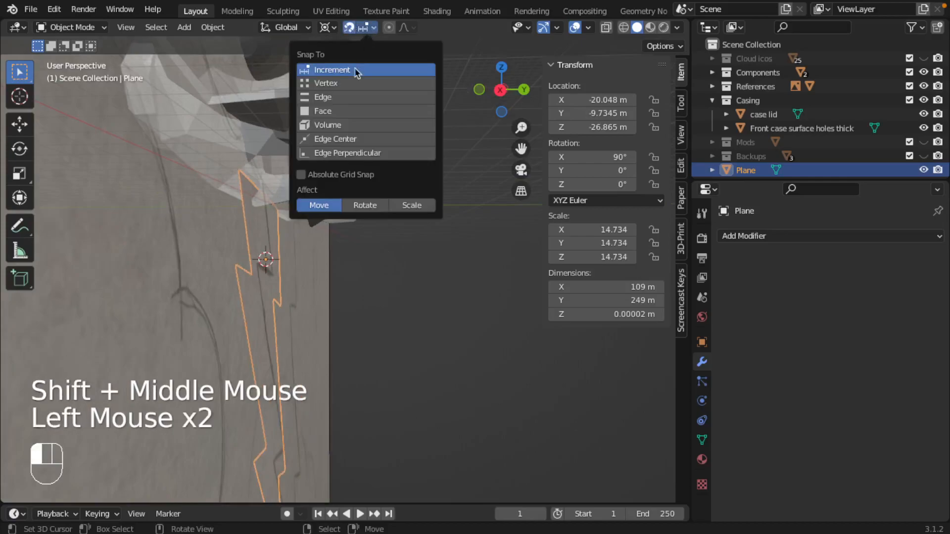
click(334, 84)
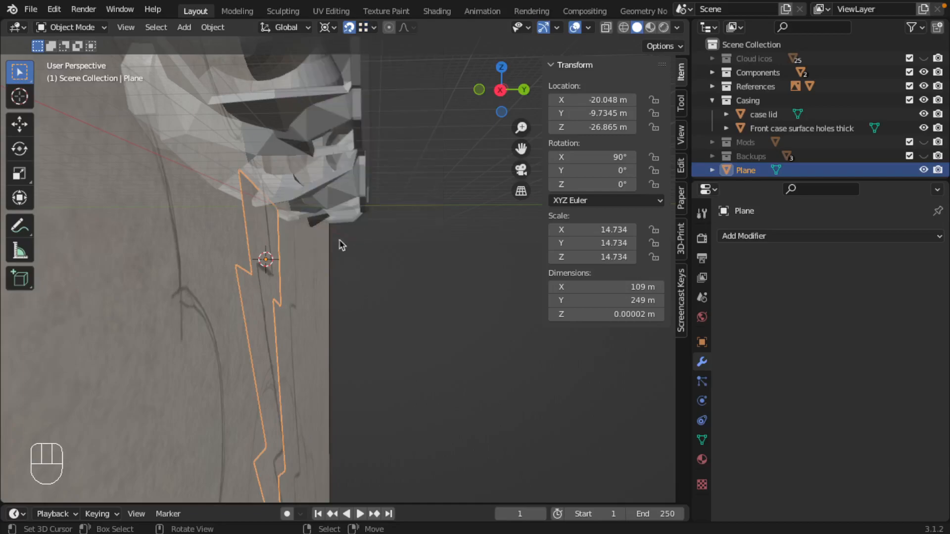
key(g)
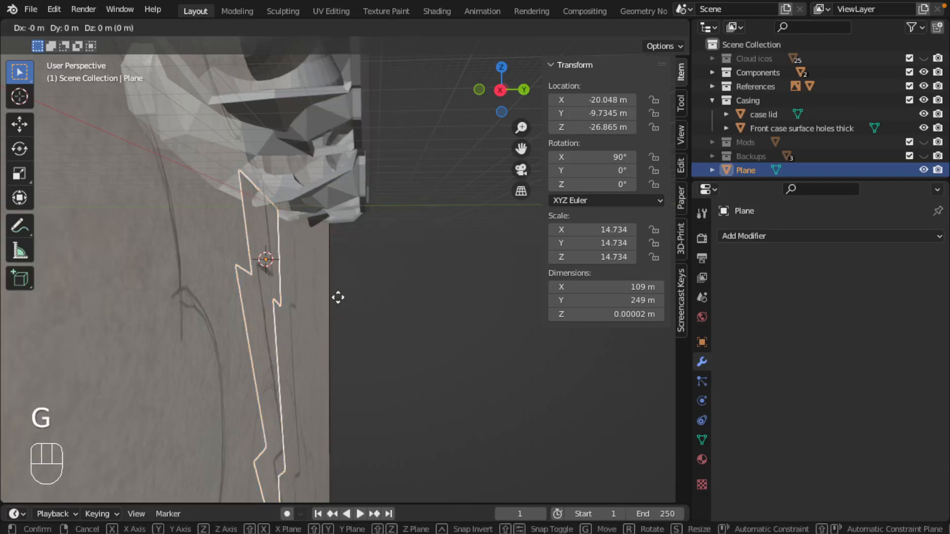
key(y)
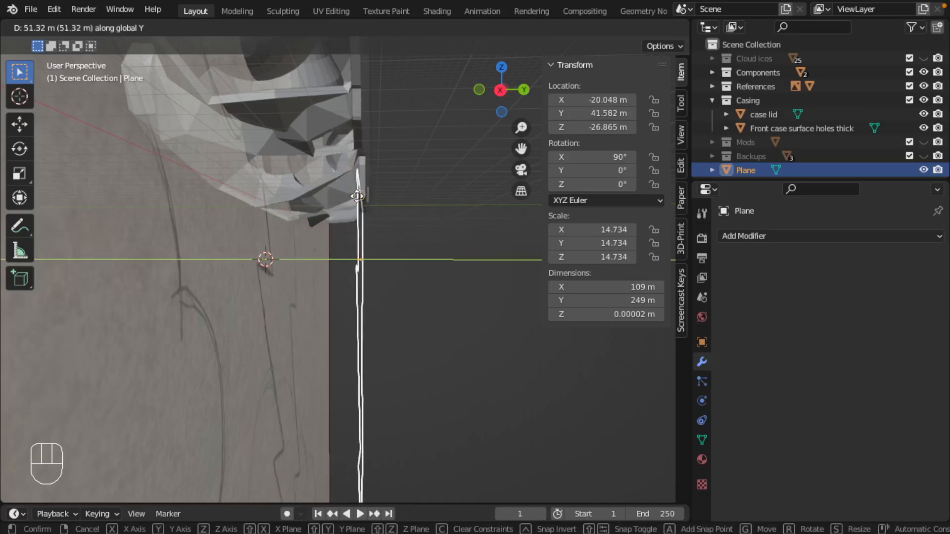
key(Escape)
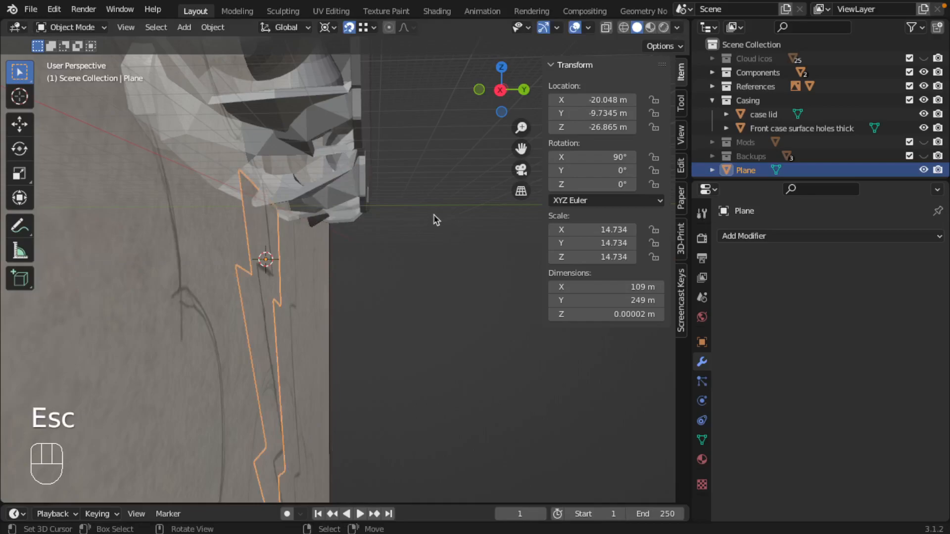
Step: Hide the Front case surface holes thick object to expose the case lid behind it
click(923, 129)
middle_drag(387, 158, 364, 208)
scroll(385, 171, down, 2)
scroll(376, 178, up, 1)
mouse_move(368, 267)
middle_down()
mouse_move(382, 263)
mouse_move(374, 266)
middle_up()
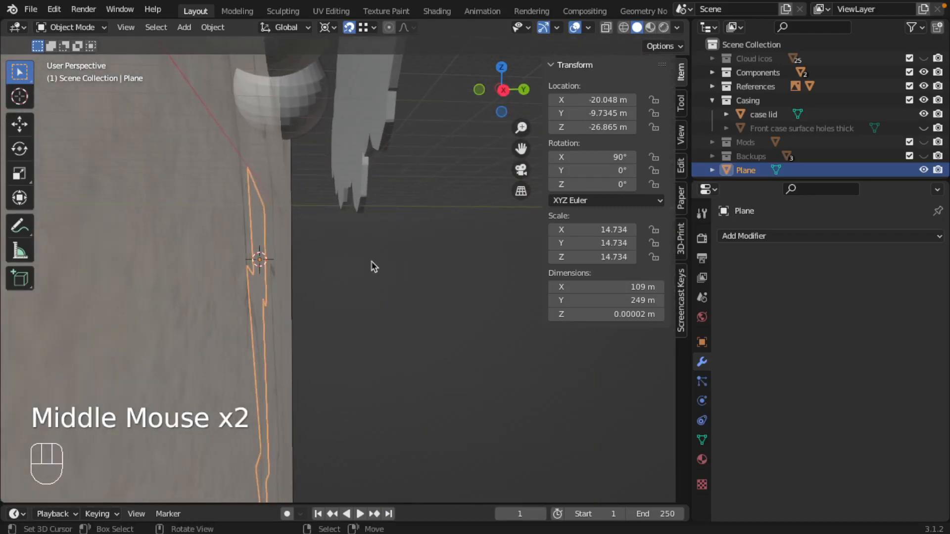
Step: Move the bolt plane 51.32 m along the Y axis, snapping it to a vertex of the case lid
key(g)
key(y)
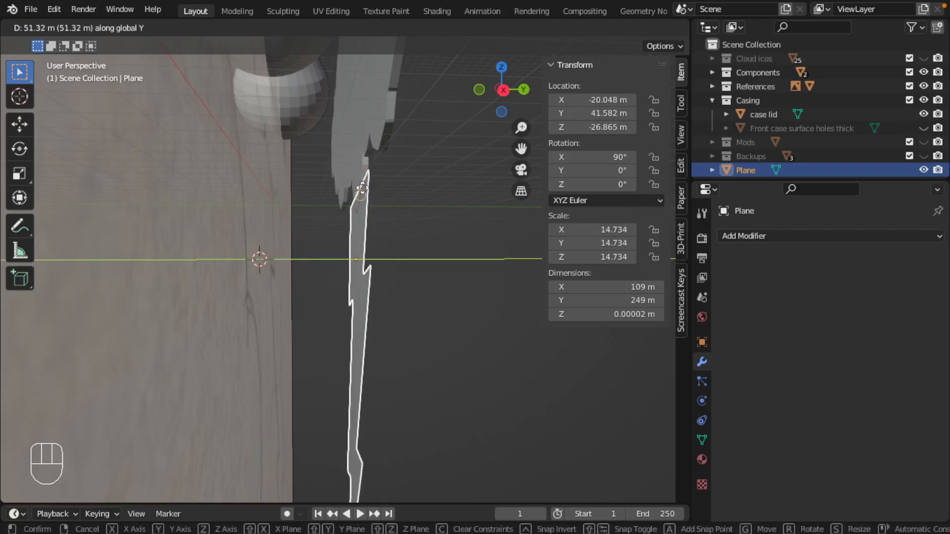
click(362, 188)
Step: Select both top edges of the bolt mesh in Edit Mode and show them in front view
middle_drag(361, 188, 290, 206)
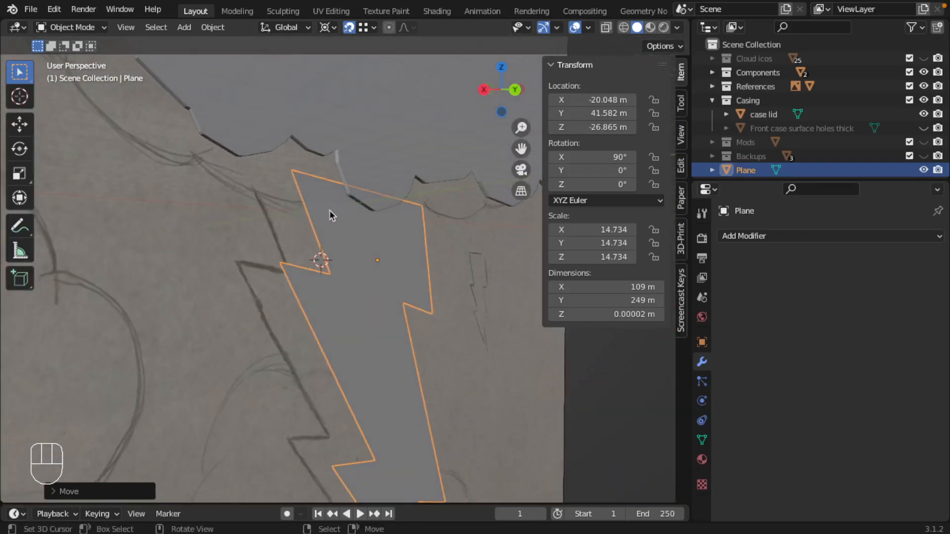
scroll(341, 198, up, 2)
middle_drag(349, 191, 409, 157)
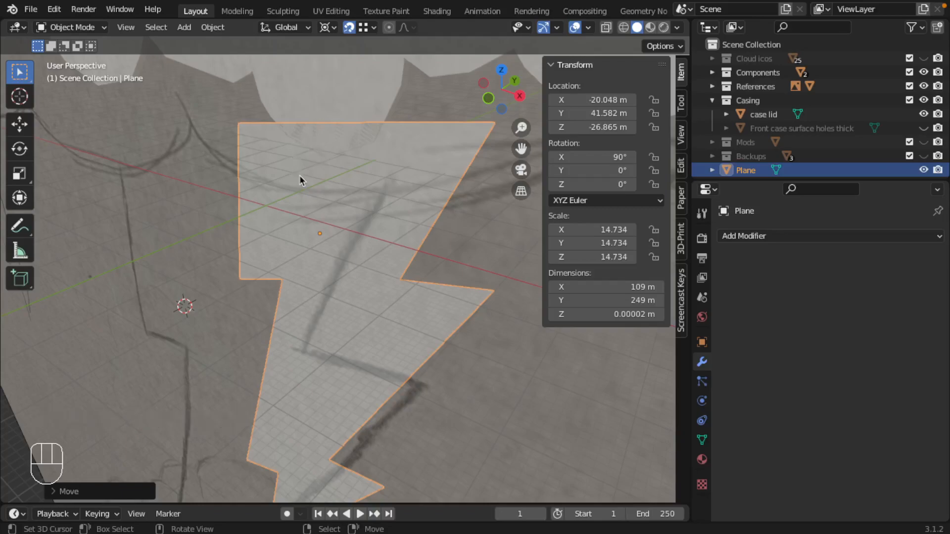
key(Tab)
right_click(315, 124)
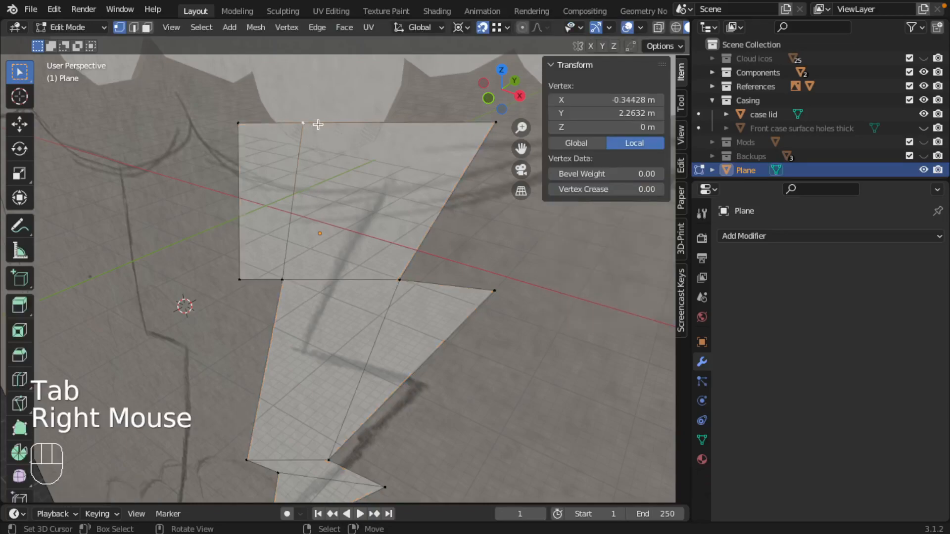
key(ctrl+Tab)
right_click(252, 139)
shift+right_click(335, 129)
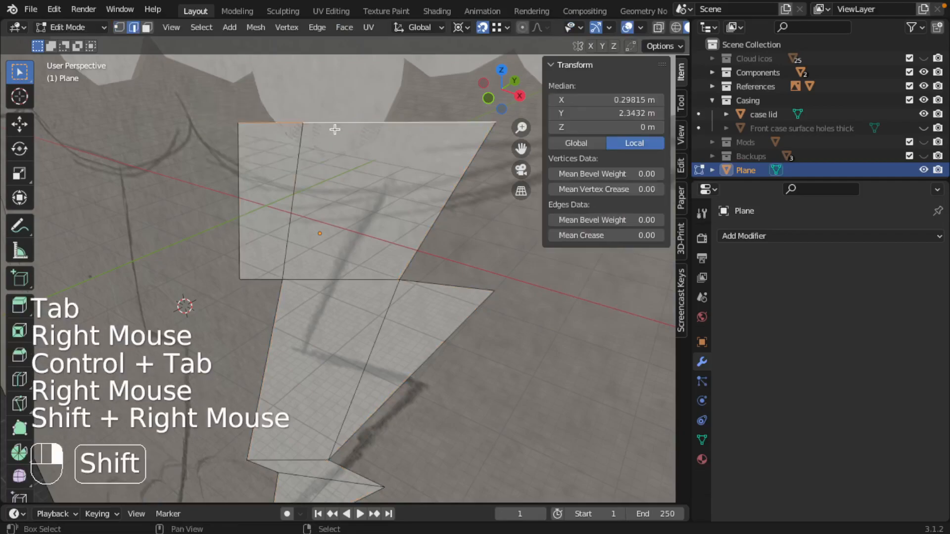
key(KP_1)
shift+middle_drag(339, 186, 310, 267)
Step: Try to extrude the two top edges about 28 m straight up along Z over the case lid, and undo it
key(e)
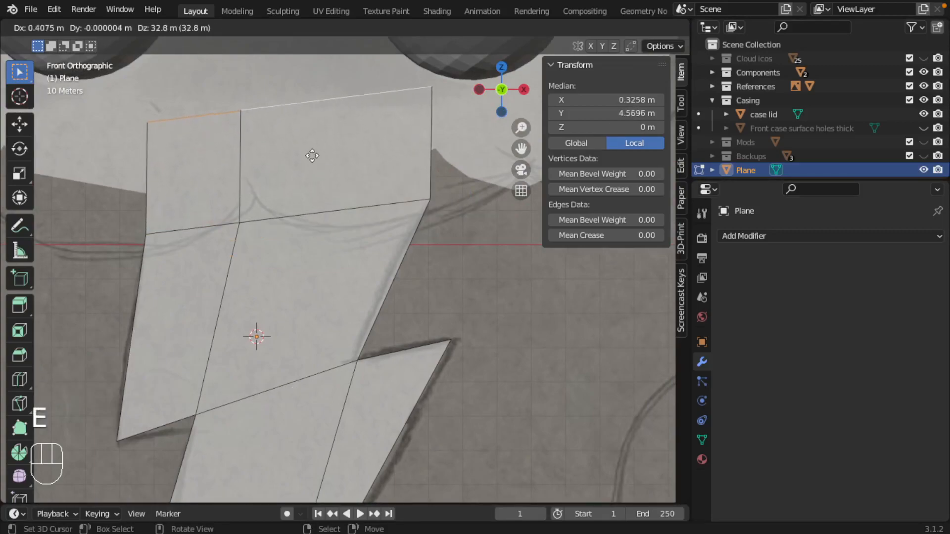
key(z)
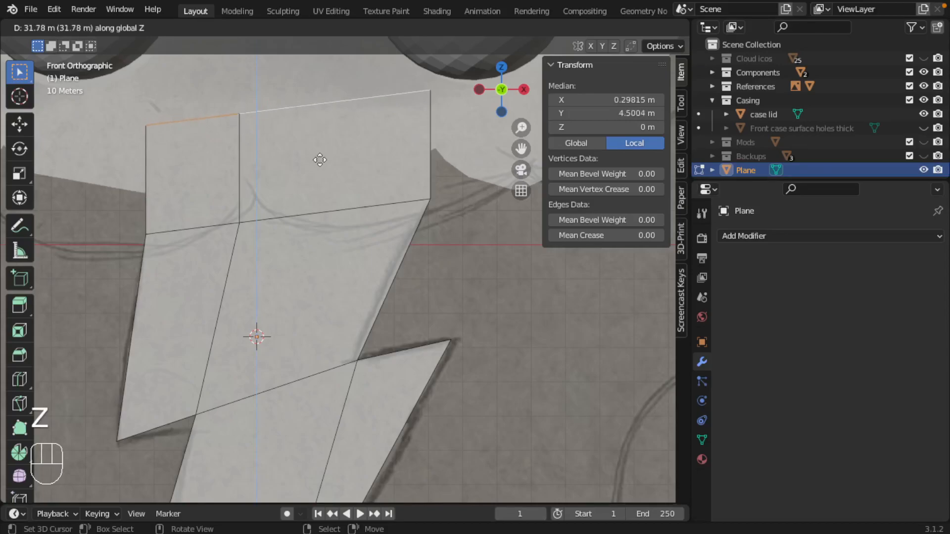
key(z)
key(z)
key(z)
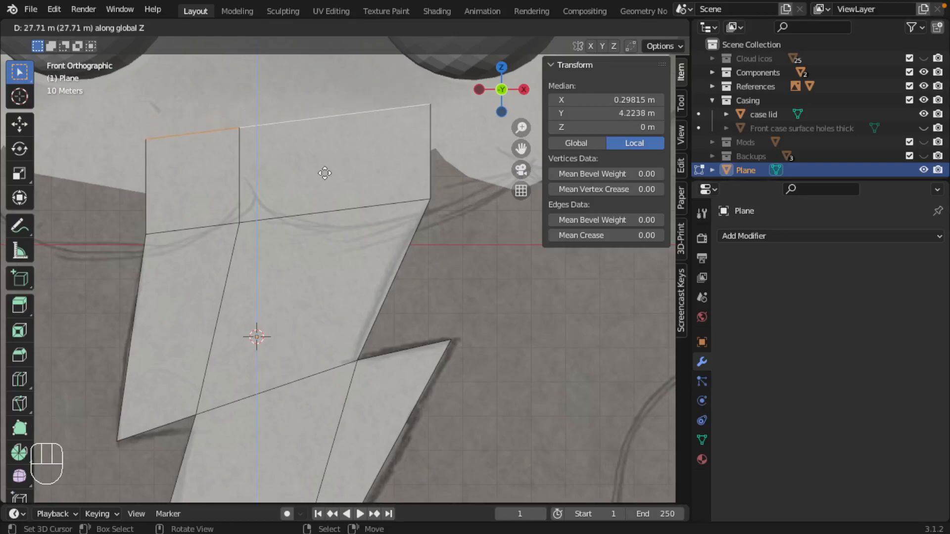
click(324, 173)
key(super+z)
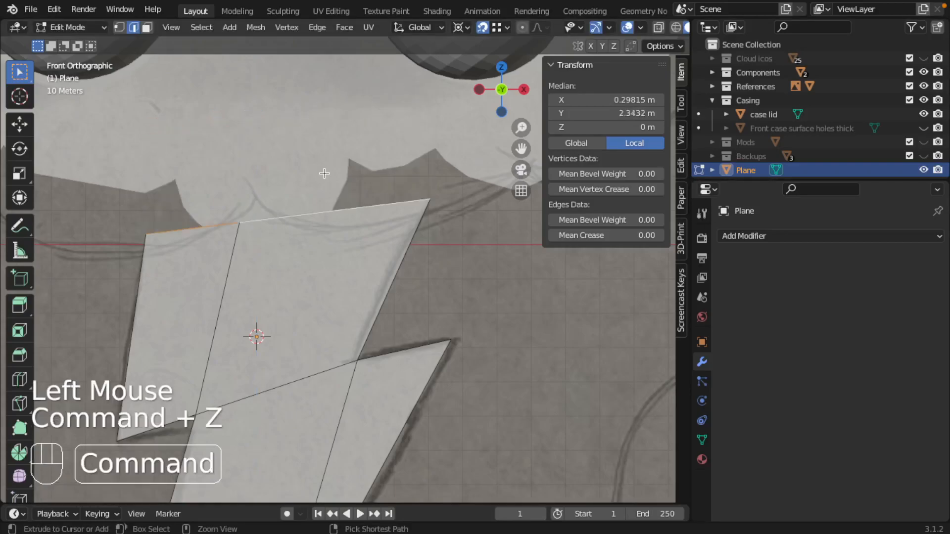
Step: Reselect the bolt's two top edges and extrude them about 22.5 m upward over the case lid with snapping turned off
key(super+z)
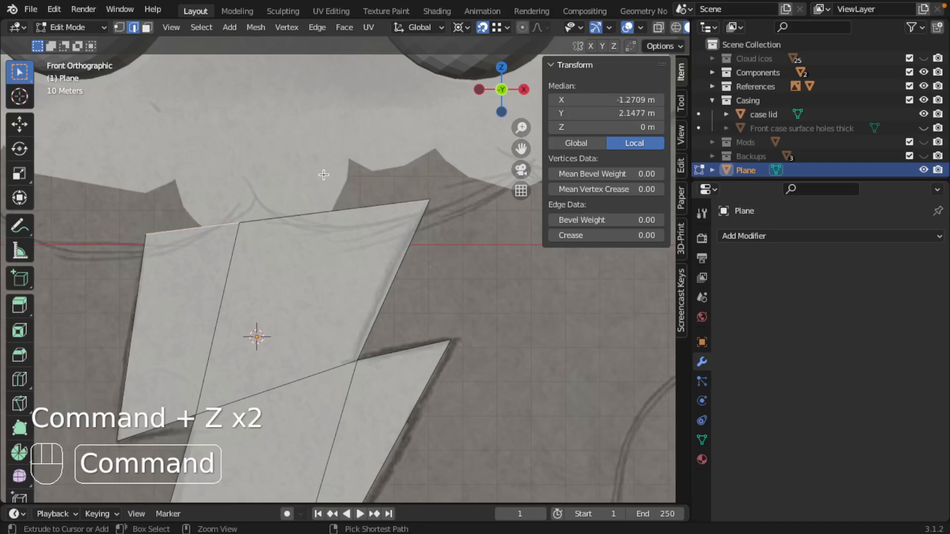
shift+right_click(276, 222)
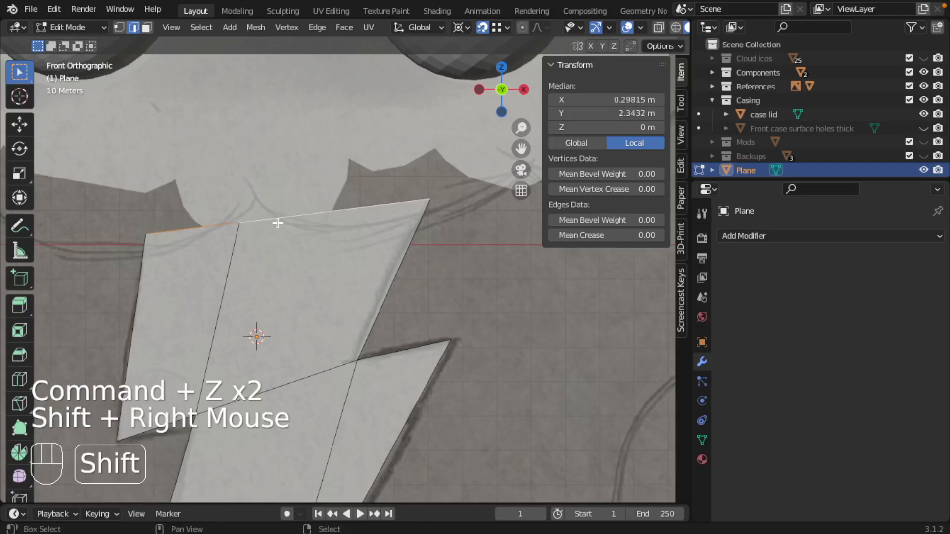
click(440, 28)
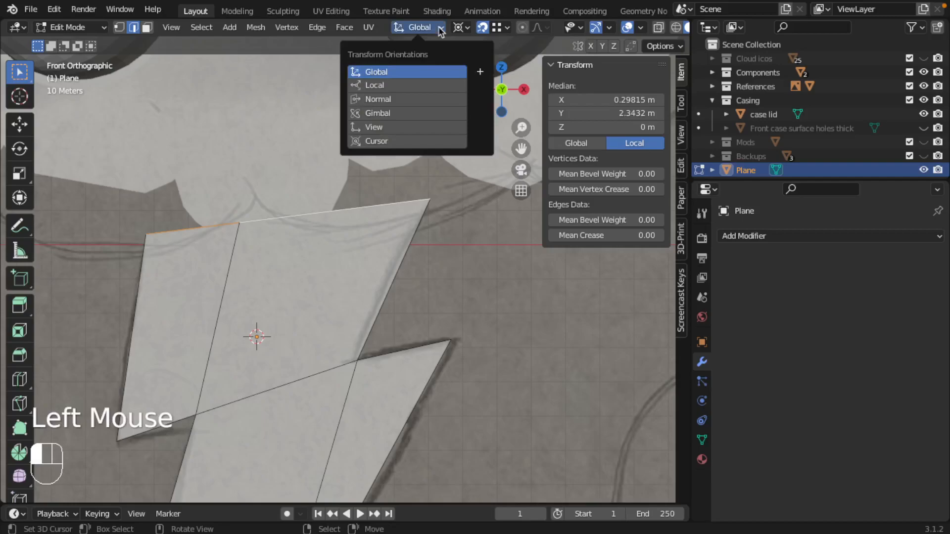
click(413, 69)
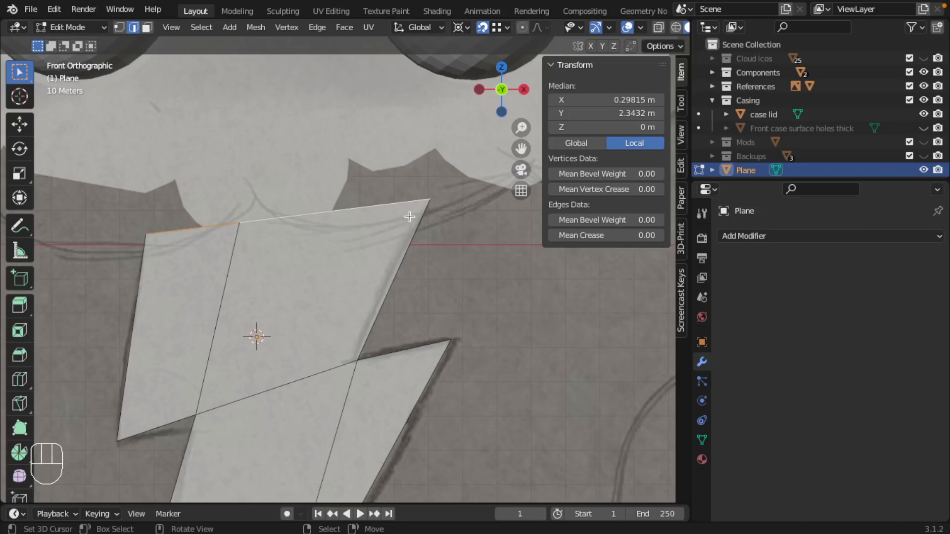
key(e)
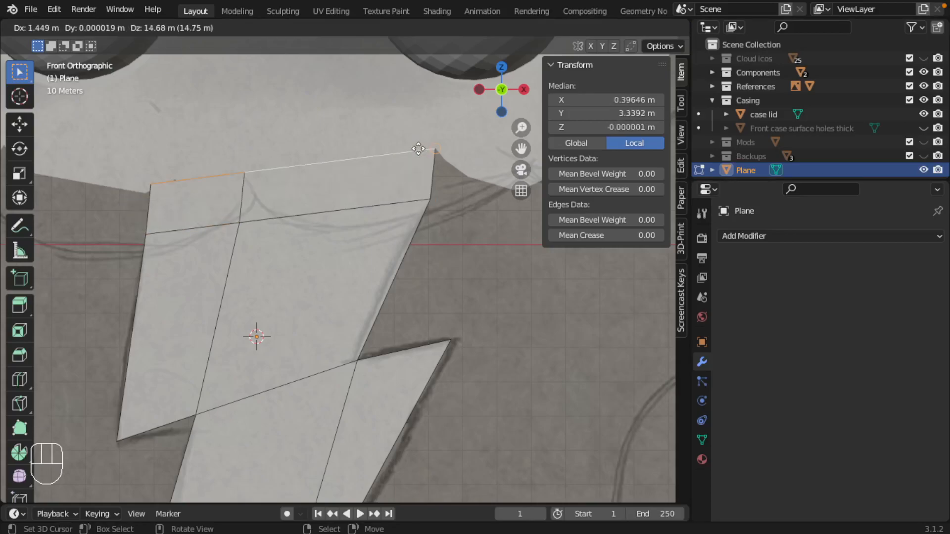
key(shift+Tab)
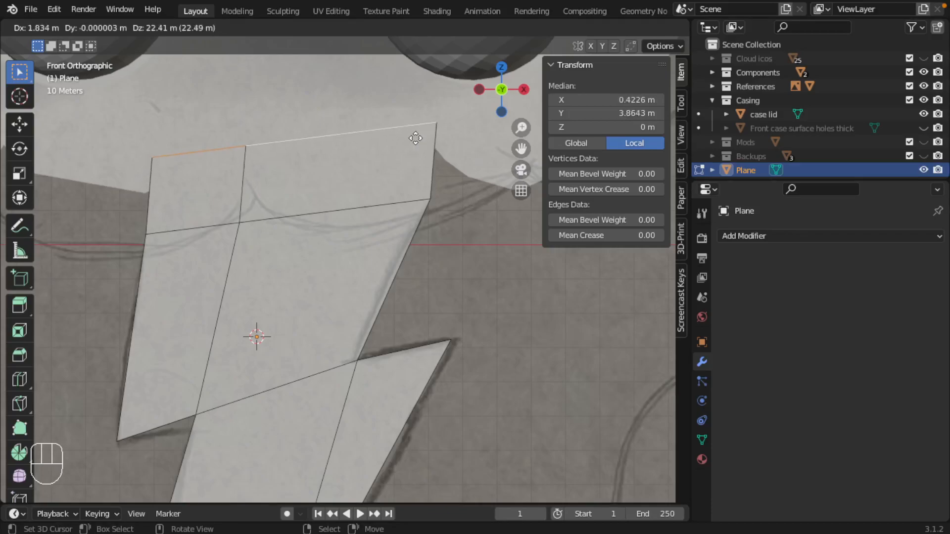
click(415, 138)
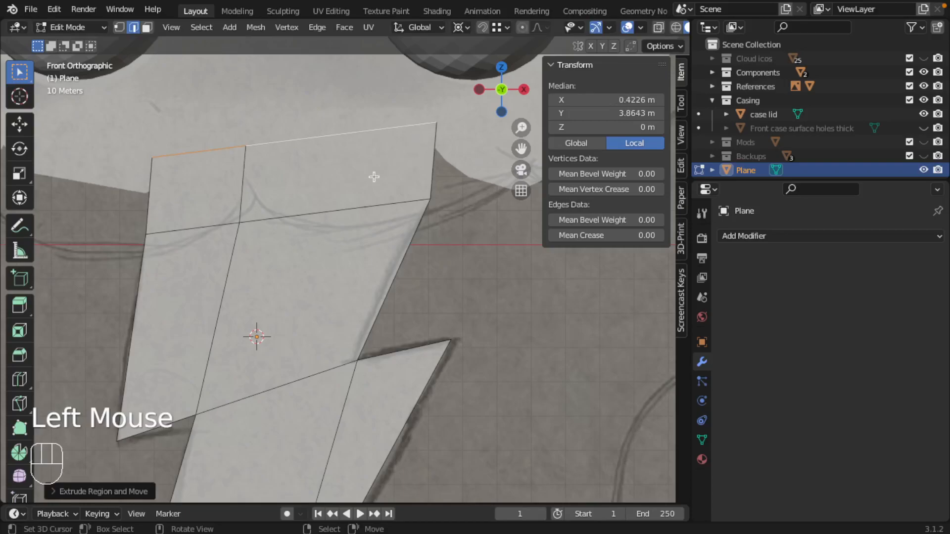
Step: Flatten the extruded top edges by scaling to 0 along Z, and raise them along Z to a local median Y of about 4 m
key(s)
key(z)
key(KP_0)
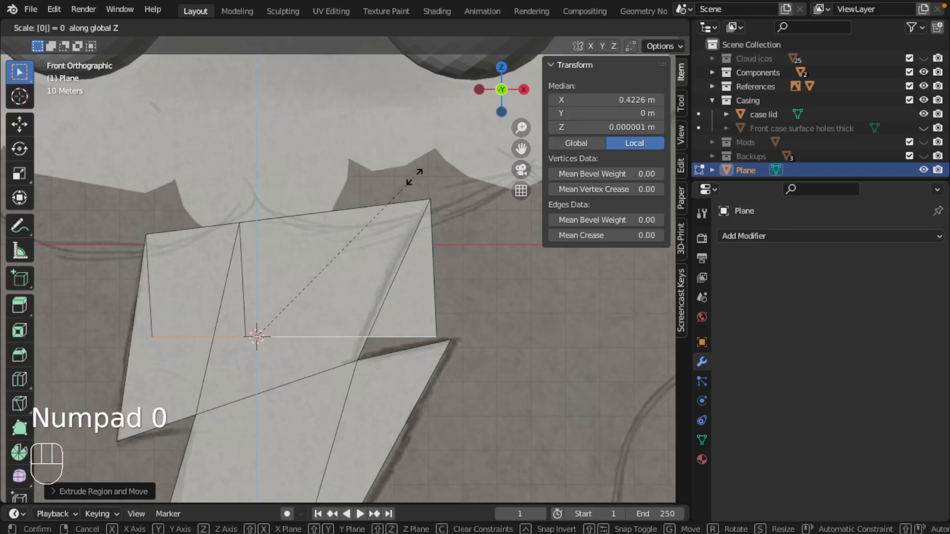
key(Return)
key(g)
key(z)
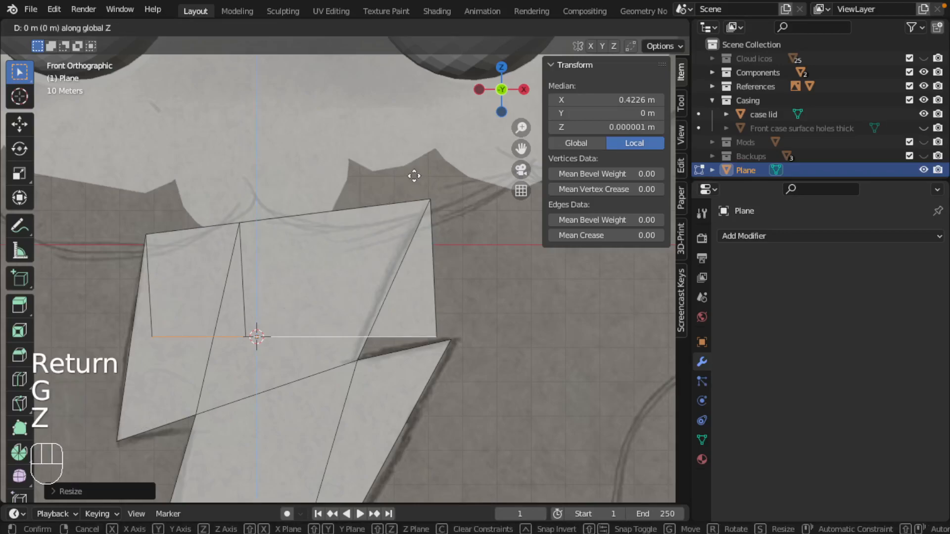
click(428, 436)
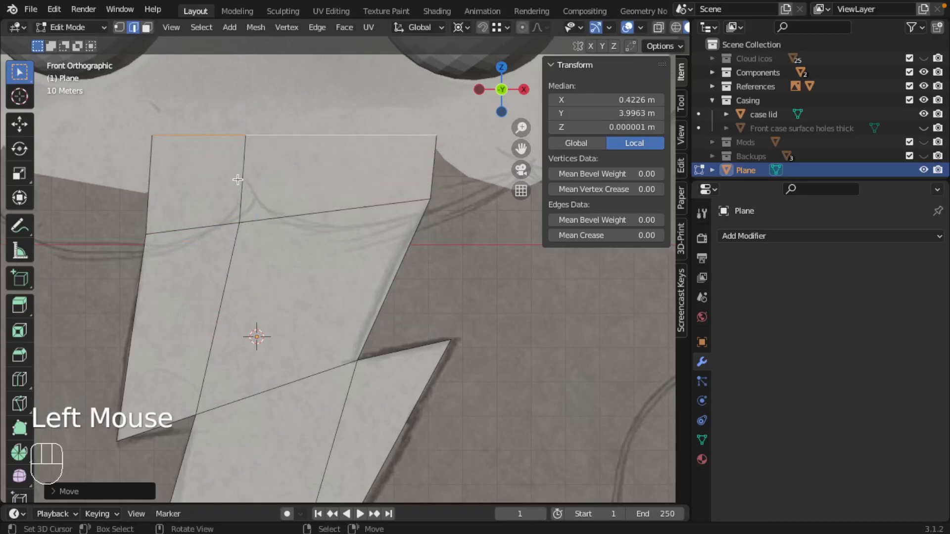
Step: Extrude the flattened top edges straight up along Z to a local median Y of about 5.71 m
scroll(343, 137, down, 3)
shift+middle_drag(321, 198, 308, 291)
scroll(308, 291, up, 2)
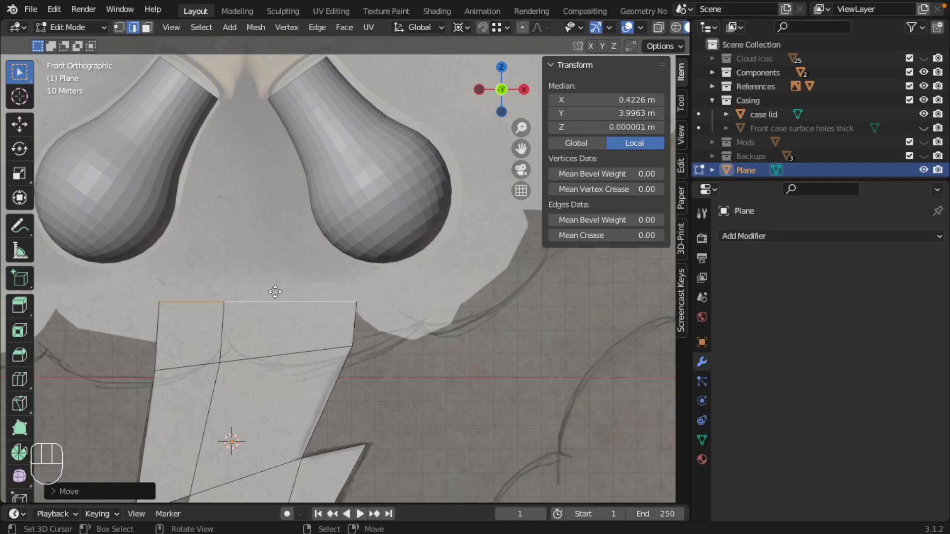
key(e)
key(z)
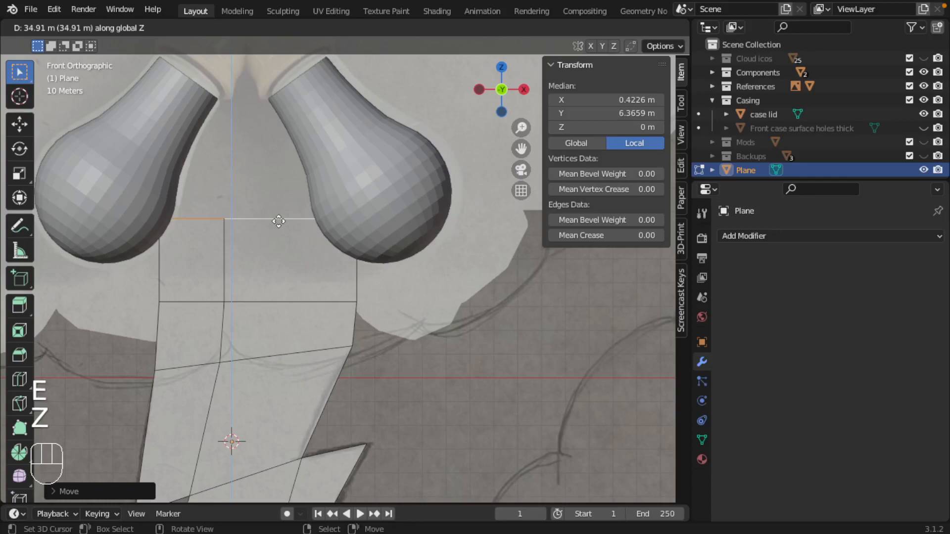
click(276, 264)
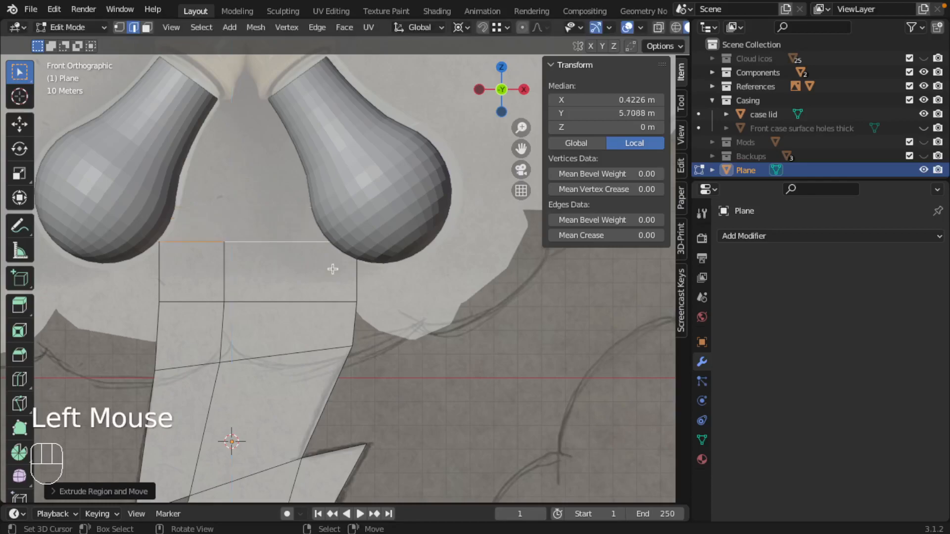
Step: Widen the bolt's top edges by scaling them along X only, to a local median X of about 0.62 m
key(s)
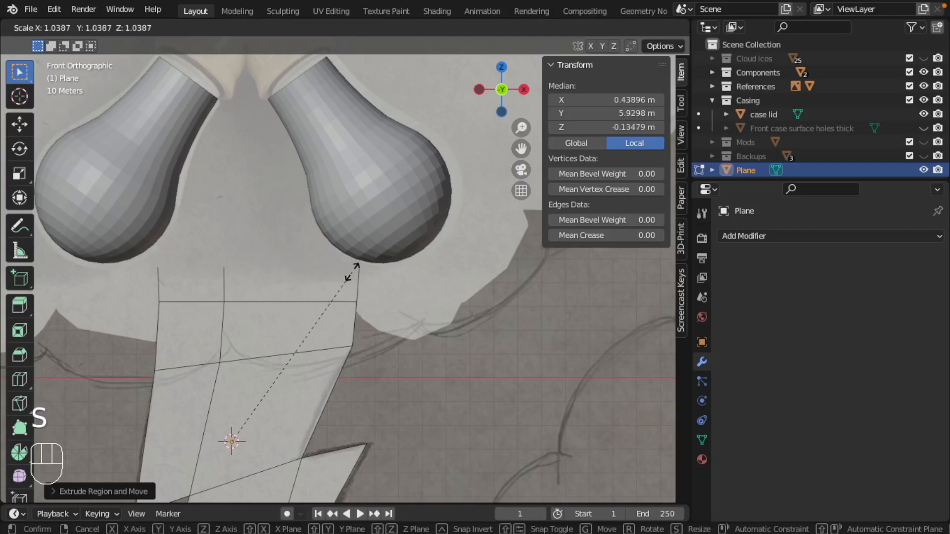
key(Escape)
scroll(240, 283, down, 1)
scroll(240, 283, up, 2)
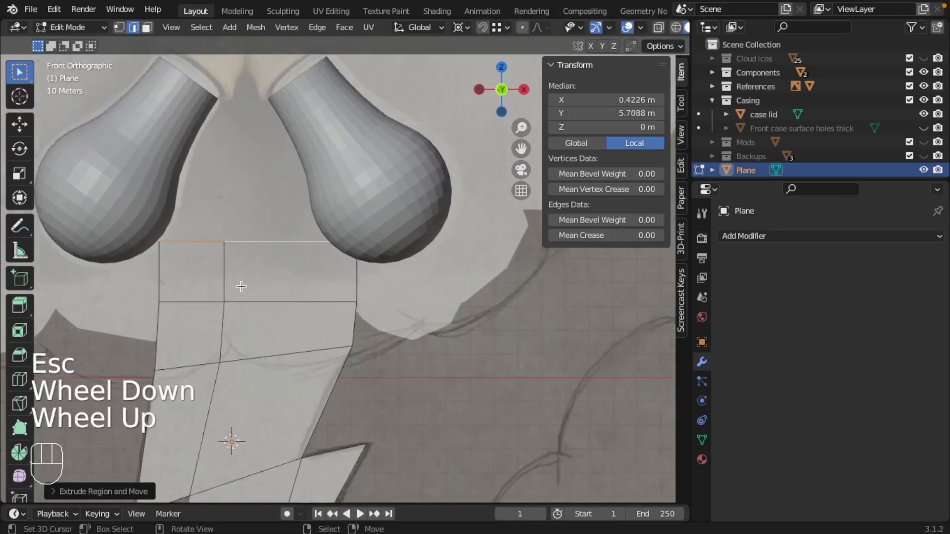
shift+middle_drag(240, 283, 270, 345)
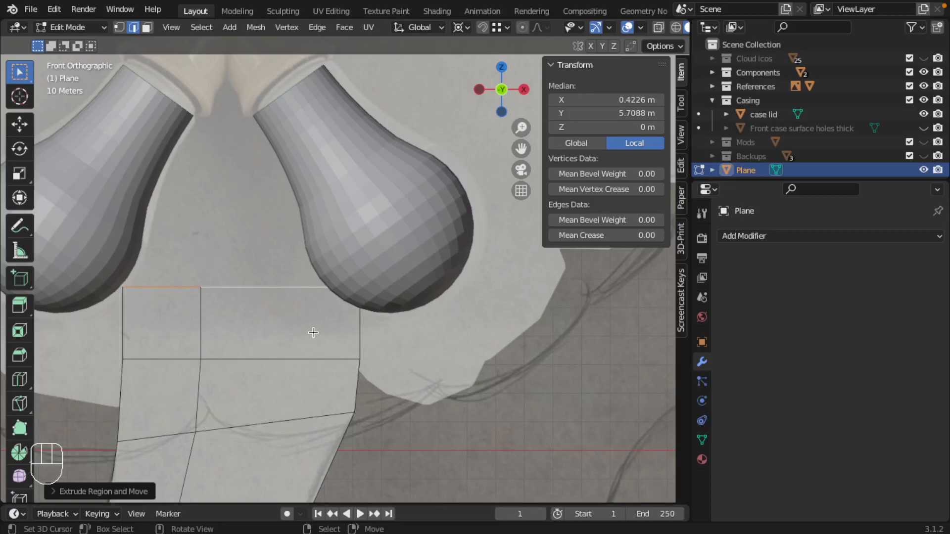
key(s)
key(x)
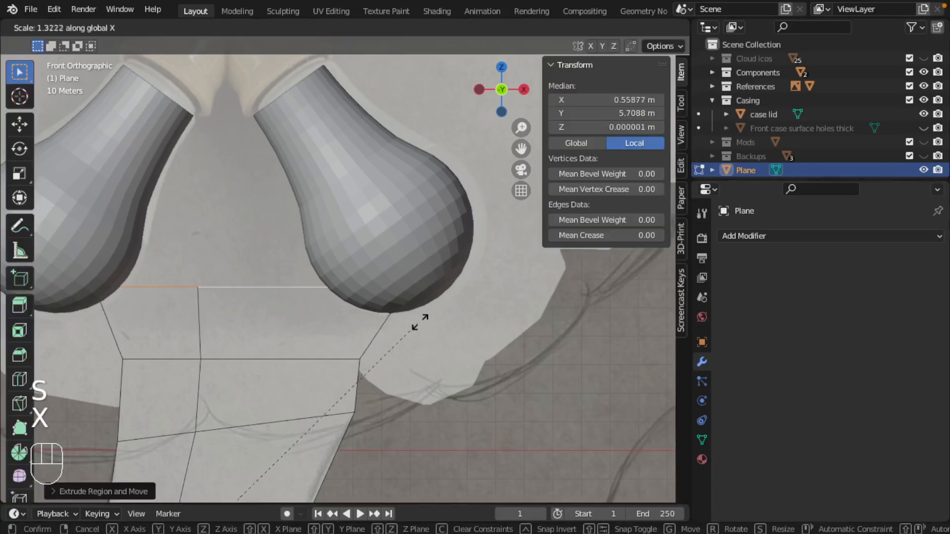
click(454, 317)
Step: Select the whole bolt mesh and extrude it along its normal, away from the reference sketch, to a thickness of about 3.33 m
middle_drag(454, 317, 278, 325)
scroll(280, 329, down, 2)
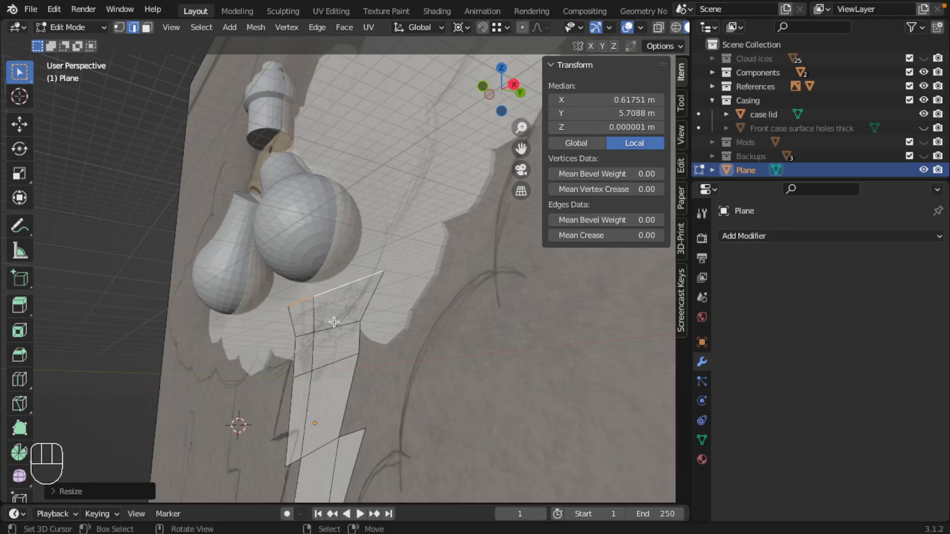
middle_drag(337, 319, 366, 334)
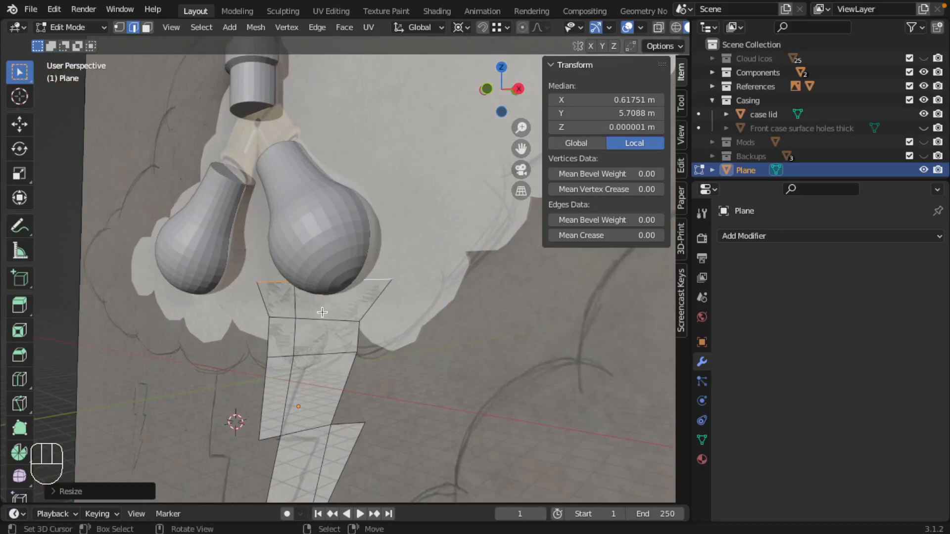
middle_drag(332, 322, 384, 300)
middle_drag(343, 332, 309, 340)
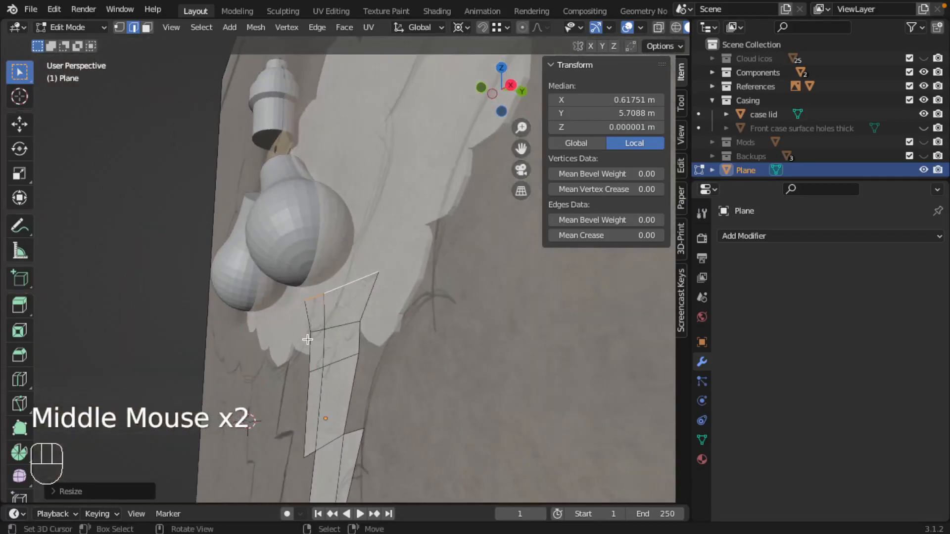
middle_drag(371, 346, 341, 327)
key(a)
key(a)
shift+scroll(426, 340, down, 1)
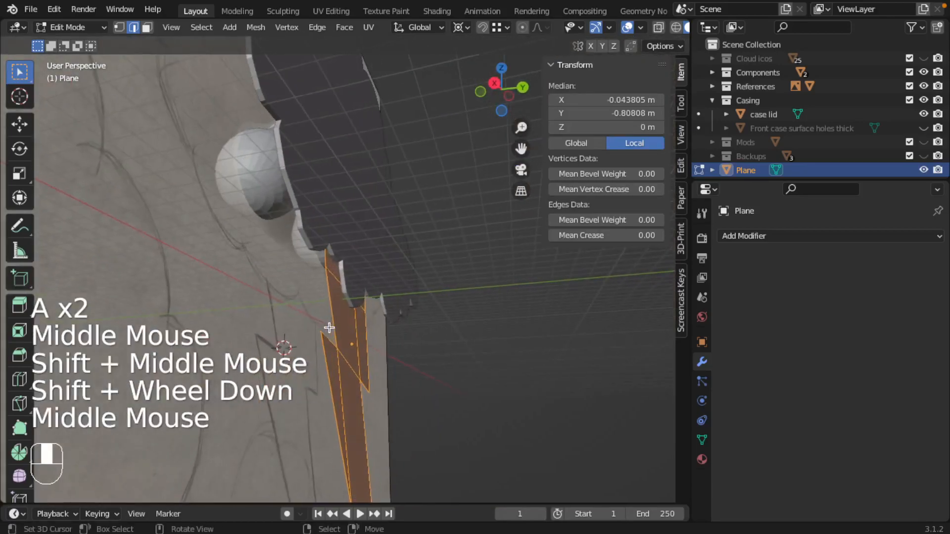
key(e)
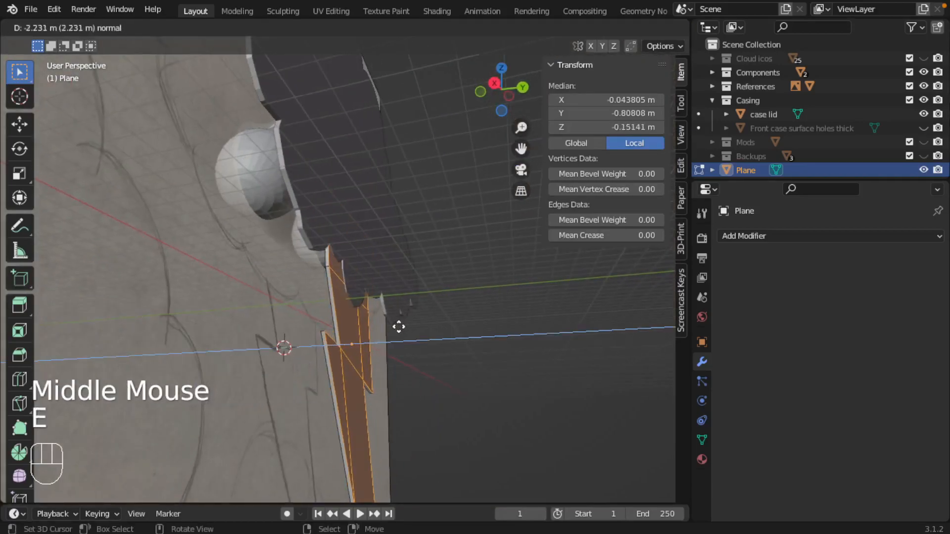
click(400, 326)
Step: Leave Edit Mode and move the bolt object about -0.16 m along Y against the case lid
scroll(322, 229, up, 3)
middle_drag(322, 229, 290, 305)
key(Tab)
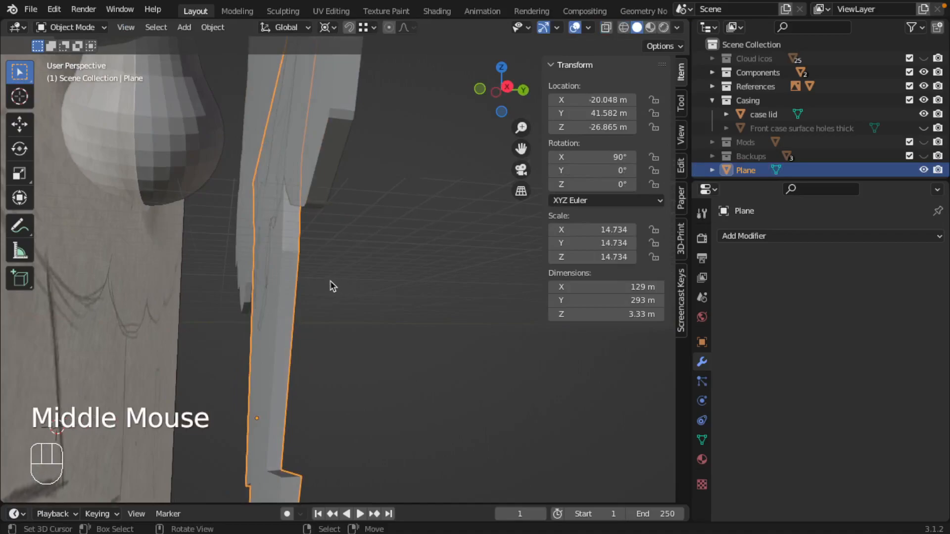
key(g)
key(y)
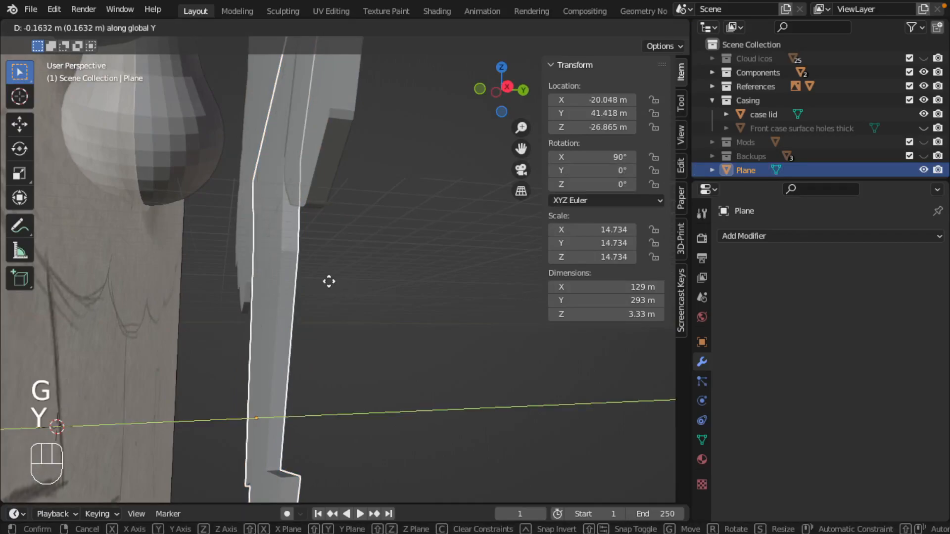
click(331, 285)
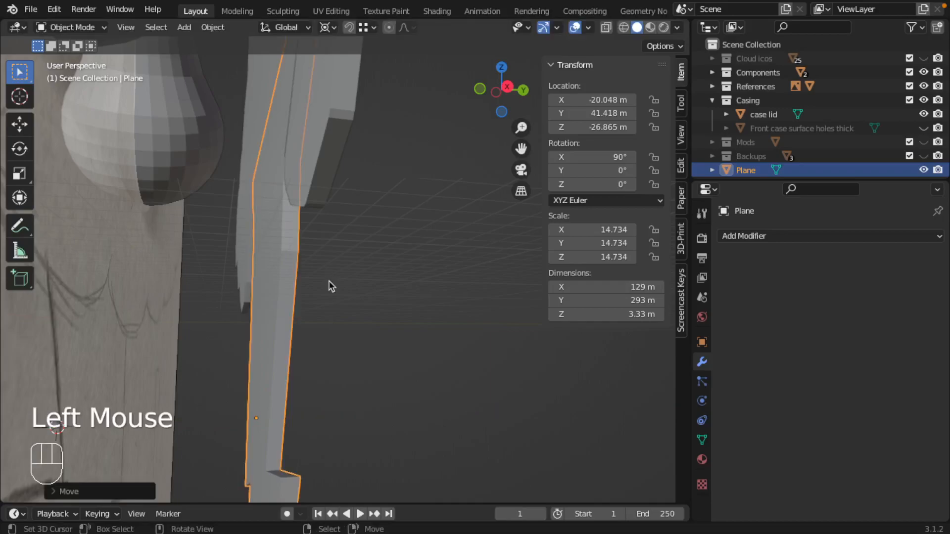
Step: Examine from several sides how the thickened bolt overlaps the case lid
middle_drag(331, 286, 364, 314)
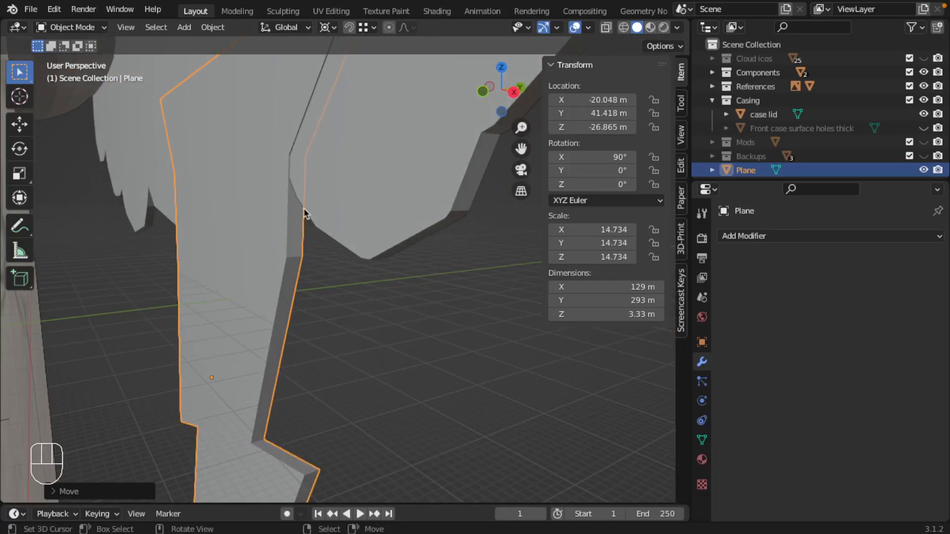
middle_drag(343, 235, 310, 224)
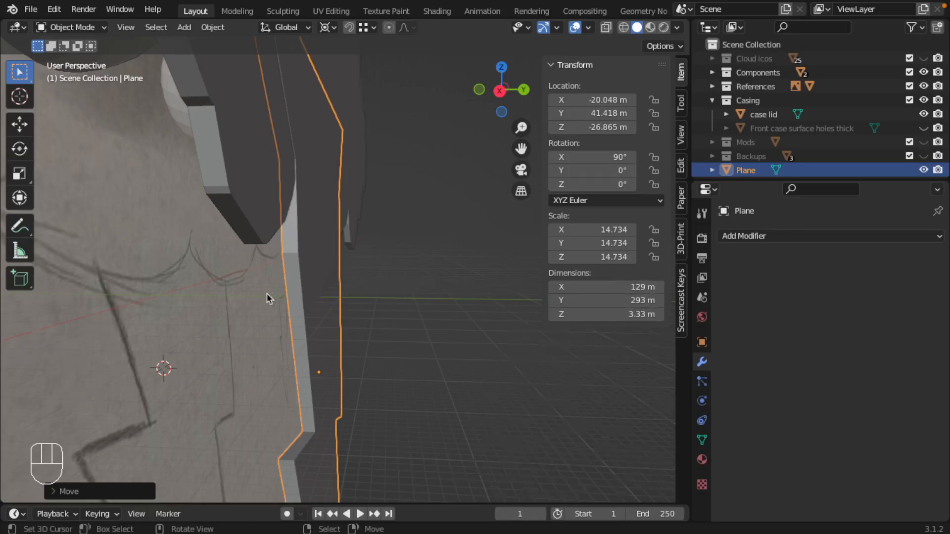
scroll(297, 309, down, 5)
middle_drag(313, 319, 374, 337)
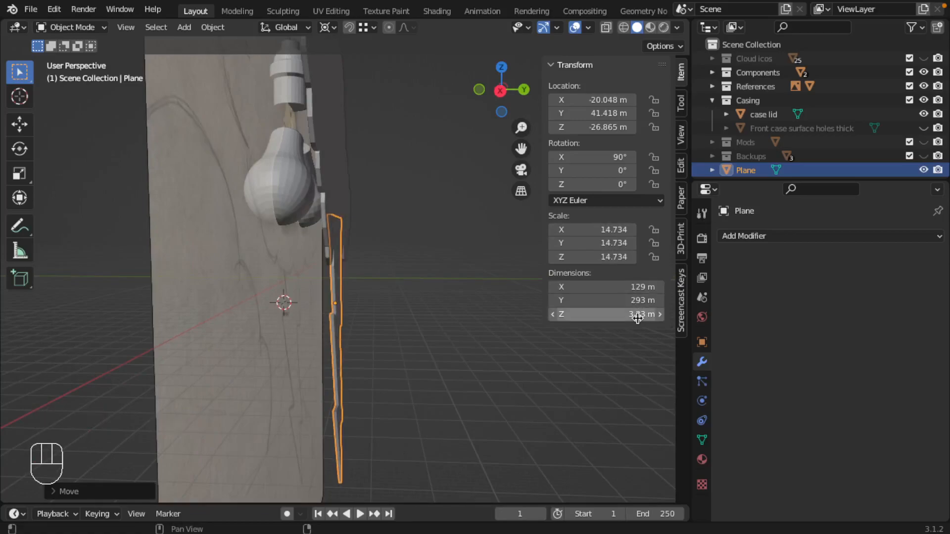
scroll(322, 213, up, 4)
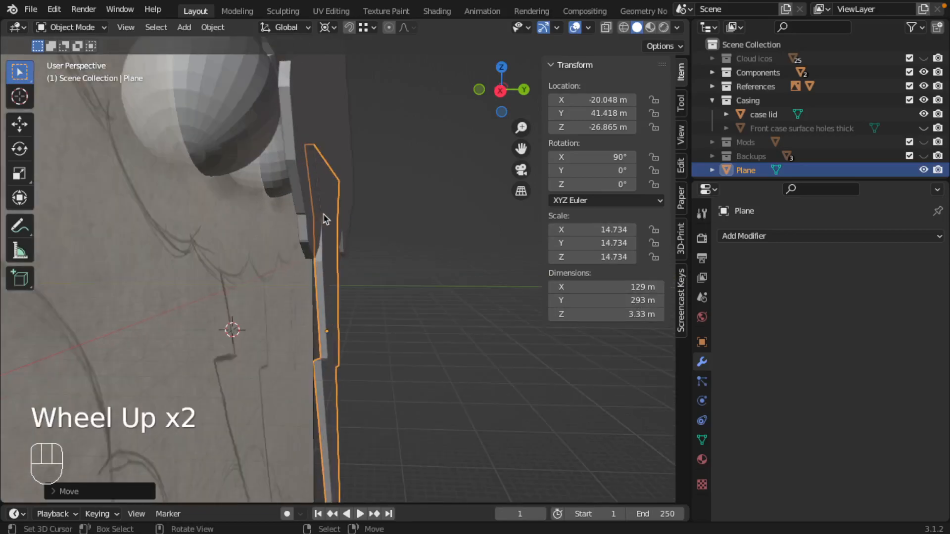
middle_drag(308, 195, 335, 205)
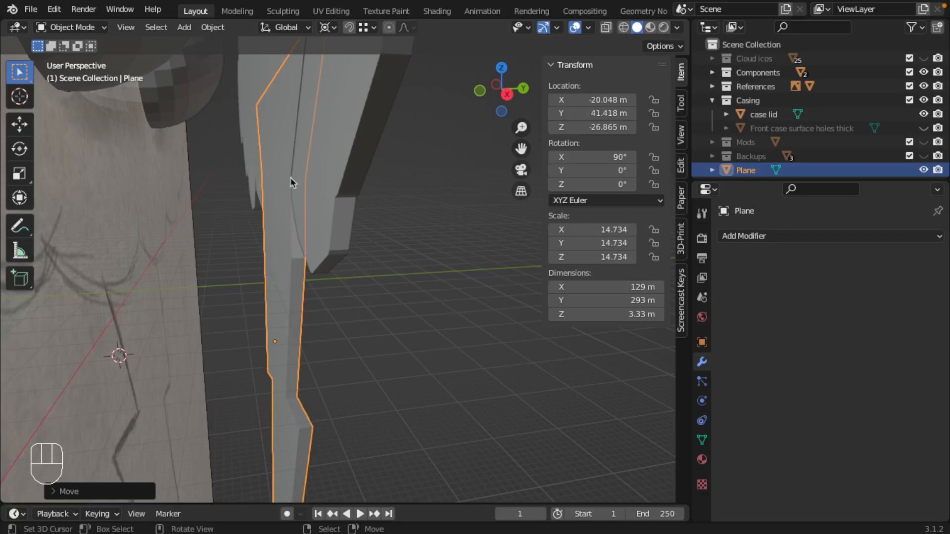
right_click(318, 175)
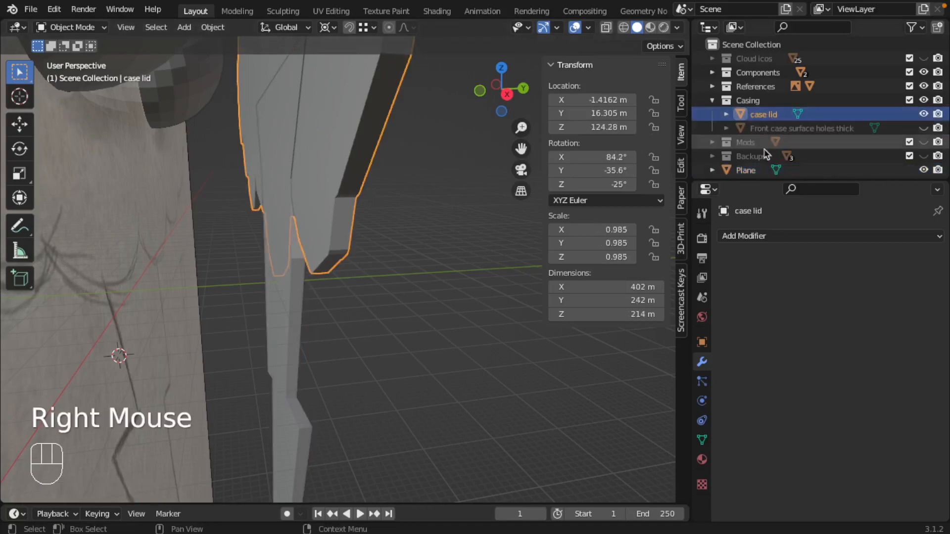
Step: Rename the bolt object Plane as Ligthning and move it into the Casing collection
scroll(747, 165, down, 2)
click(748, 166)
double_click(749, 165)
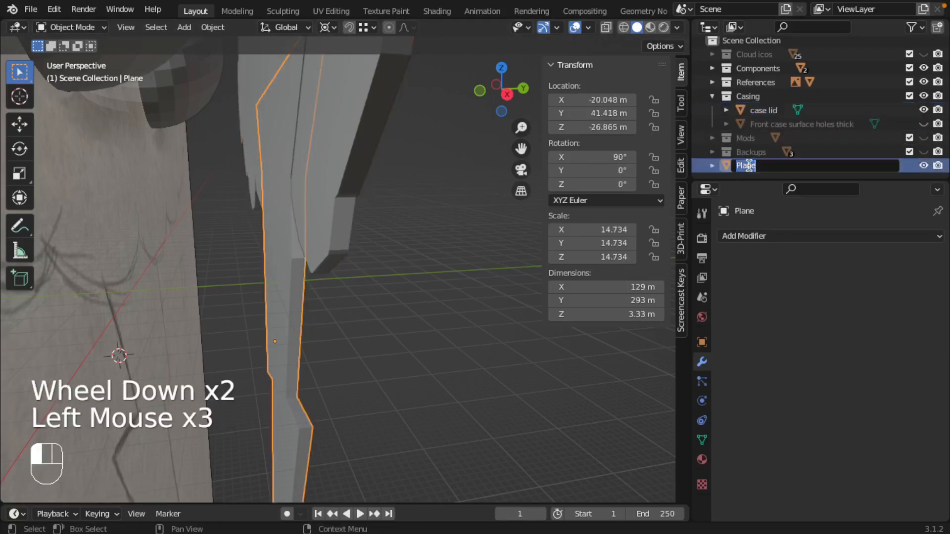
key(BackSpace)
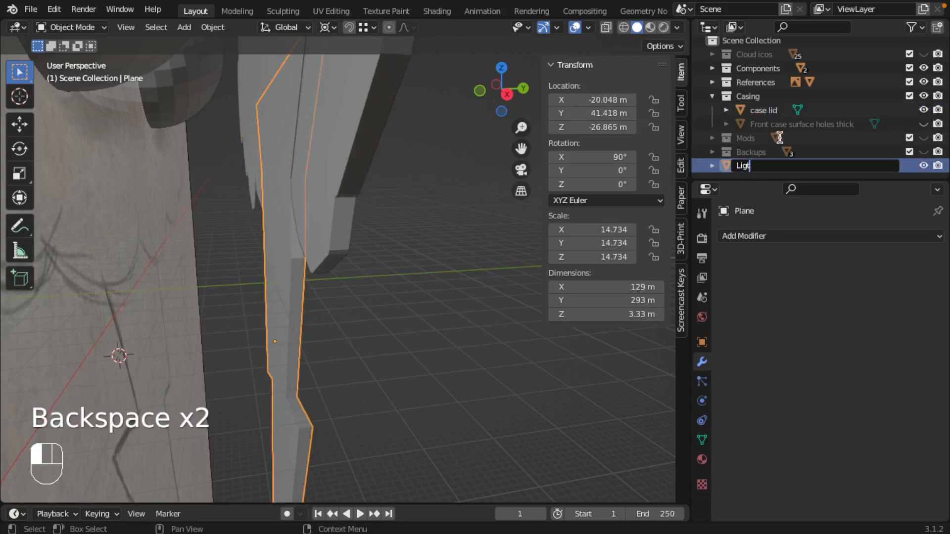
key(Return)
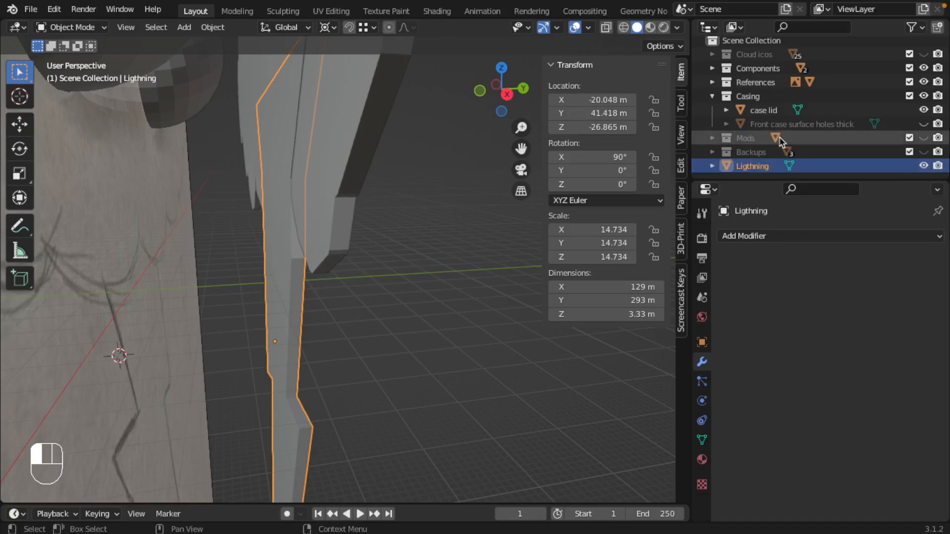
drag(765, 153, 763, 109)
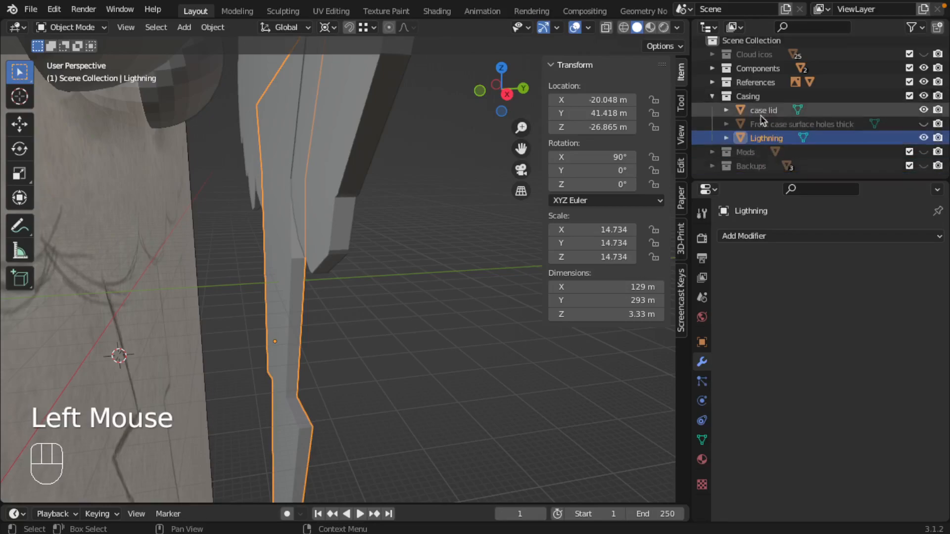
Step: Add a Boolean modifier to the case lid in Difference mode with Ligthning as its object
click(762, 110)
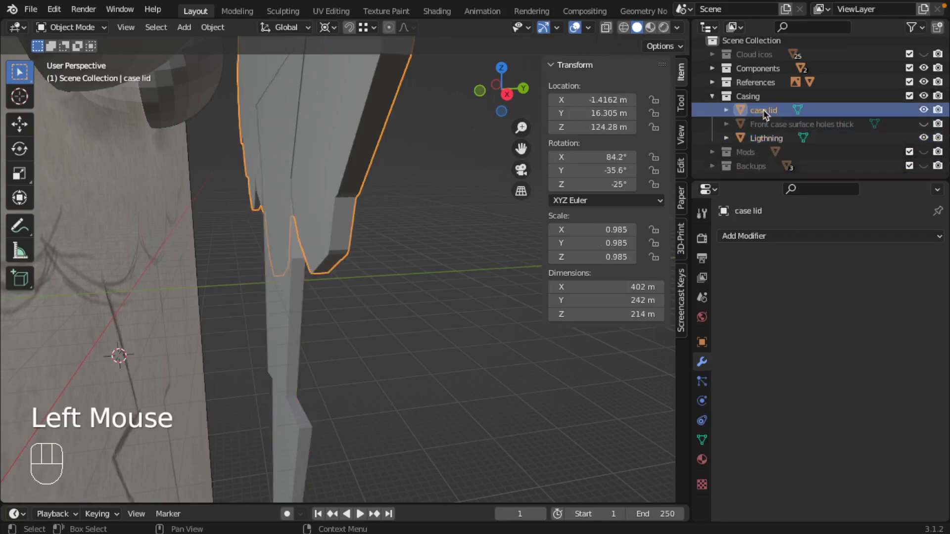
click(776, 236)
click(681, 304)
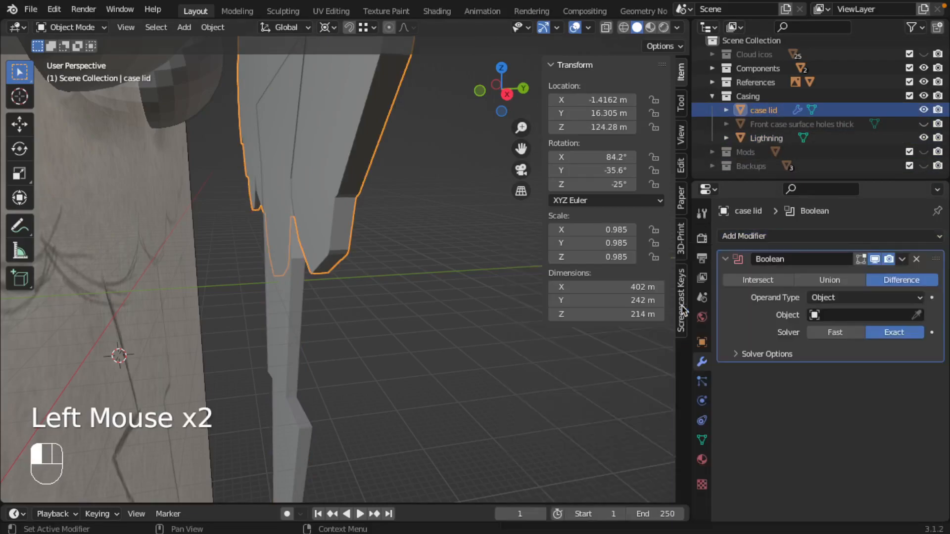
click(844, 316)
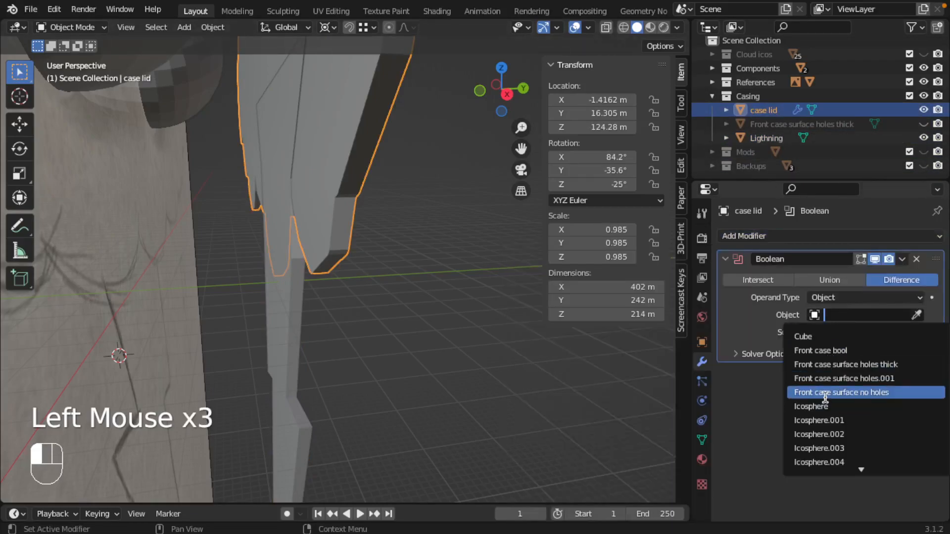
text(ligh)
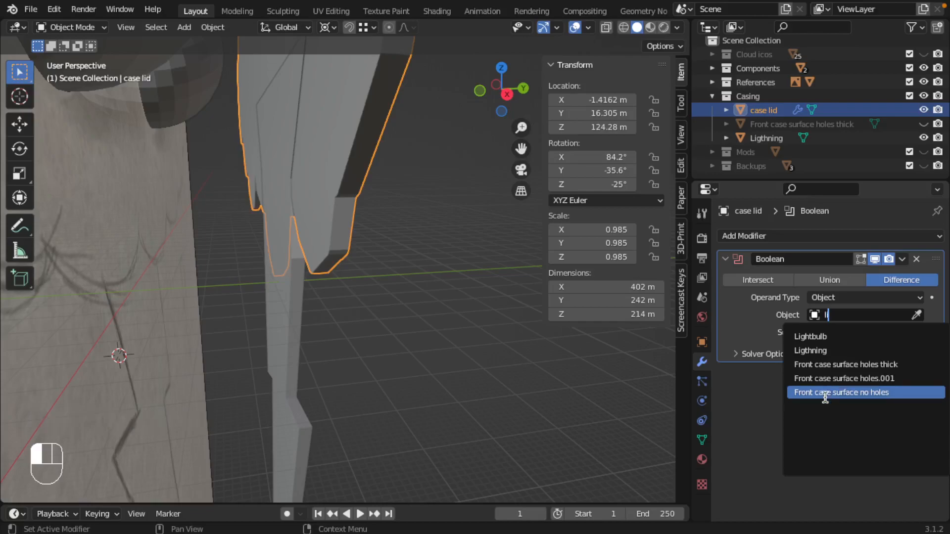
key(Down)
key(Return)
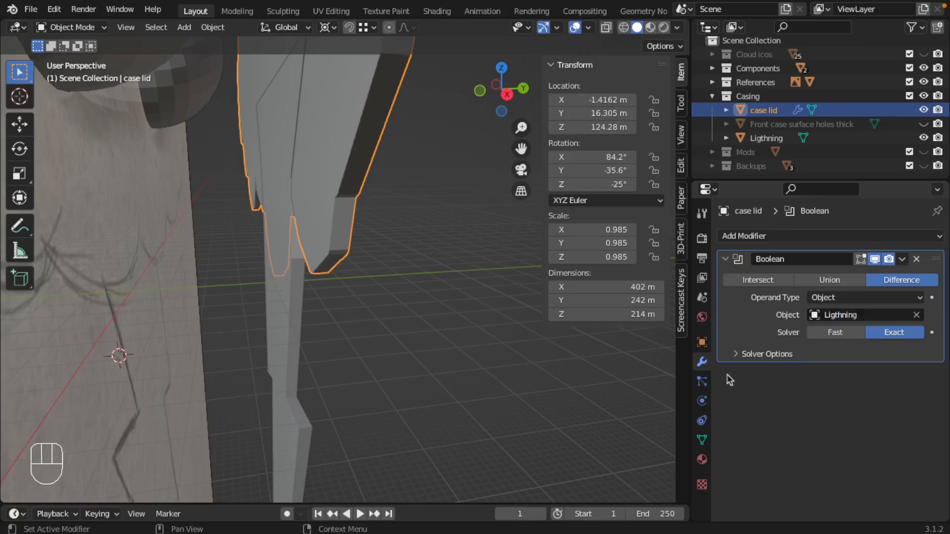
click(734, 261)
Step: Isolate the case lid in local view and switch its Boolean solver to Fast, checking the bolt cutout
scroll(297, 266, down, 2)
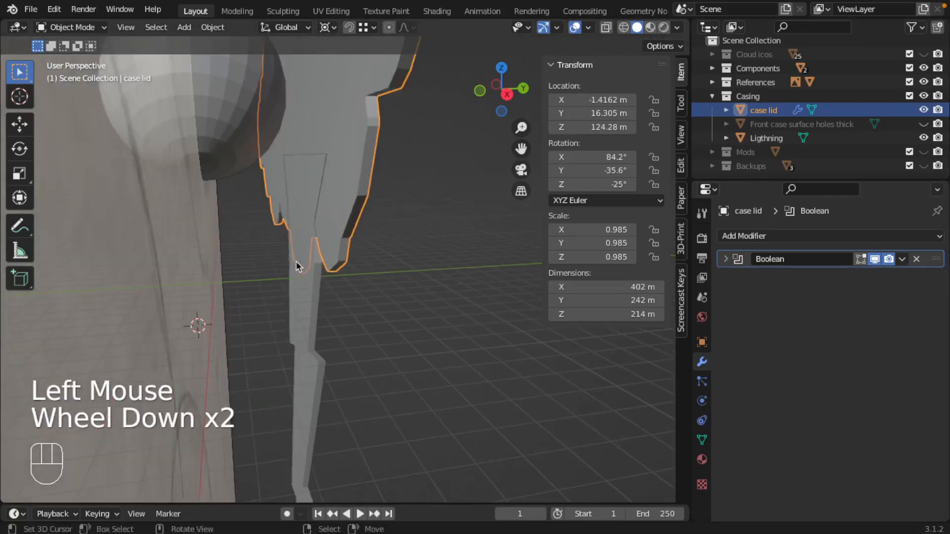
click(727, 259)
click(726, 259)
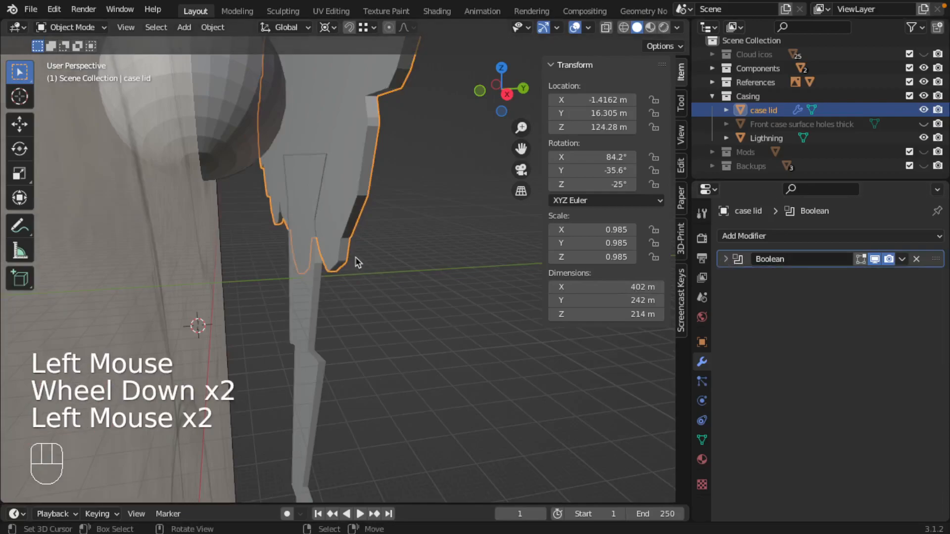
middle_drag(354, 262, 370, 237)
key(slash)
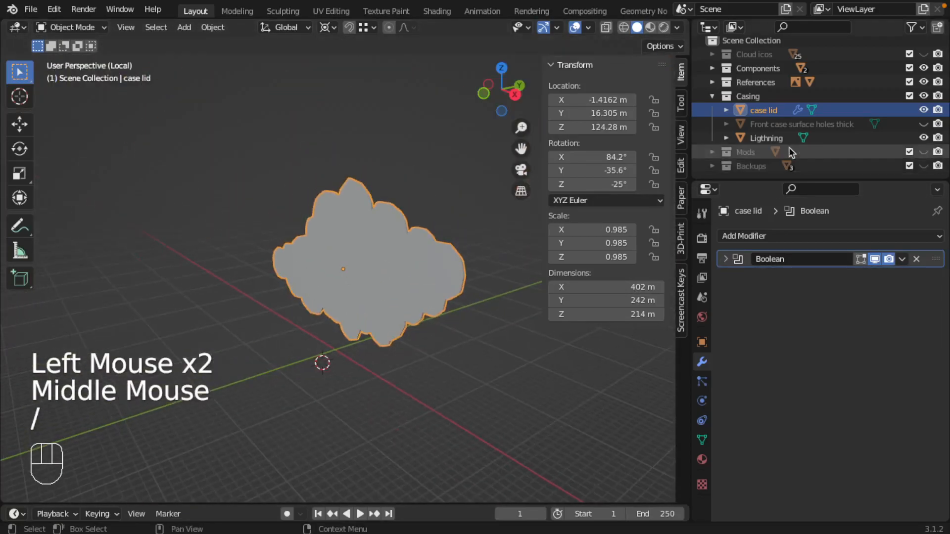
right_click(391, 292)
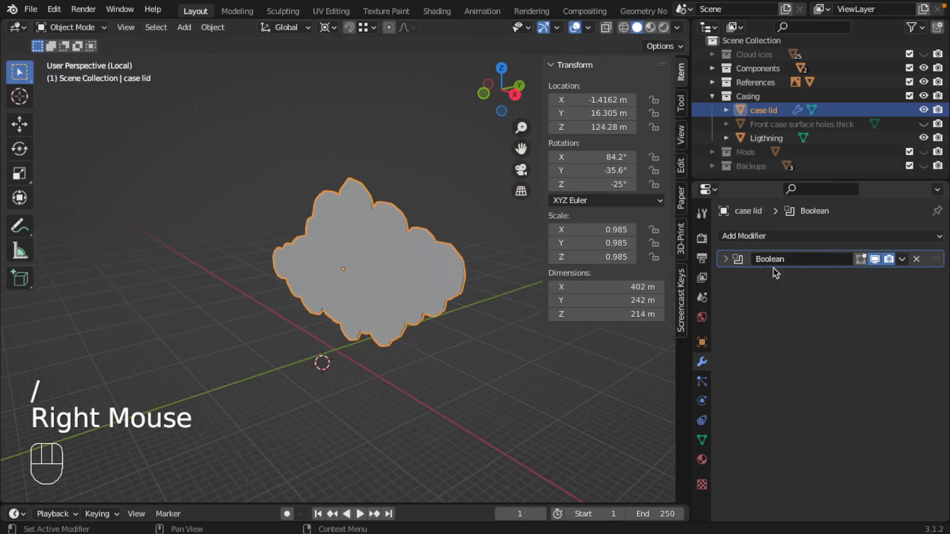
middle_drag(406, 313, 429, 297)
click(726, 259)
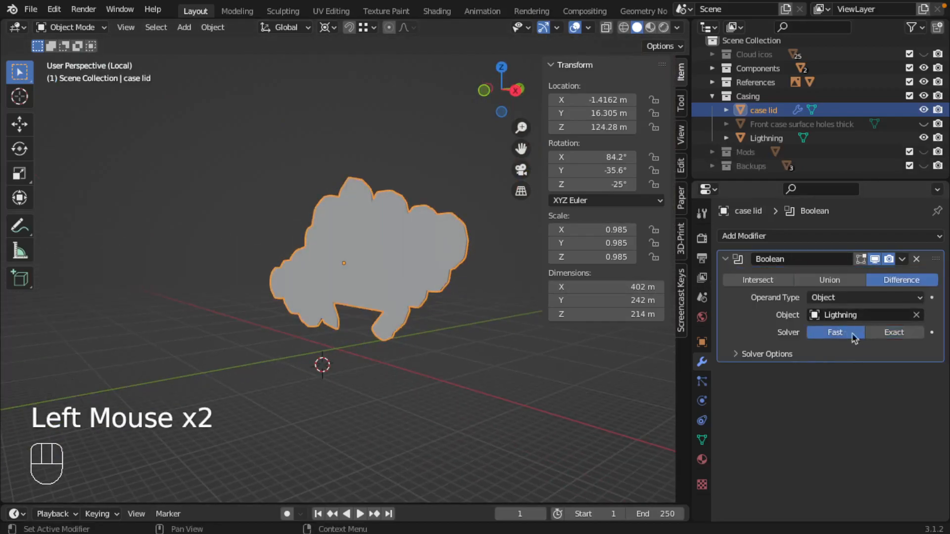
middle_drag(407, 316, 425, 257)
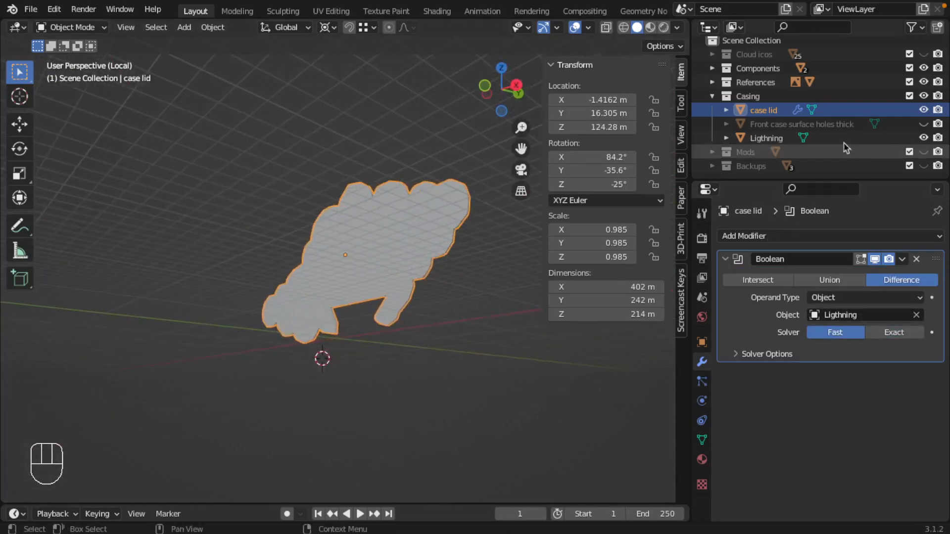
Step: Leave local view and hide the References and Components collections, keeping only the case lid and bolt visible
click(923, 124)
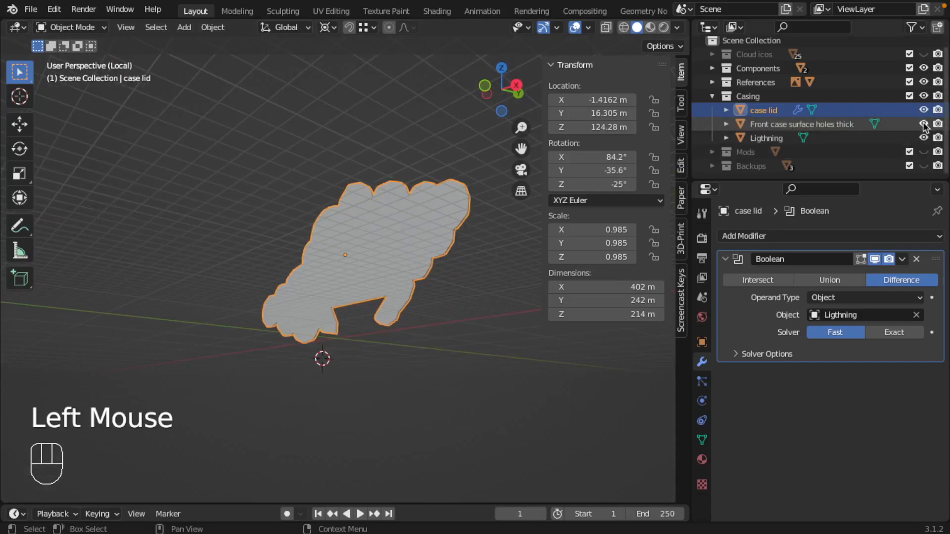
key(slash)
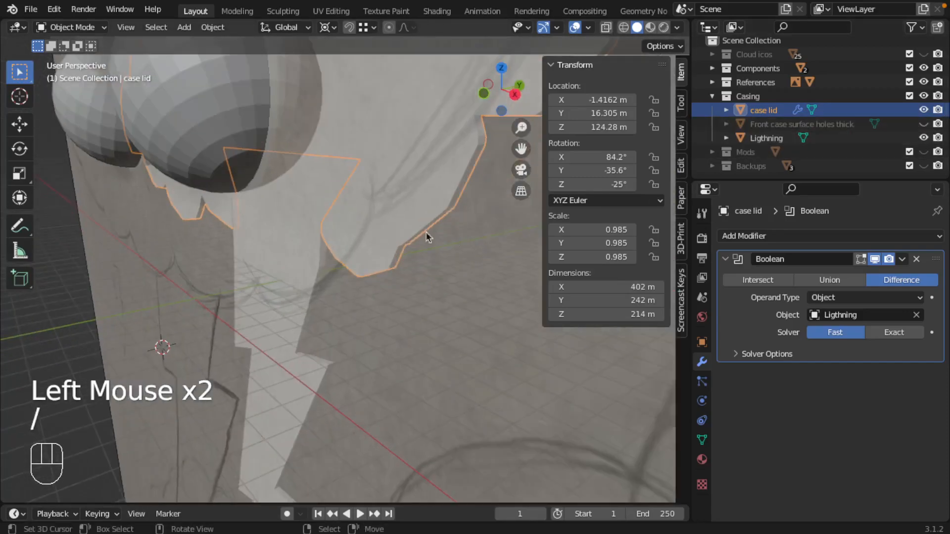
scroll(369, 260, down, 2)
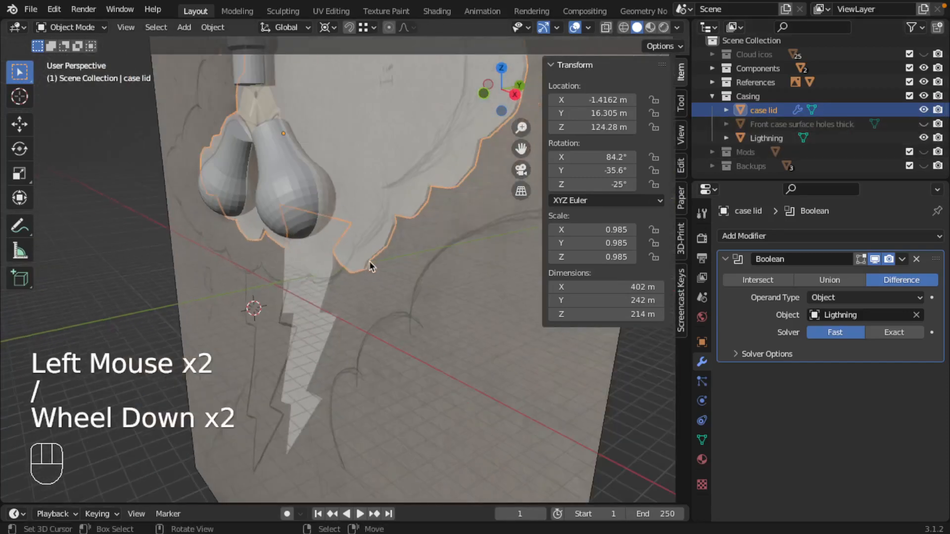
click(924, 82)
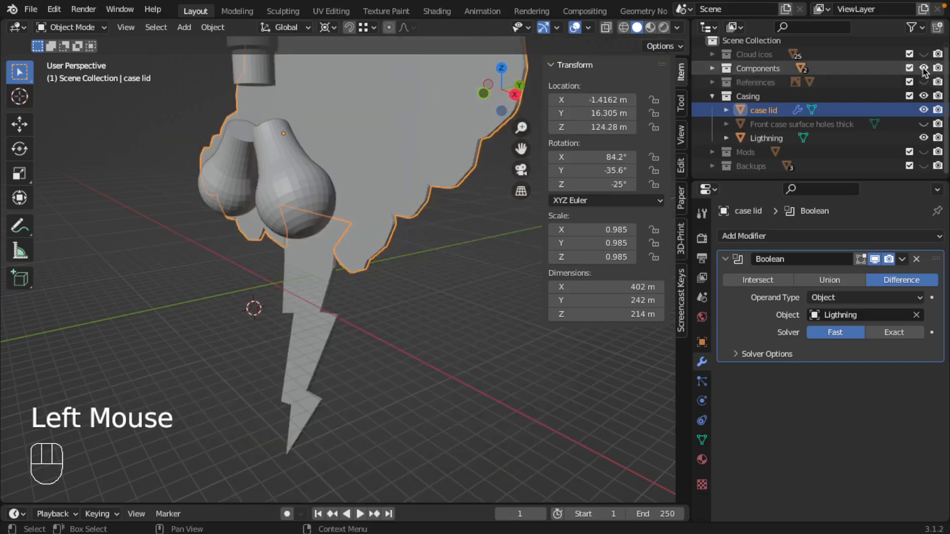
click(924, 70)
Step: Examine how the bolt fits the cut case lid from several sides, with and without the front case surface shown
middle_drag(396, 210, 357, 239)
scroll(346, 242, down, 3)
right_click(325, 262)
right_click(324, 223)
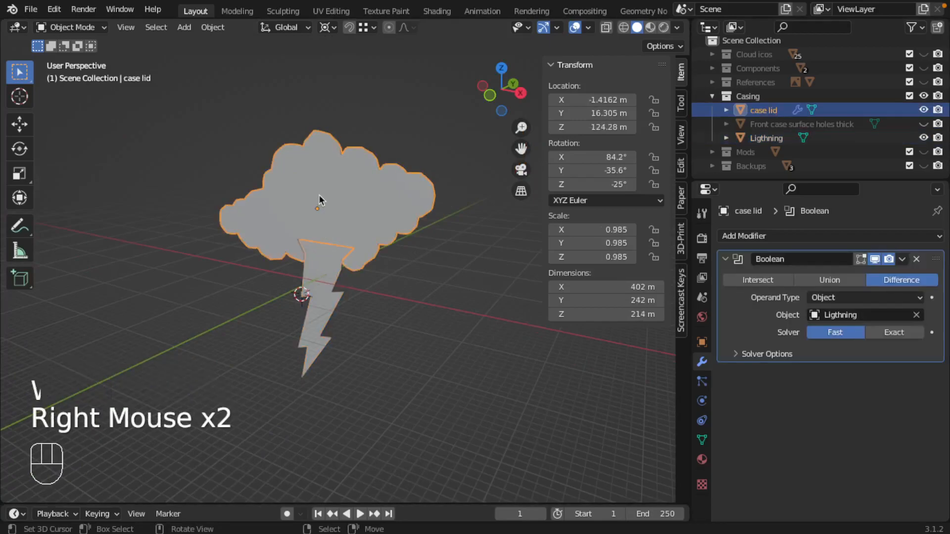
middle_drag(328, 232, 352, 232)
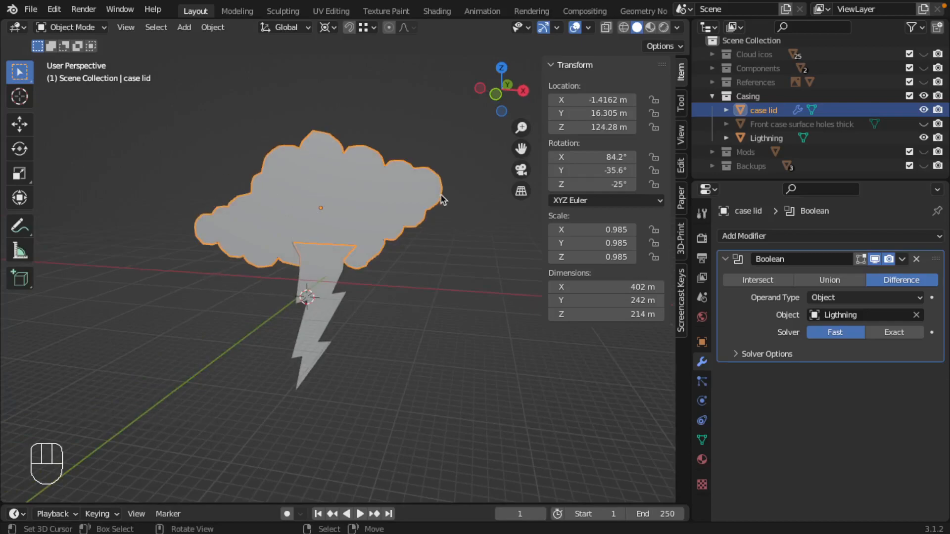
middle_drag(324, 293, 300, 287)
middle_drag(358, 333, 384, 303)
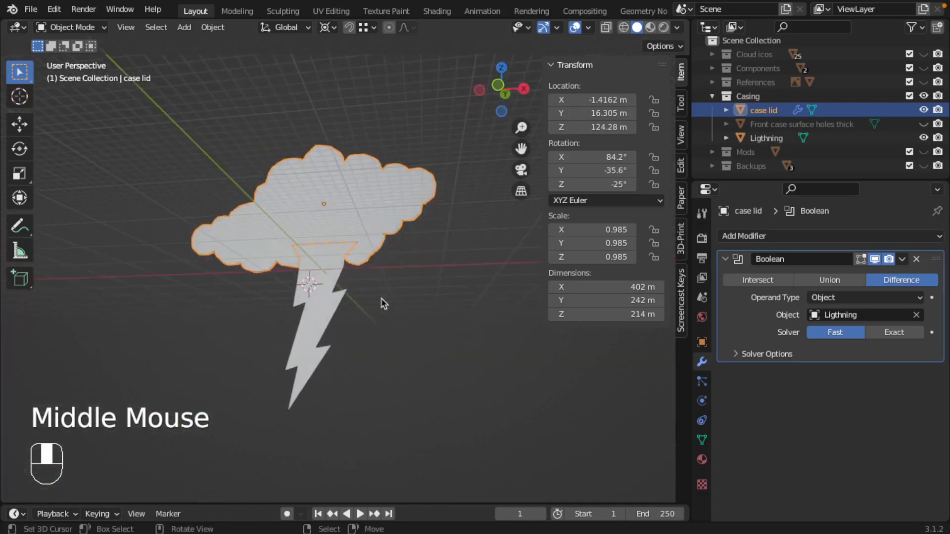
click(924, 124)
middle_drag(376, 257, 318, 287)
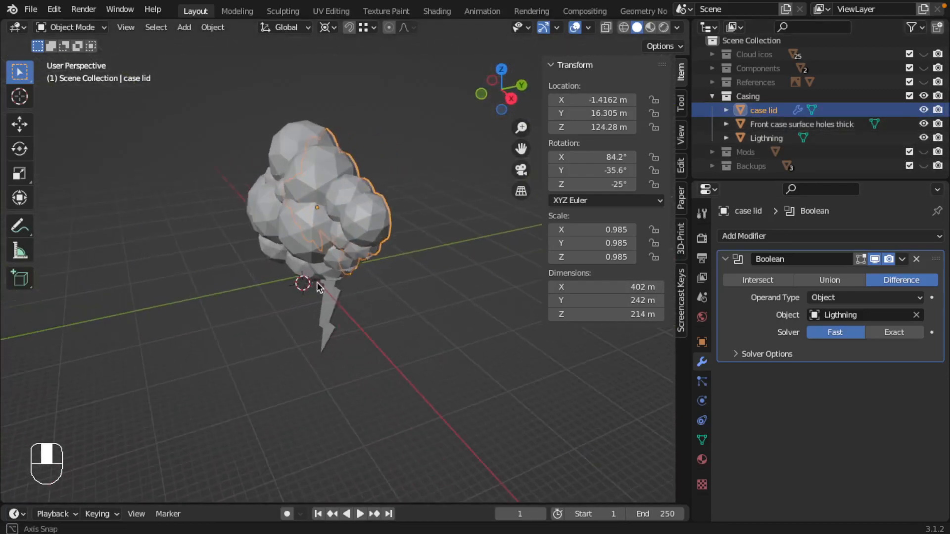
right_click(317, 176)
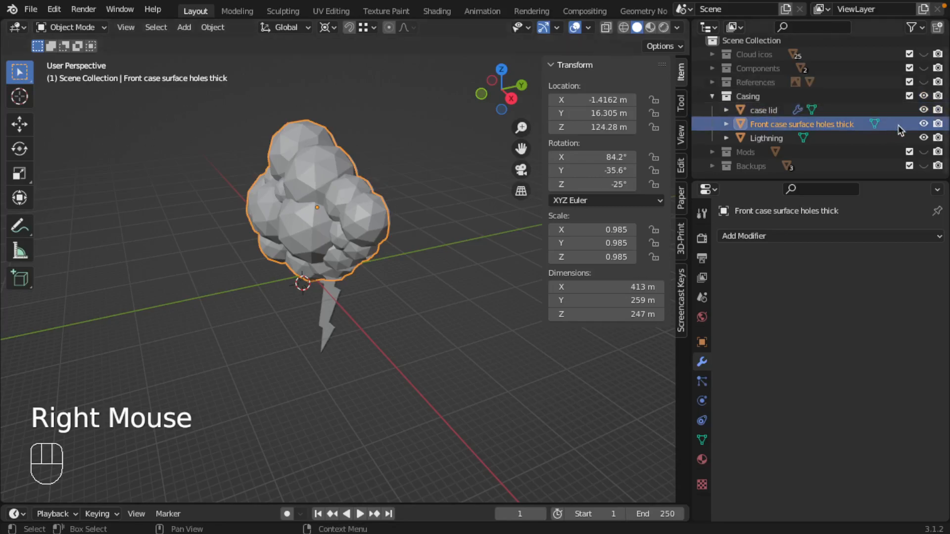
click(923, 124)
middle_drag(401, 212, 385, 203)
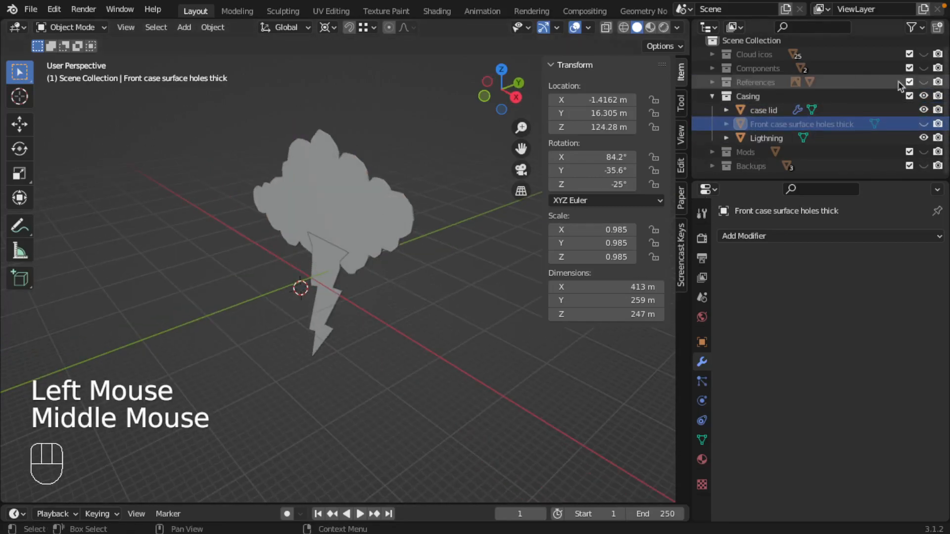
Step: Show the Components collection again and zoom in on the socket and light bulbs in front of the lid
click(923, 68)
middle_drag(272, 185, 358, 171)
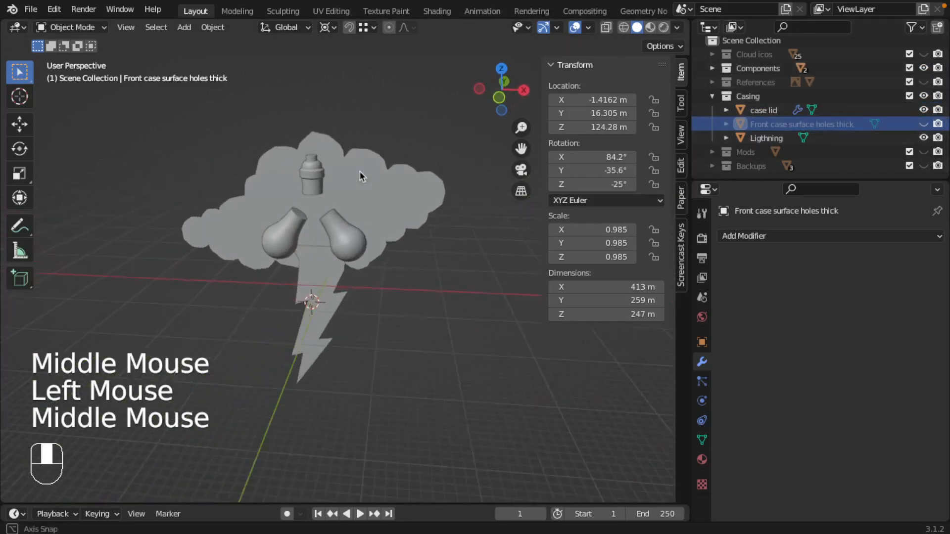
scroll(302, 172, up, 2)
middle_drag(296, 171, 293, 136)
Step: Show the front case surface and, in front wireframe view, move the socket and light bulbs together about -6.08 m along Z
right_click(293, 133)
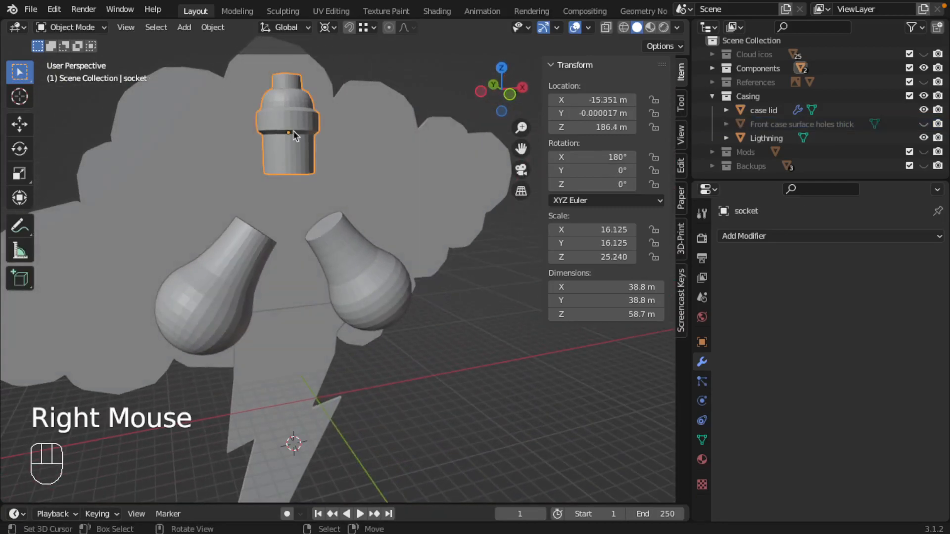
key(KP_1)
key(z)
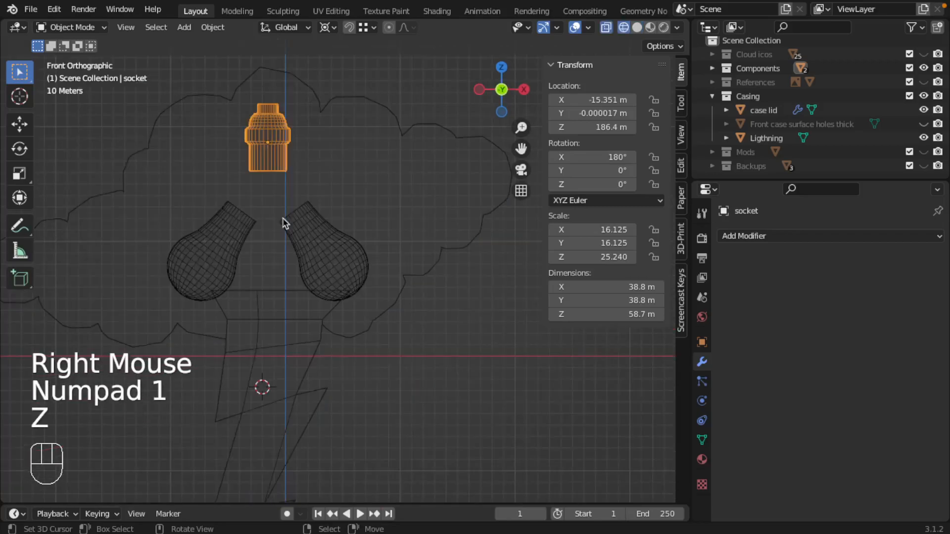
shift+right_click(245, 225)
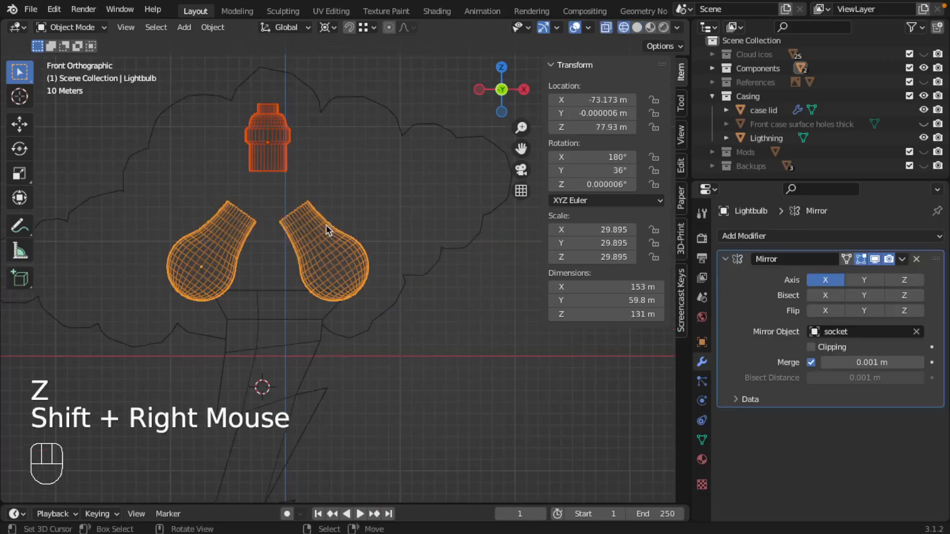
shift+click(924, 124)
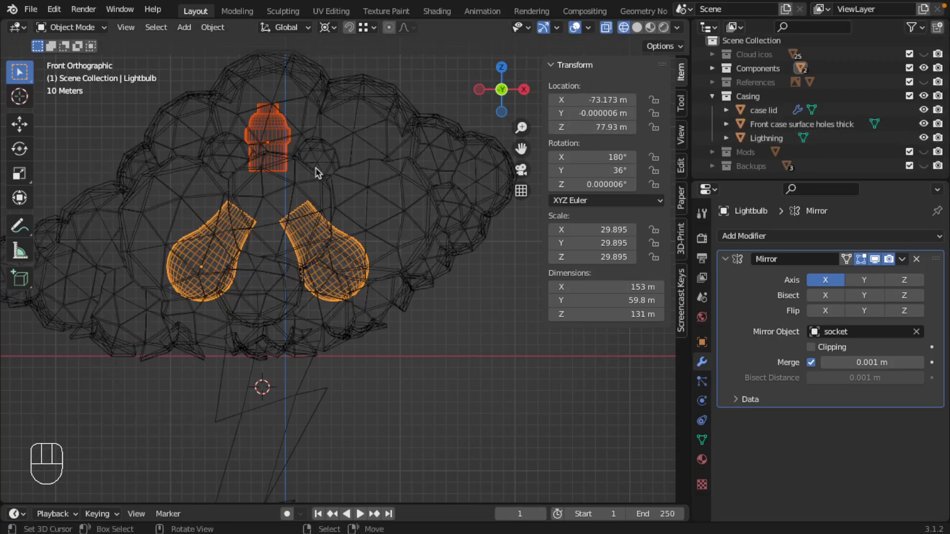
key(g)
key(z)
click(319, 182)
Step: Examine the position of the light bulbs inside the front case from the side and up close, in wireframe and solid shading
middle_drag(319, 182, 238, 224)
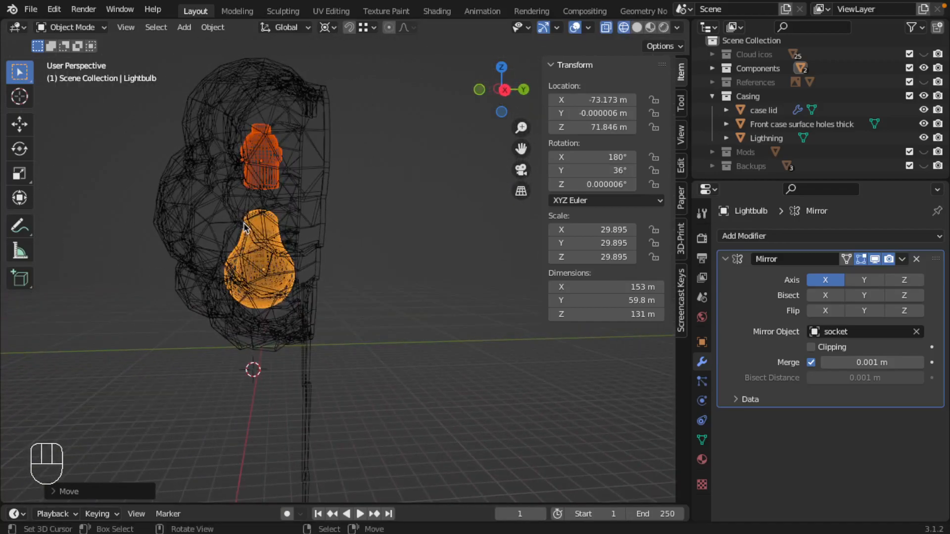
key(KP_3)
scroll(240, 277, up, 3)
middle_drag(239, 286, 226, 317)
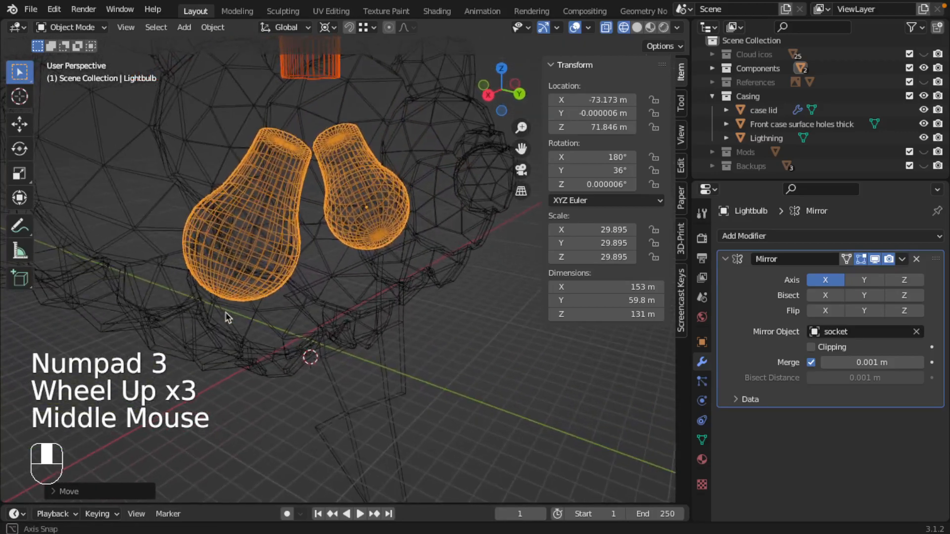
key(z)
middle_drag(227, 272, 307, 295)
scroll(171, 267, down, 2)
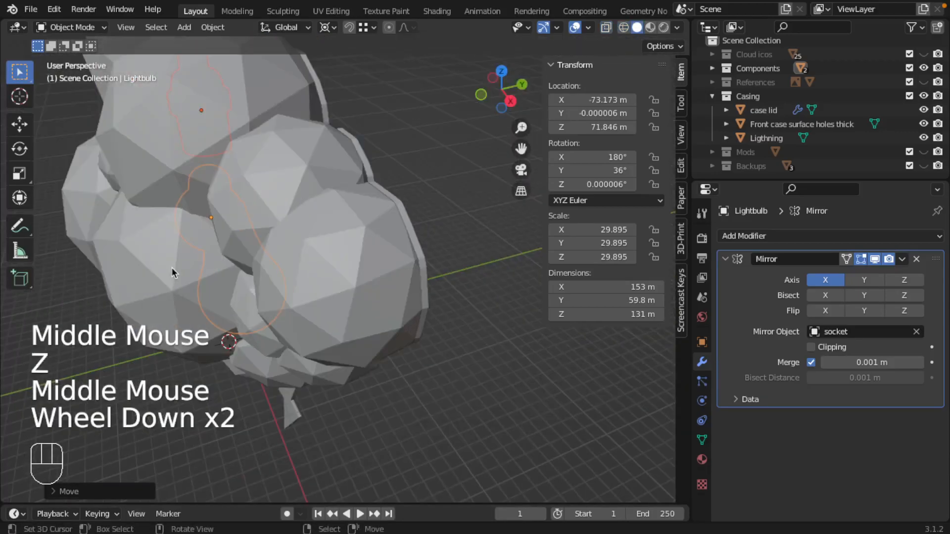
scroll(172, 267, up, 3)
shift+middle_drag(182, 269, 319, 218)
shift+middle_drag(230, 273, 339, 182)
scroll(297, 195, down, 2)
scroll(275, 168, down, 1)
scroll(325, 158, down, 1)
scroll(325, 158, up, 1)
scroll(325, 159, up, 3)
scroll(295, 200, down, 1)
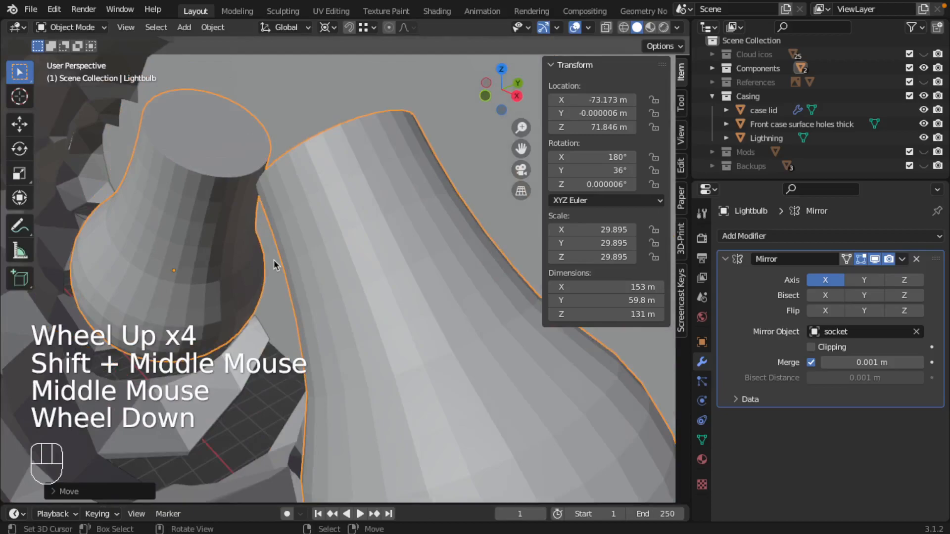
Step: Move the socket and light bulbs together about -22.8 m along X inside the front case
key(g)
key(y)
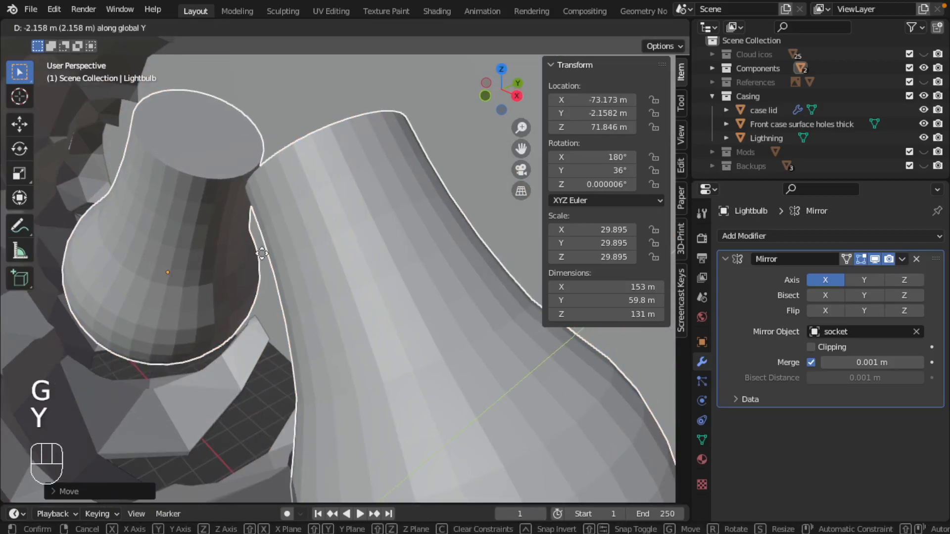
key(x)
click(215, 221)
middle_drag(215, 220, 307, 218)
scroll(285, 213, down, 4)
scroll(304, 217, down, 1)
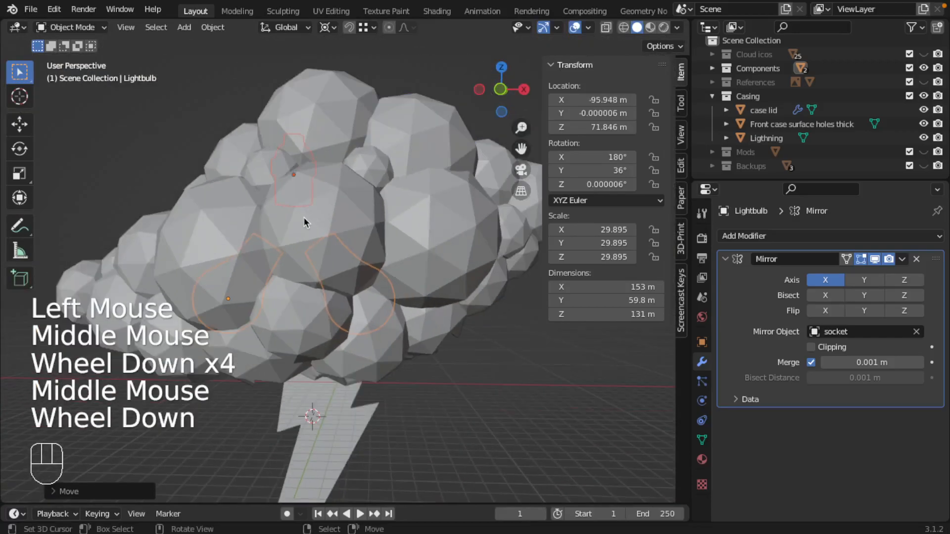
Step: Hide the case lid and examine from behind how the socket and light bulbs sit inside the front case
key(KP_1)
key(z)
mouse_move(417, 317)
middle_down()
mouse_move(391, 304)
mouse_move(237, 346)
middle_up()
key(z)
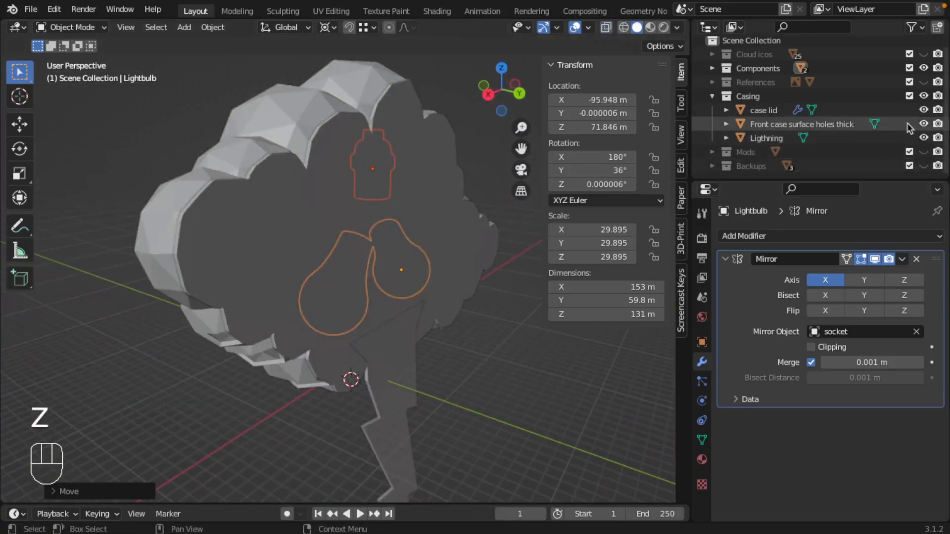
click(924, 110)
middle_drag(376, 376, 419, 200)
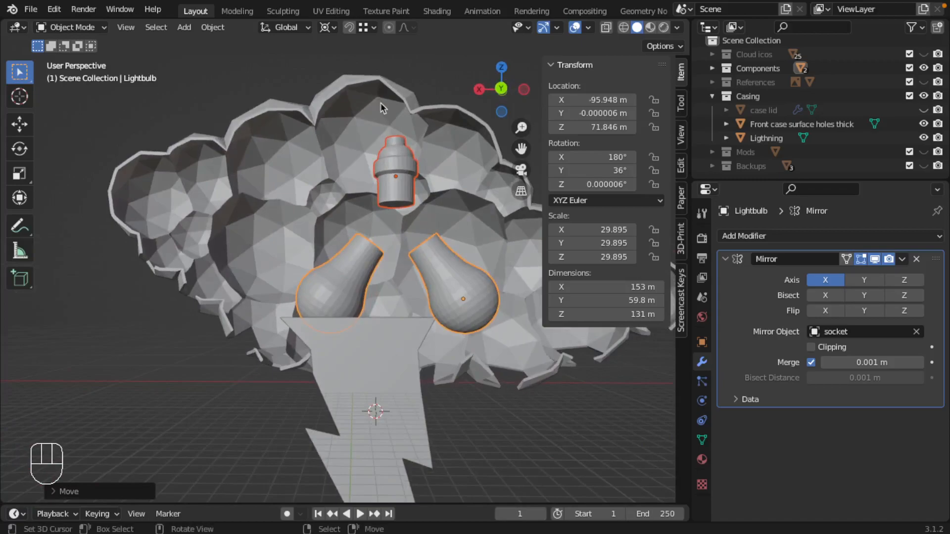
middle_drag(406, 138, 406, 173)
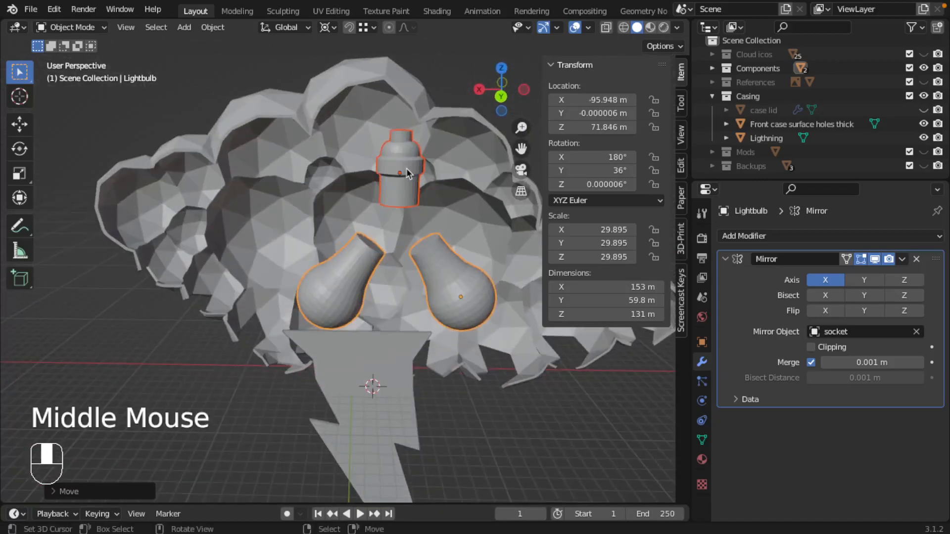
Step: Move the socket and light bulbs together about 8.65 m up along Z inside the front case
key(g)
key(z)
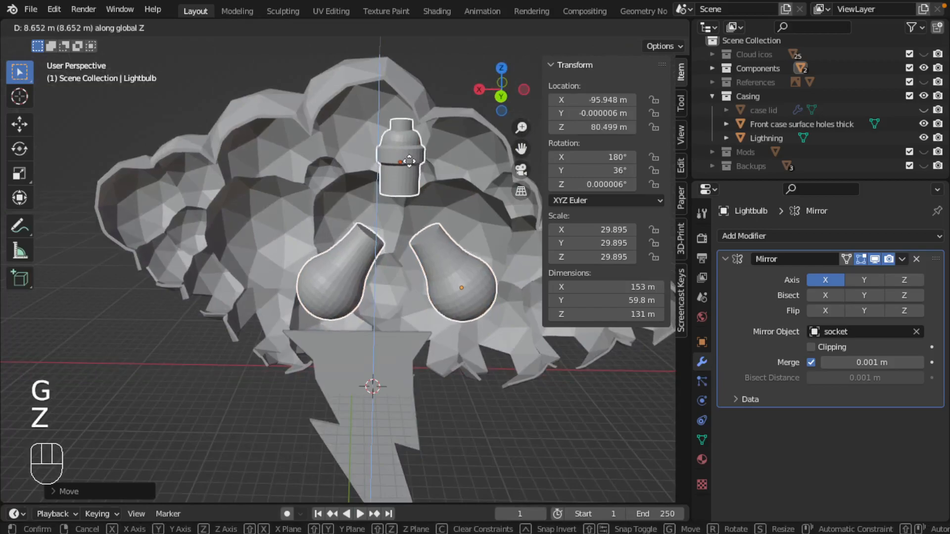
click(409, 161)
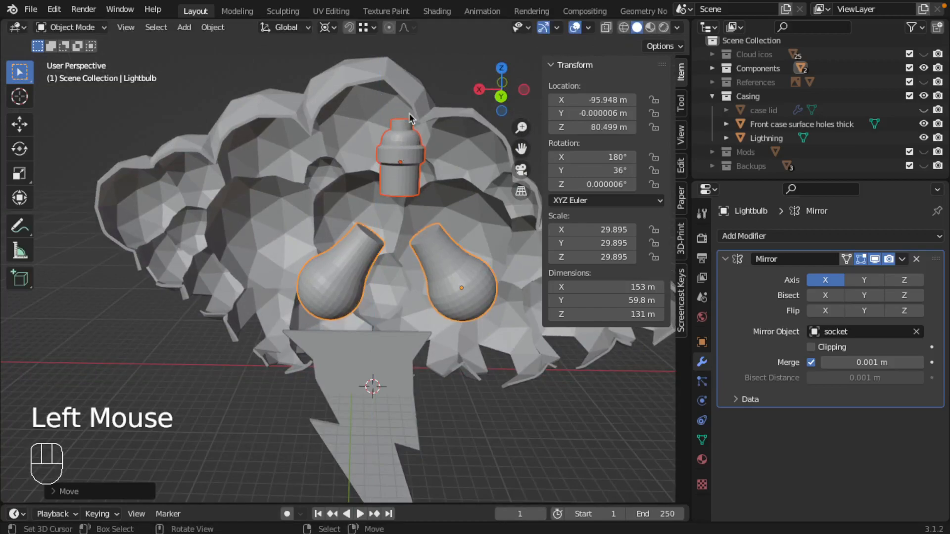
Step: Move the socket and light bulbs together about -9.26 m along Z, checking their fit inside the front case
middle_drag(381, 184, 396, 257)
scroll(293, 286, up, 2)
middle_drag(293, 287, 319, 278)
middle_drag(269, 306, 247, 286)
shift+middle_drag(247, 286, 346, 290)
middle_drag(347, 290, 414, 259)
key(g)
key(z)
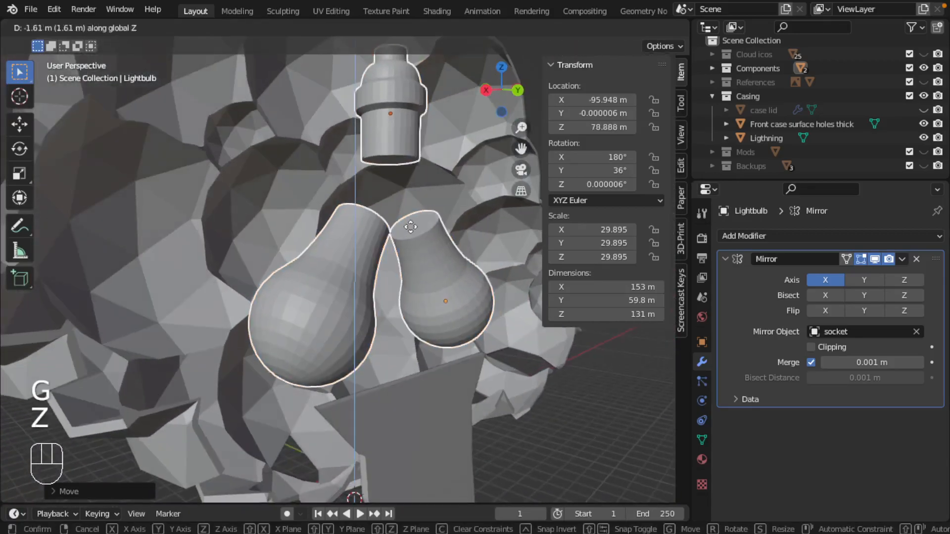
click(411, 242)
Step: Hide the front case surface and show the case lid
middle_drag(412, 243, 347, 265)
shift+middle_drag(384, 252, 314, 321)
scroll(354, 263, down, 2)
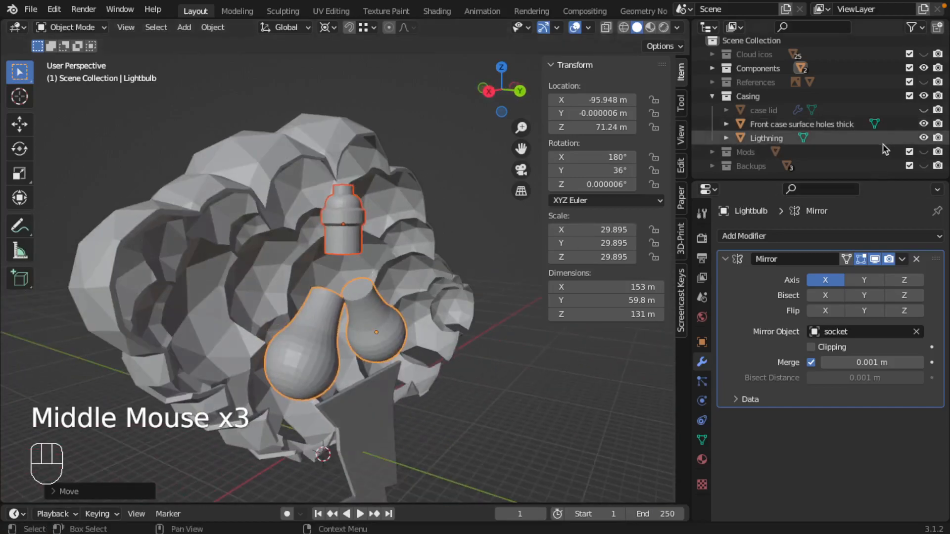
click(924, 124)
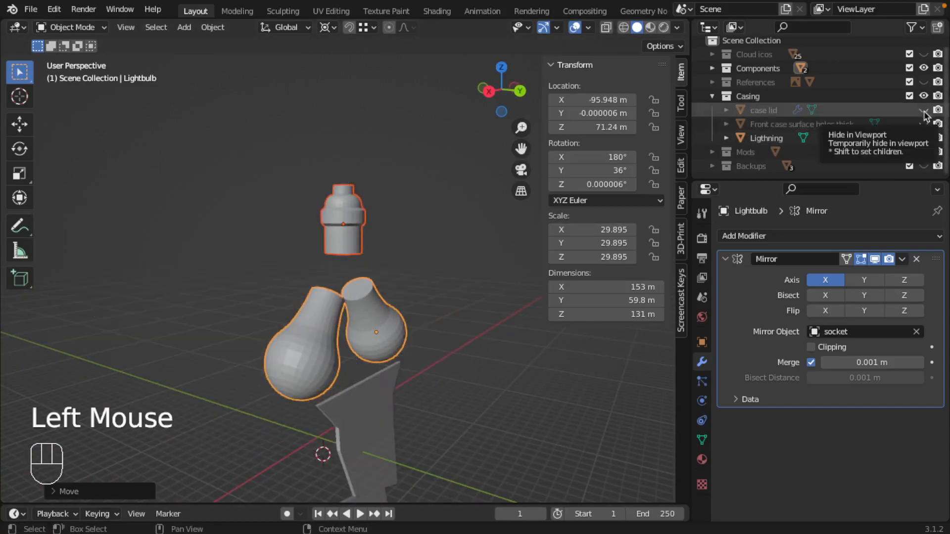
click(924, 110)
Step: Snap the 3D cursor to the socket and add a mesh cylinder there
middle_drag(336, 243, 313, 233)
right_click(348, 233)
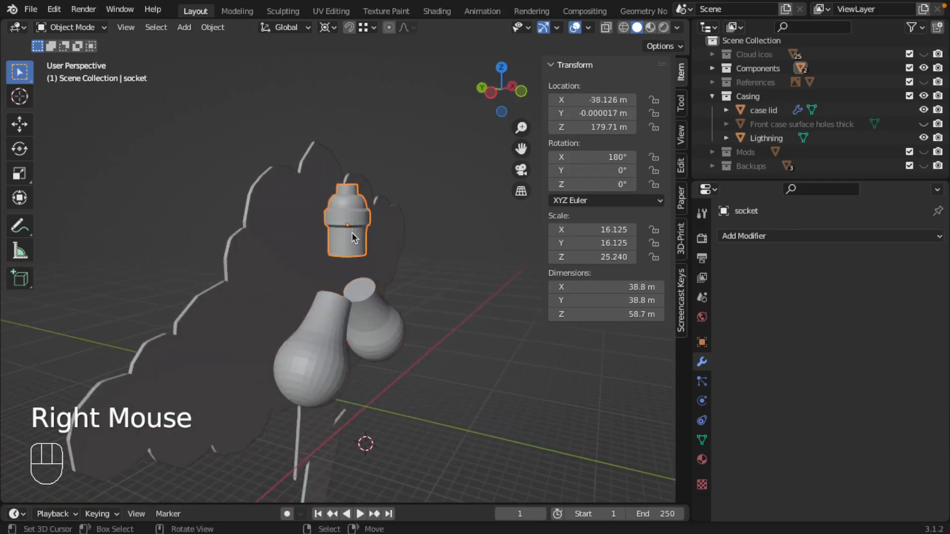
key(shift+s)
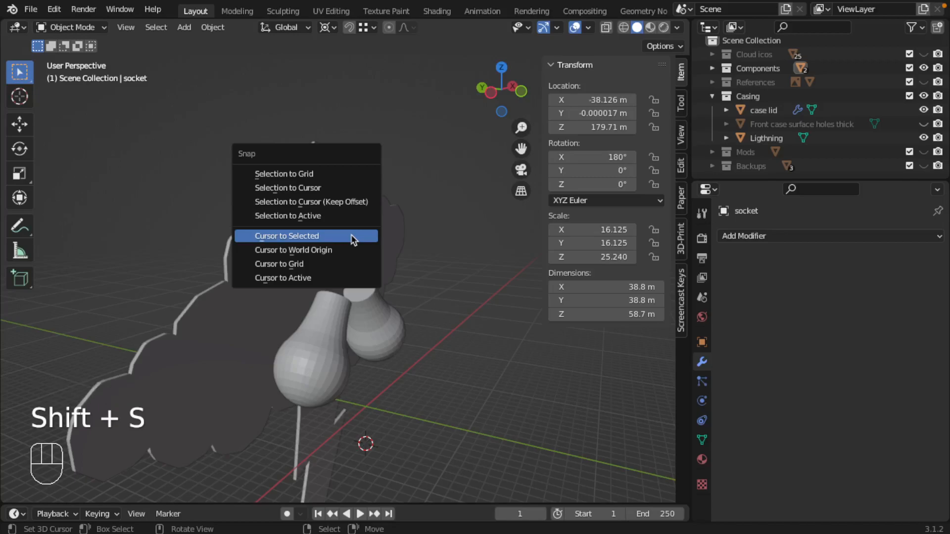
click(353, 238)
key(shift+a)
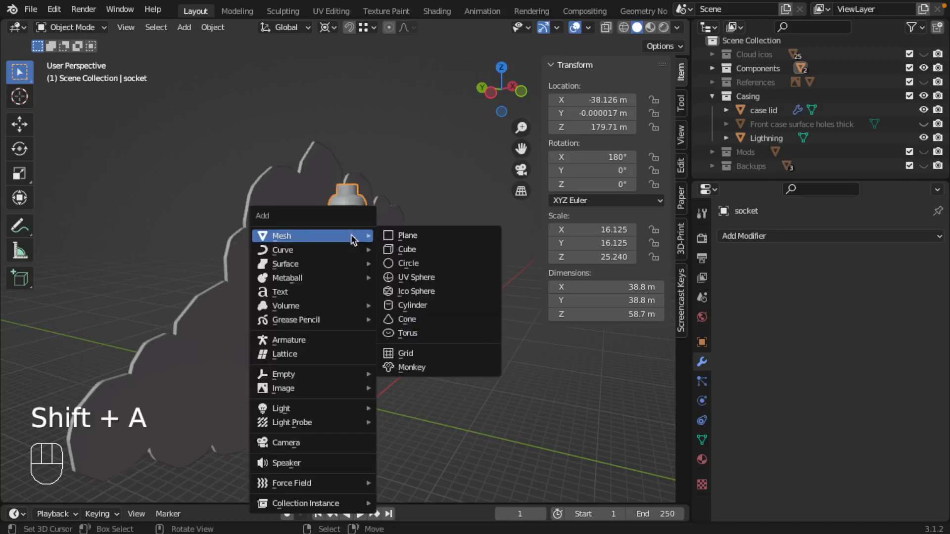
click(407, 305)
Step: Scale the cylinder into a flat disc around the socket, about 51.8 m in diameter and 8.66 m high
scroll(358, 235, up, 2)
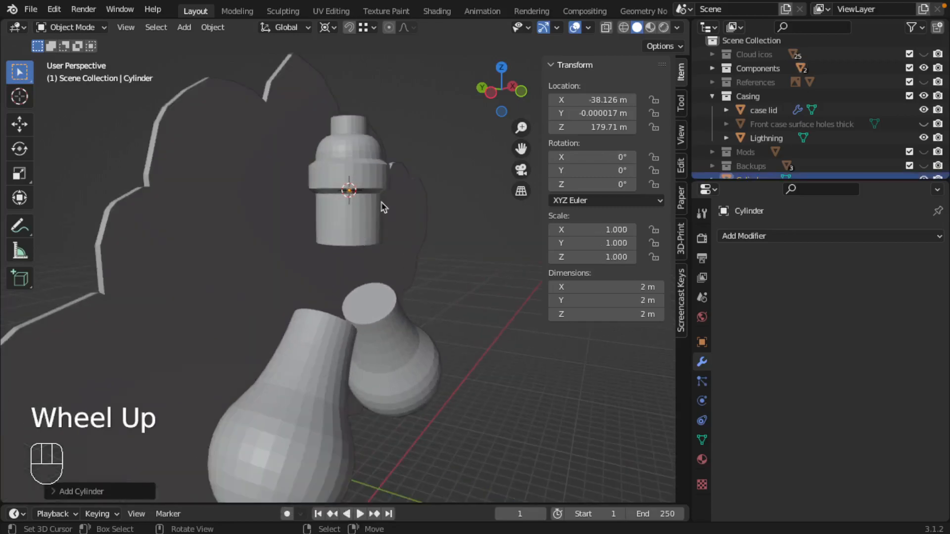
key(s)
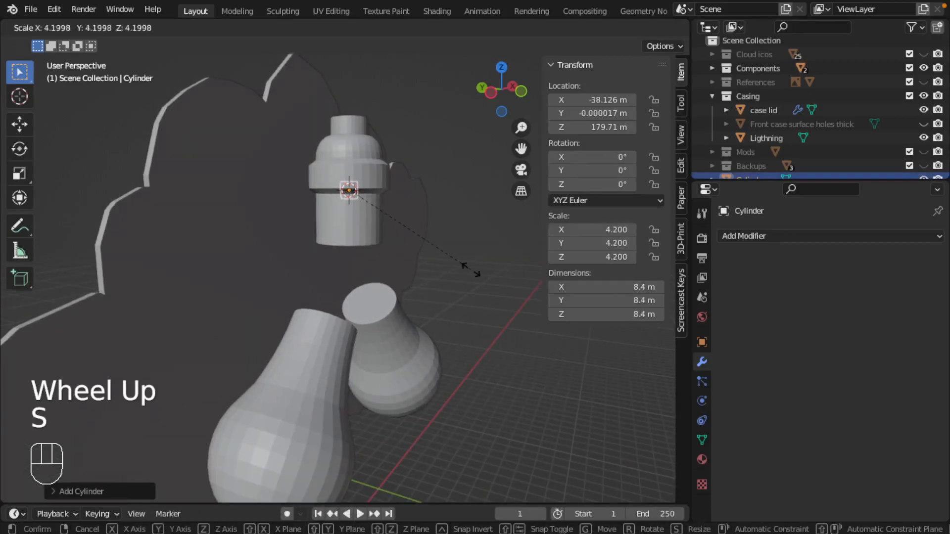
click(472, 272)
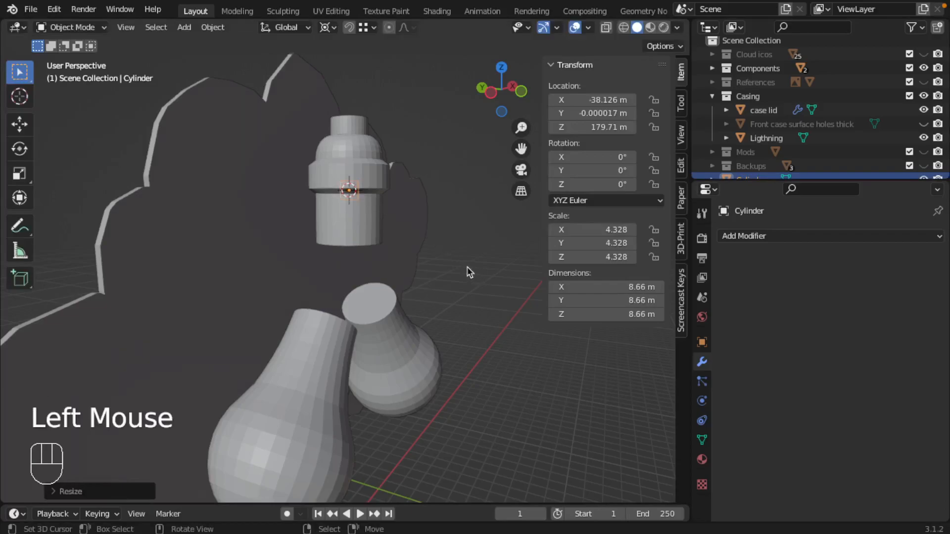
key(s)
key(shift+z)
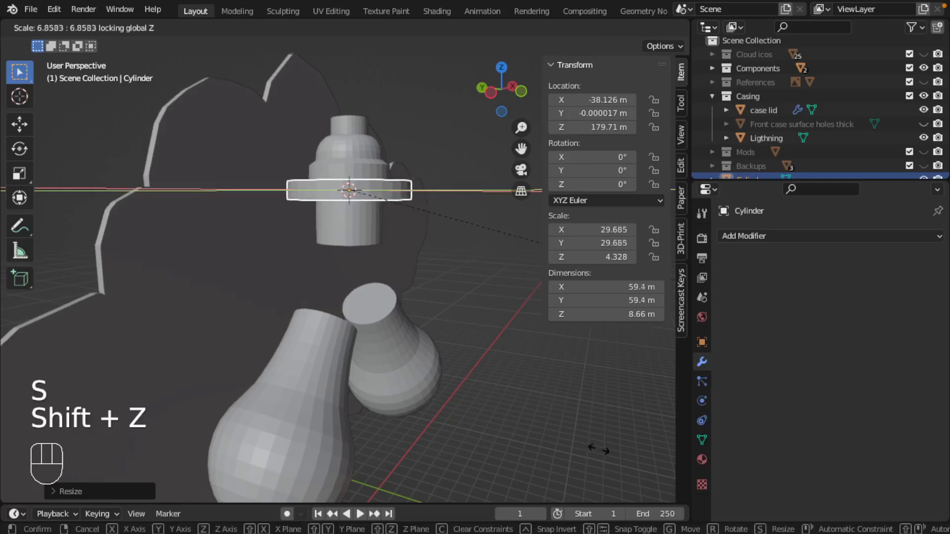
click(498, 320)
shift+middle_drag(498, 320, 345, 370)
key(s)
key(shift+z)
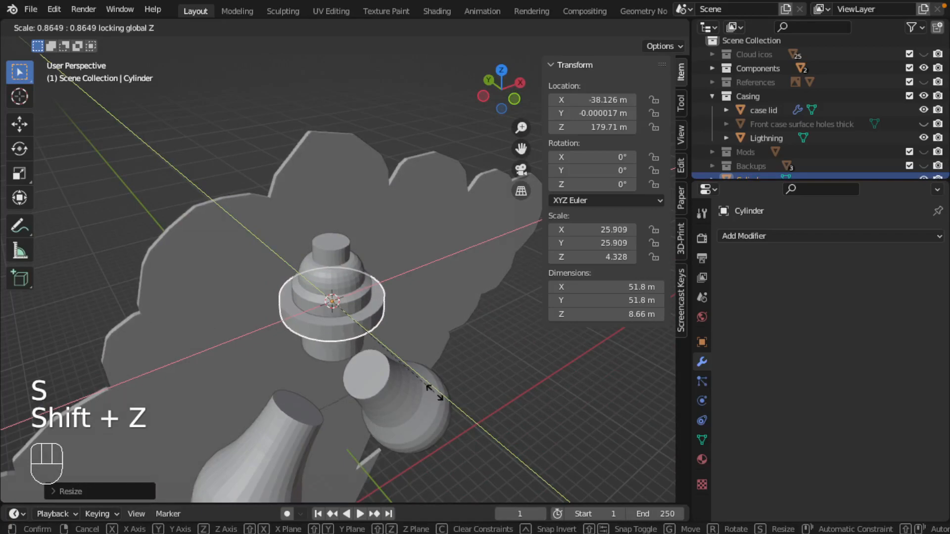
click(435, 393)
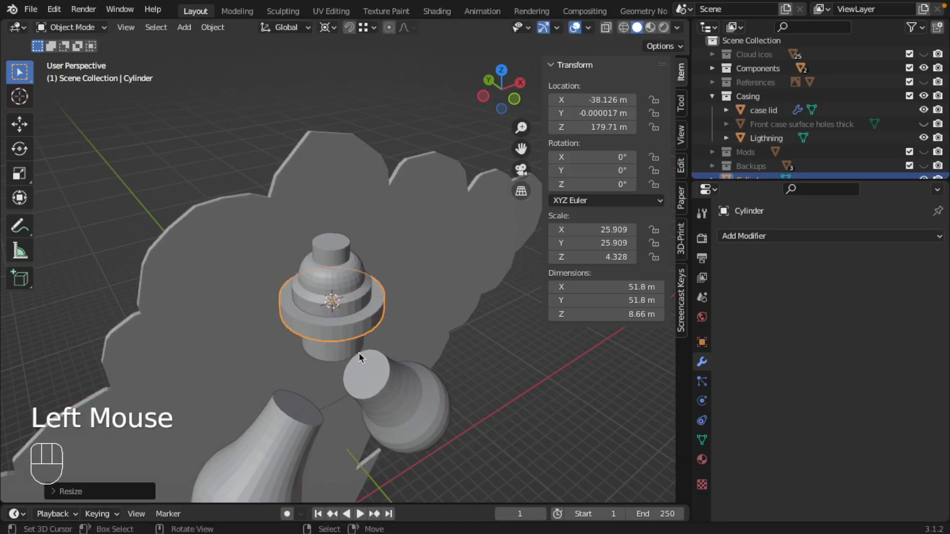
Step: In front wireframe view, move the disc about -6.69 m along Z to just below the socket's wide collar
shift+middle_drag(359, 354, 325, 326)
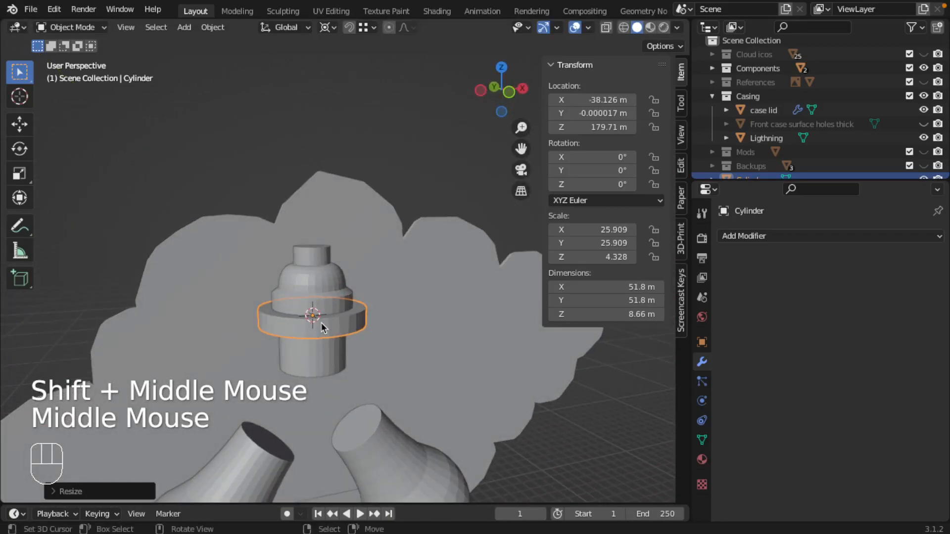
key(KP_1)
key(z)
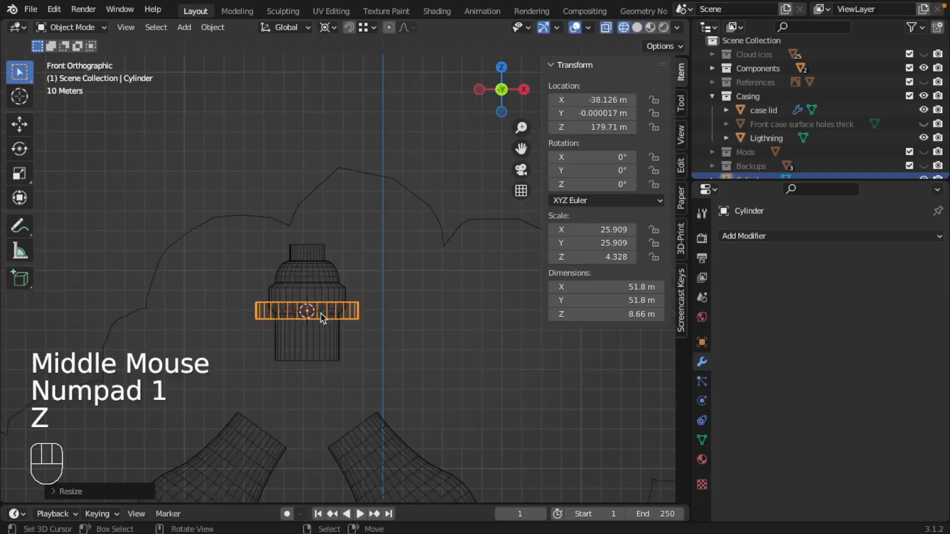
key(g)
key(z)
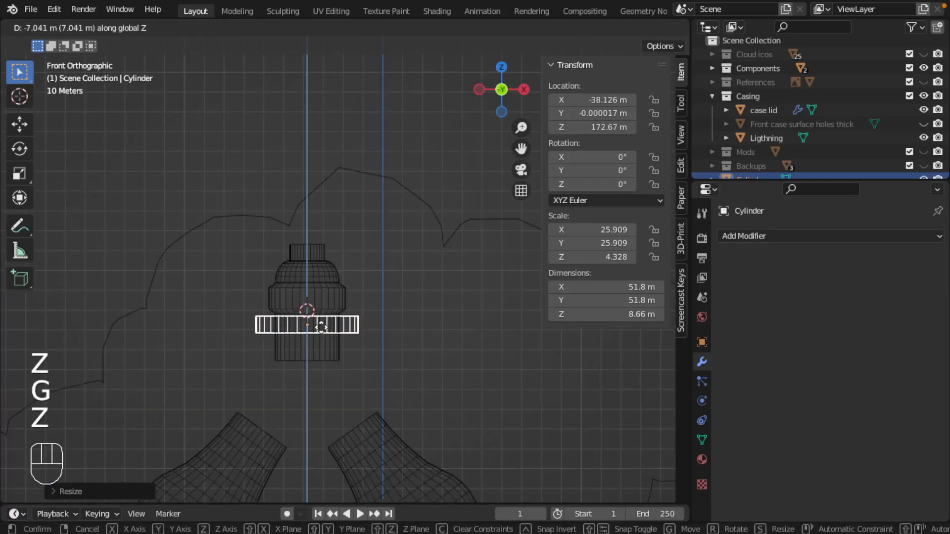
click(321, 328)
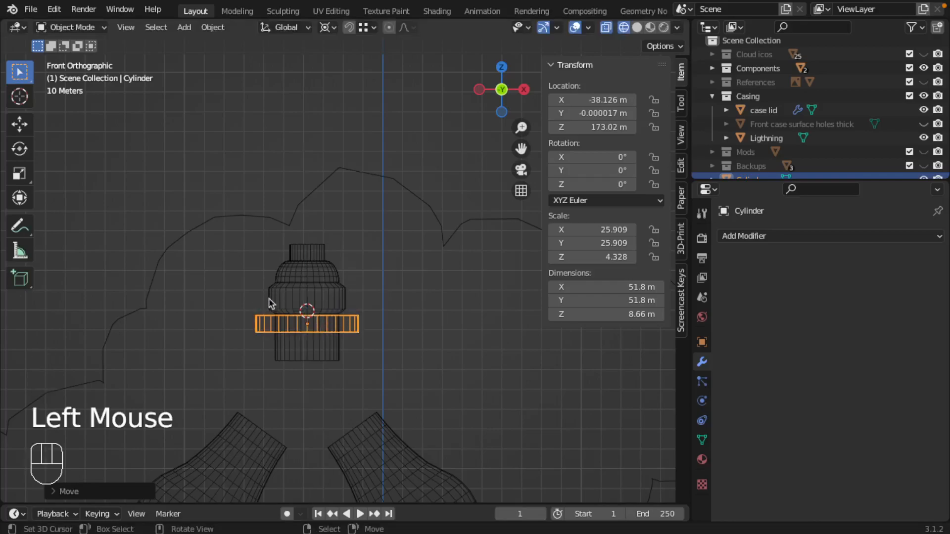
Step: In Edit Mode, select the disc's top and bottom faces and inset them towards the socket body
middle_drag(273, 311, 322, 353)
key(Tab)
right_click(320, 346)
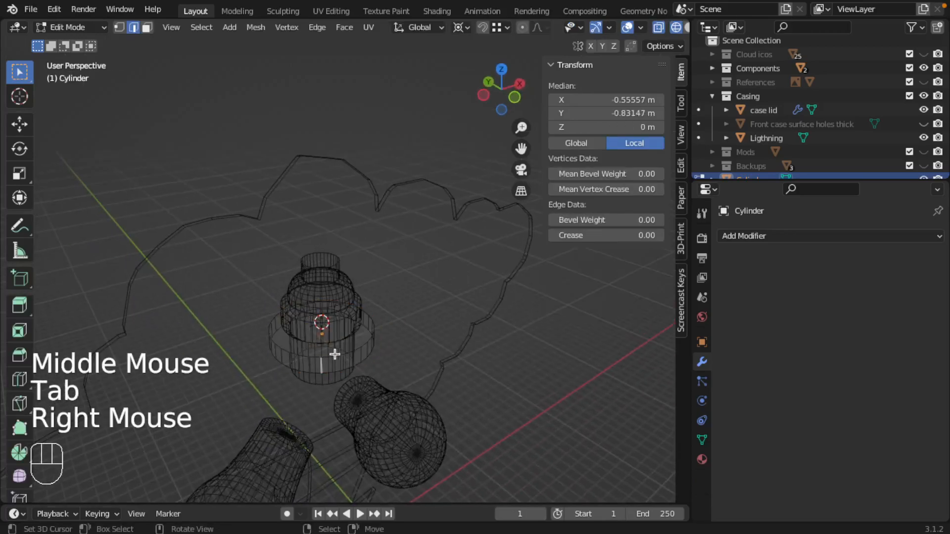
key(ctrl+Tab)
right_click(316, 340)
shift+right_click(333, 345)
mouse_move(334, 345)
middle_down()
mouse_move(332, 326)
mouse_move(330, 366)
mouse_move(332, 345)
middle_up()
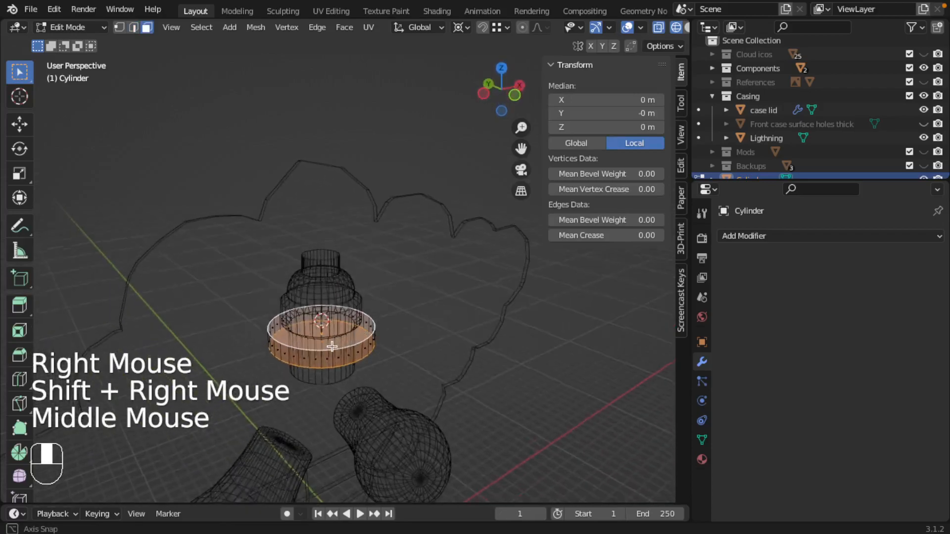
key(z)
scroll(331, 344, down, 2)
scroll(324, 337, up, 4)
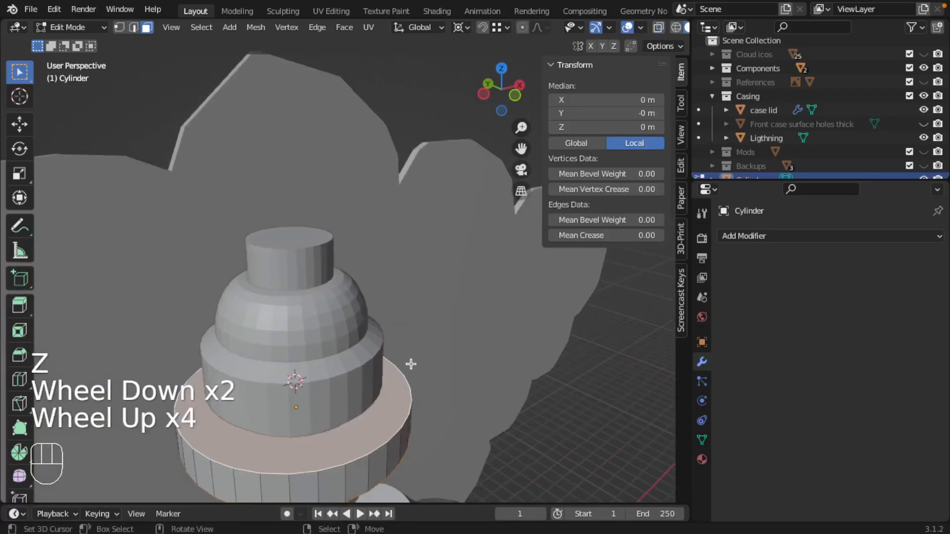
key(i)
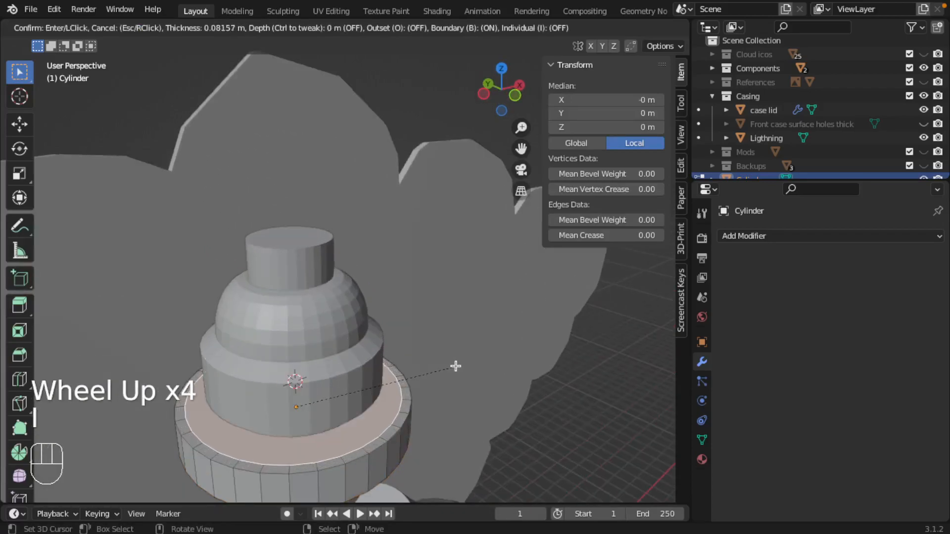
click(431, 361)
Step: Scale the two inset faces down by a factor of about 0.95 to match the socket's lower body
mouse_move(430, 360)
middle_down()
mouse_move(415, 367)
mouse_move(422, 360)
middle_up()
key(s)
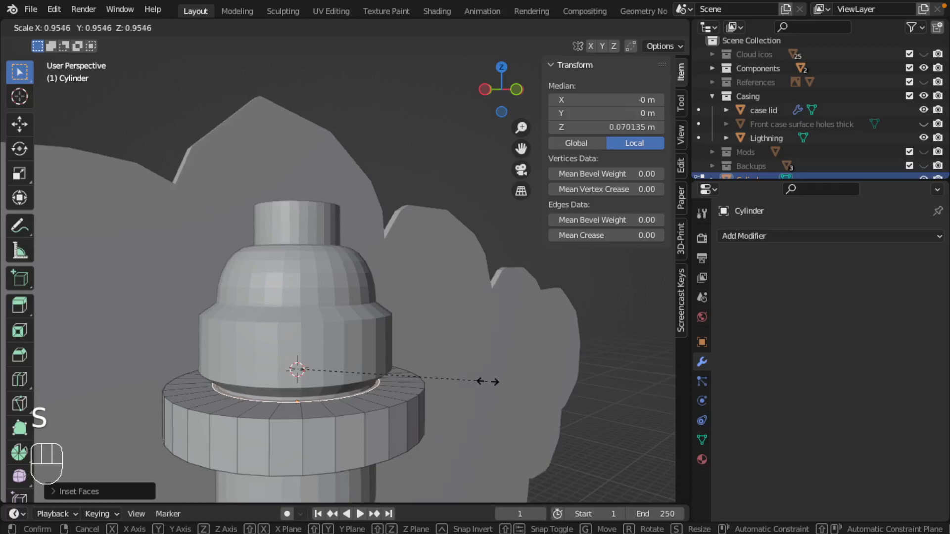
click(488, 381)
middle_drag(487, 382, 356, 322)
middle_drag(288, 297, 253, 366)
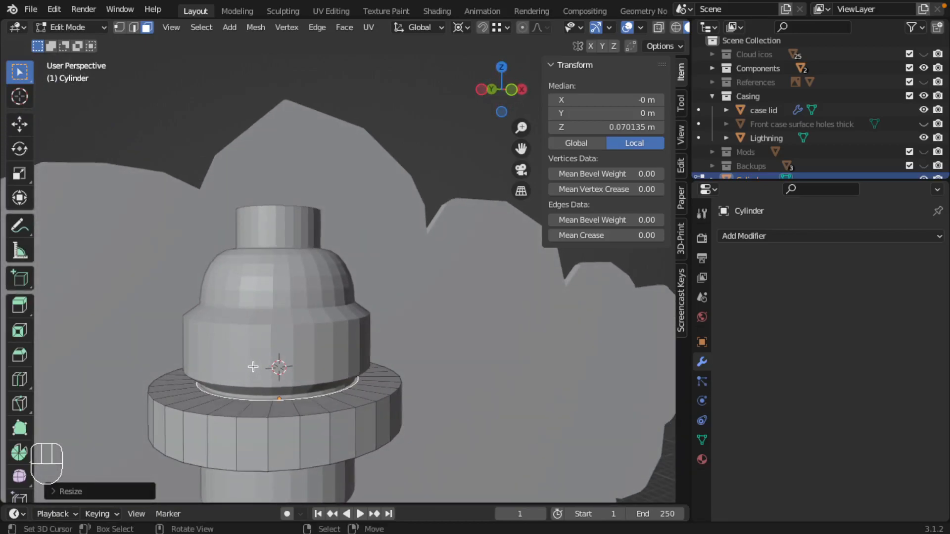
Step: Isolate the disc in local view and delete its inset top and bottom faces
key(slash)
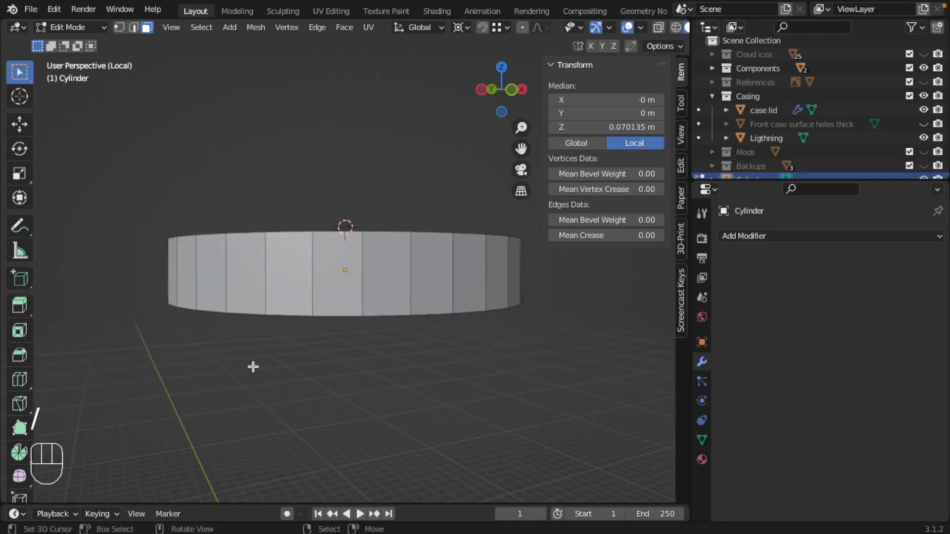
middle_drag(300, 342, 313, 381)
key(x)
click(331, 329)
mouse_move(331, 329)
middle_down()
mouse_move(340, 322)
mouse_move(333, 331)
middle_up()
Step: Select the disc's upper and lower inner edge loops and join them with Bridge Edge Loops
key(ctrl+Tab)
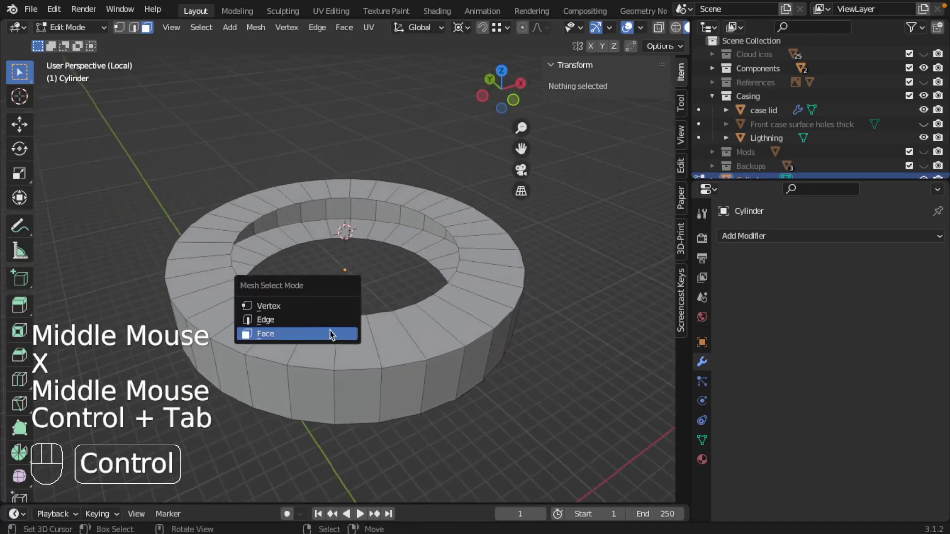
click(286, 319)
right_click(304, 244)
alt+shift+right_click(307, 246)
alt+shift+right_click(307, 247)
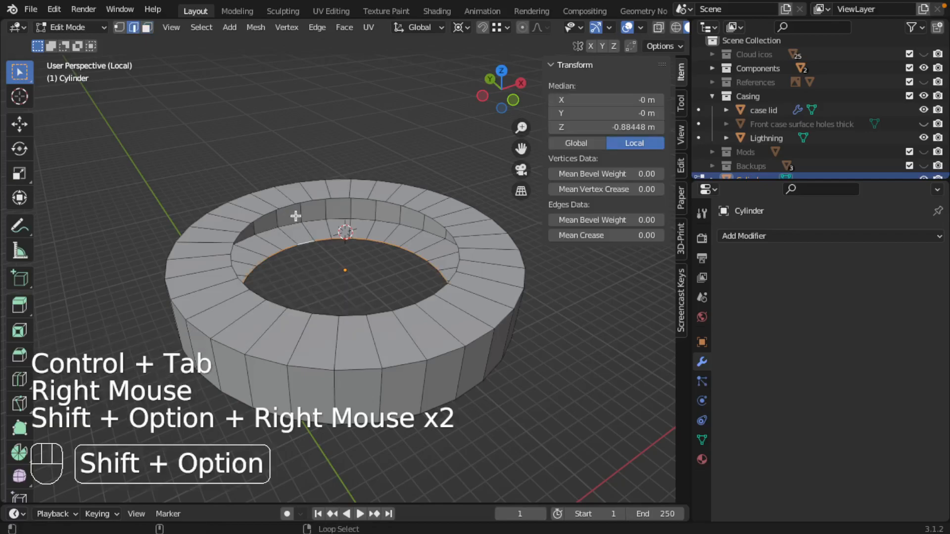
alt+shift+right_click(282, 204)
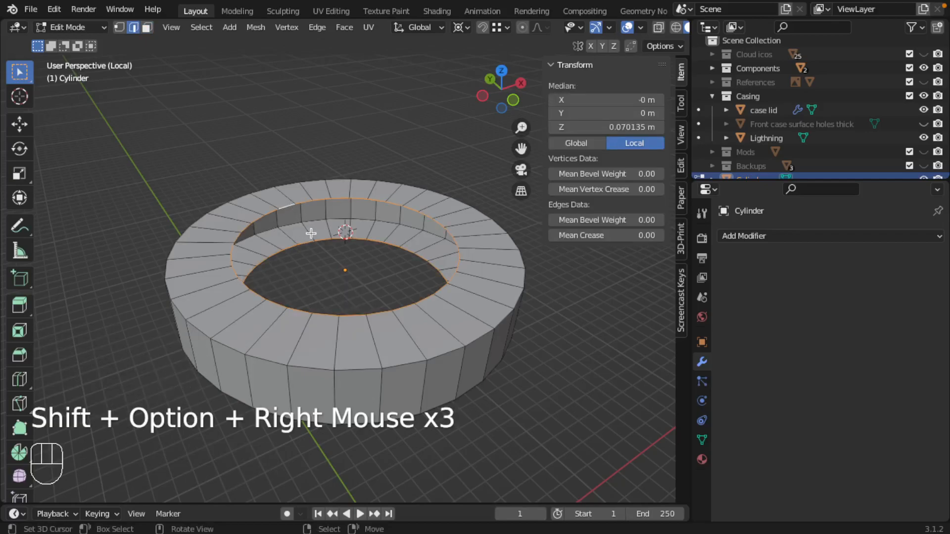
key(space)
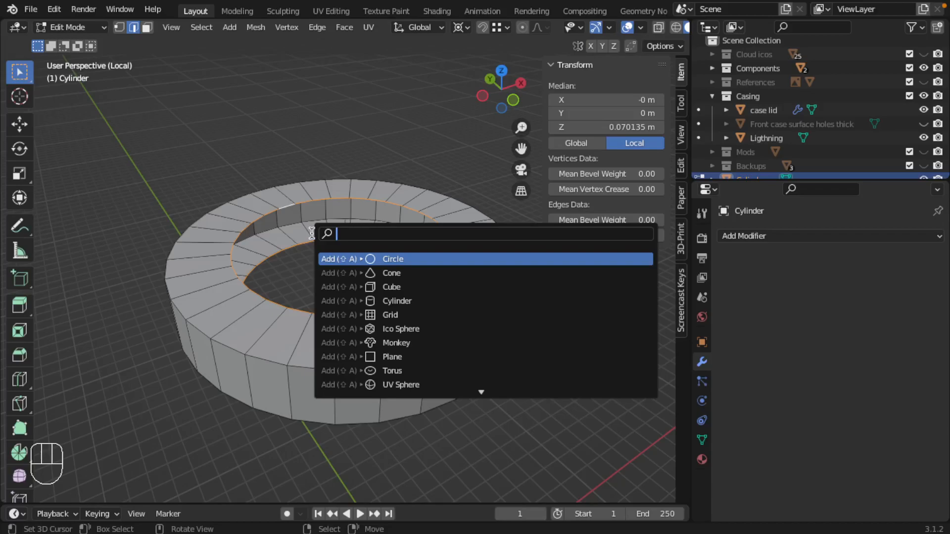
text(bridge)
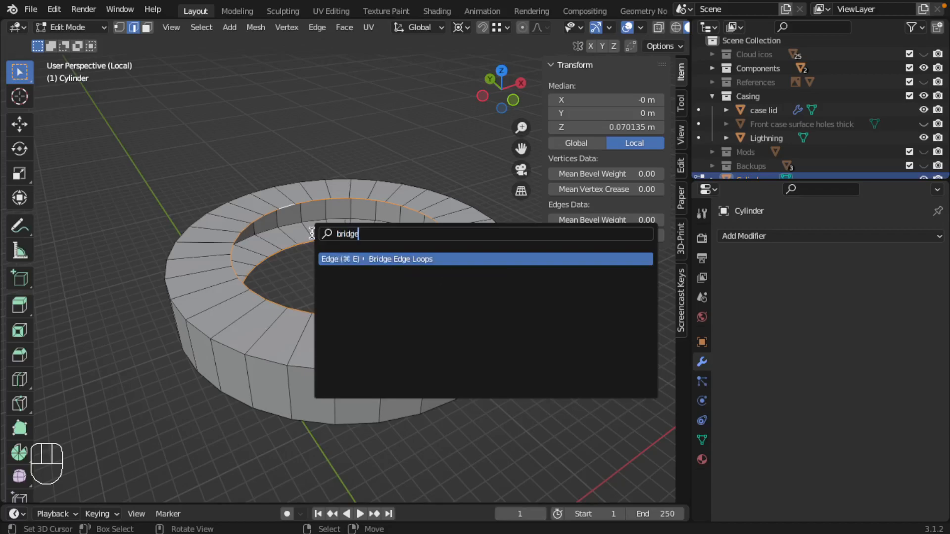
key(Return)
middle_drag(341, 260, 416, 202)
middle_drag(376, 262, 321, 295)
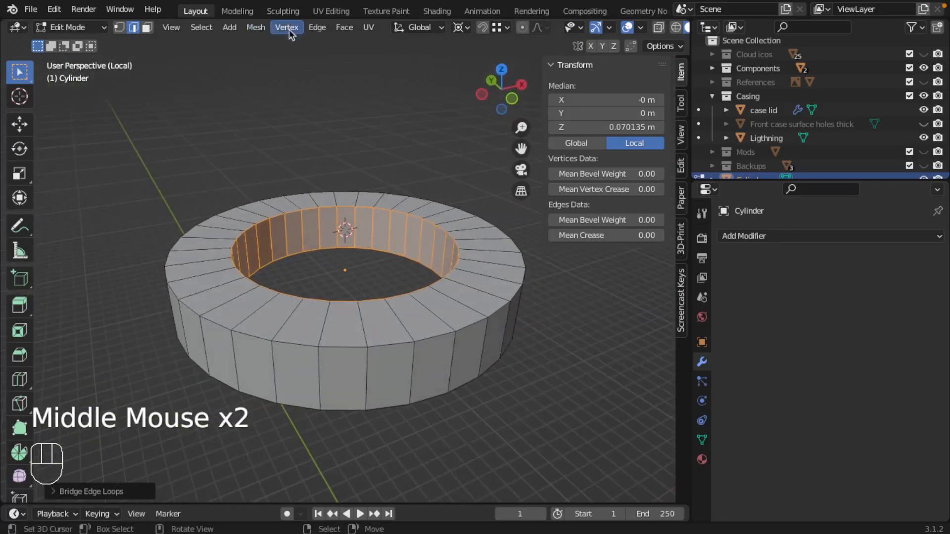
click(320, 29)
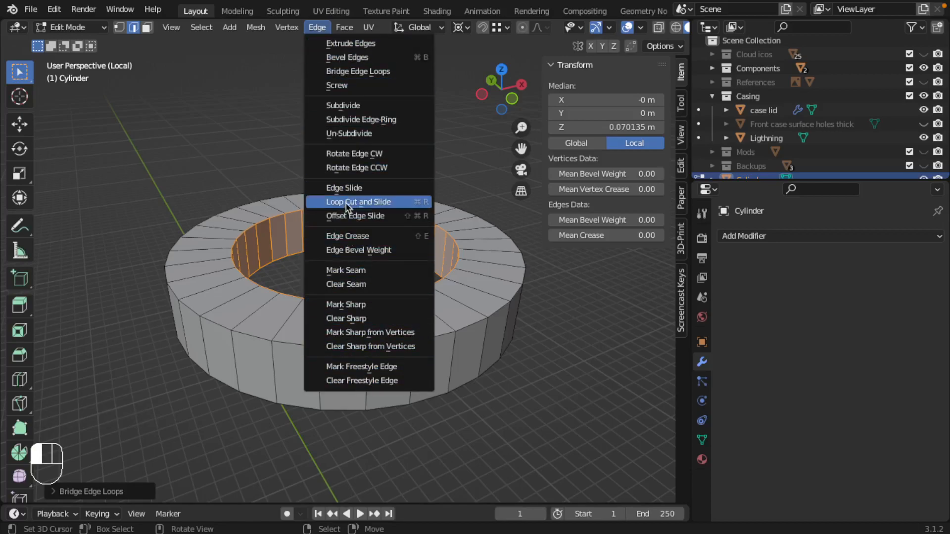
click(345, 28)
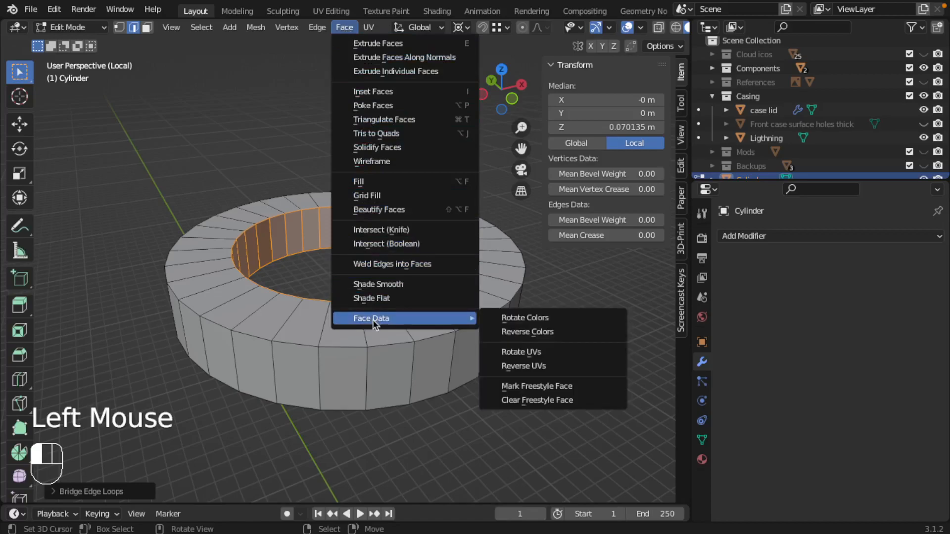
click(256, 27)
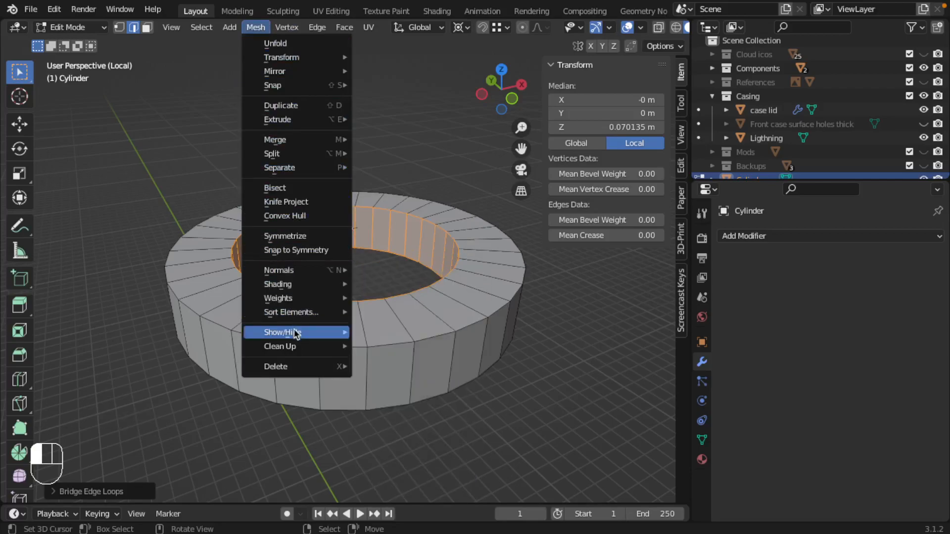
mouse_move(295, 347)
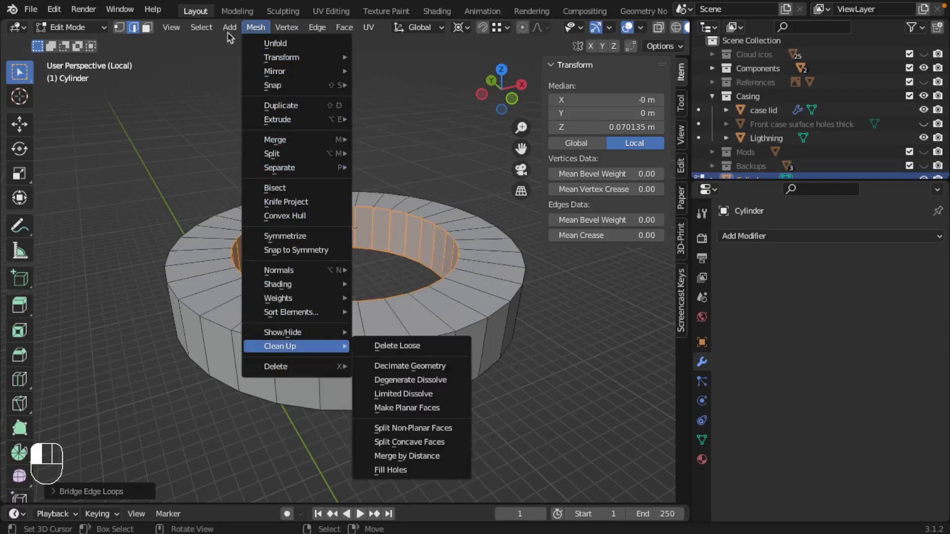
Step: Leave local view and show the ring from above in wireframe with nothing selected
middle_drag(310, 250, 451, 252)
key(KP_Divide)
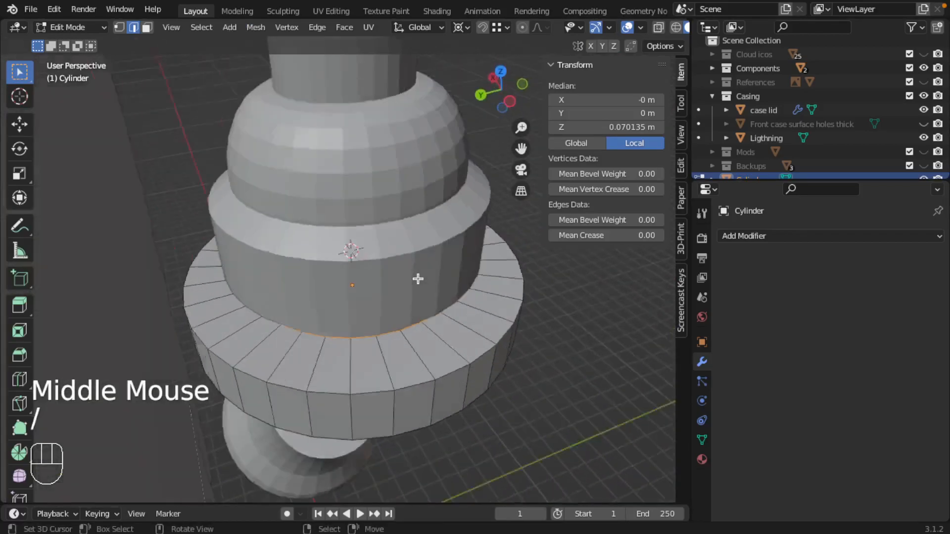
middle_drag(394, 271, 435, 383)
key(KP_7)
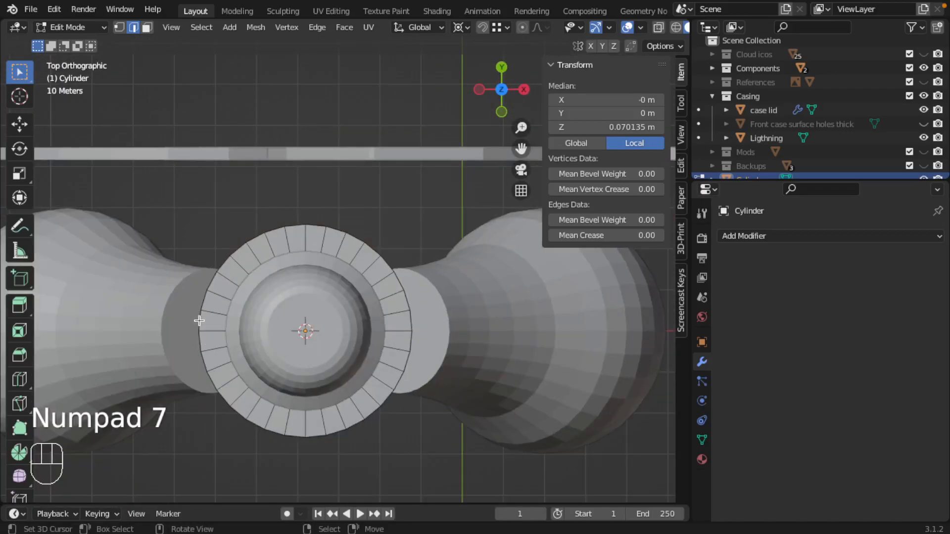
key(z)
key(a)
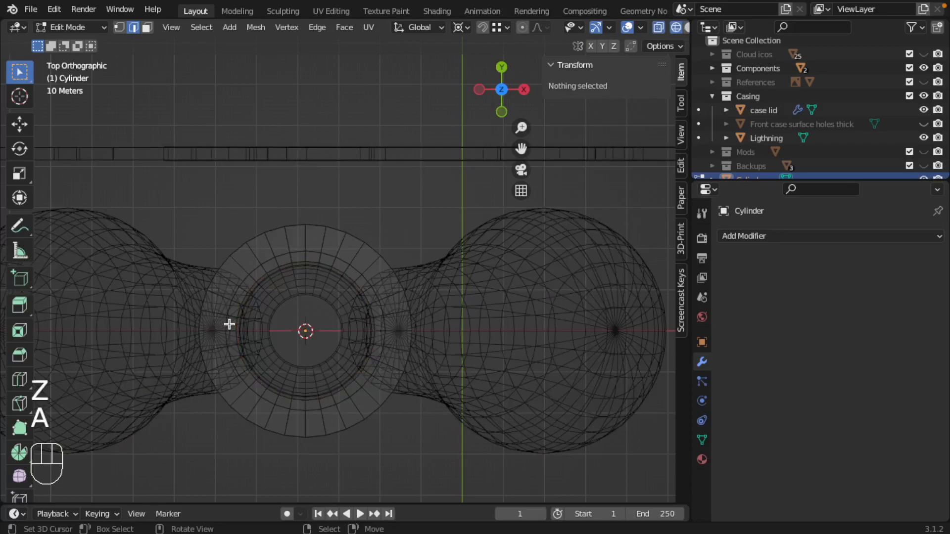
Step: Select all outer side faces on the half of the ring facing the case lid
key(ctrl+Tab)
click(204, 332)
right_click(201, 324)
shift+right_click(217, 273)
shift+right_click(218, 273)
shift+right_click(244, 245)
shift+right_click(253, 237)
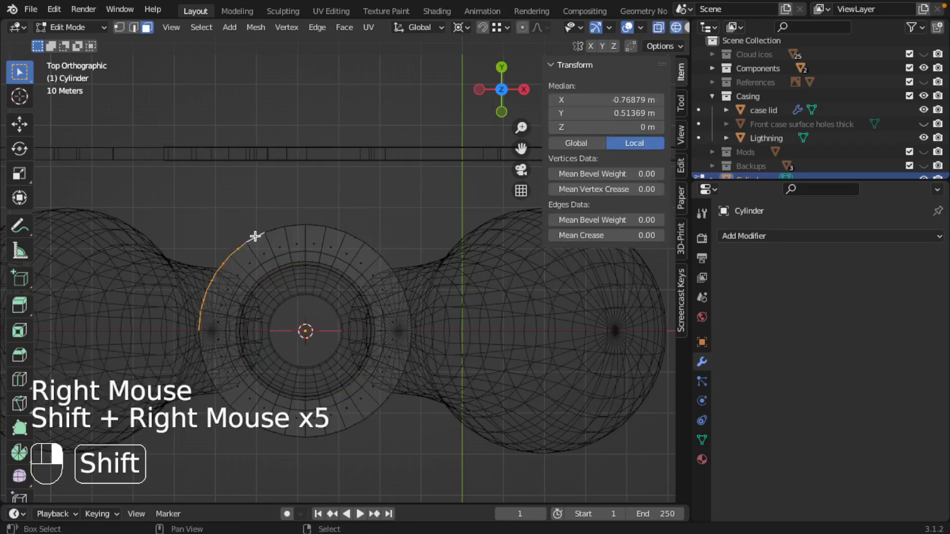
shift+right_click(352, 237)
shift+right_click(361, 243)
shift+right_click(369, 251)
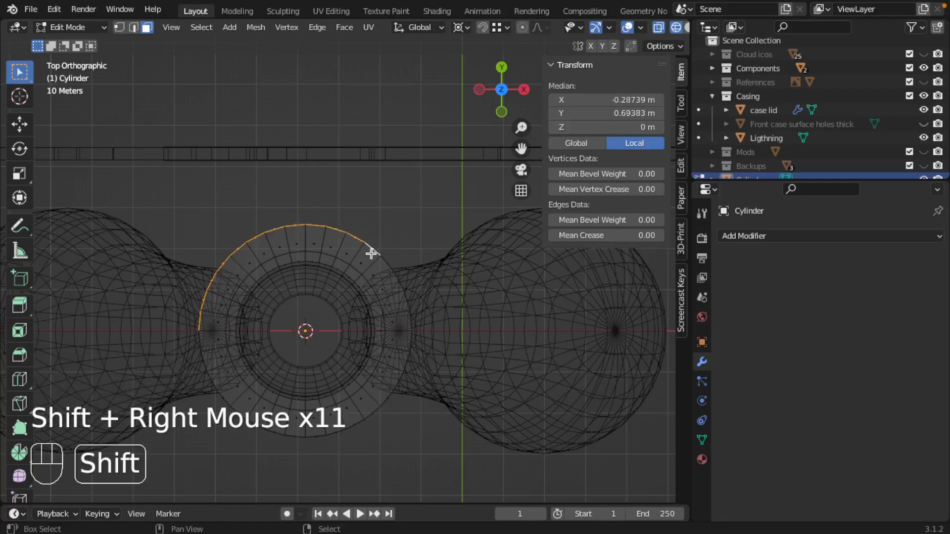
shift+right_click(400, 287)
shift+right_click(405, 304)
shift+right_click(409, 321)
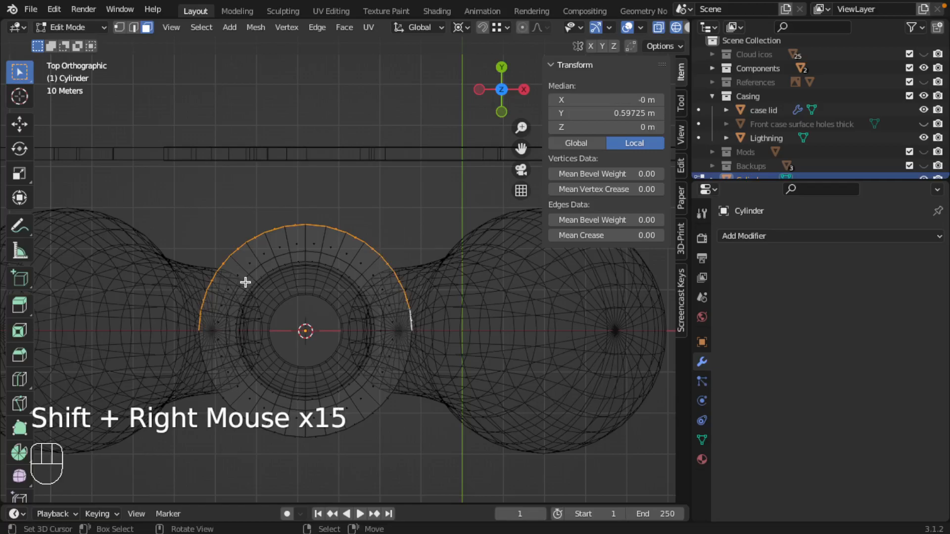
Step: Extrude the selected faces past the case lid and flatten them by scaling to 0 along Y
key(e)
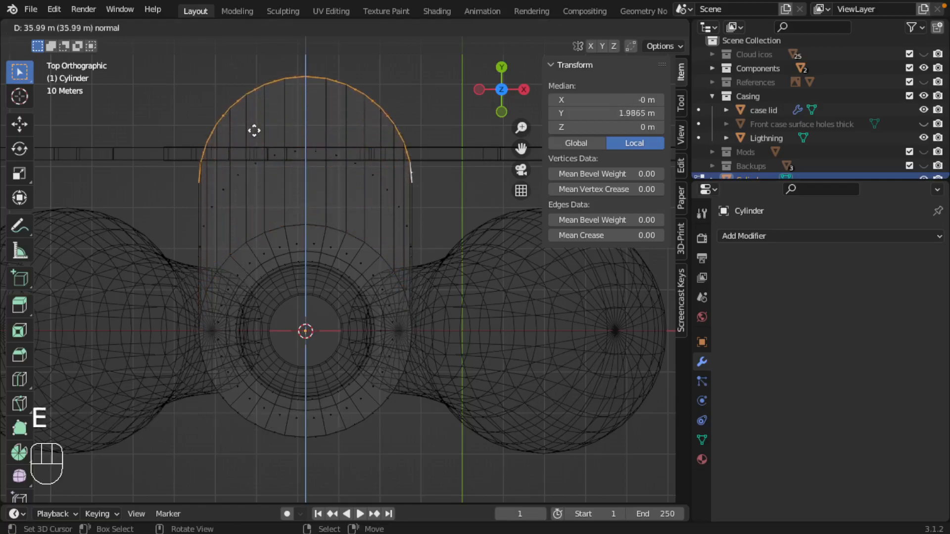
click(255, 115)
middle_drag(271, 241, 350, 184)
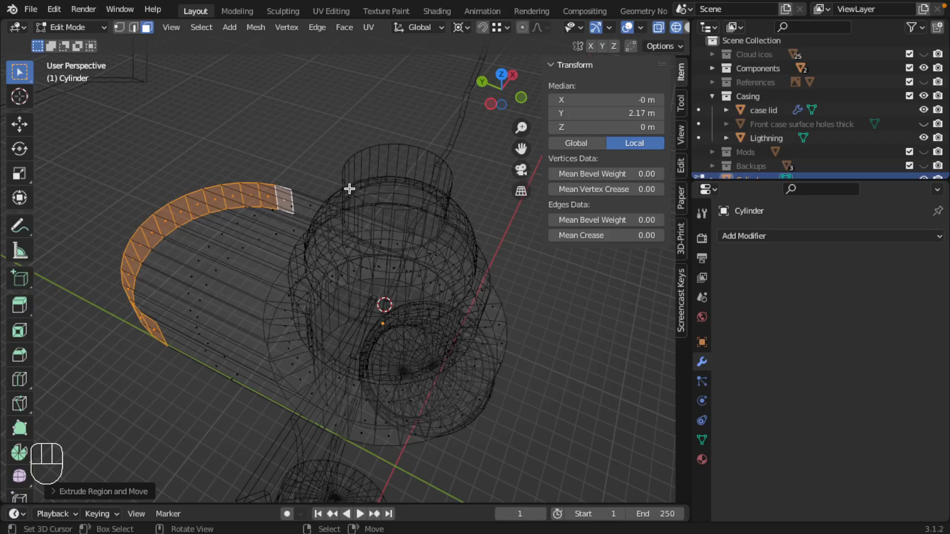
key(s)
key(x)
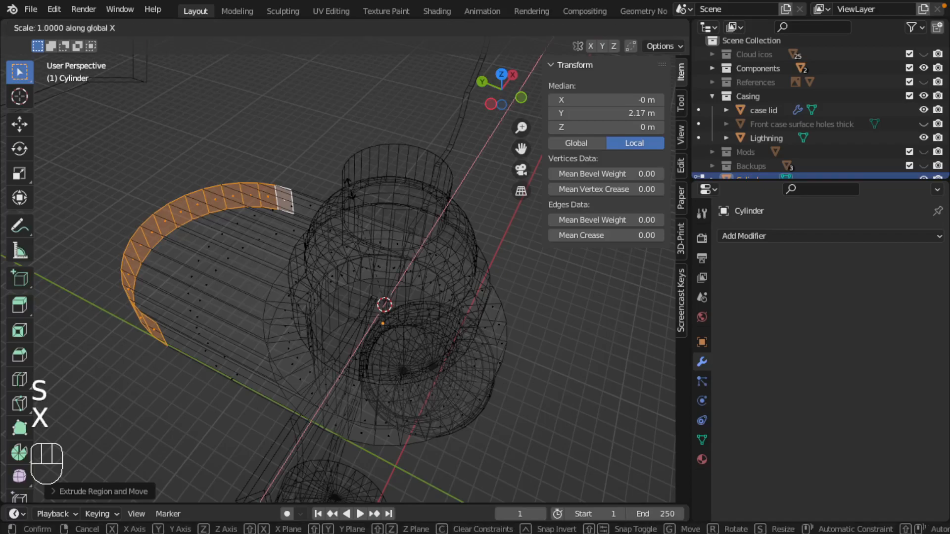
key(y)
key(KP_0)
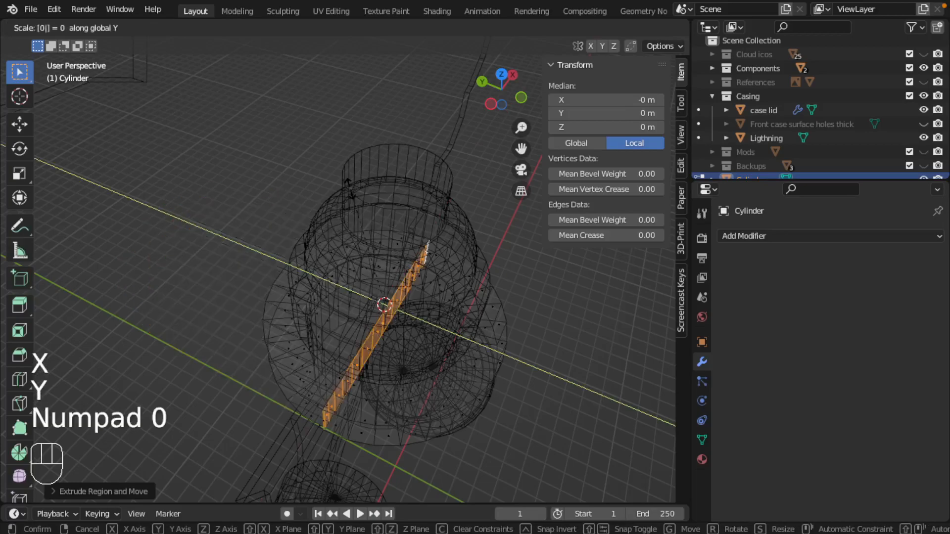
key(Return)
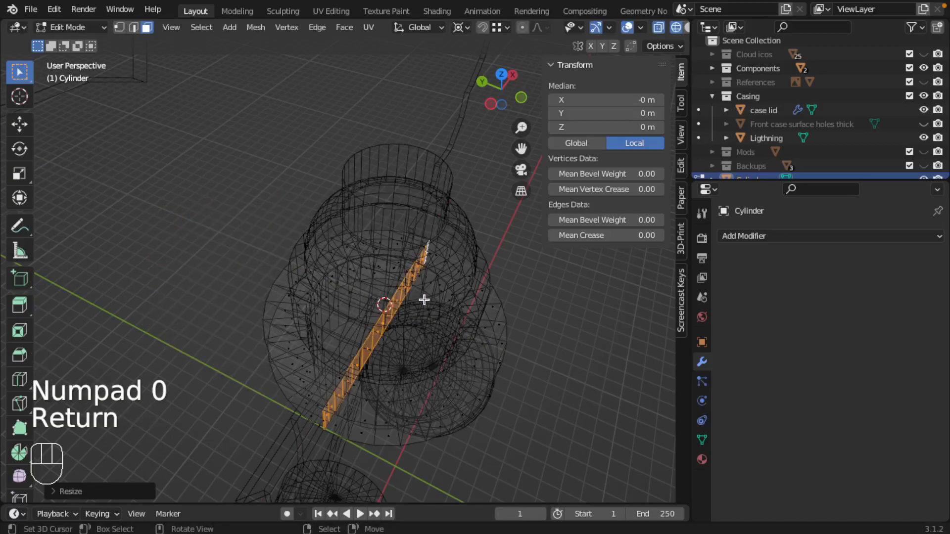
Step: Move the flattened faces along Y to a local Y of about 1.59 m and return to solid shading
key(KP_7)
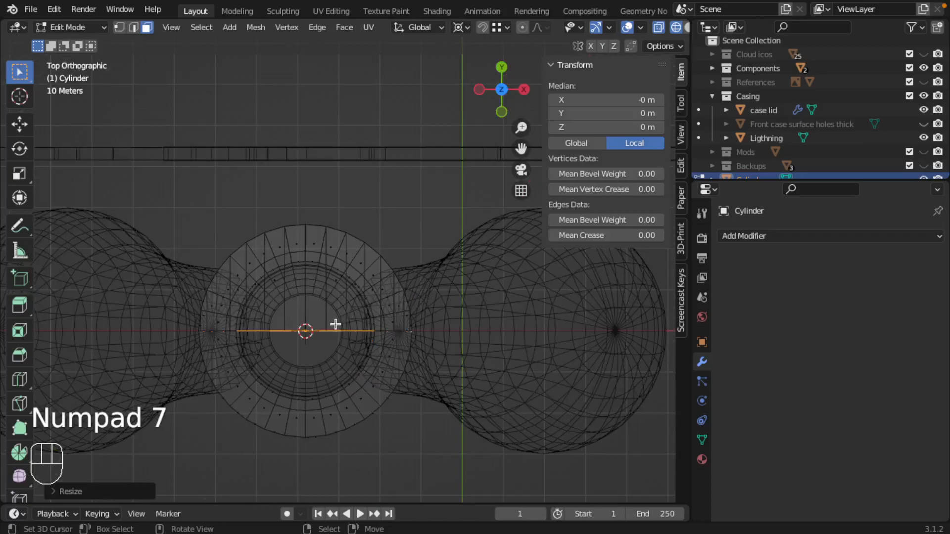
key(g)
key(y)
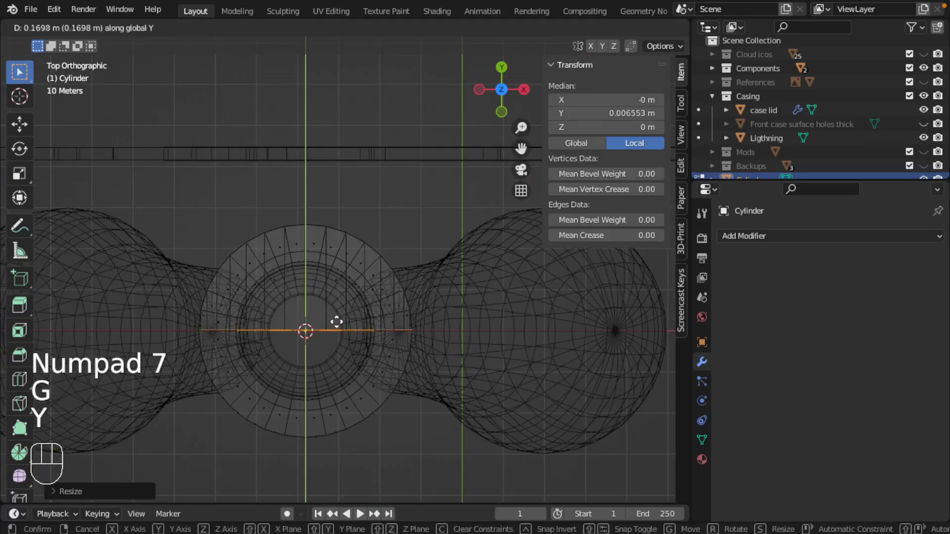
click(329, 155)
mouse_move(333, 187)
middle_down()
mouse_move(381, 166)
mouse_move(462, 104)
mouse_move(269, 307)
mouse_move(303, 208)
mouse_move(291, 261)
middle_up()
key(z)
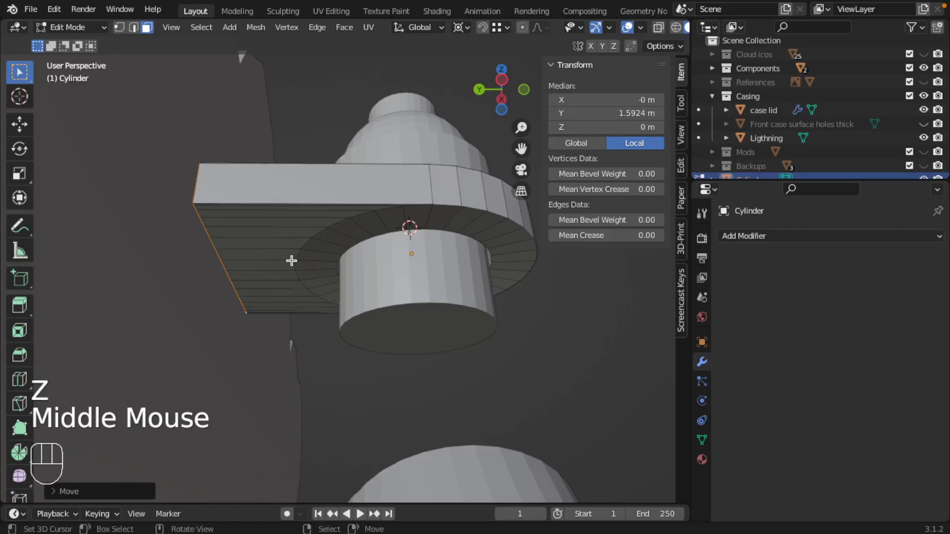
Step: Add a loop cut around the extruded arm near its lid end and flatten it by scaling to 0 along Y
key(ctrl+r)
click(273, 212)
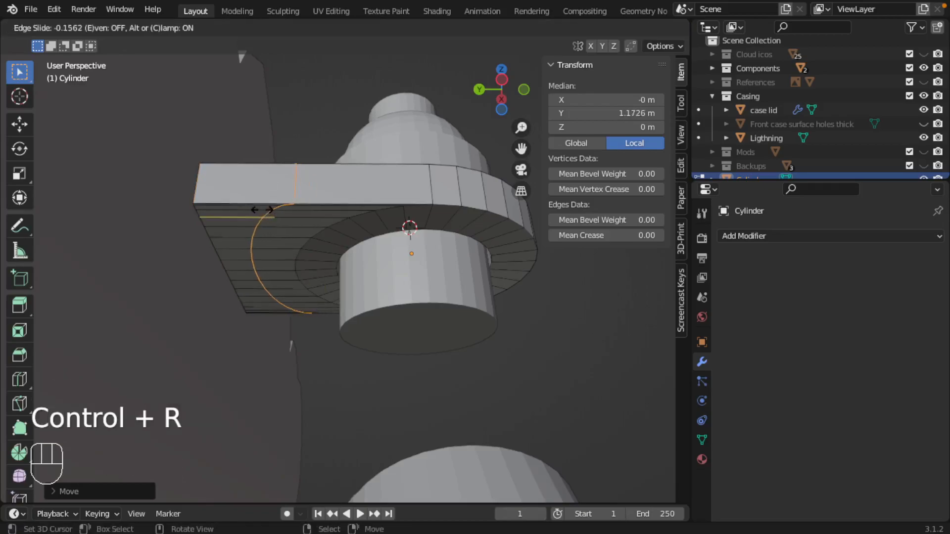
click(244, 203)
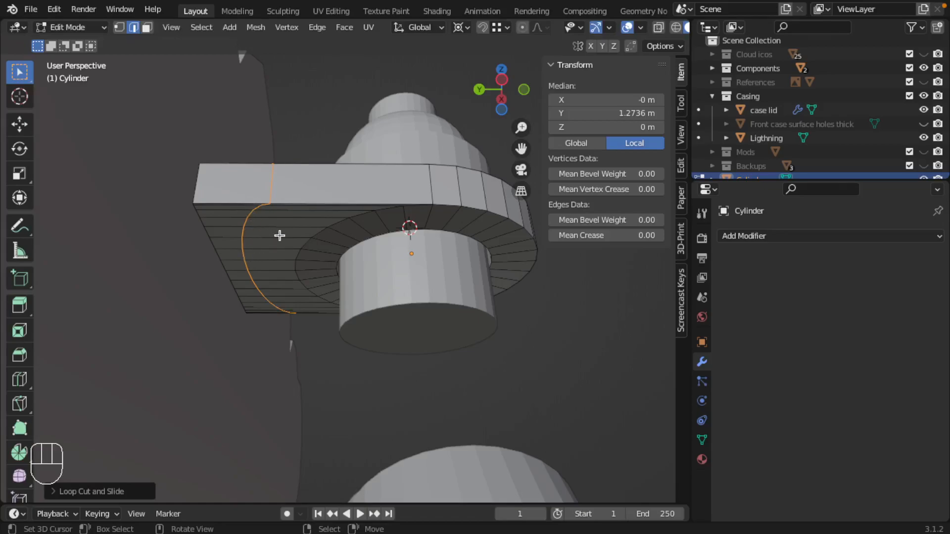
key(s)
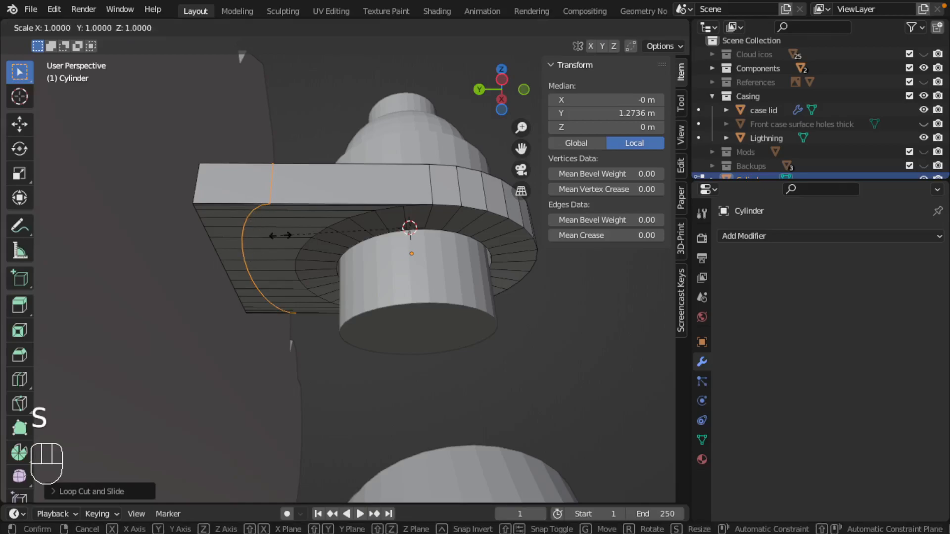
key(y)
key(KP_0)
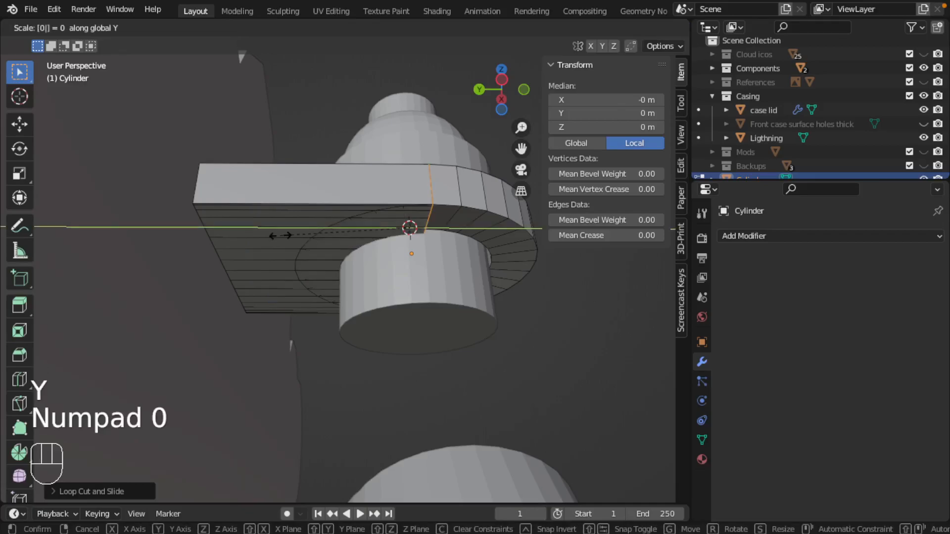
key(Return)
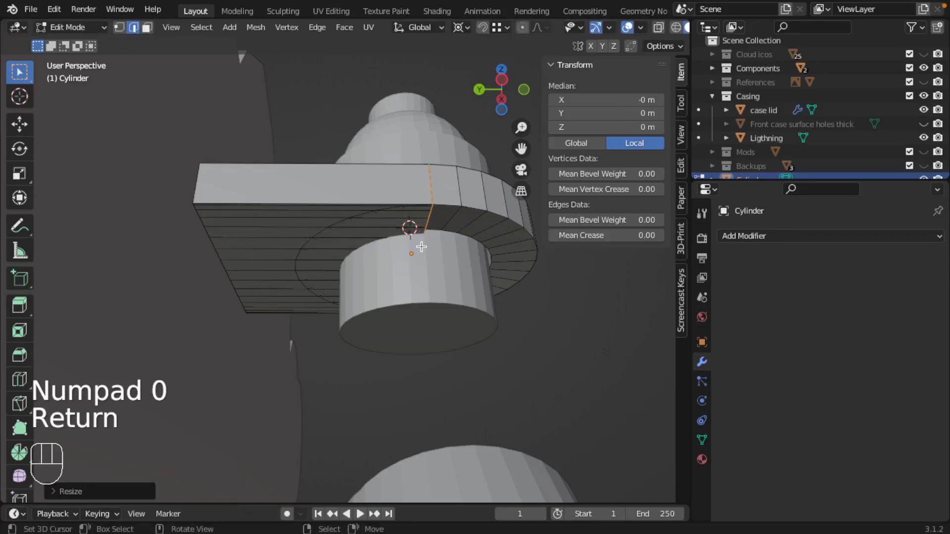
Step: Move the straightened loop along Y towards the arm's lid end, to a local Y of about 1.37 m
key(g)
key(y)
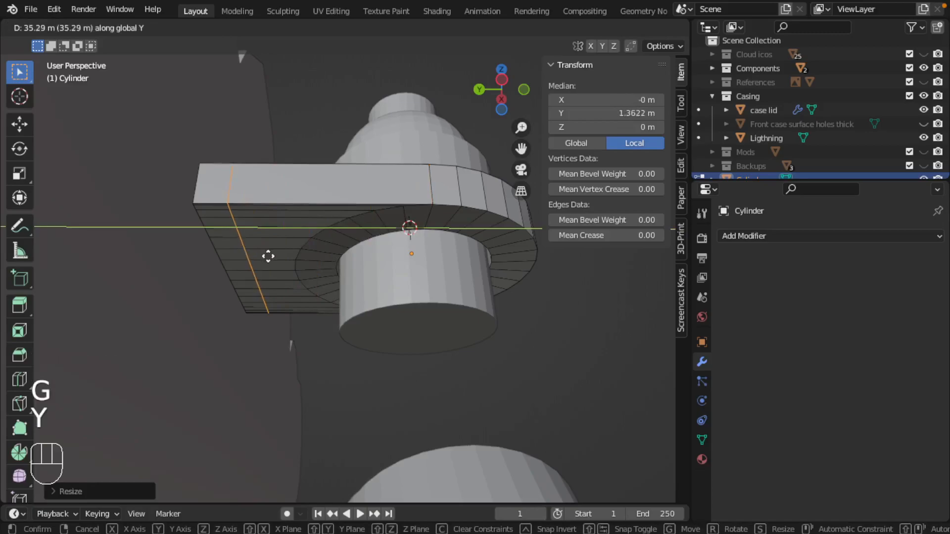
click(265, 254)
Step: Select the full strip of underside faces between the new loop and the arm's lid end
key(ctrl+Tab)
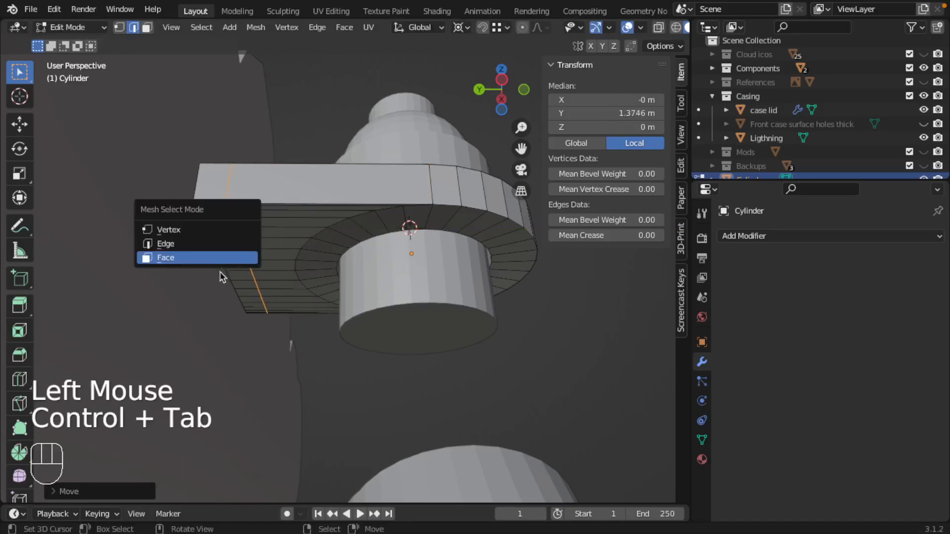
click(220, 258)
key(ctrl+Tab)
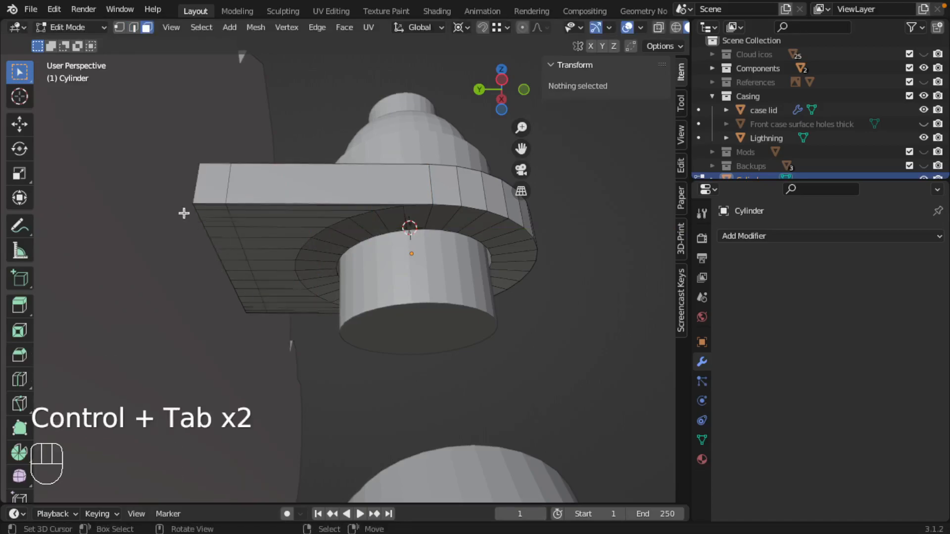
right_click(212, 204)
shift+right_click(212, 203)
shift+right_click(212, 203)
right_click(213, 202)
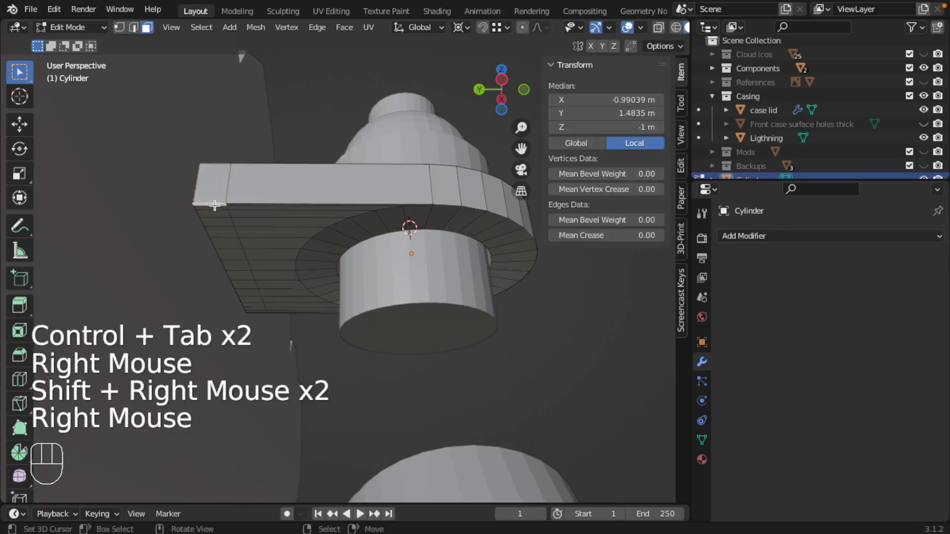
shift+right_click(216, 194)
shift+right_click(217, 195)
shift+right_click(216, 195)
key(c)
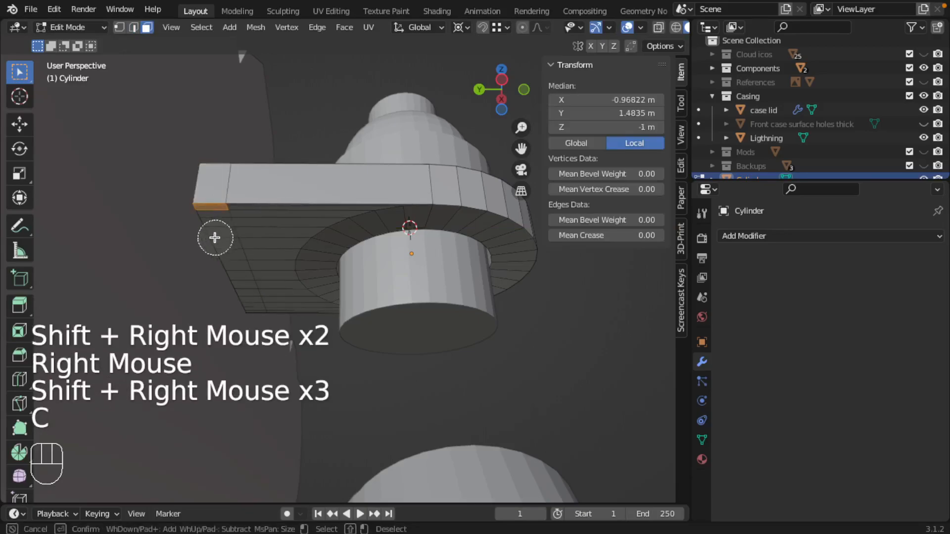
drag(208, 214, 253, 321)
key(Escape)
Step: Extrude the underside strip downwards into a mounting plate, making the holder about 36.4 m high, and return to Object Mode
middle_drag(293, 335, 269, 252)
key(e)
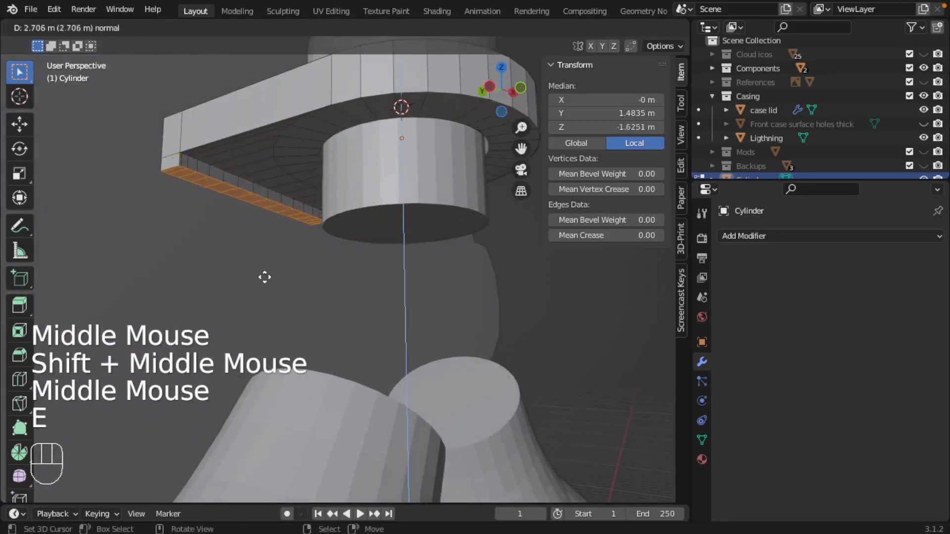
click(255, 385)
middle_drag(255, 386, 244, 284)
key(Tab)
Step: Examine the finished socket holder from several sides and its position relative to the case lid
middle_drag(256, 248, 297, 277)
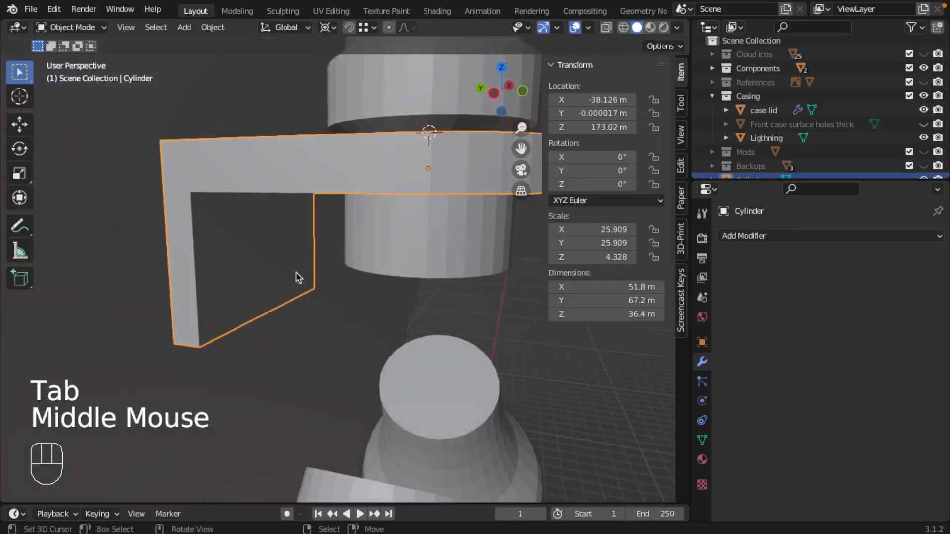
scroll(297, 248, down, 2)
middle_drag(320, 265, 272, 242)
scroll(275, 248, down, 1)
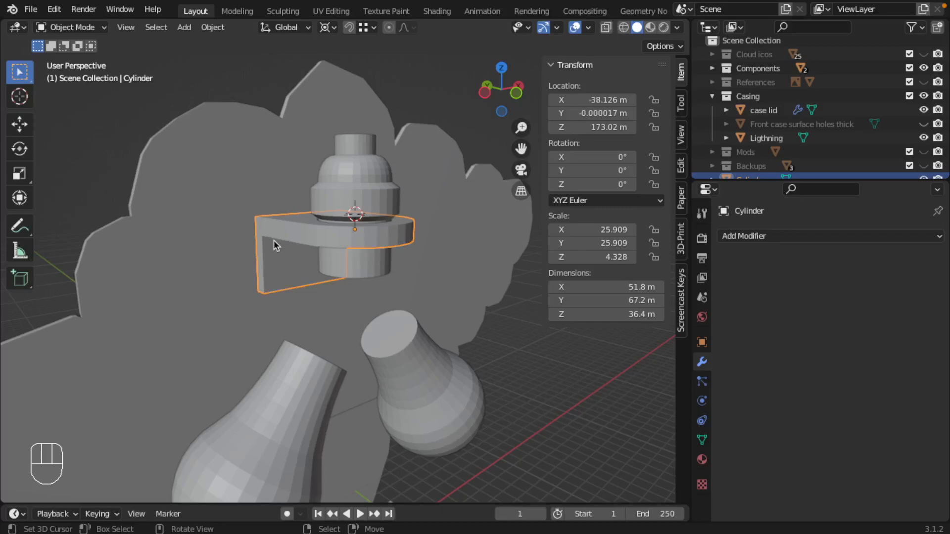
middle_drag(261, 256, 360, 262)
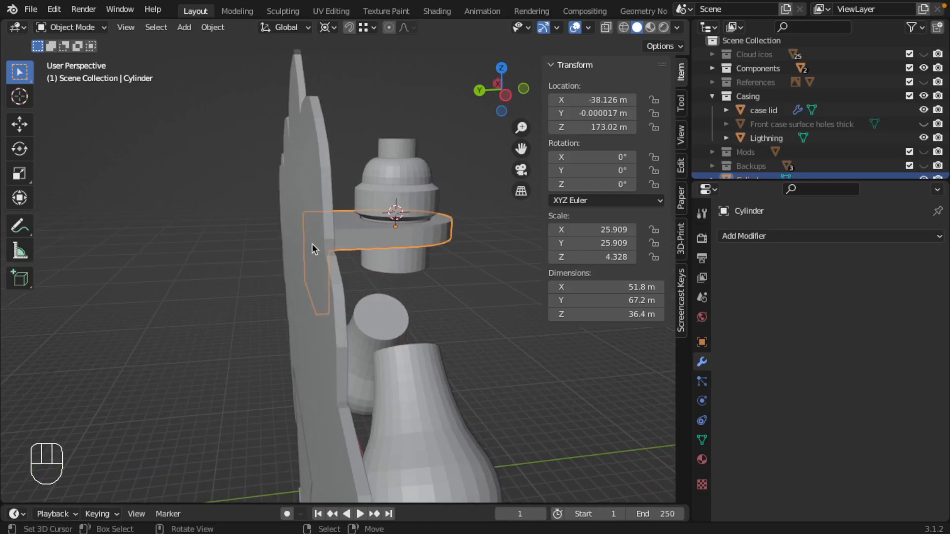
mouse_move(311, 233)
middle_down()
mouse_move(357, 225)
mouse_move(335, 237)
mouse_move(277, 221)
mouse_move(296, 221)
middle_up()
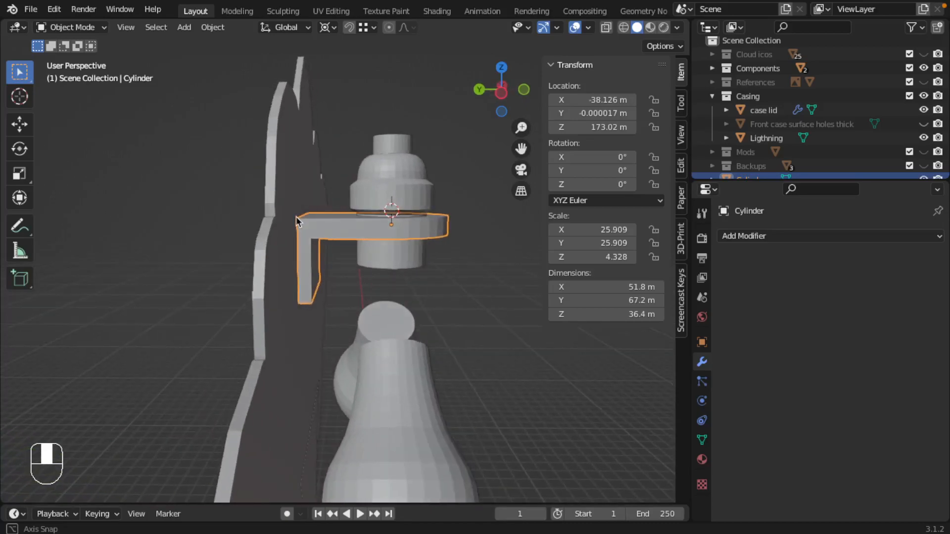
middle_drag(296, 221, 345, 231)
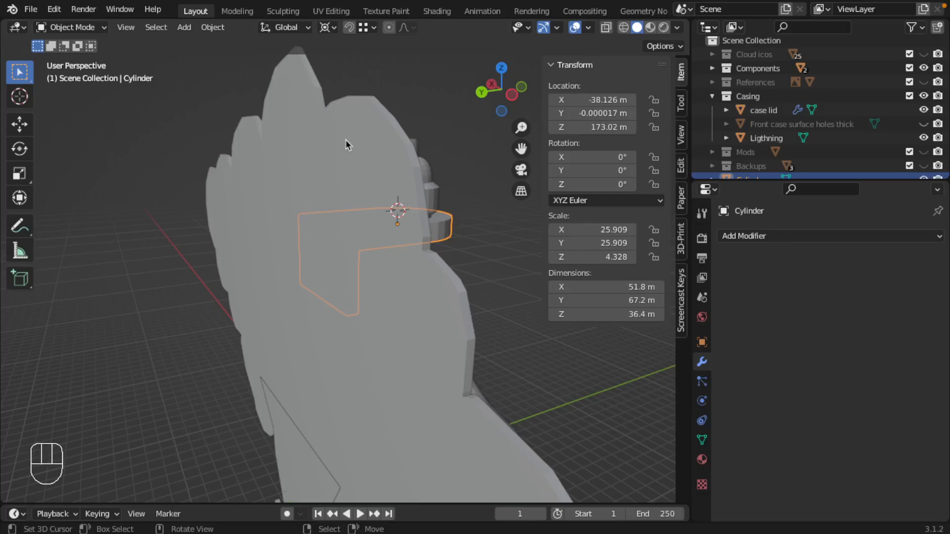
middle_drag(375, 271, 421, 266)
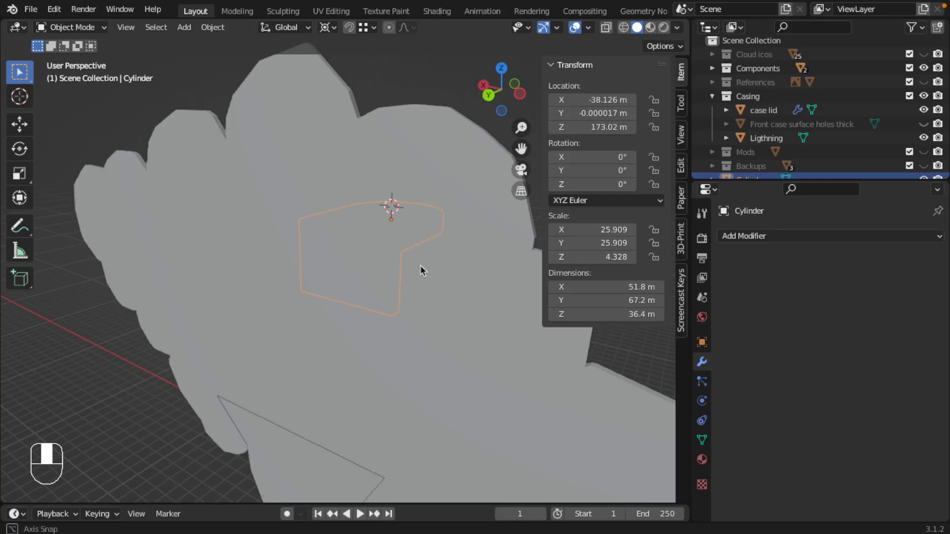
middle_drag(421, 266, 337, 189)
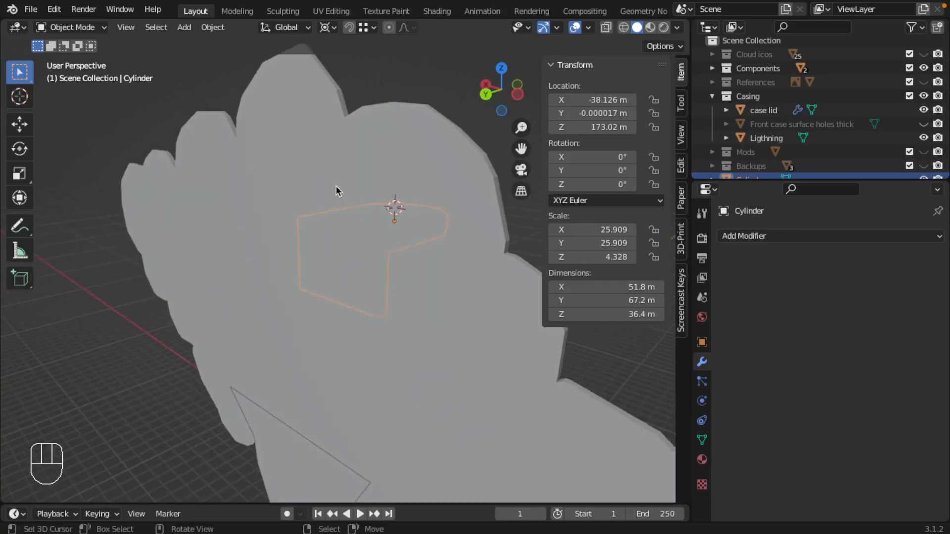
Step: Select the case lid and examine from the side how it lines up with the socket holder
right_click(315, 186)
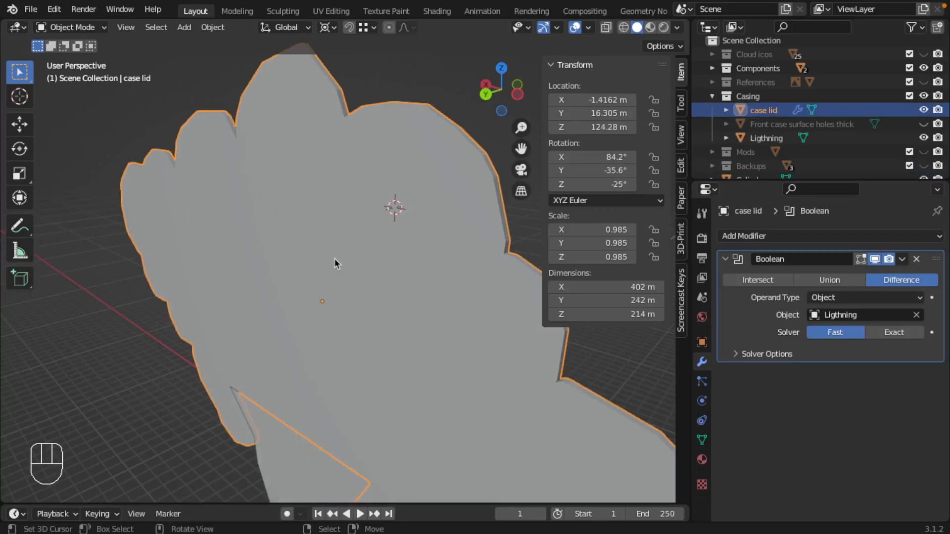
middle_drag(334, 245, 300, 213)
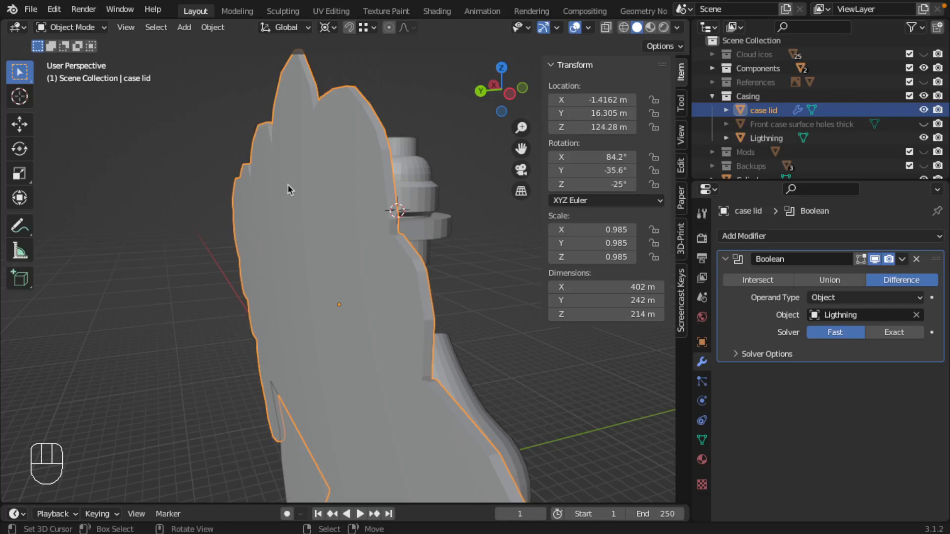
mouse_move(399, 217)
middle_down()
mouse_move(346, 212)
mouse_move(385, 217)
middle_up()
scroll(329, 194, down, 2)
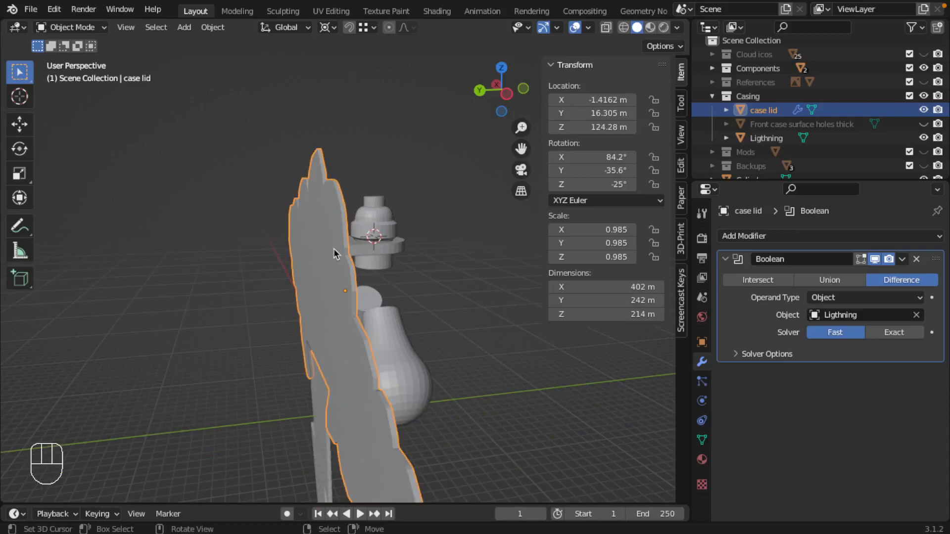
Step: Duplicate the case lid and offset the copy about 12 m along Y, away from the socket
shift+middle_drag(306, 252, 322, 209)
key(shift+d)
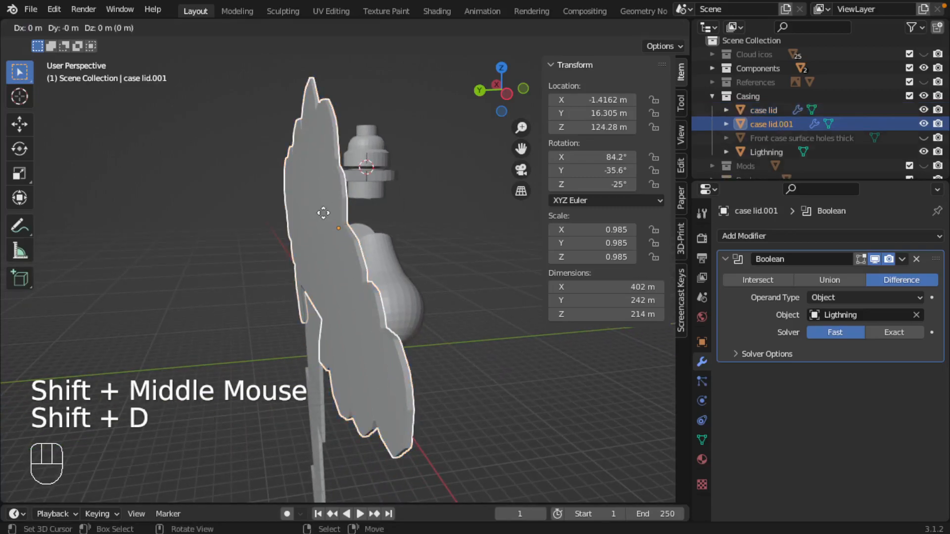
key(y)
click(319, 202)
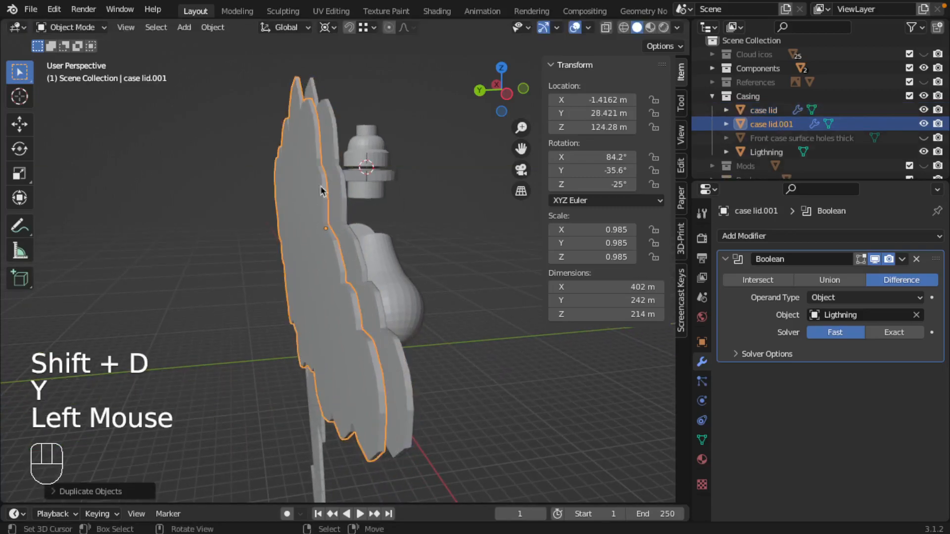
key(g)
key(y)
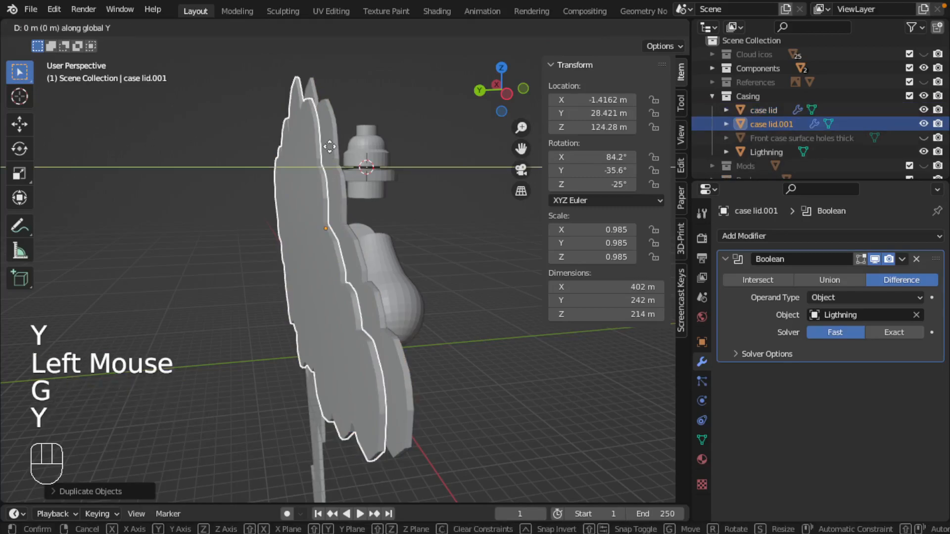
key(shift+Tab)
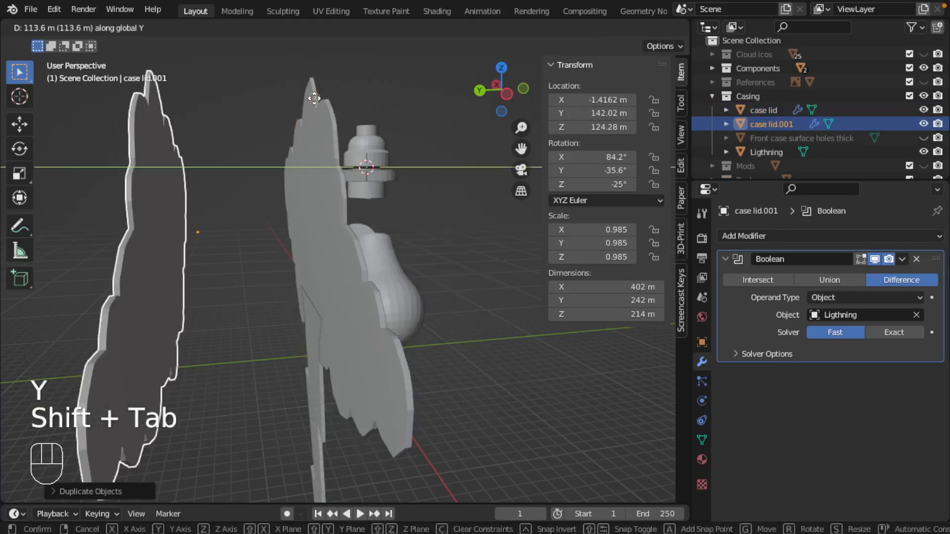
key(Escape)
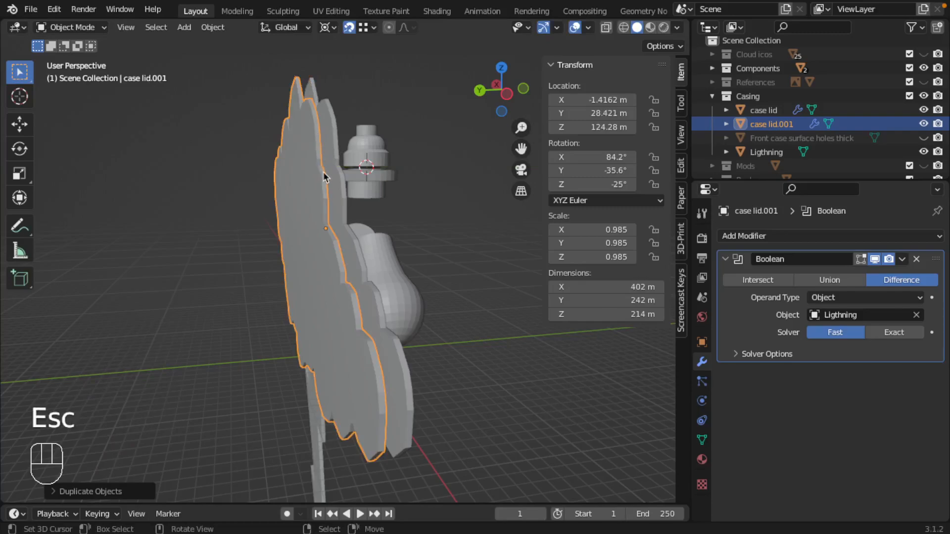
key(g)
key(y)
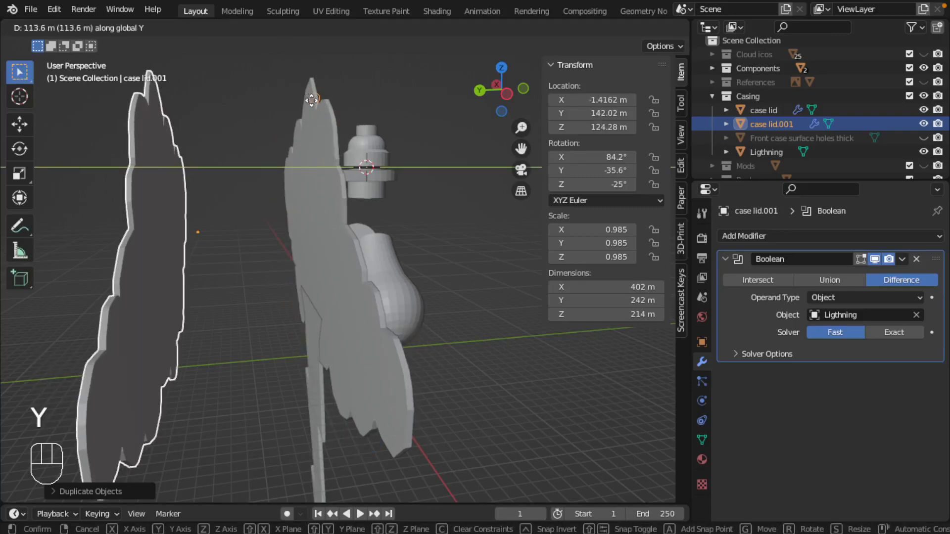
key(Escape)
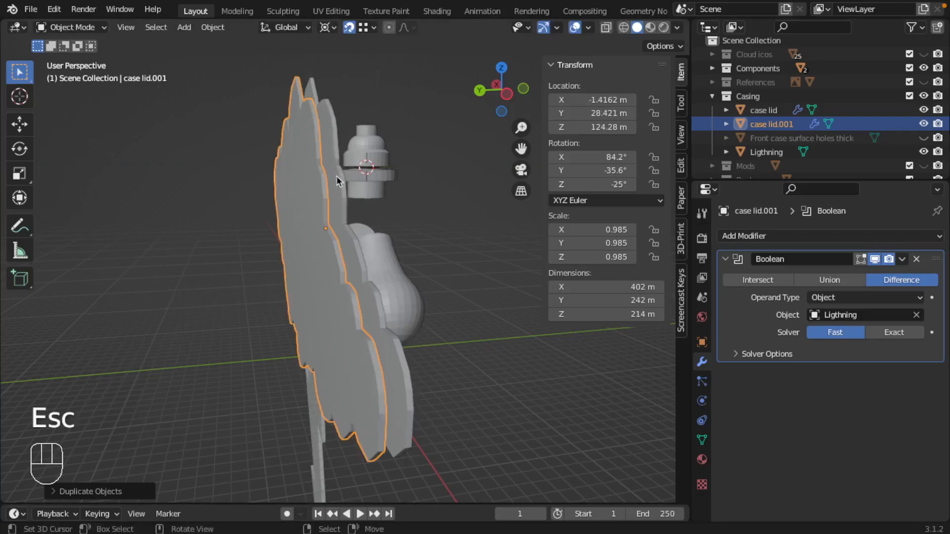
key(KP_3)
scroll(386, 136, up, 2)
shift+middle_drag(393, 129, 311, 262)
key(g)
key(y)
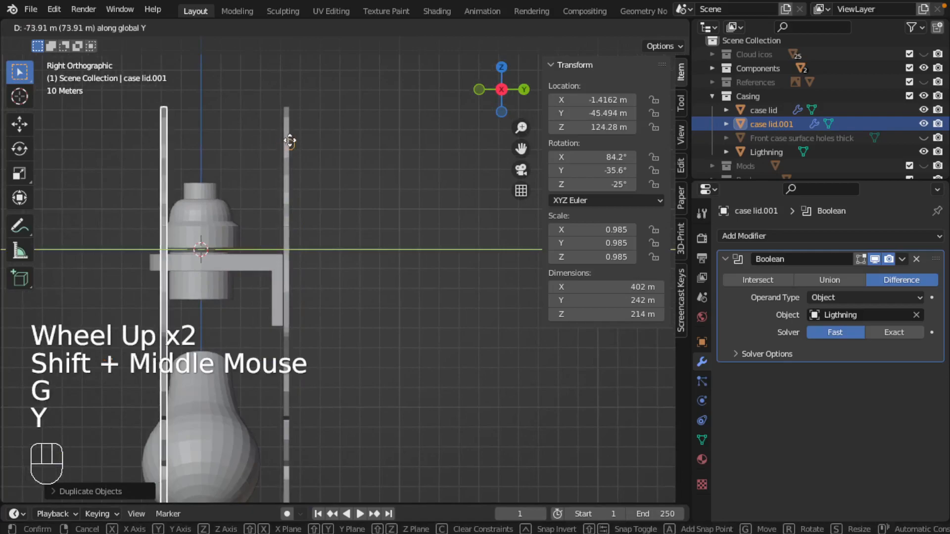
key(Escape)
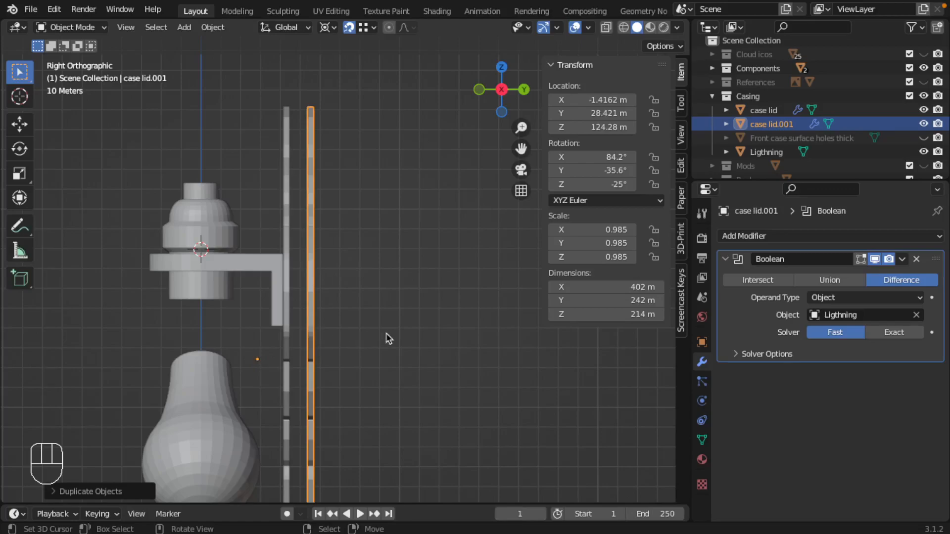
Step: Set the duplicated lid's origin to its center of mass (volume)
key(shift+ctrl+alt+c)
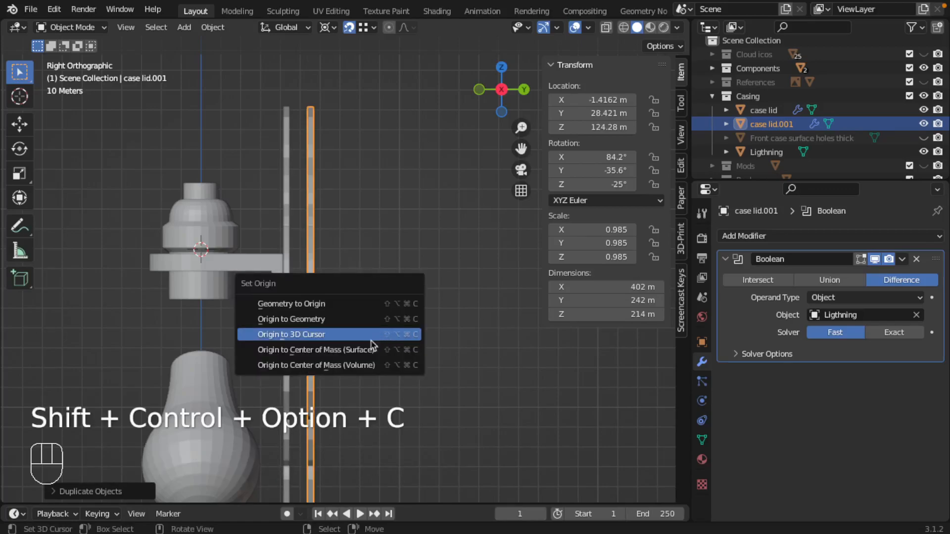
click(349, 368)
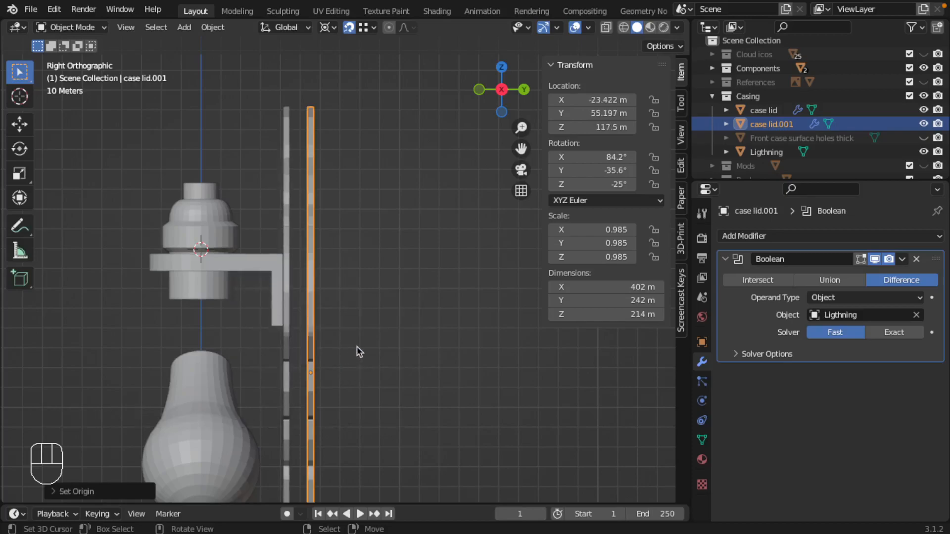
key(g)
key(y)
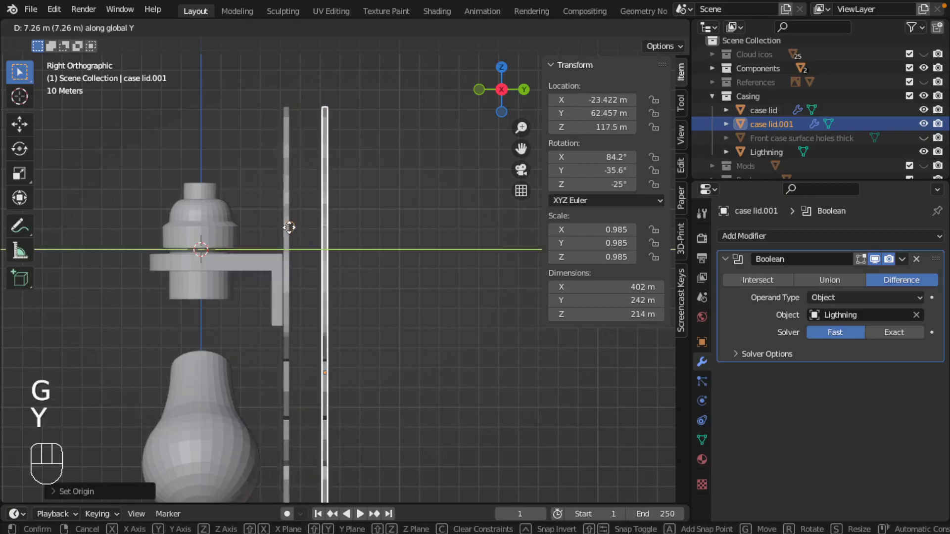
key(Escape)
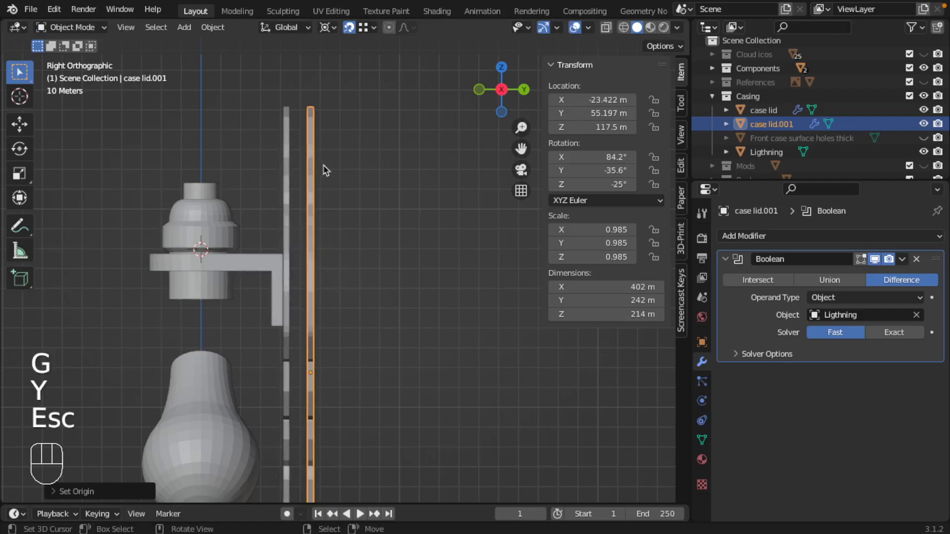
Step: Turn snapping off and move the duplicated lid along Y to about 46.29 m, just behind the original lid
key(g)
key(y)
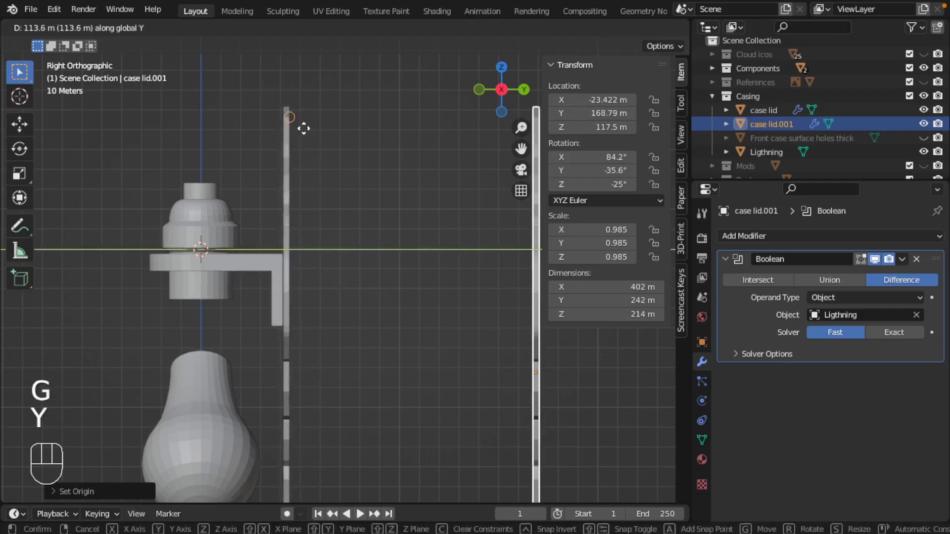
key(shift+Tab)
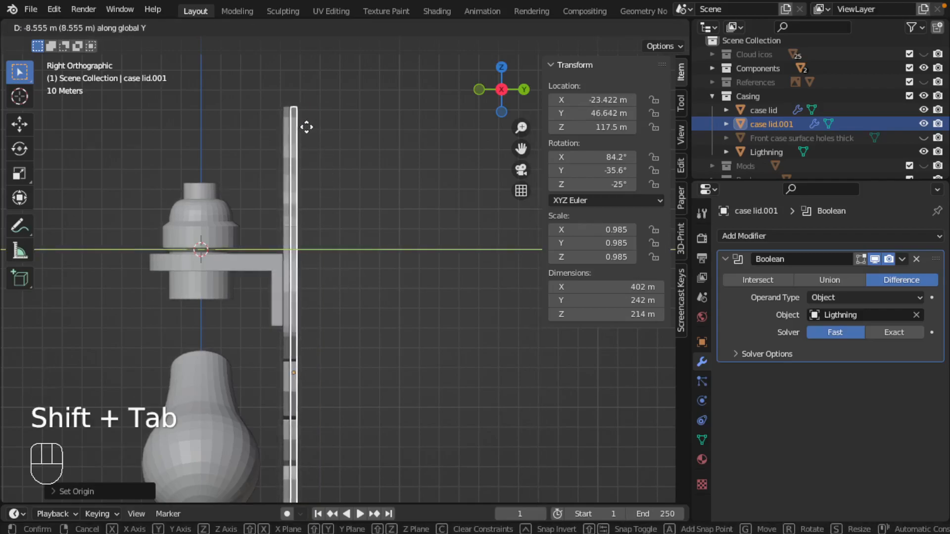
click(305, 134)
Step: Fine-tune the duplicated lid along Y in the right side view, closing the gap to the original lid
middle_drag(305, 134, 330, 159)
key(KP_3)
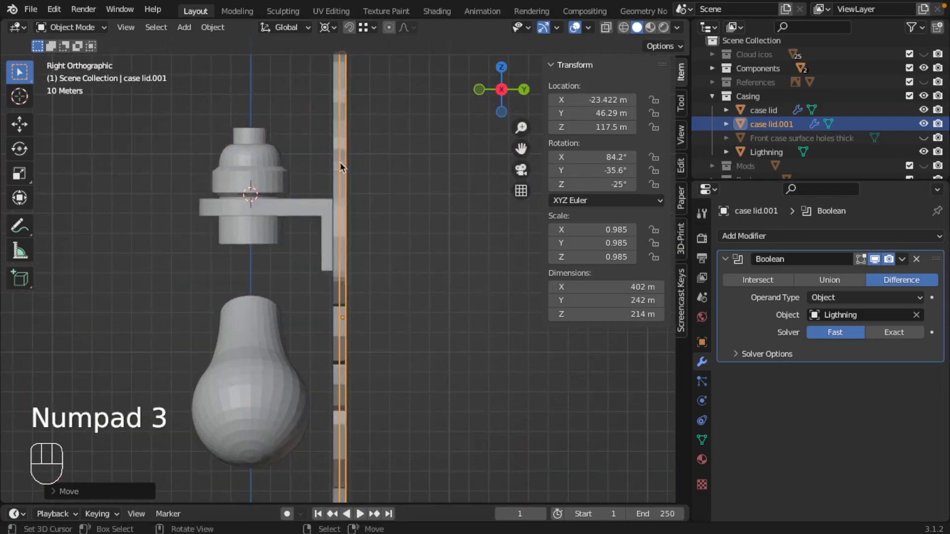
scroll(346, 218, up, 9)
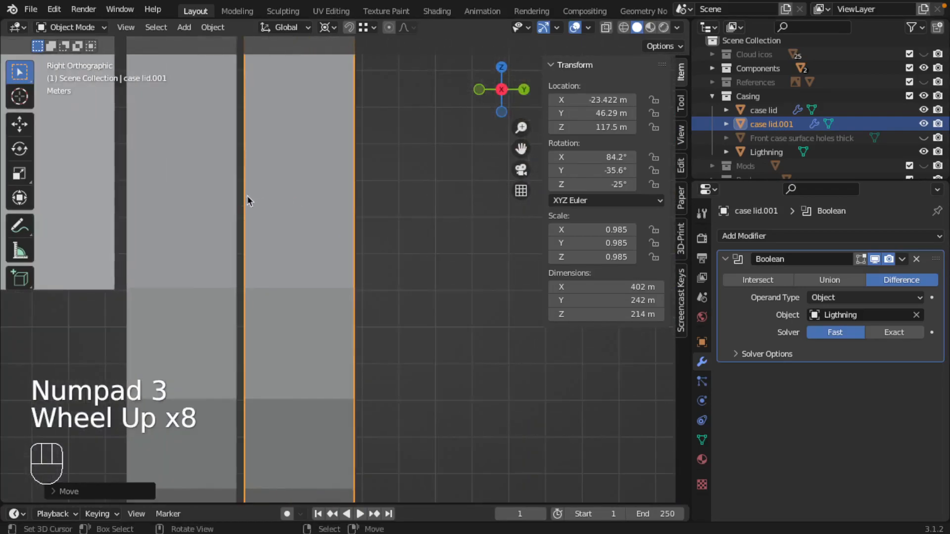
key(g)
key(y)
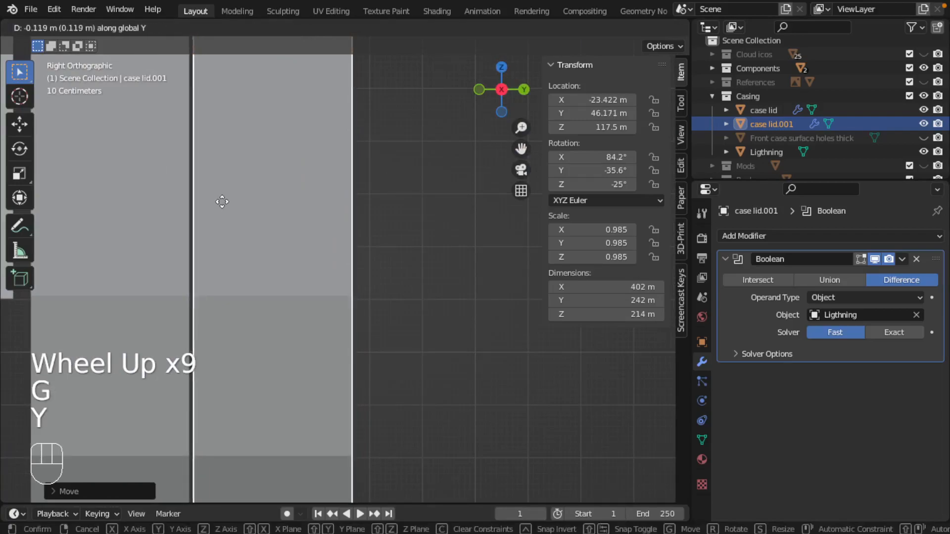
click(221, 202)
Step: Select all faces of the socket holder's mounting plate in Edit Mode, using wireframe shading to reach through the mesh
scroll(212, 207, down, 8)
shift+middle_drag(224, 207, 272, 240)
right_click(299, 184)
scroll(298, 197, up, 2)
key(Tab)
scroll(271, 237, down, 2)
key(z)
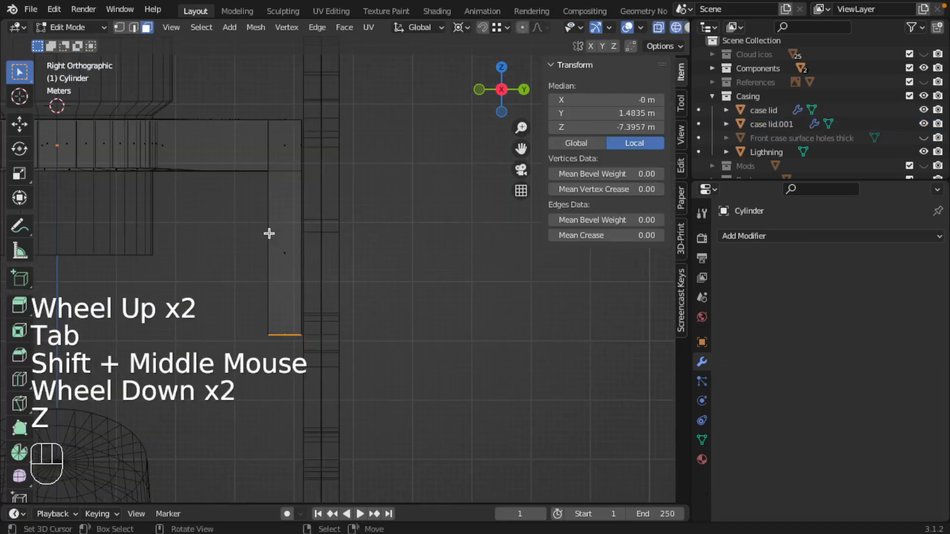
key(a)
key(c)
scroll(275, 216, down, 5)
drag(294, 140, 300, 229)
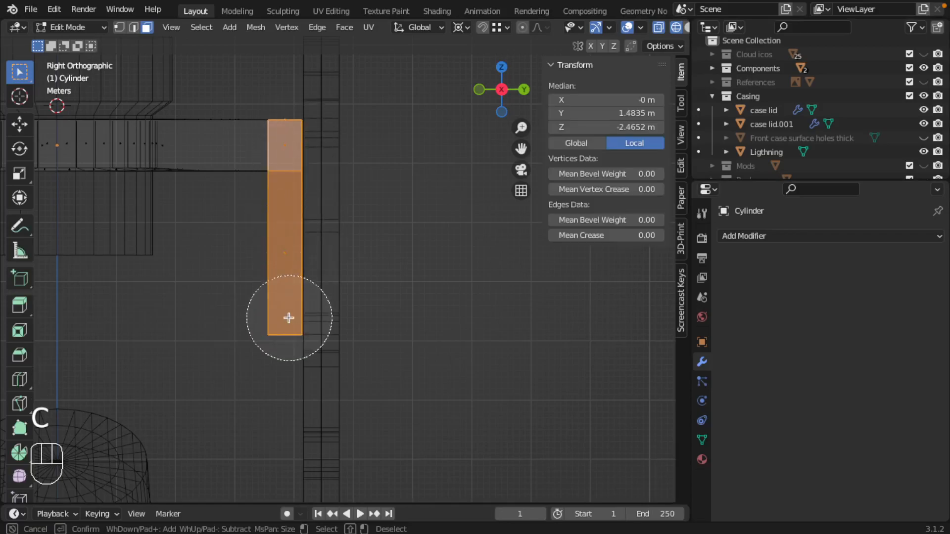
key(Escape)
Step: Move the mounting plate along Y to a local median of about 1.492 m, close to the lid, and restore solid shading
scroll(299, 203, up, 4)
shift+middle_drag(244, 202, 322, 221)
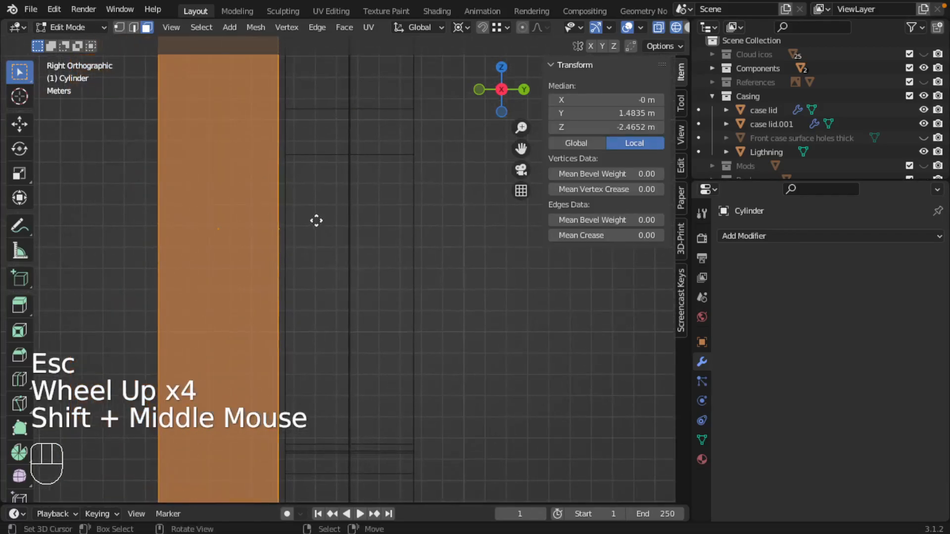
key(g)
key(y)
click(322, 221)
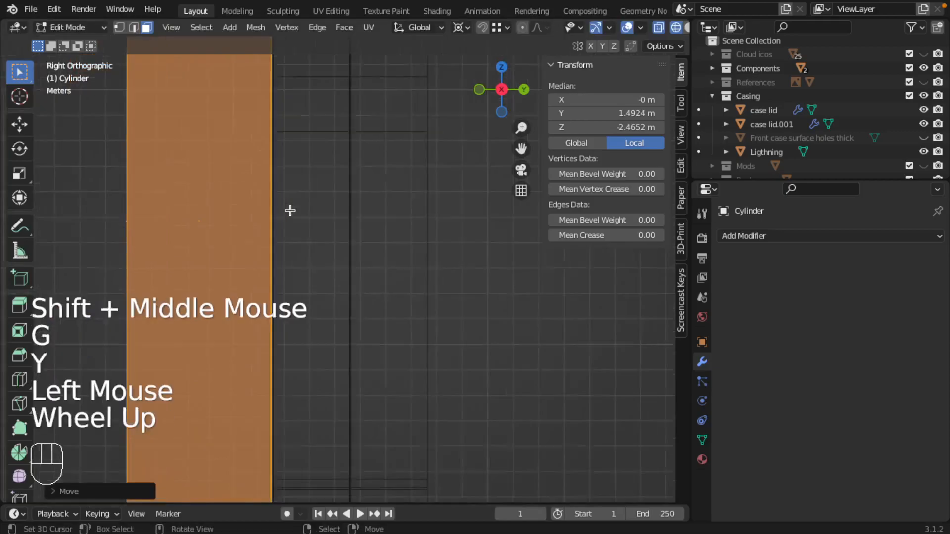
scroll(290, 209, up, 3)
scroll(292, 213, down, 6)
key(Tab)
mouse_move(304, 218)
middle_down()
mouse_move(378, 206)
mouse_move(377, 220)
mouse_move(412, 225)
mouse_move(575, 227)
mouse_move(493, 194)
mouse_move(464, 169)
mouse_move(408, 169)
middle_up()
key(z)
Step: Add a horizontal loop cut across the mounting plate at a local Z of about -4.32 m, roughly halfway down its drop
key(Tab)
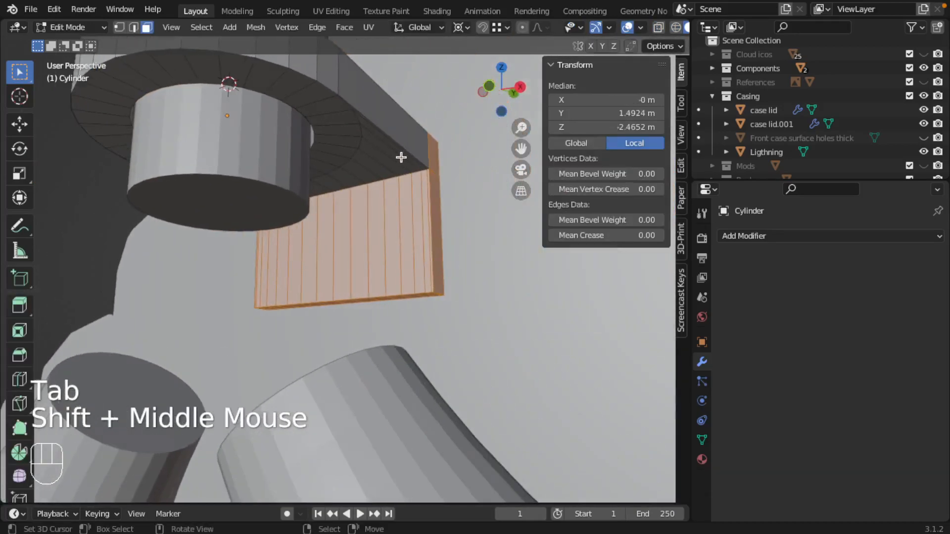
right_click(405, 161)
shift+right_click(405, 157)
right_click(404, 153)
middle_drag(341, 172, 428, 140)
shift+middle_drag(484, 162, 415, 166)
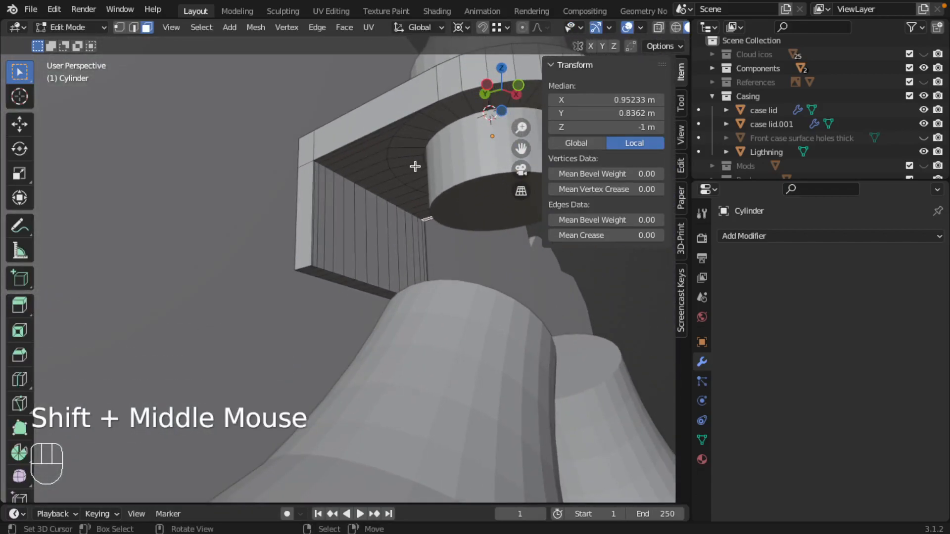
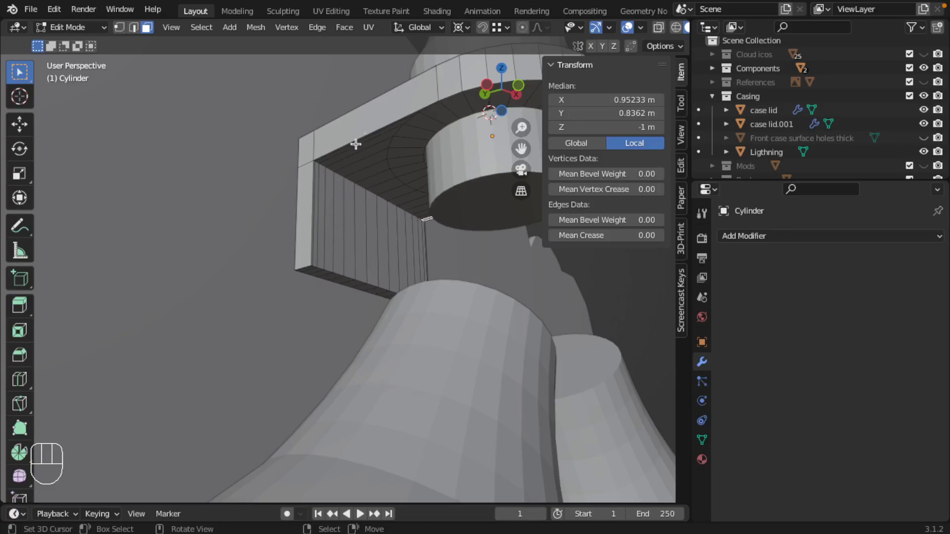
key(ctrl+r)
click(320, 198)
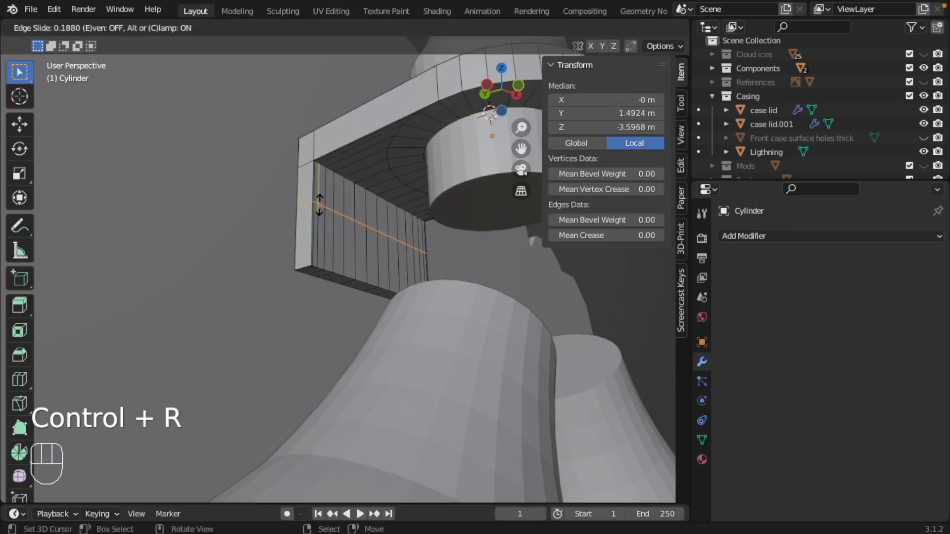
click(317, 216)
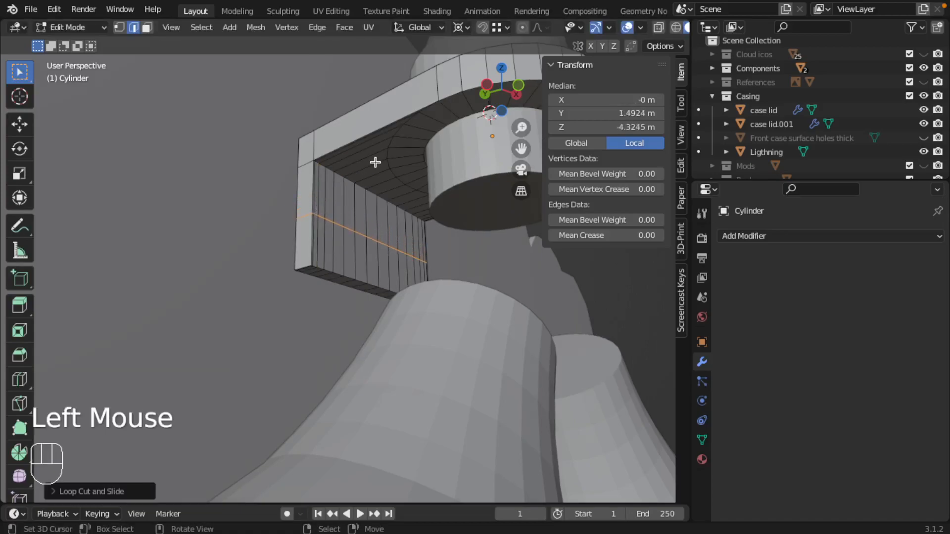
key(r)
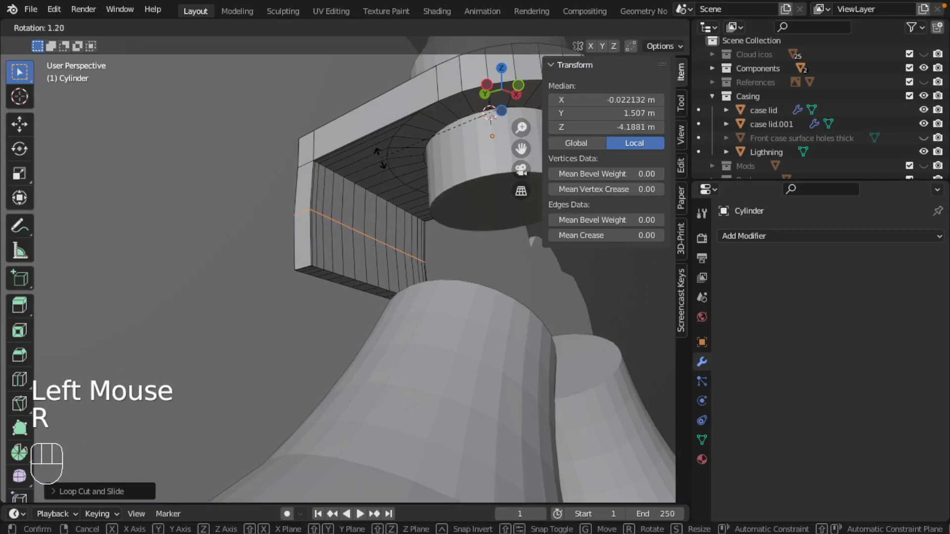
key(Escape)
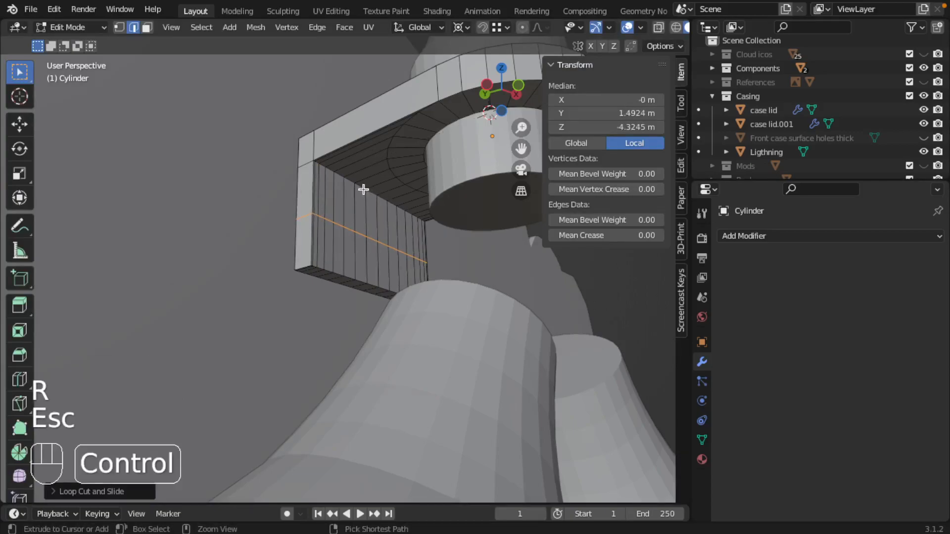
Step: Add a loop cut around the holder's arm between ring and mounting plate, and flatten it with a Y scale of 0
key(ctrl+r)
click(361, 154)
click(366, 150)
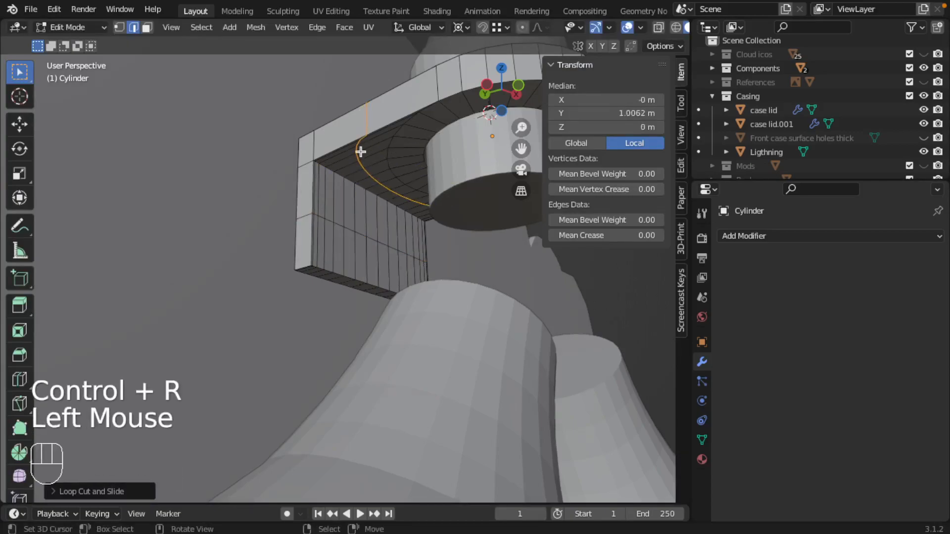
key(s)
key(y)
key(KP_0)
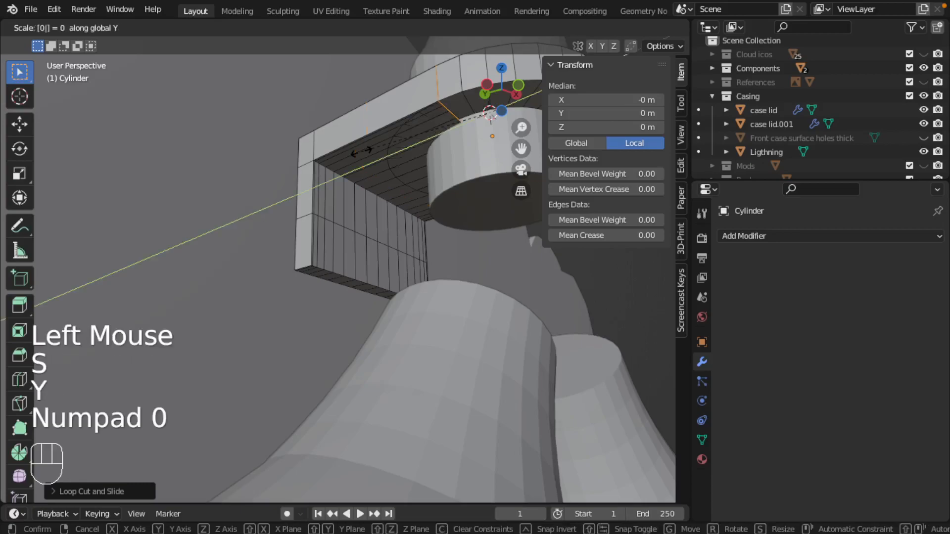
key(Return)
Step: Move the flattened arm loop along Y to a local position of about 1.066 m, between the ring and the mounting plate
key(g)
key(y)
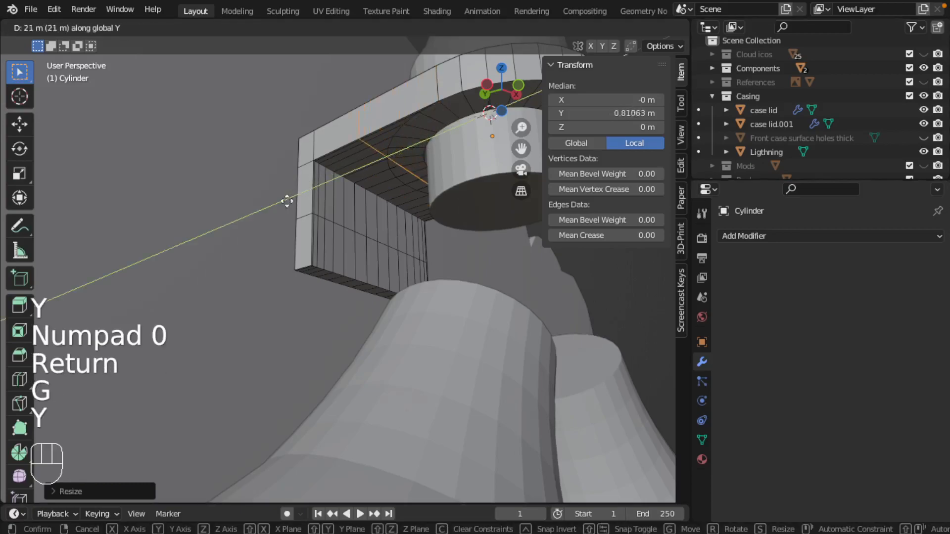
click(291, 209)
Step: Delete the outermost faces at both ends of the holder's inside corner, on the arm's underside and the mounting plate above its loop cut
key(ctrl+Tab)
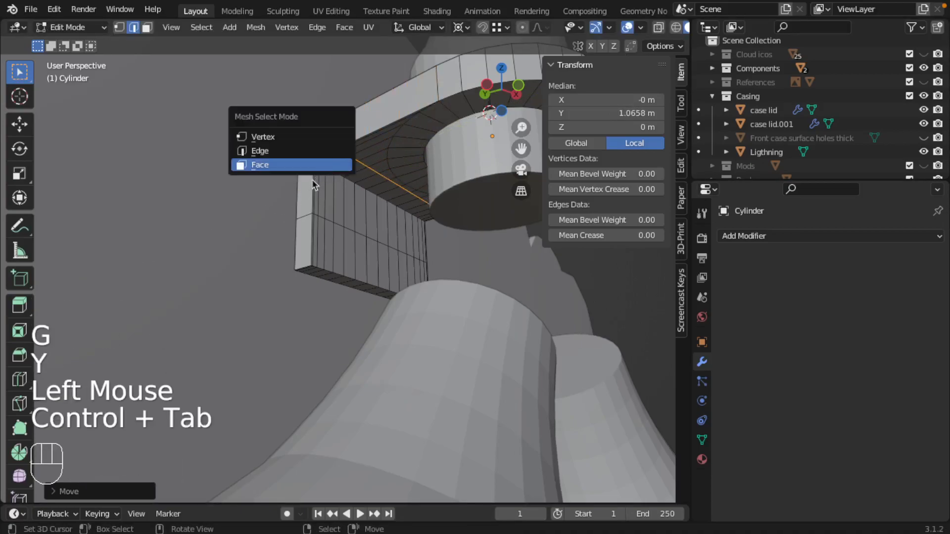
click(272, 160)
right_click(314, 187)
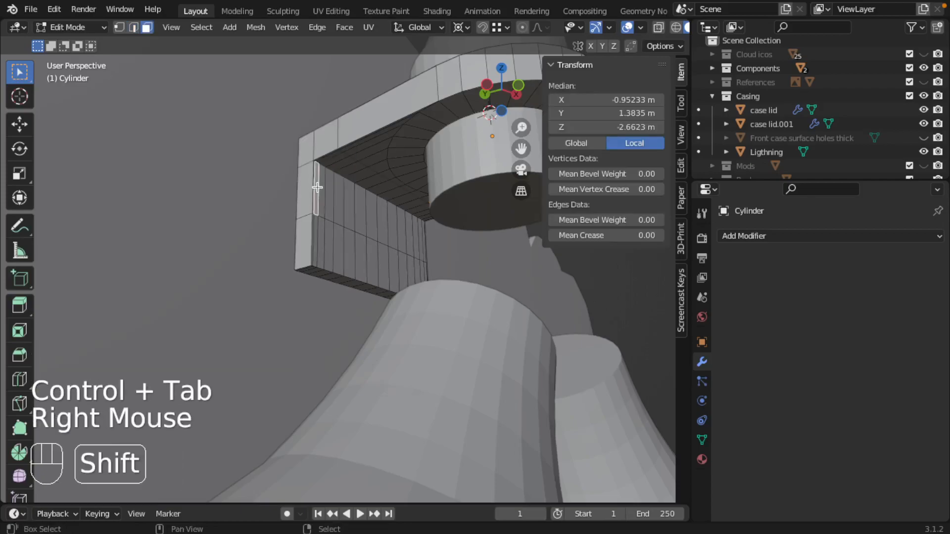
shift+right_click(314, 187)
right_click(314, 187)
shift+right_click(323, 189)
shift+right_click(324, 189)
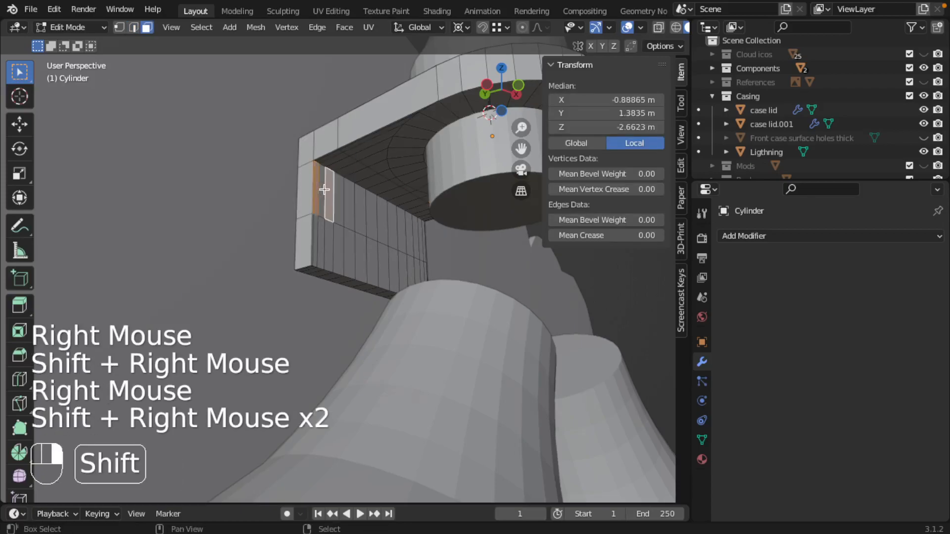
shift+right_click(325, 191)
shift+right_click(324, 191)
shift+right_click(331, 159)
shift+right_click(331, 157)
scroll(331, 159, up, 2)
shift+middle_drag(331, 152, 365, 188)
shift+right_click(312, 113)
shift+right_click(365, 188)
shift+right_click(363, 187)
shift+right_click(375, 188)
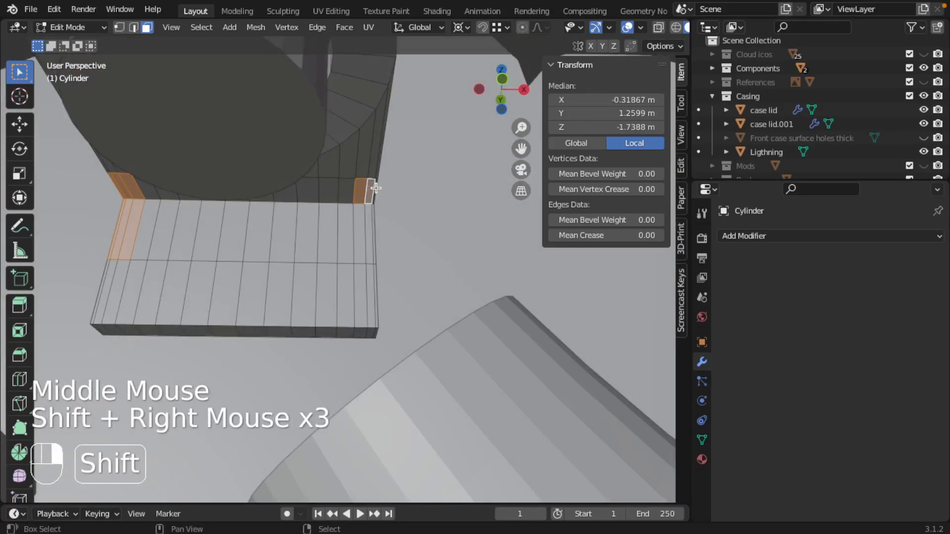
shift+right_click(363, 211)
shift+right_click(365, 212)
shift+right_click(371, 213)
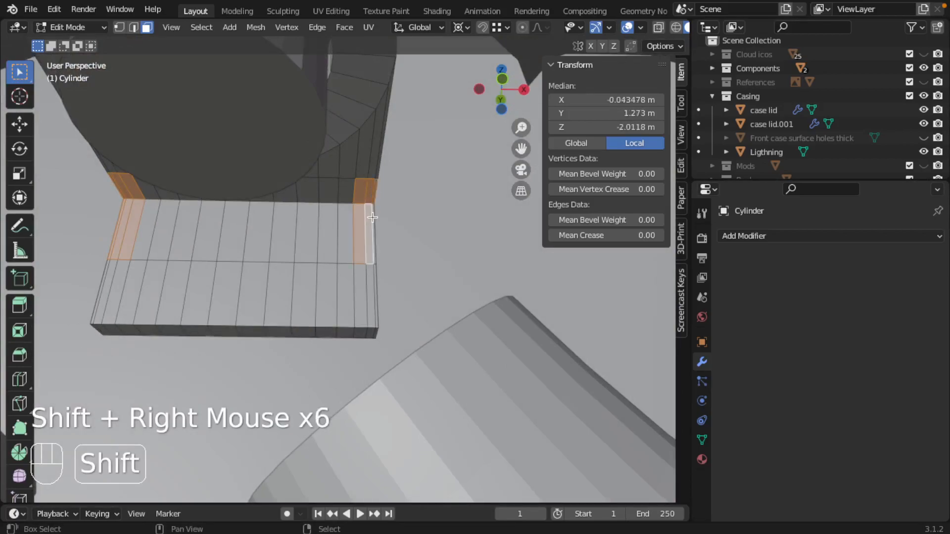
shift+right_click(378, 217)
key(x)
click(368, 198)
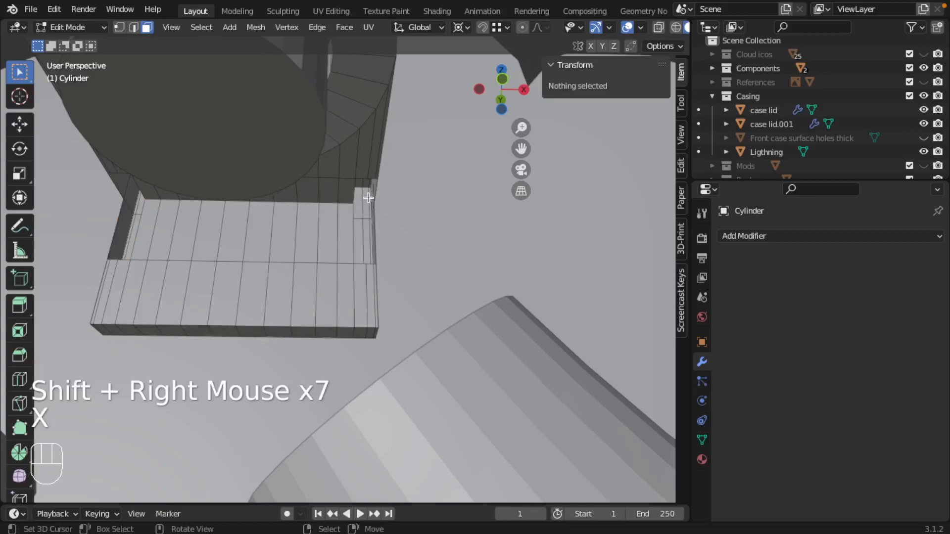
Step: Move the short arm-loop edges at both corner openings along Y toward the ring, to a local median of about 0.793 m
key(ctrl+Tab)
click(326, 184)
right_click(373, 178)
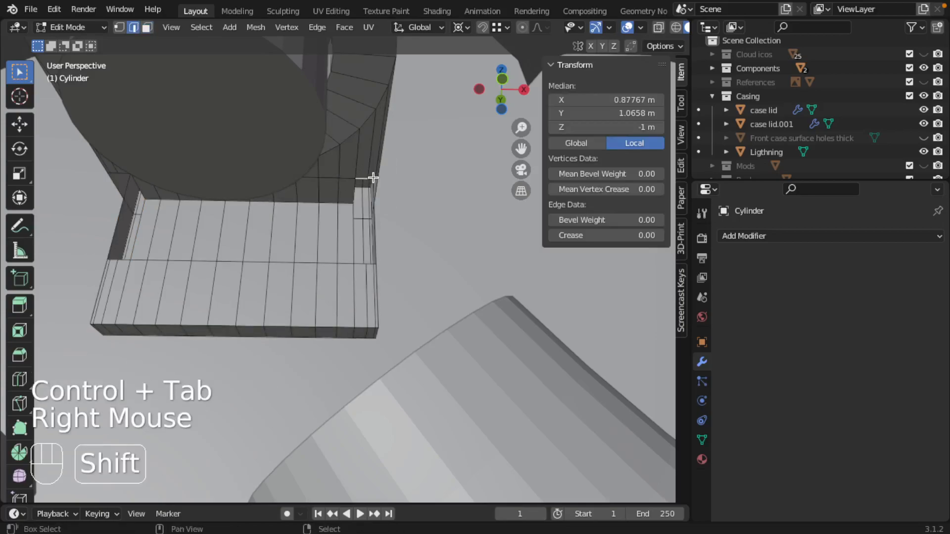
shift+right_click(374, 178)
shift+right_click(375, 180)
right_click(376, 179)
scroll(374, 177, up, 2)
shift+middle_drag(375, 179, 392, 114)
right_click(389, 113)
shift+right_click(380, 111)
shift+right_click(364, 111)
shift+middle_drag(295, 134, 514, 169)
shift+middle_drag(324, 183, 528, 191)
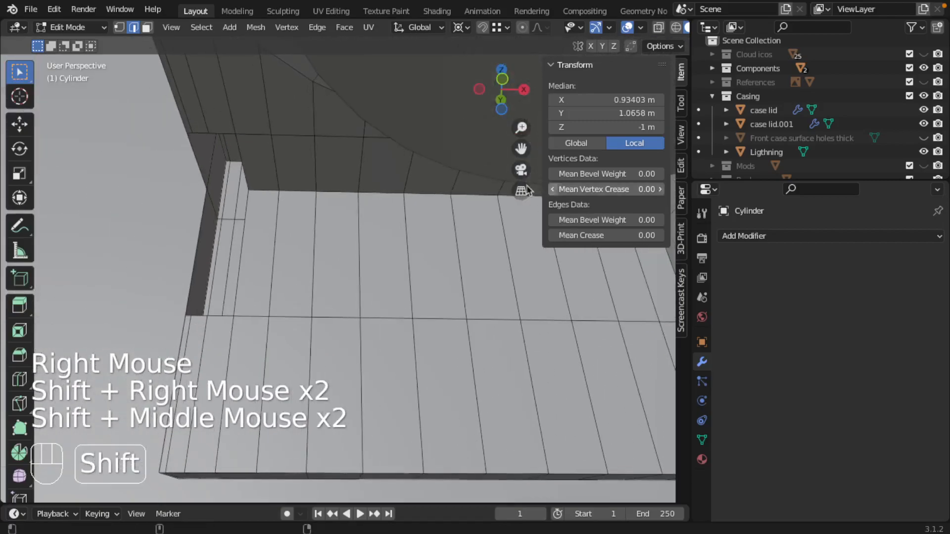
shift+right_click(195, 133)
shift+right_click(204, 134)
shift+right_click(215, 134)
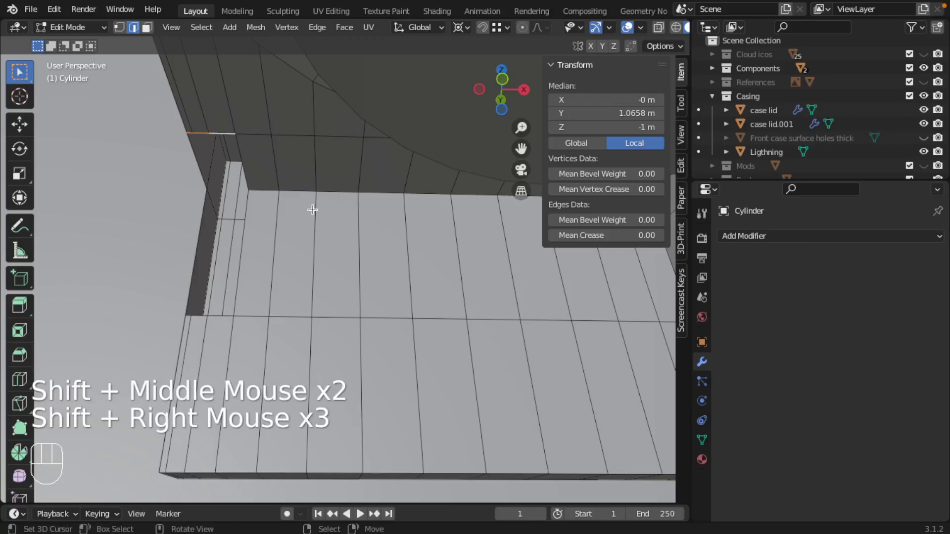
scroll(356, 248, down, 2)
middle_drag(356, 248, 461, 255)
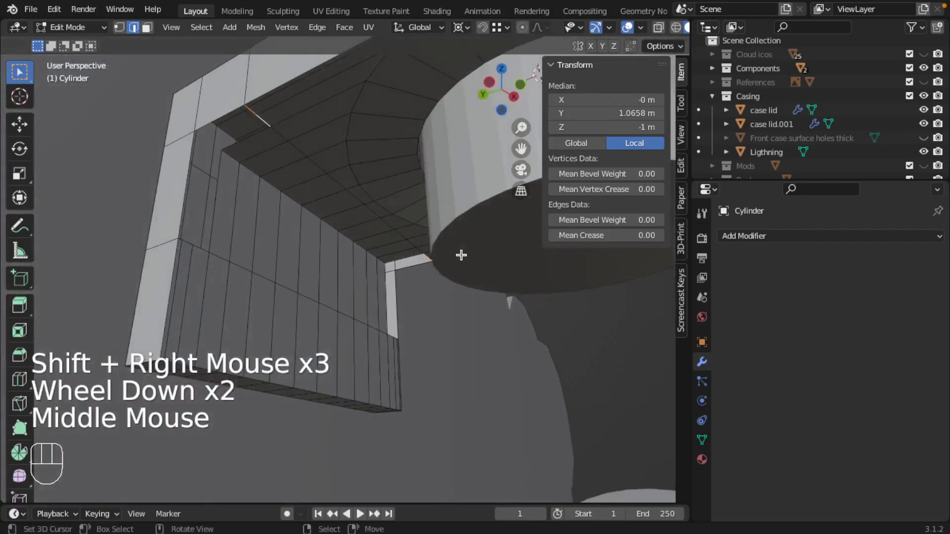
key(g)
key(y)
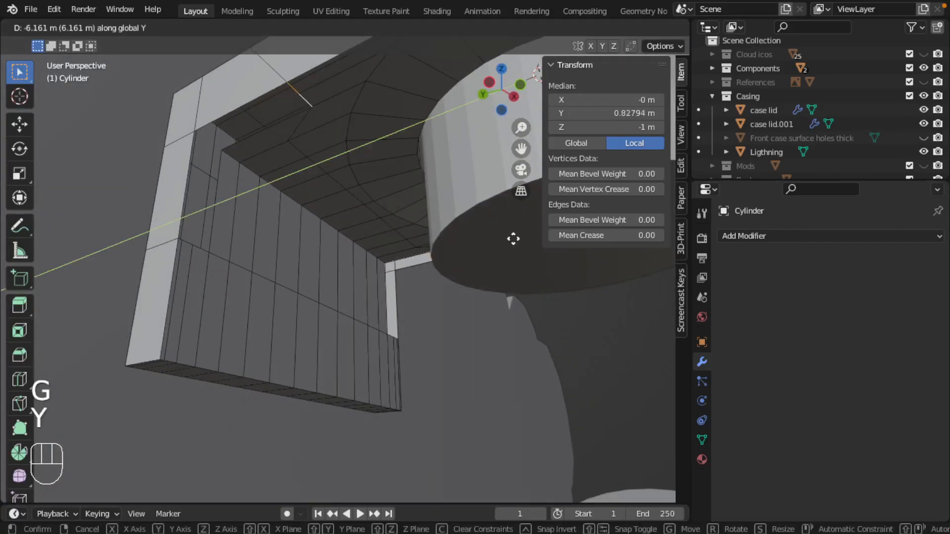
click(522, 237)
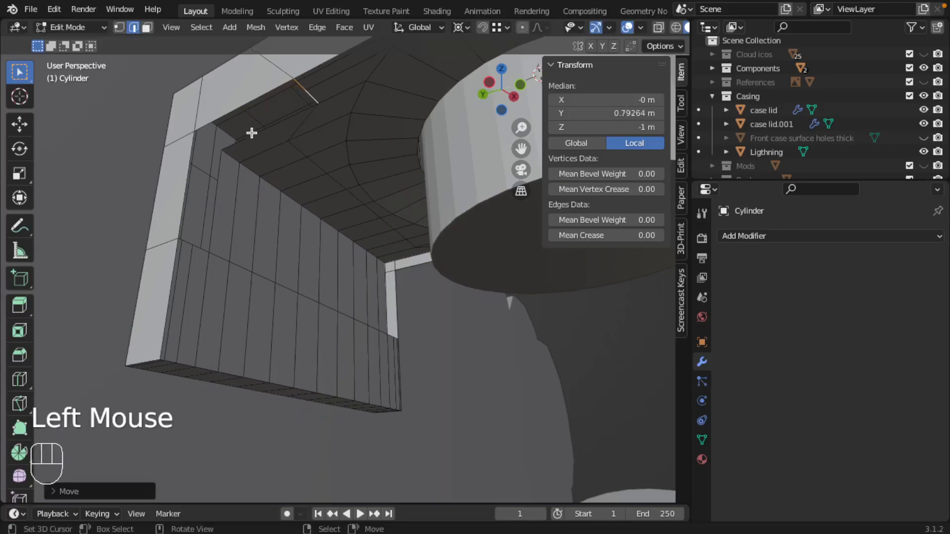
shift+right_click(189, 240)
shift+right_click(194, 242)
shift+right_click(198, 246)
middle_drag(198, 246, 287, 238)
key(a)
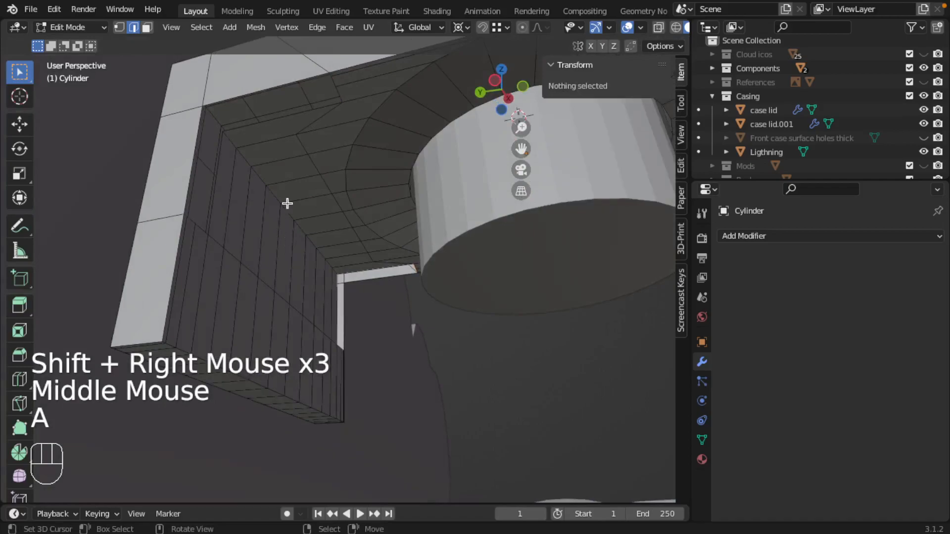
Step: Fill a diagonal brace face between the arm edges and the mounting plate edges on the negative X side
right_click(329, 77)
shift+right_click(339, 84)
shift+right_click(336, 82)
shift+right_click(341, 80)
shift+right_click(340, 84)
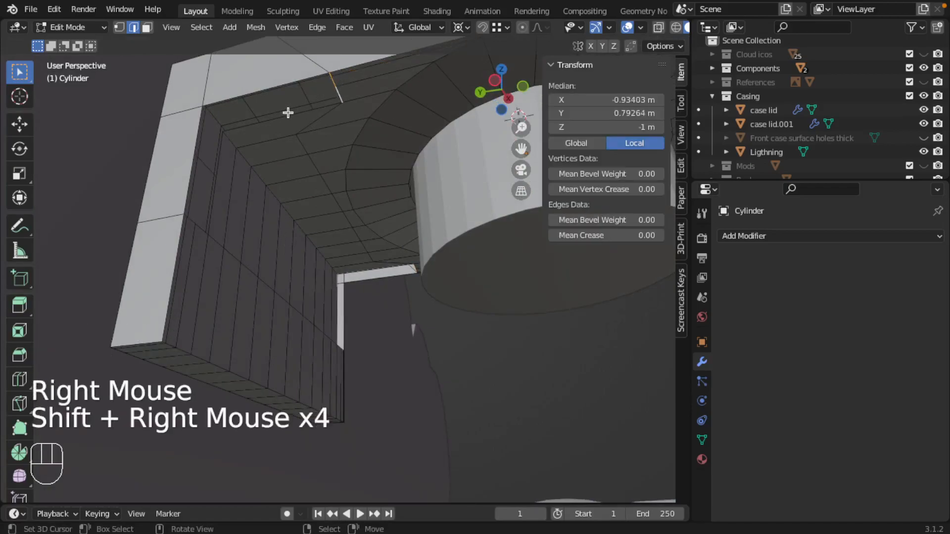
shift+right_click(191, 219)
shift+right_click(191, 219)
shift+right_click(191, 220)
shift+right_click(198, 227)
shift+right_click(186, 232)
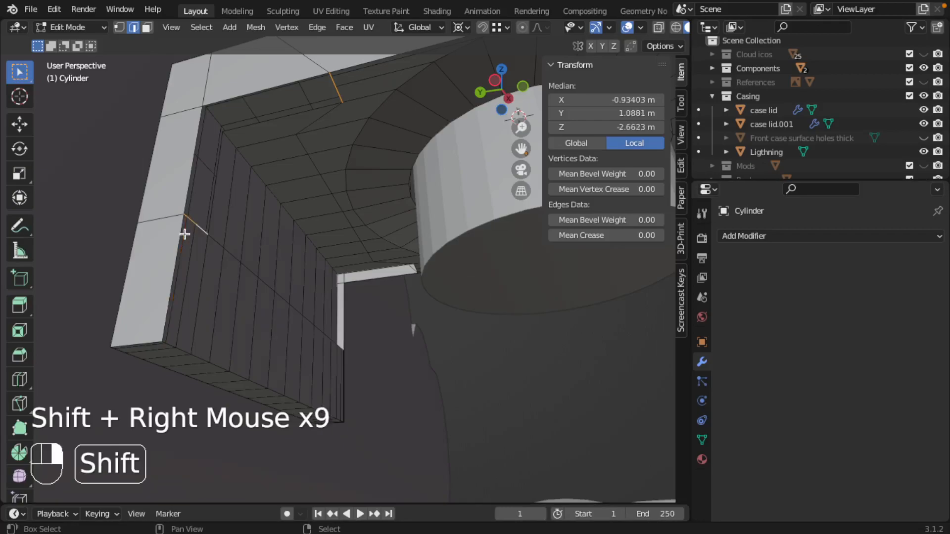
key(f)
Step: Close the outer triangular side of the negative X brace with a face filling its boundary loop
right_click(223, 179)
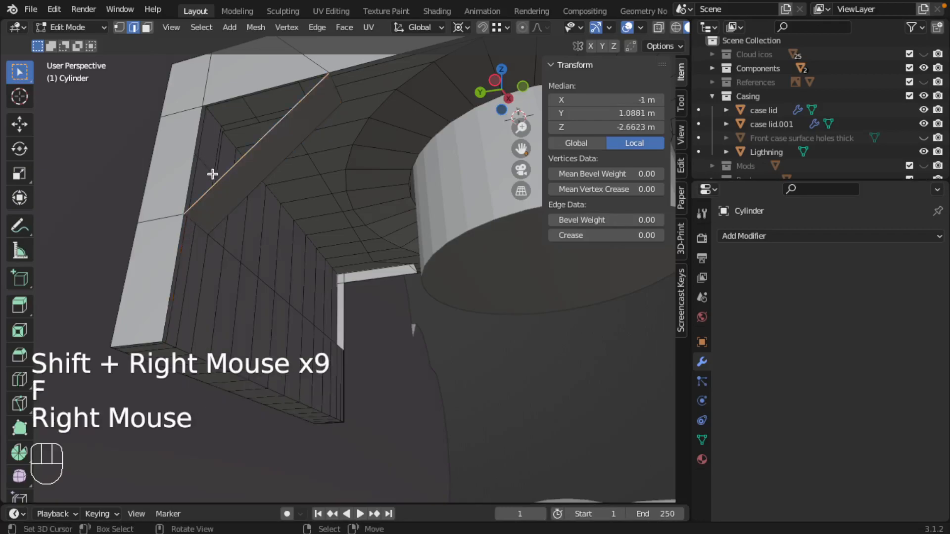
alt+shift+right_click(212, 174)
alt+shift+right_click(237, 174)
right_click(237, 170)
alt+shift+right_click(237, 172)
alt+shift+right_click(237, 172)
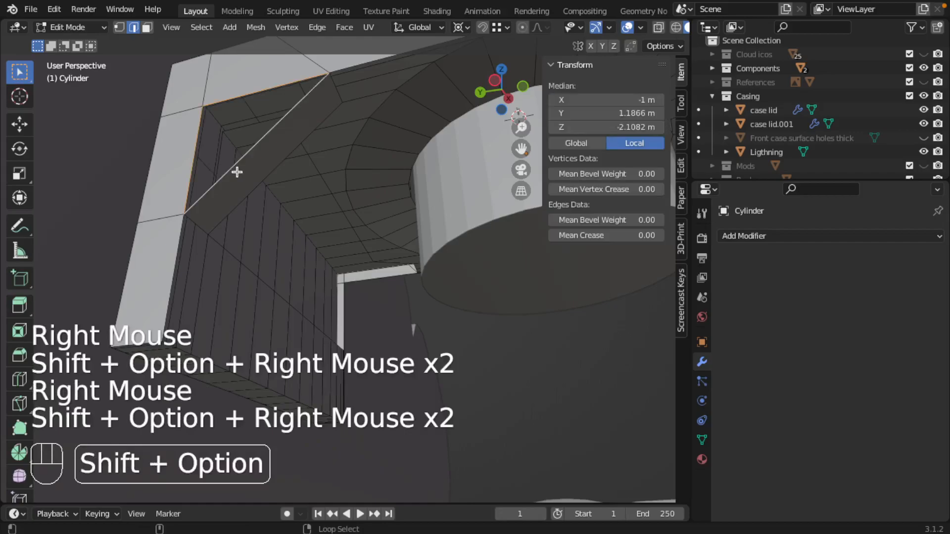
key(f)
Step: Close the inner triangular side of the negative X brace with a face
middle_drag(233, 170, 99, 185)
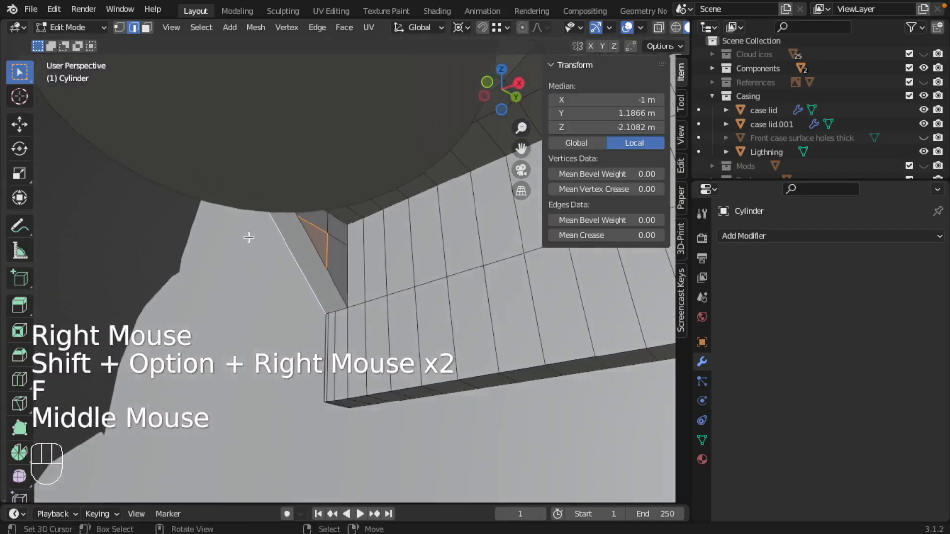
right_click(306, 240)
alt+shift+right_click(305, 243)
alt+shift+right_click(305, 243)
key(f)
Step: Fill a matching diagonal brace face between the plate edges and arm edges on the positive X side
mouse_move(396, 246)
shift+middle_down()
mouse_move(161, 276)
mouse_move(333, 224)
mouse_move(392, 257)
shift+middle_up()
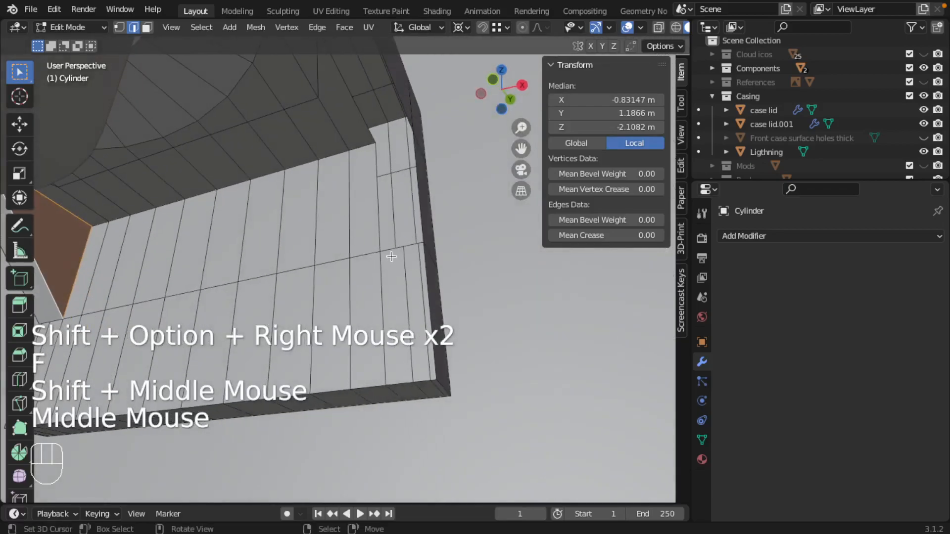
right_click(409, 250)
shift+right_click(421, 244)
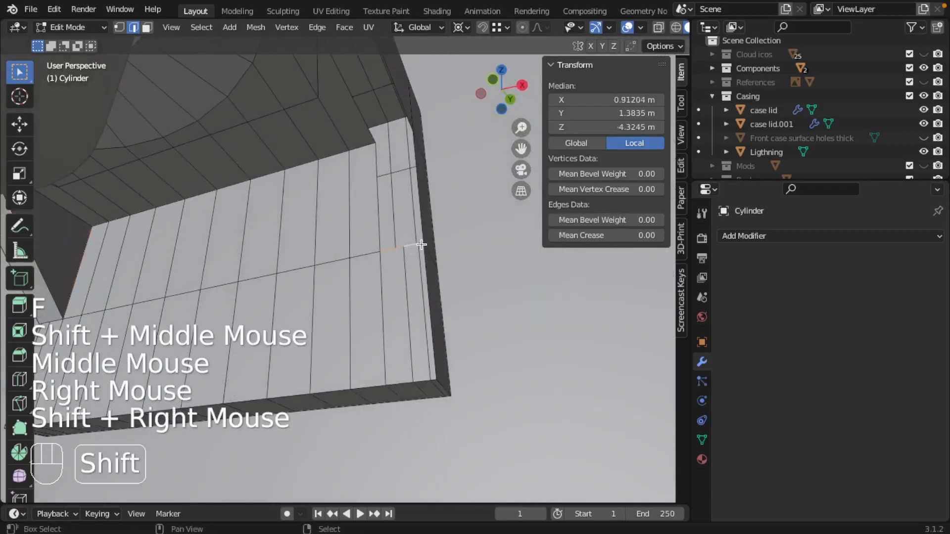
shift+middle_drag(350, 81, 336, 131)
shift+right_click(350, 127)
shift+right_click(368, 122)
key(f)
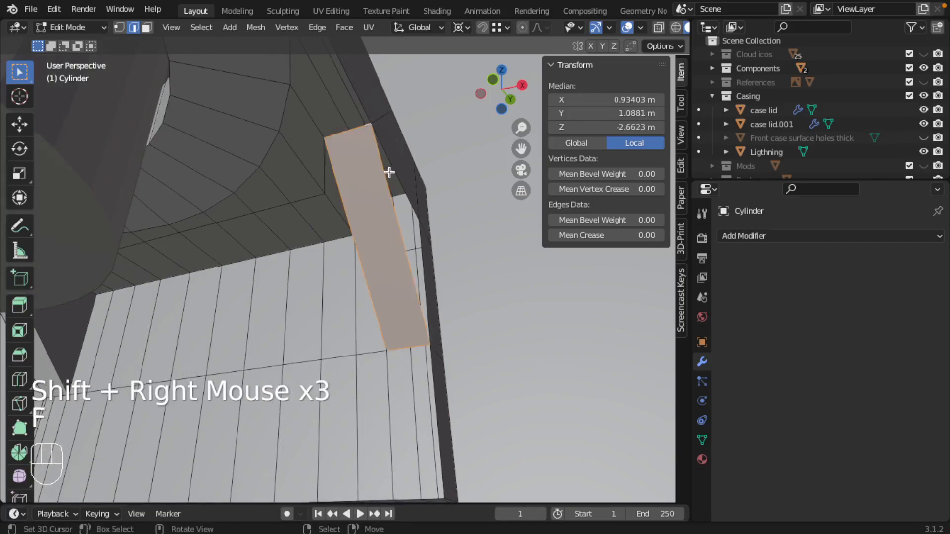
Step: Close both triangular sides of the positive X brace with faces and return to Object Mode
right_click(382, 179)
alt+shift+right_click(382, 183)
alt+shift+right_click(382, 184)
key(f)
middle_drag(373, 195, 301, 274)
right_click(416, 226)
alt+shift+right_click(416, 225)
alt+shift+right_click(416, 225)
key(f)
scroll(393, 246, down, 3)
scroll(394, 246, down, 1)
key(Tab)
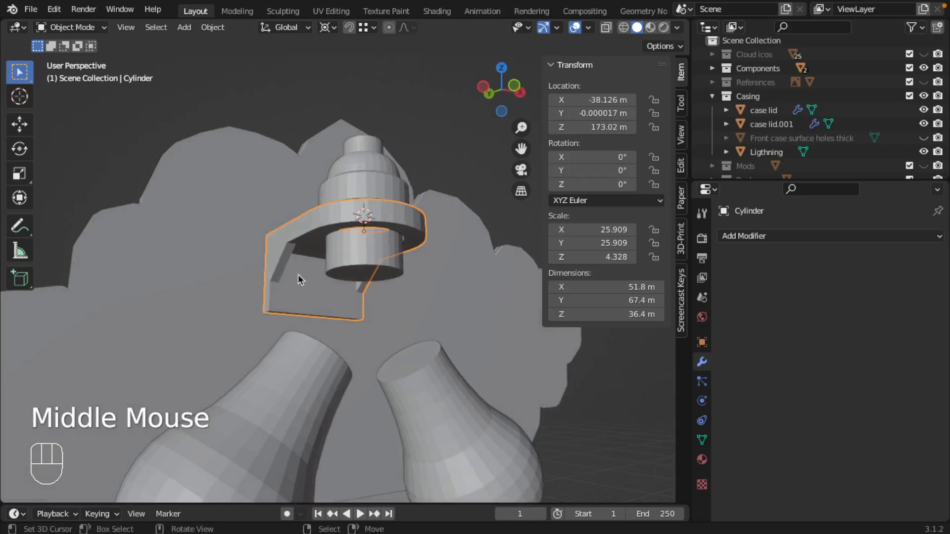
right_click(319, 299)
key(Tab)
key(Tab)
right_click(319, 299)
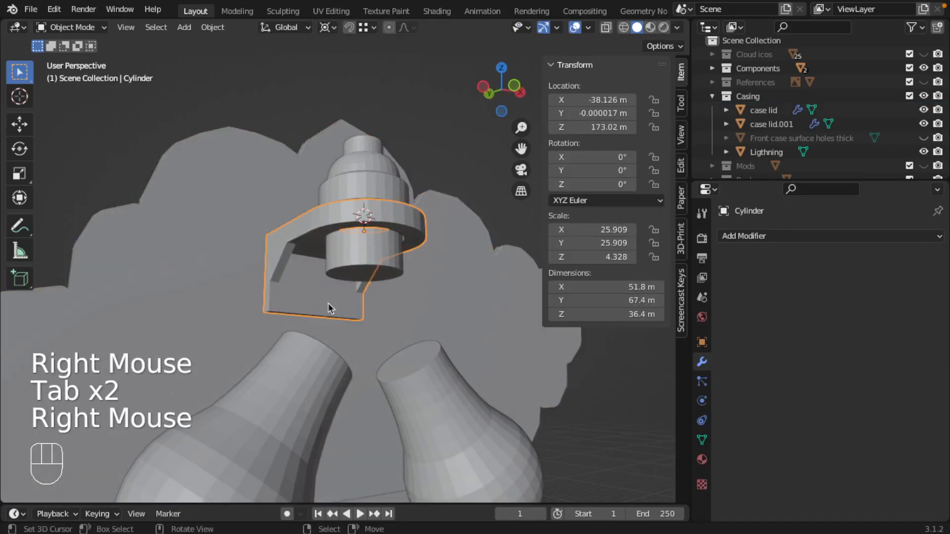
Step: Snap the 3D cursor to the middle vertex of the mounting plate's horizontal loop cut
key(Tab)
middle_drag(323, 303, 303, 277)
scroll(303, 277, down, 2)
scroll(316, 285, up, 3)
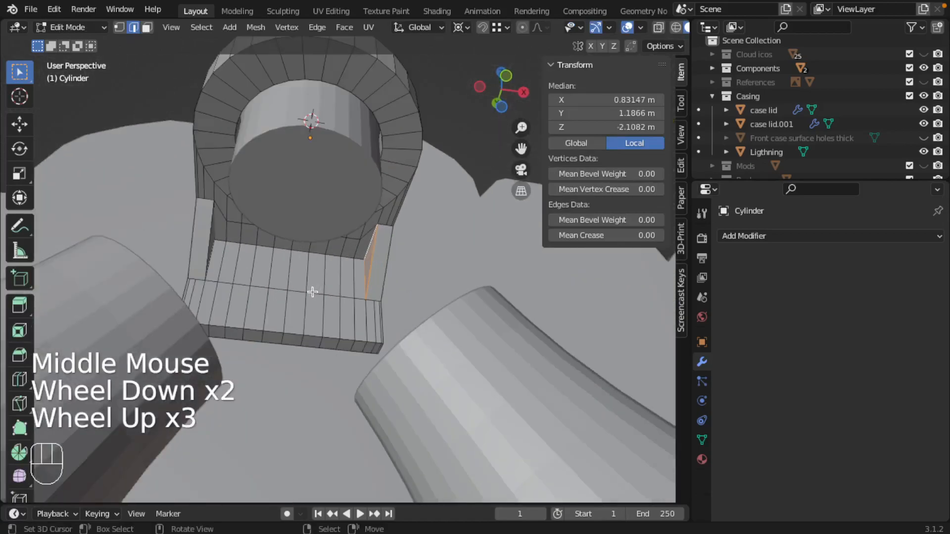
key(ctrl+Tab)
right_click(289, 294)
middle_drag(290, 294, 314, 335)
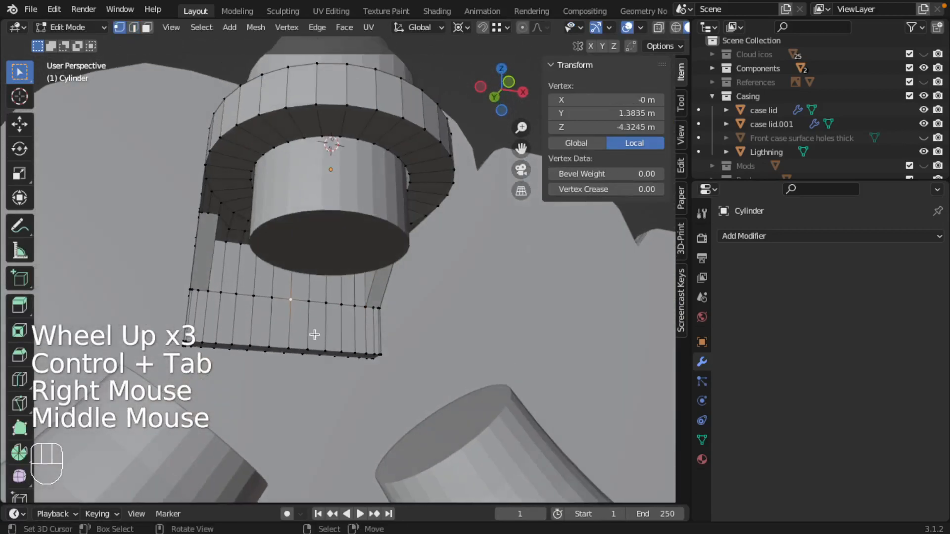
key(shift+s)
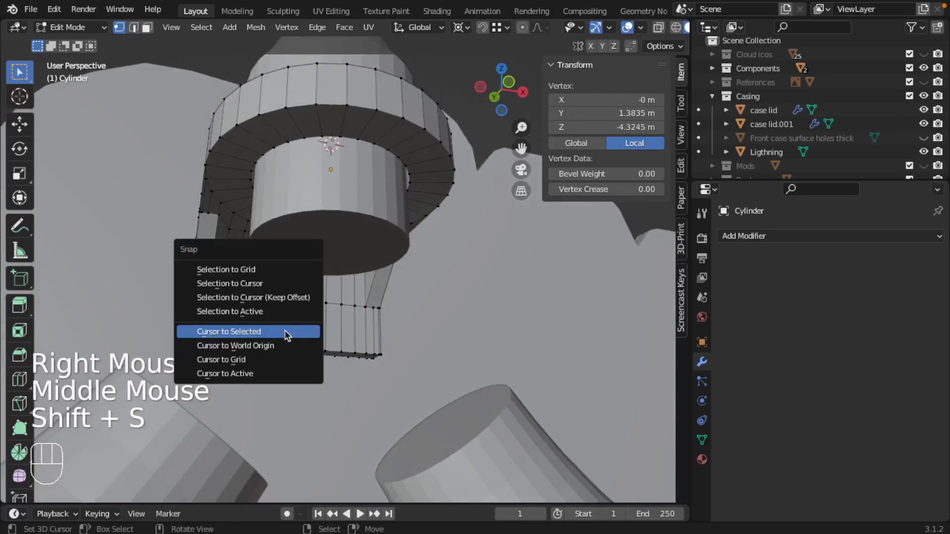
click(286, 331)
Step: Add a mesh cylinder at the 3D cursor on the mounting plate in Object Mode
key(Tab)
key(shift+a)
mouse_move(275, 250)
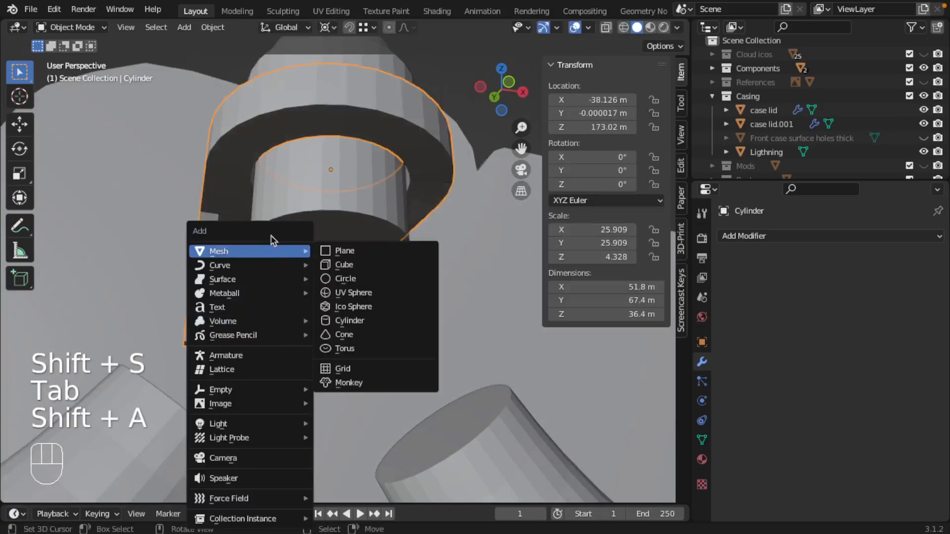
click(349, 321)
middle_drag(337, 317, 580, 326)
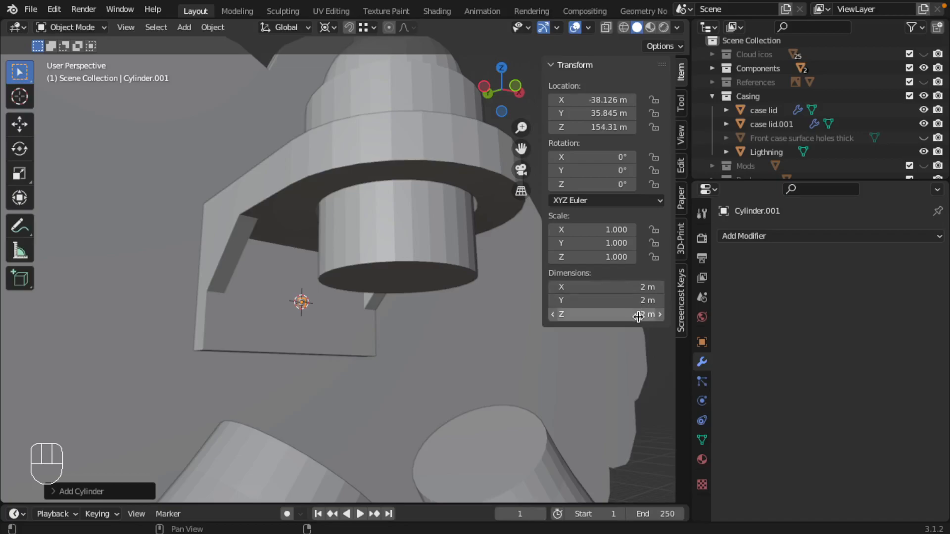
Step: Set the new cylinder's dimensions to 3.5 m in X and Y and 16 m in Z
click(637, 290)
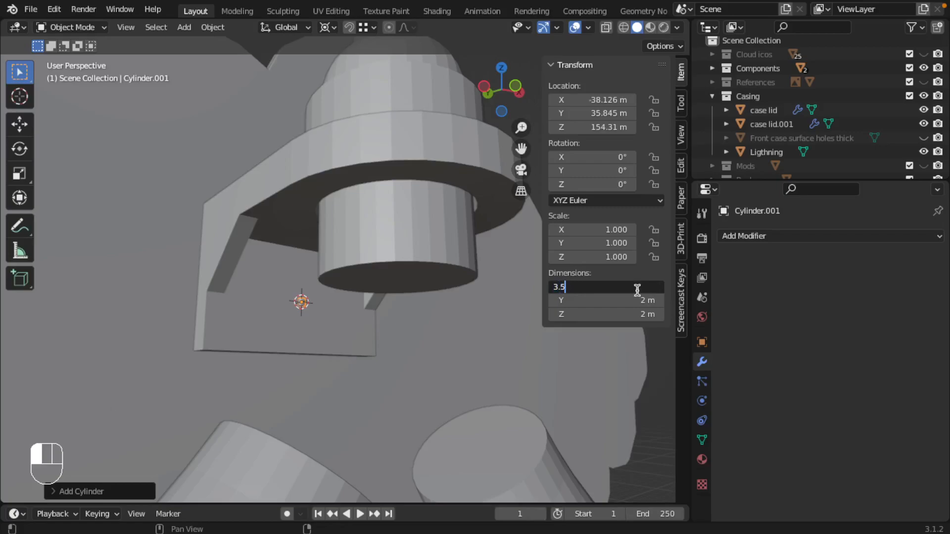
key(Tab)
text(3.5)
key(Return)
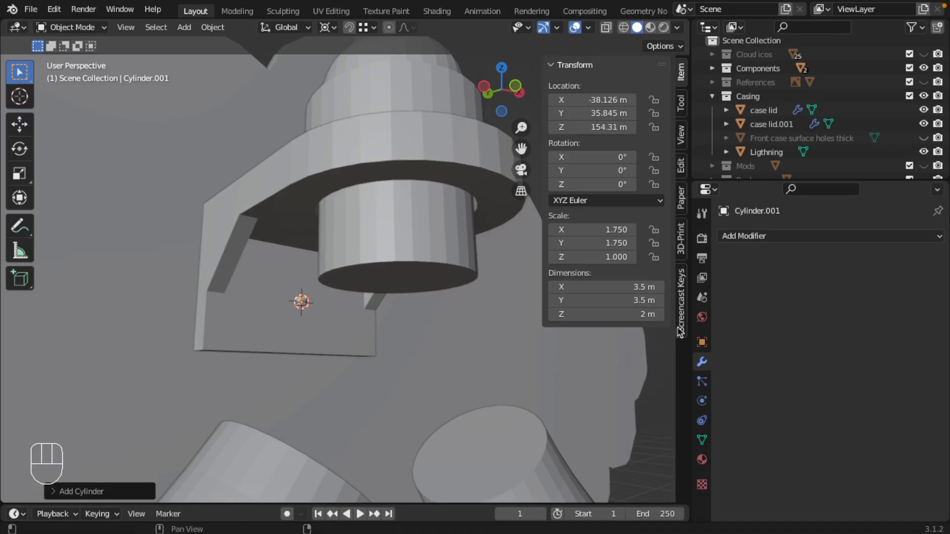
drag(632, 317, 697, 317)
click(638, 317)
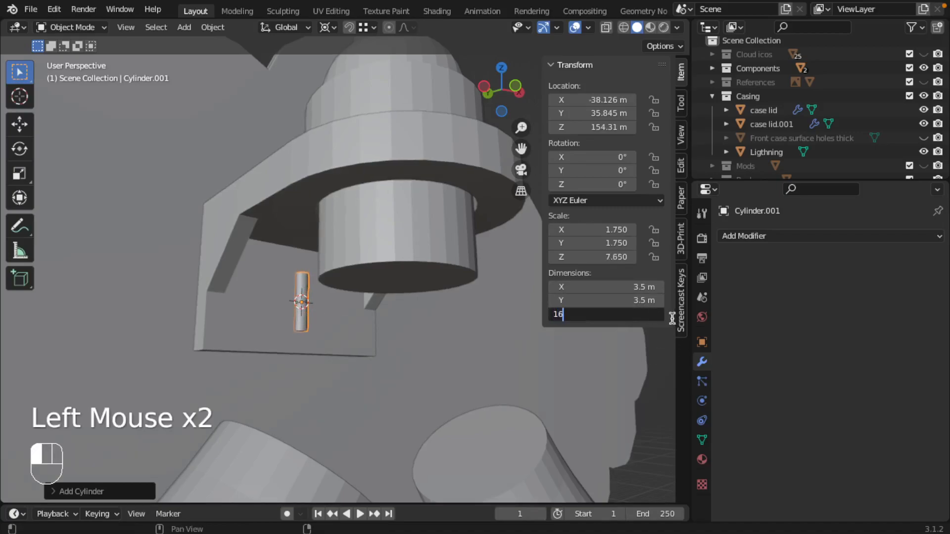
text(16)
key(Return)
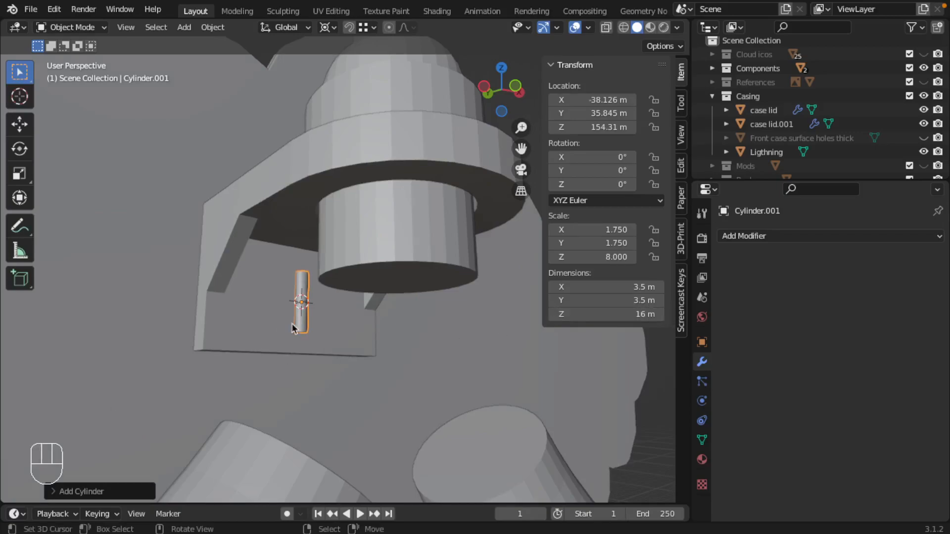
Step: Isolate the cylinder in Edit Mode and extrude its top face upward by 3 m
key(Tab)
scroll(309, 294, up, 2)
shift+middle_drag(311, 287, 366, 250)
key(slash)
scroll(368, 262, down, 2)
key(ctrl+Tab)
click(328, 284)
right_click(338, 258)
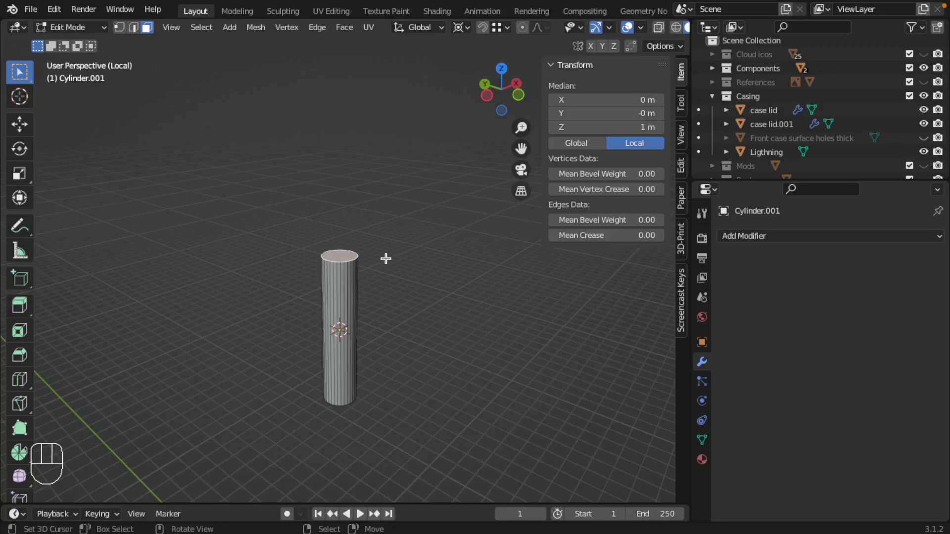
key(e)
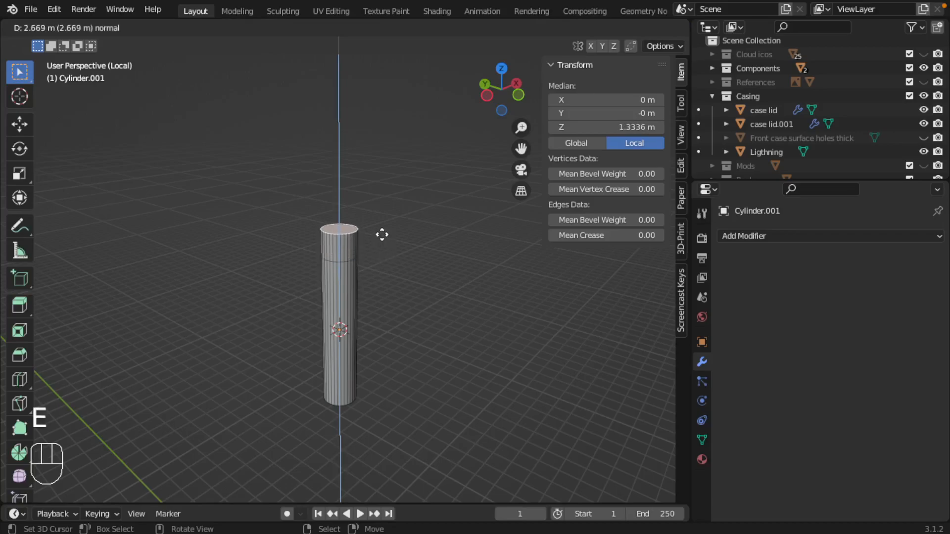
key(KP_3)
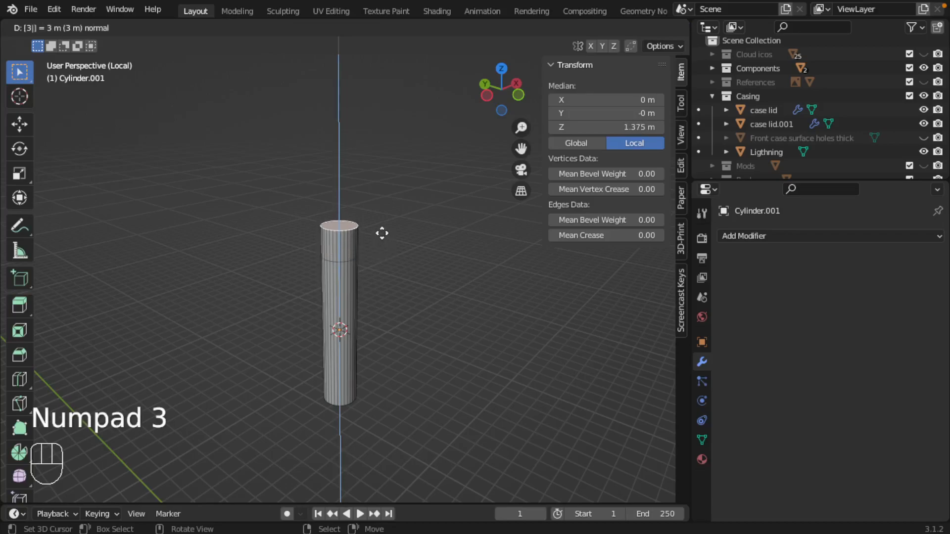
key(Return)
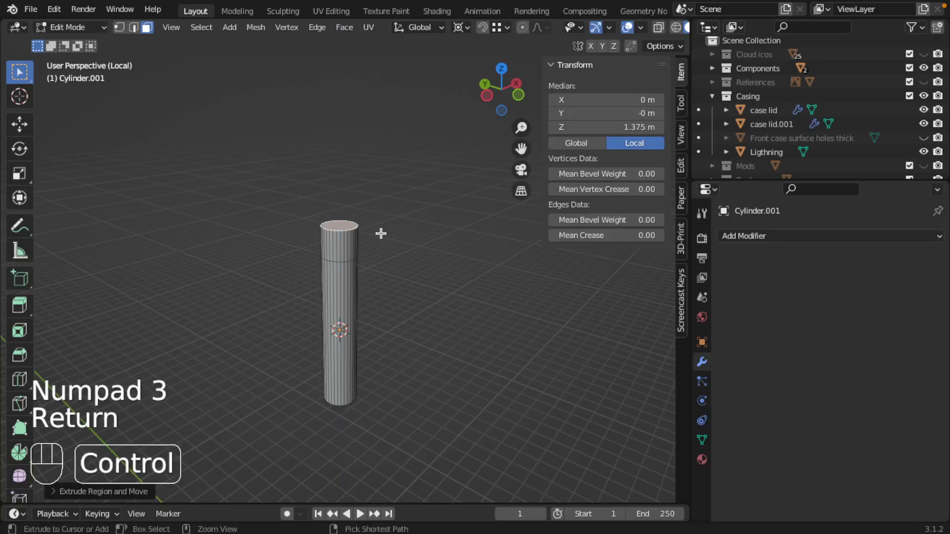
Step: Select all side faces around the extruded top section of the cylinder with Circle Select
key(ctrl+Tab)
click(334, 242)
right_click(339, 248)
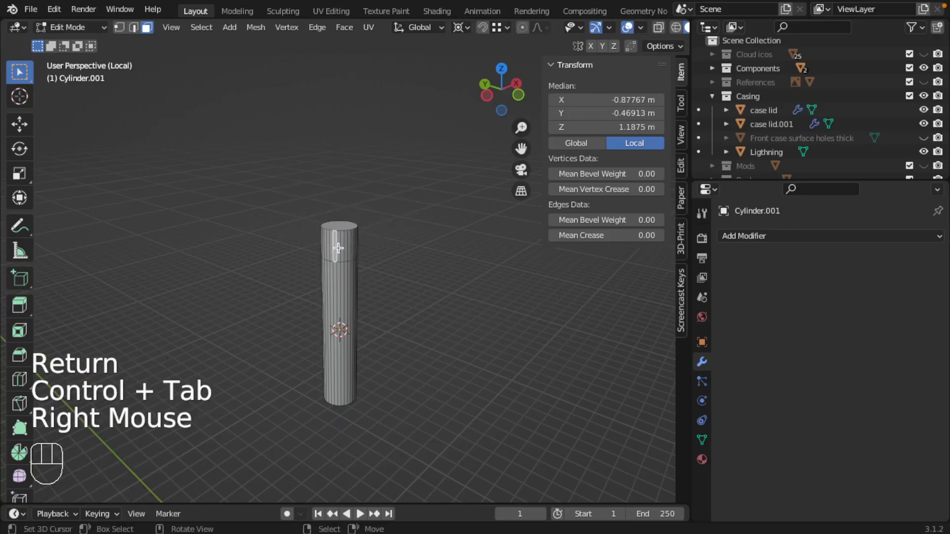
key(c)
scroll(335, 246, up, 3)
drag(335, 246, 345, 245)
key(Escape)
middle_drag(319, 246, 529, 252)
key(c)
drag(372, 236, 356, 238)
key(Escape)
mouse_move(356, 238)
middle_down()
mouse_move(487, 242)
mouse_move(337, 250)
middle_up()
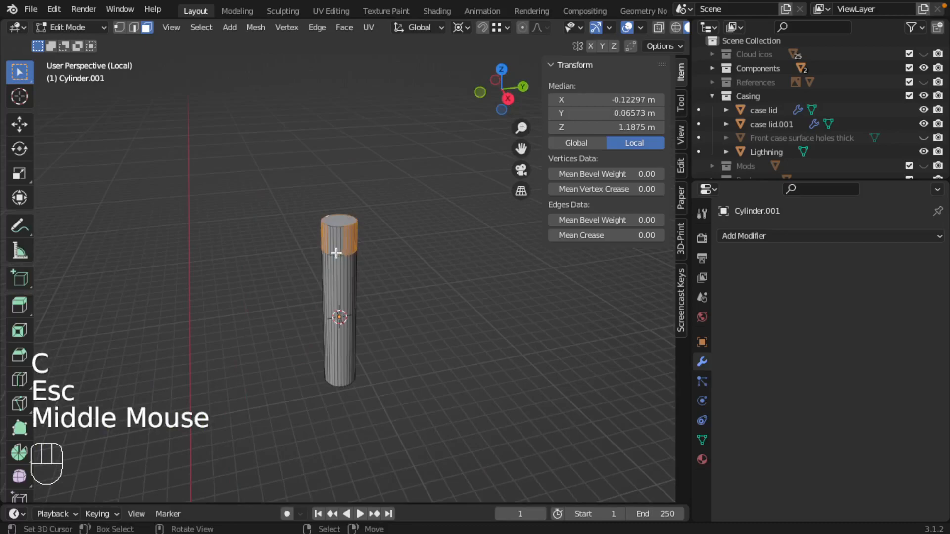
key(c)
drag(334, 250, 349, 246)
key(Escape)
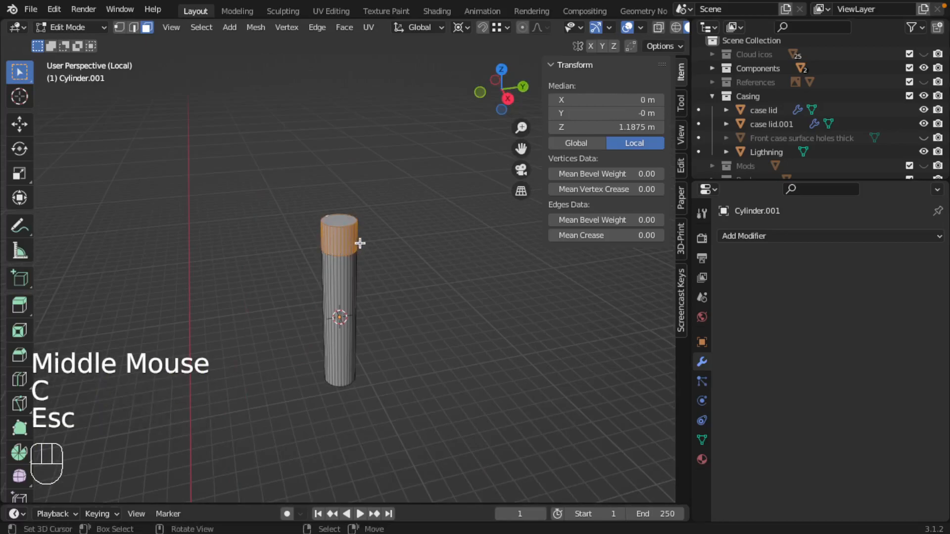
Step: Extrude the side faces in place and scale them outward in X and Y only, forming a screw head about 7.1 m wide
key(e)
key(Escape)
key(s)
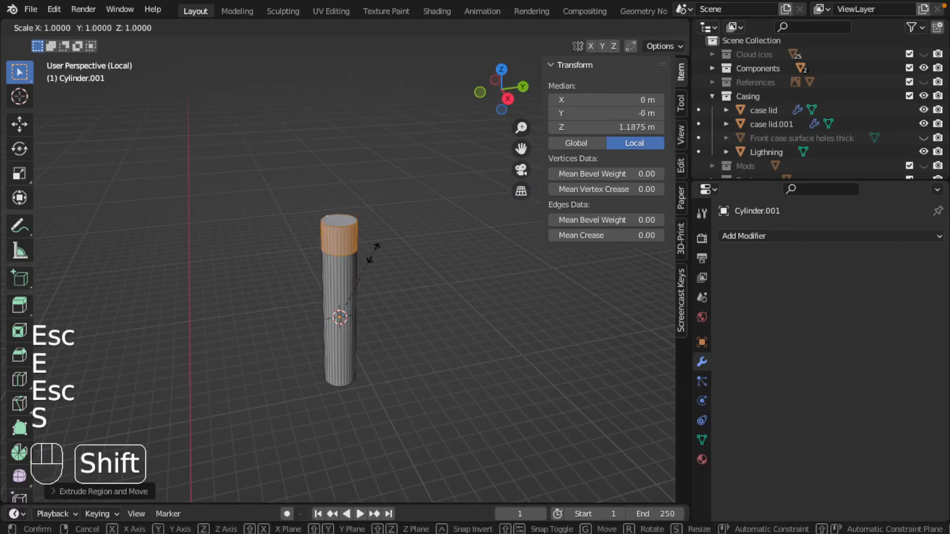
key(shift+z)
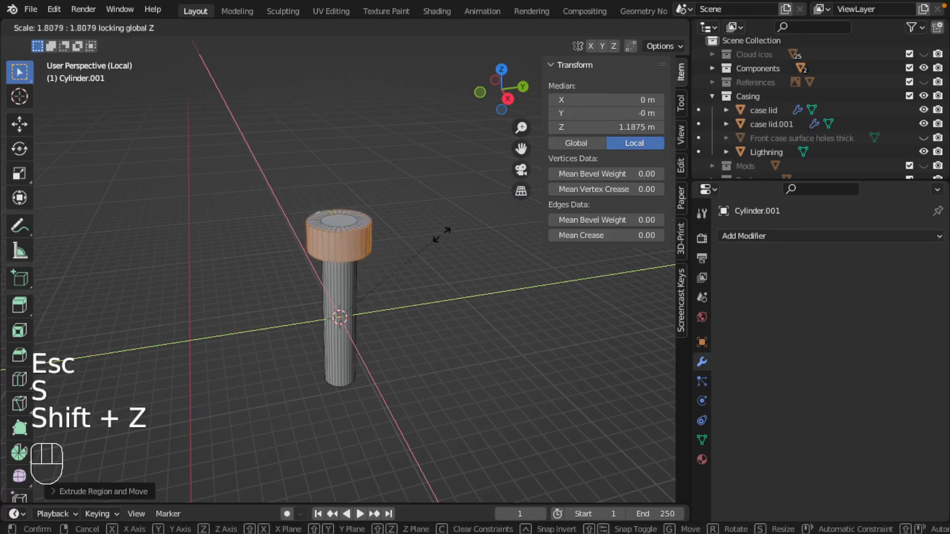
click(458, 231)
Step: Measure the screw head's diameter in the top orthographic view
middle_drag(371, 250, 341, 271)
key(KP_7)
scroll(341, 272, up, 3)
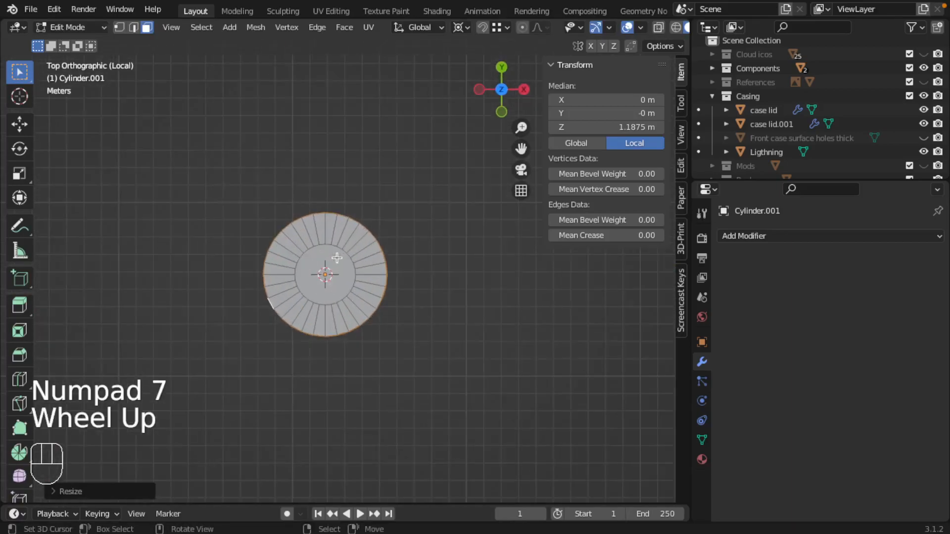
click(14, 254)
drag(310, 171, 310, 384)
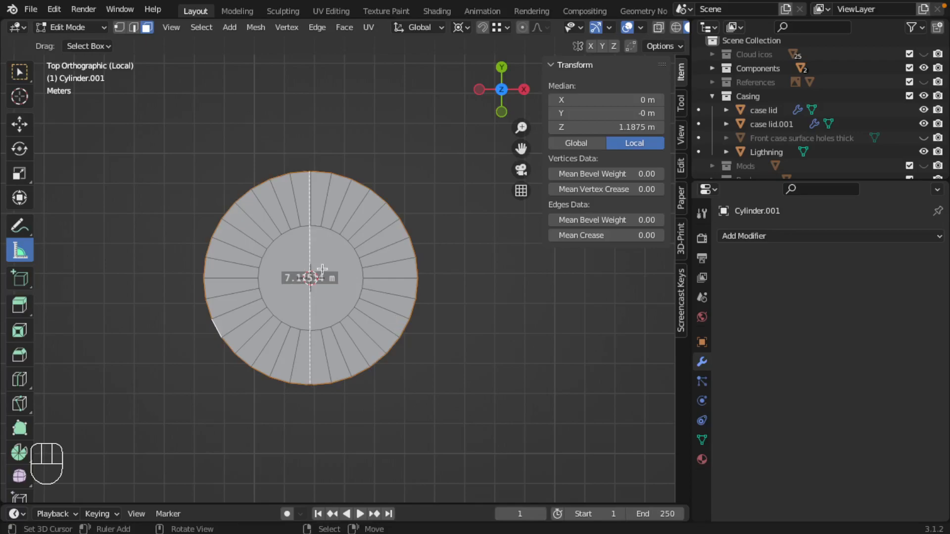
Step: Scale the screw head down in X and Y only to about 6.8 m in diameter and remeasure it
key(s)
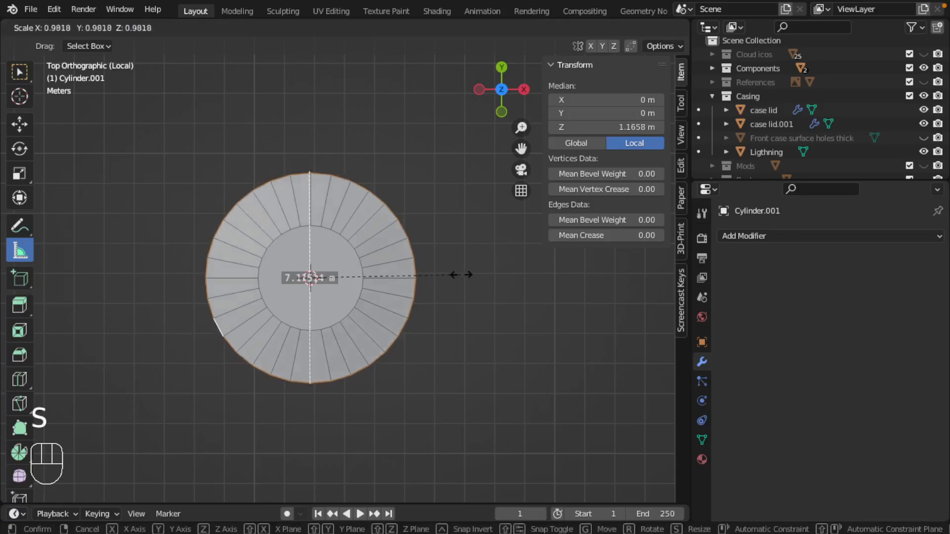
key(shift+z)
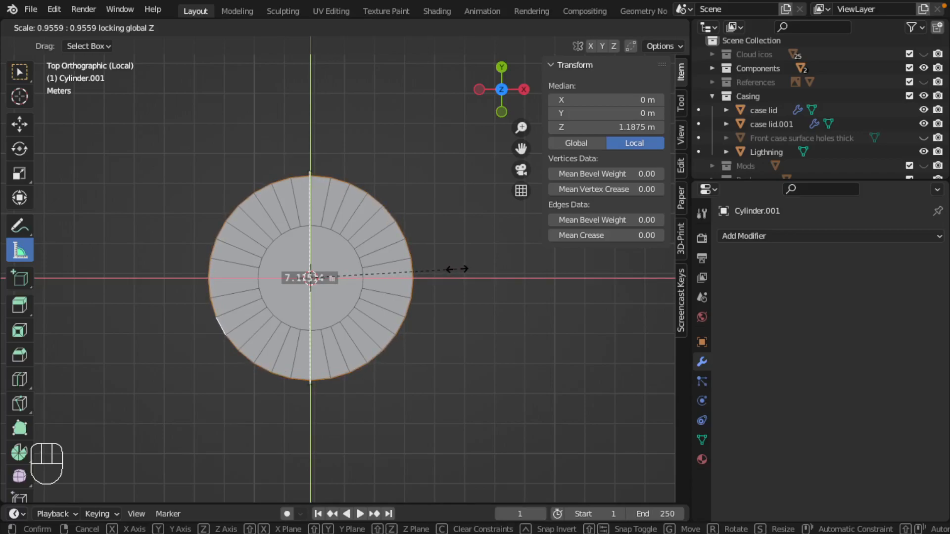
click(456, 269)
drag(307, 170, 310, 176)
click(309, 384)
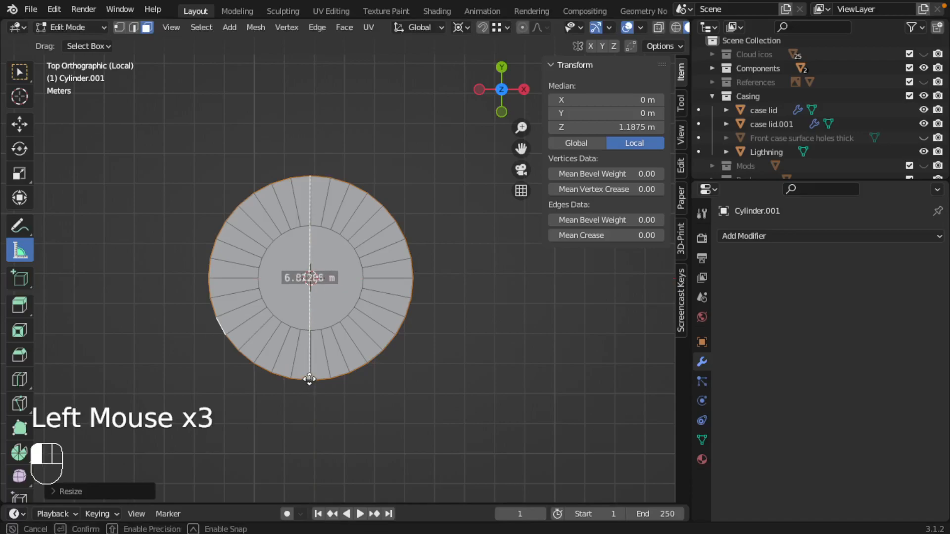
Step: Return to Object Mode and leave local view to check the screw's size against the mounting plate
middle_drag(310, 381, 390, 295)
key(Tab)
scroll(396, 272, down, 4)
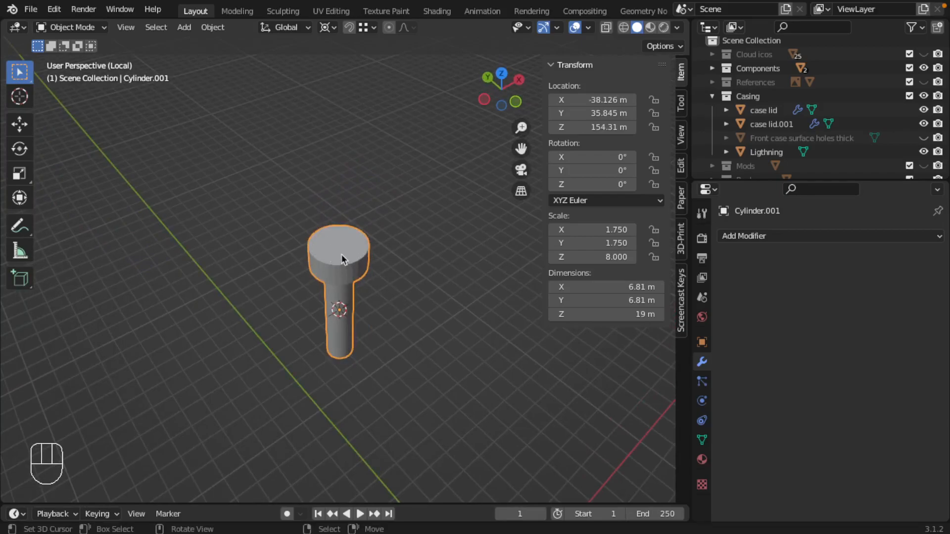
key(slash)
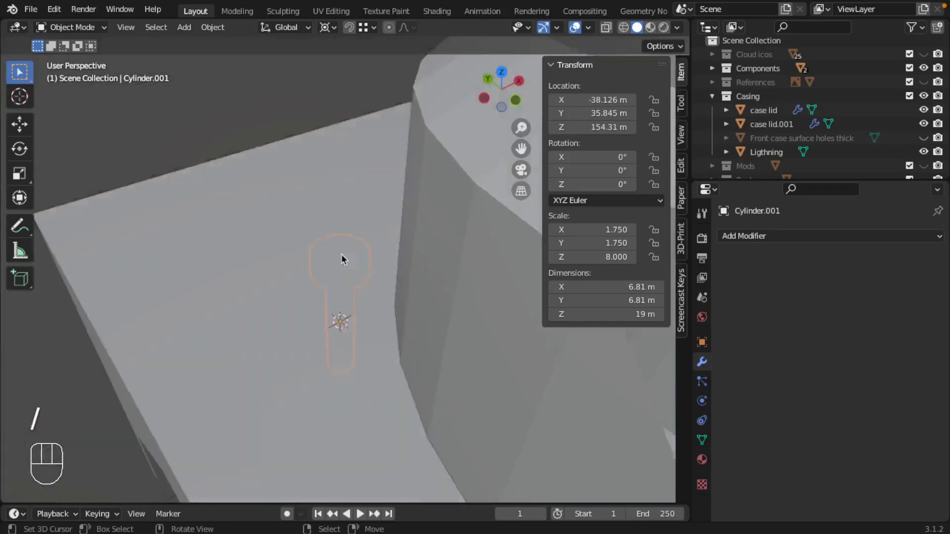
scroll(341, 254, down, 3)
middle_drag(347, 270, 312, 287)
Step: Isolate the screw again, select all top faces of its head in Edit Mode, and extrude them upward about 0.6 m
key(Tab)
scroll(361, 271, up, 2)
key(slash)
key(ctrl+Tab)
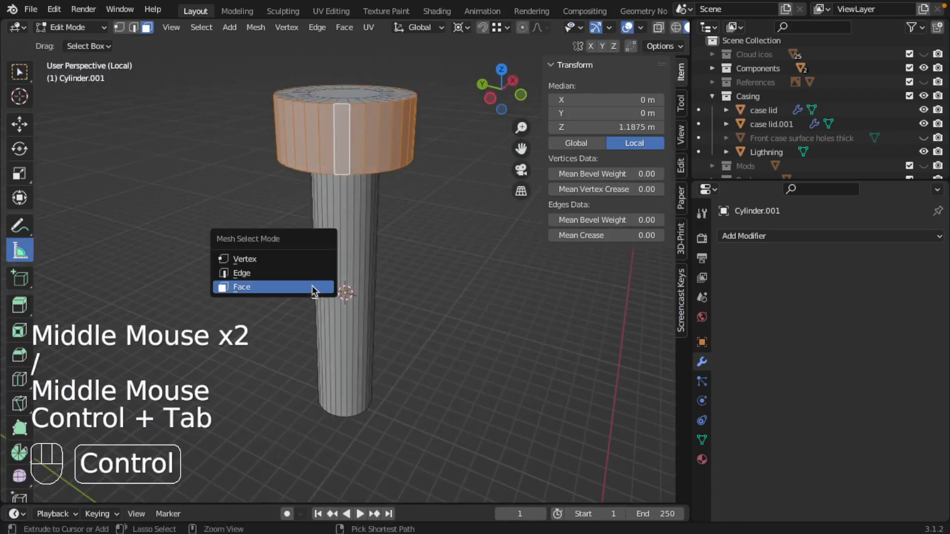
shift+middle_drag(332, 105, 325, 152)
right_click(318, 163)
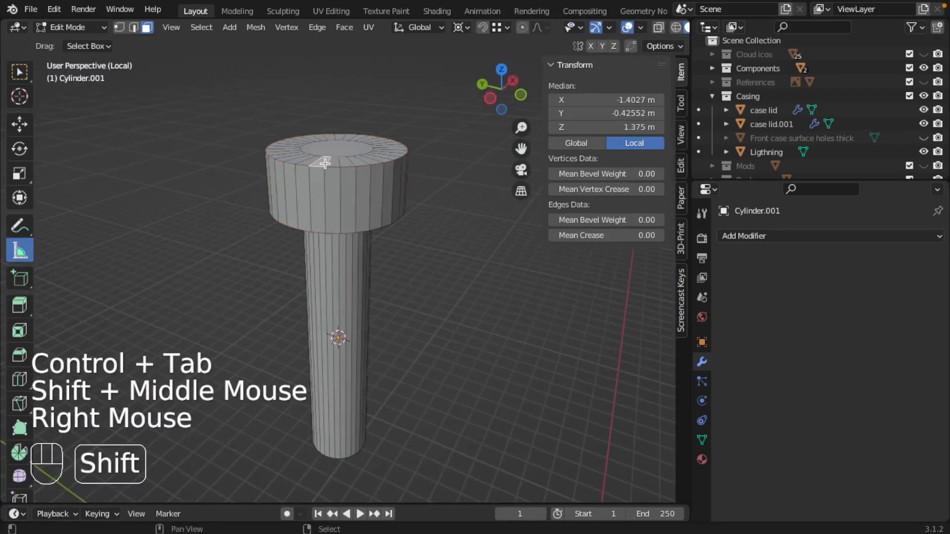
key(c)
mouse_move(328, 154)
mouse_down()
mouse_move(372, 149)
mouse_move(345, 140)
mouse_move(319, 157)
mouse_up()
key(Escape)
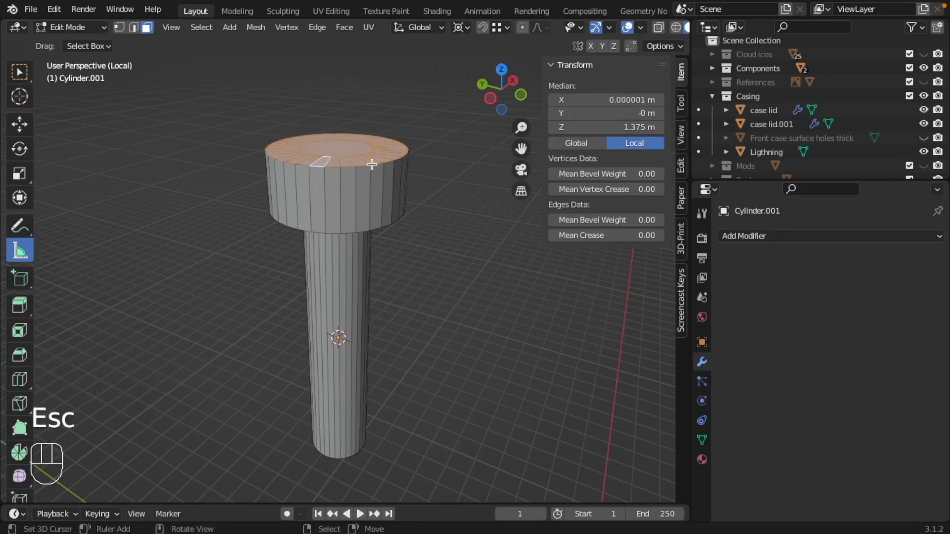
key(e)
click(373, 155)
key(Tab)
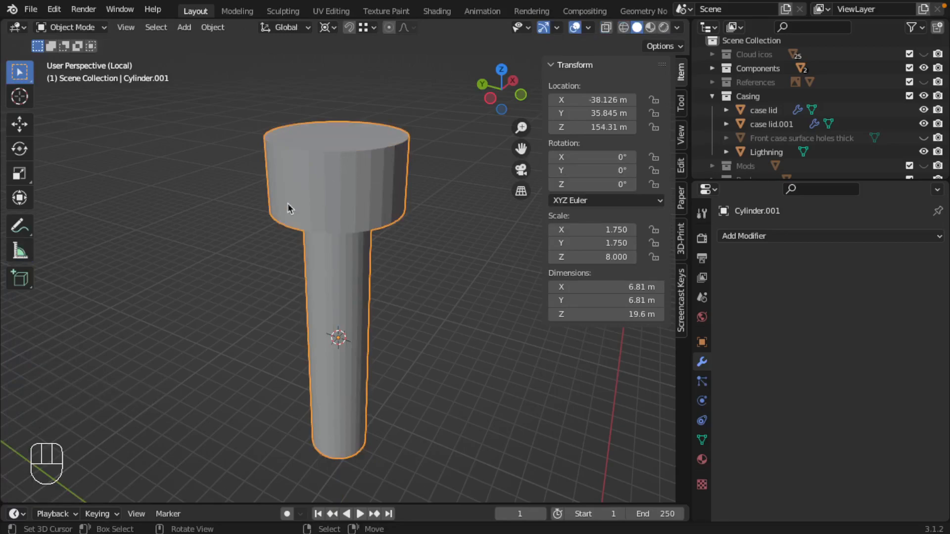
Step: Leave local view and move case lid.001 about 0.3 m along positive Y, working in the right wireframe view
scroll(297, 222, down, 2)
key(slash)
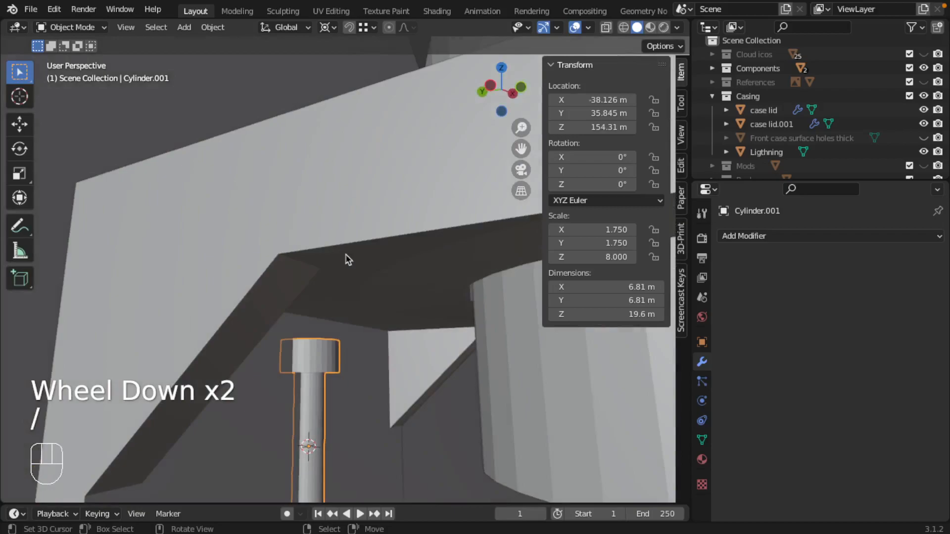
key(KP_3)
key(z)
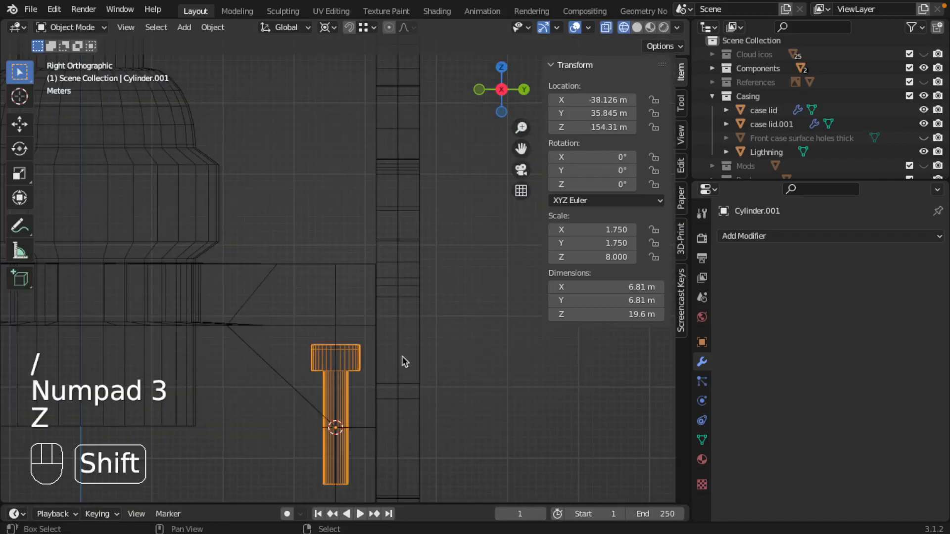
shift+middle_drag(403, 365, 360, 300)
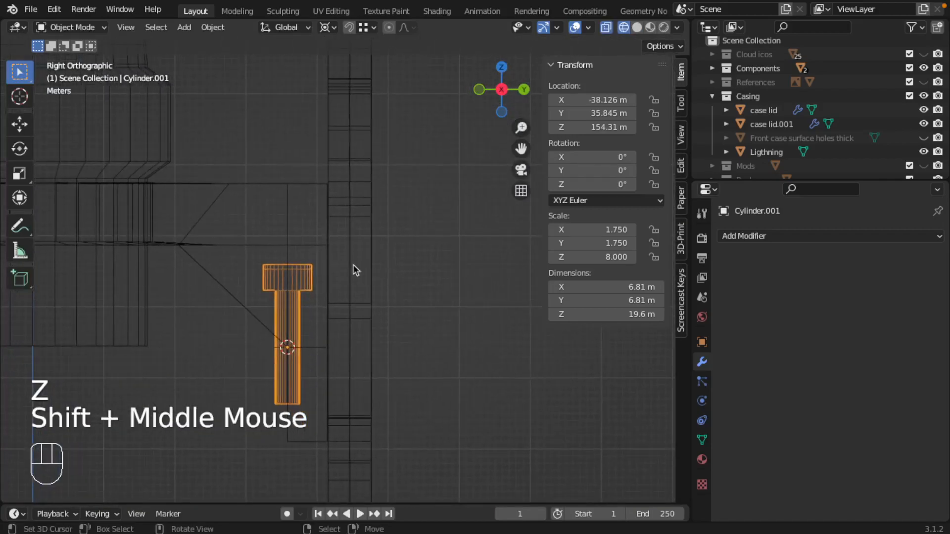
right_click(363, 235)
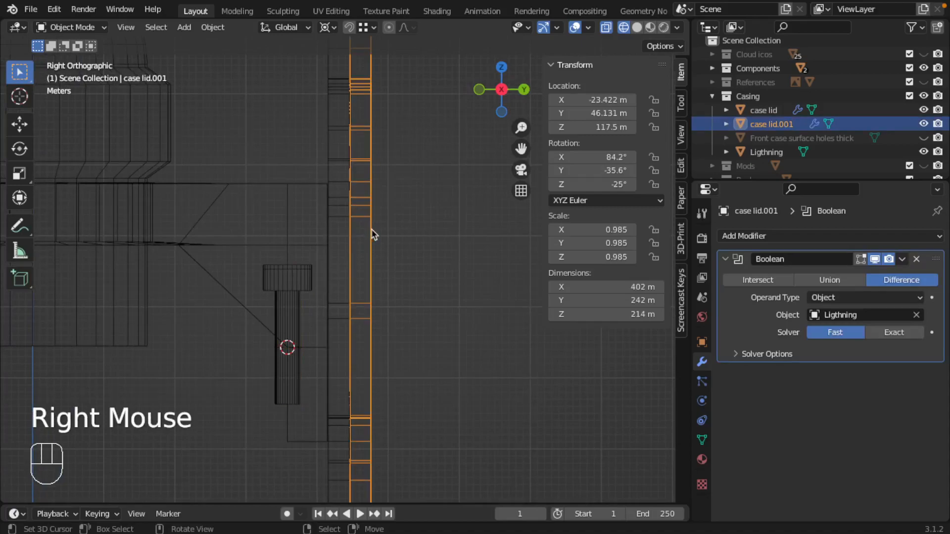
key(g)
key(y)
click(373, 230)
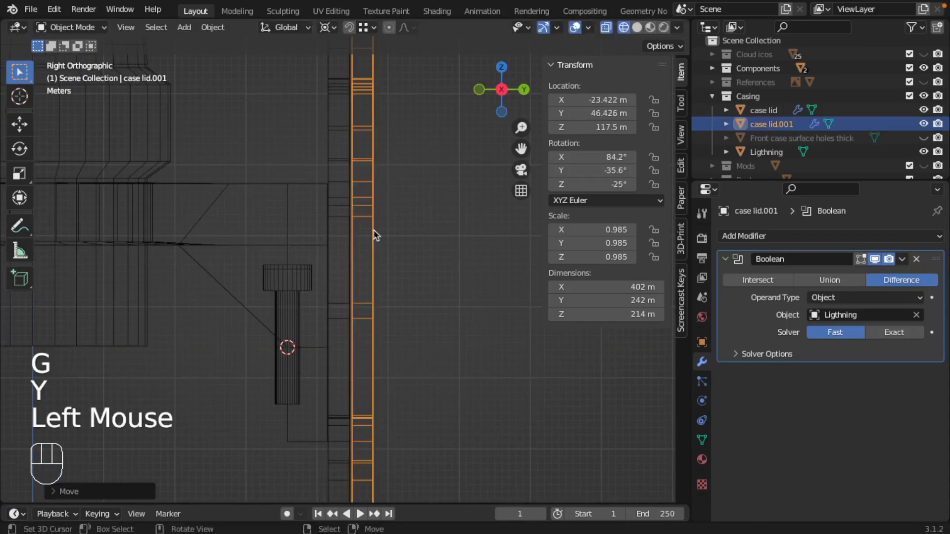
Step: Rotate the screw cylinder -90° about the X axis so its head points toward the lid
right_click(305, 284)
right_click(314, 289)
key(r)
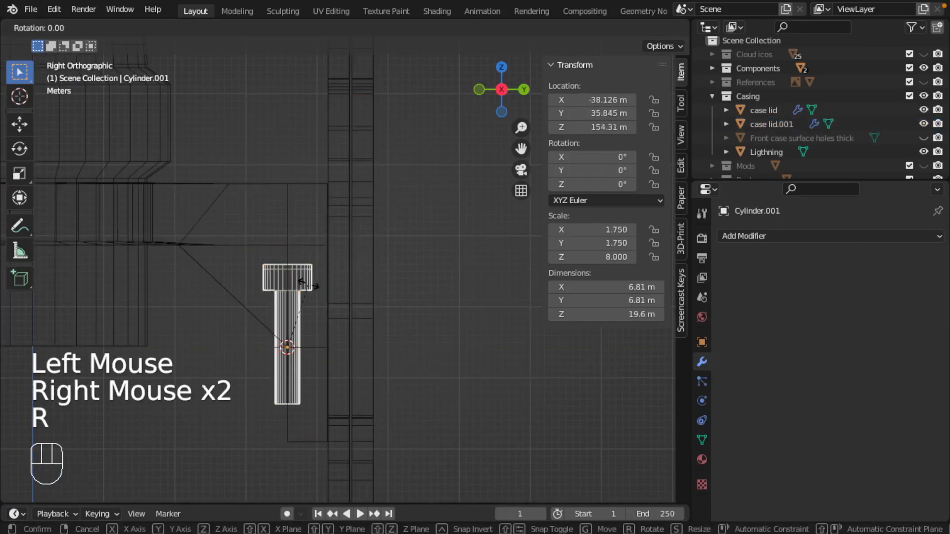
key(x)
key(KP_9)
key(KP_0)
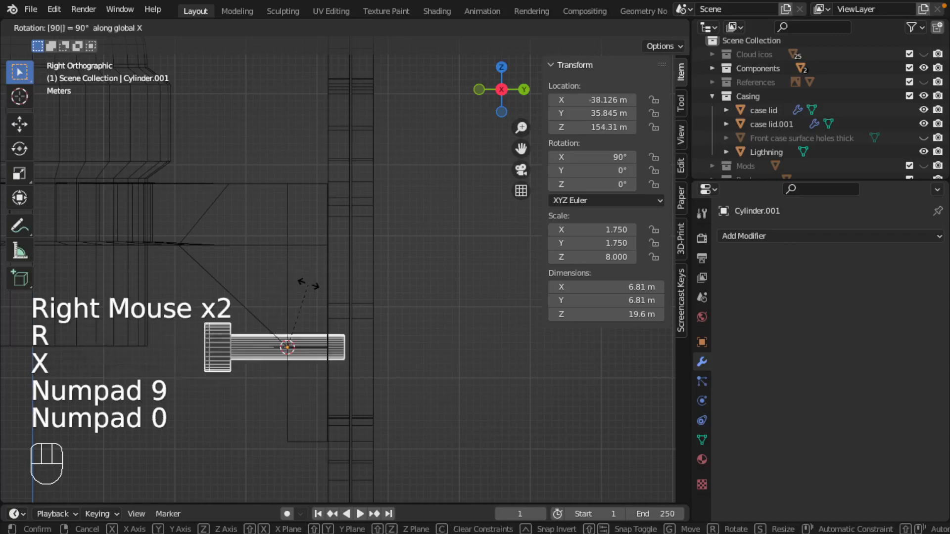
key(KP_Subtract)
key(Return)
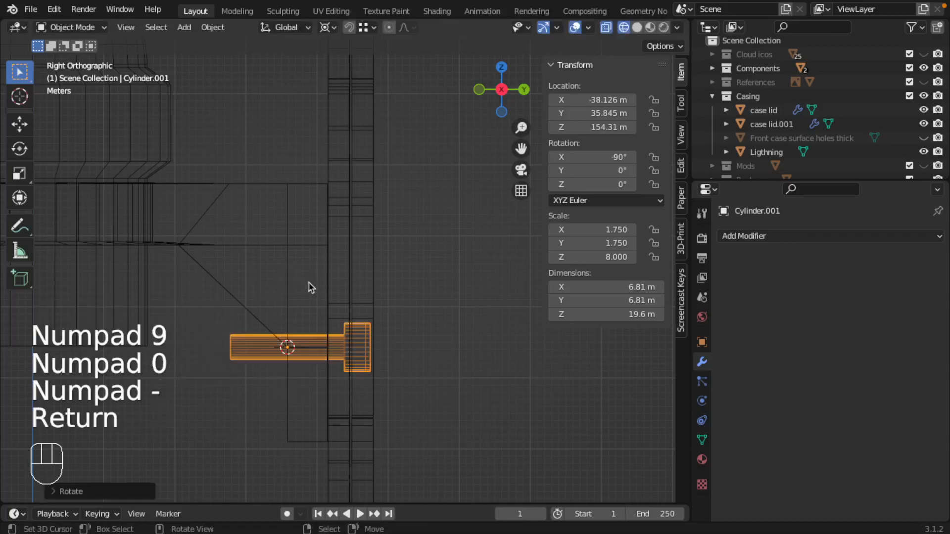
Step: Move the screw about 0.92 m along positive Y so its head sits farther into the lid
key(g)
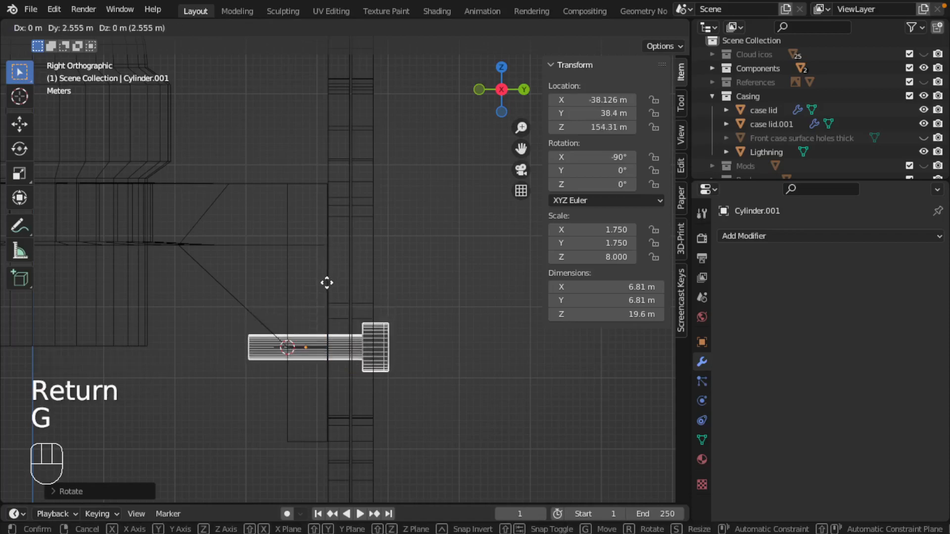
key(Escape)
scroll(355, 344, up, 2)
shift+middle_drag(357, 350, 361, 276)
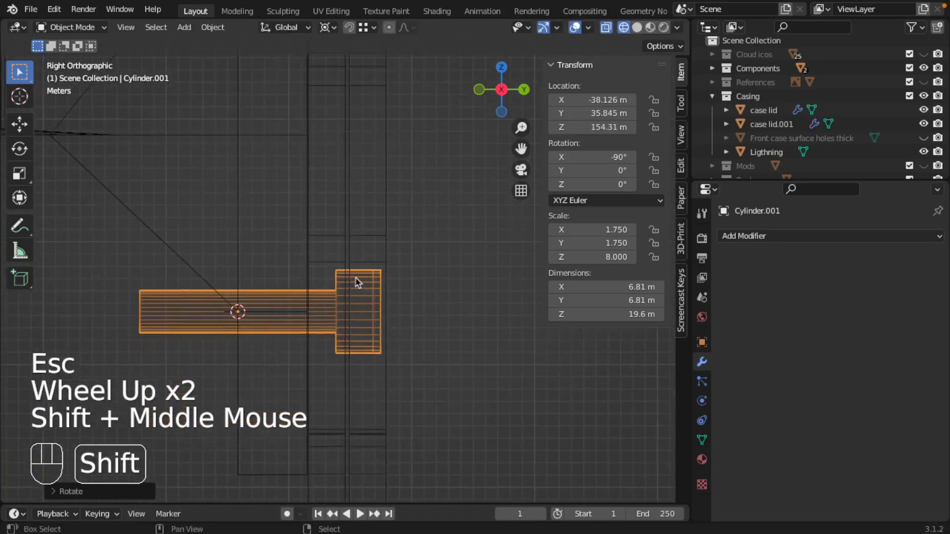
scroll(363, 297, up, 2)
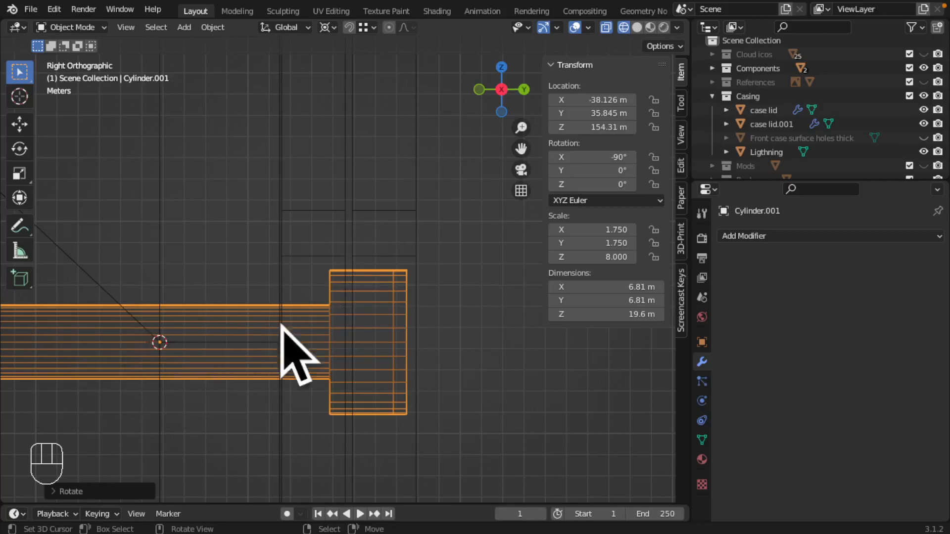
shift+middle_drag(381, 280, 339, 277)
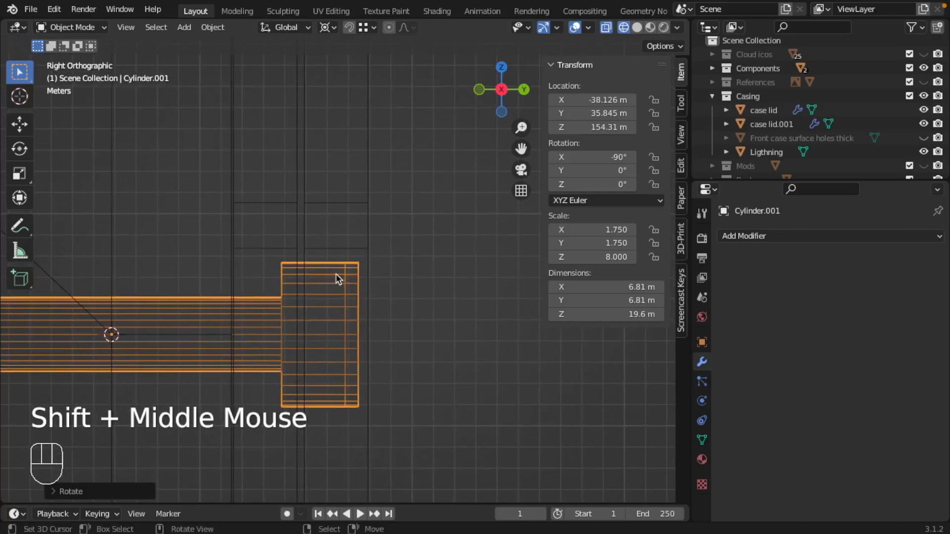
key(g)
key(x)
key(y)
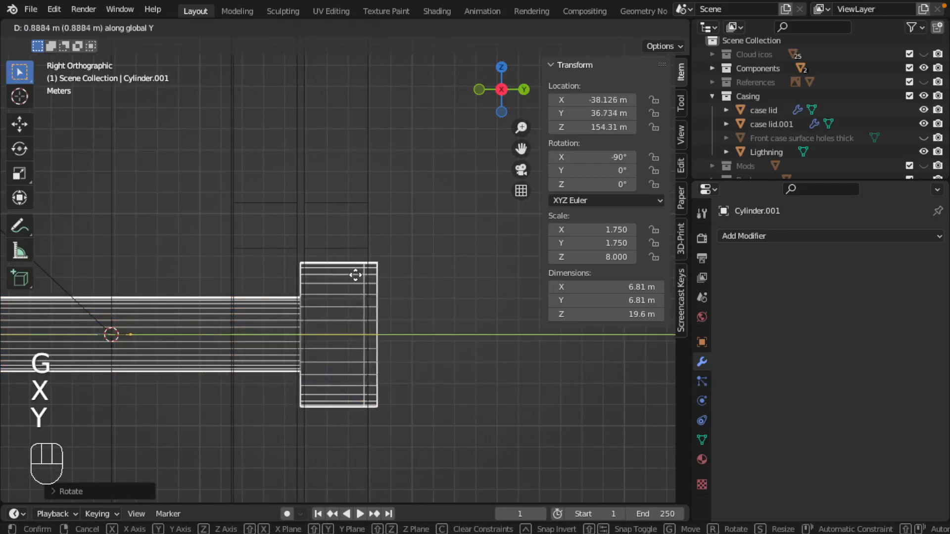
click(354, 274)
Step: Move the screw about 5.5 m down along the Z axis in the front view, into the lower part of the mounting plate
scroll(317, 298, down, 3)
scroll(313, 298, down, 1)
key(z)
mouse_move(361, 301)
middle_down()
mouse_move(345, 322)
mouse_move(382, 320)
mouse_move(420, 275)
mouse_move(518, 263)
mouse_move(542, 273)
middle_up()
key(KP_1)
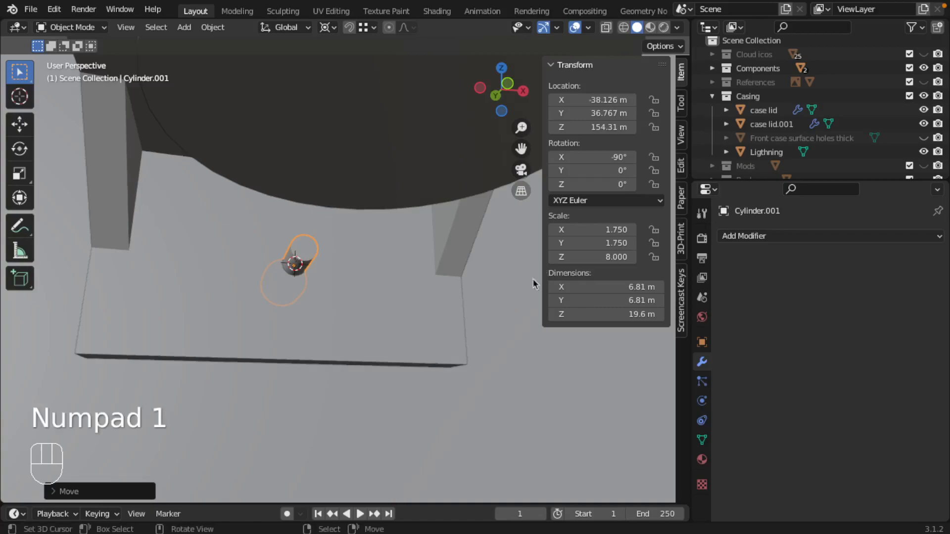
key(KP_1)
scroll(284, 297, down, 4)
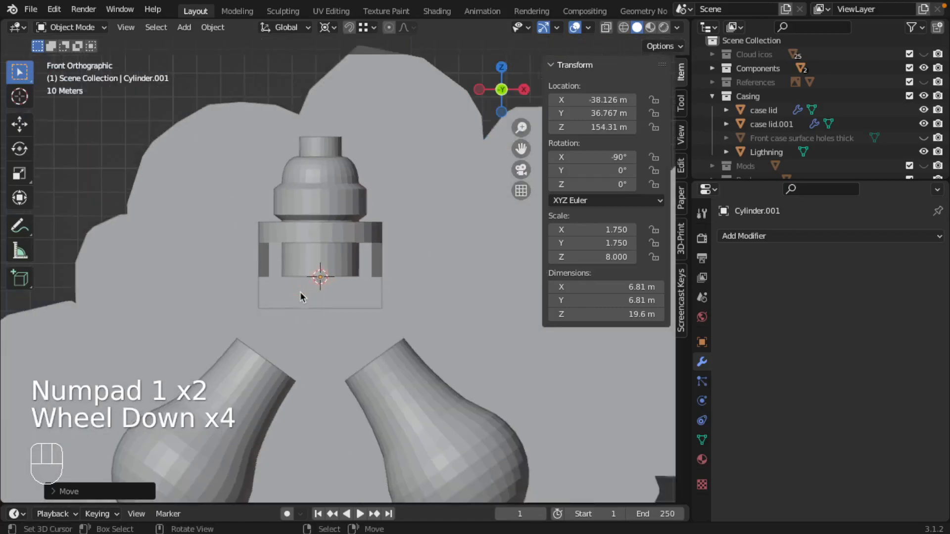
scroll(301, 295, up, 2)
shift+middle_drag(301, 291, 325, 253)
key(g)
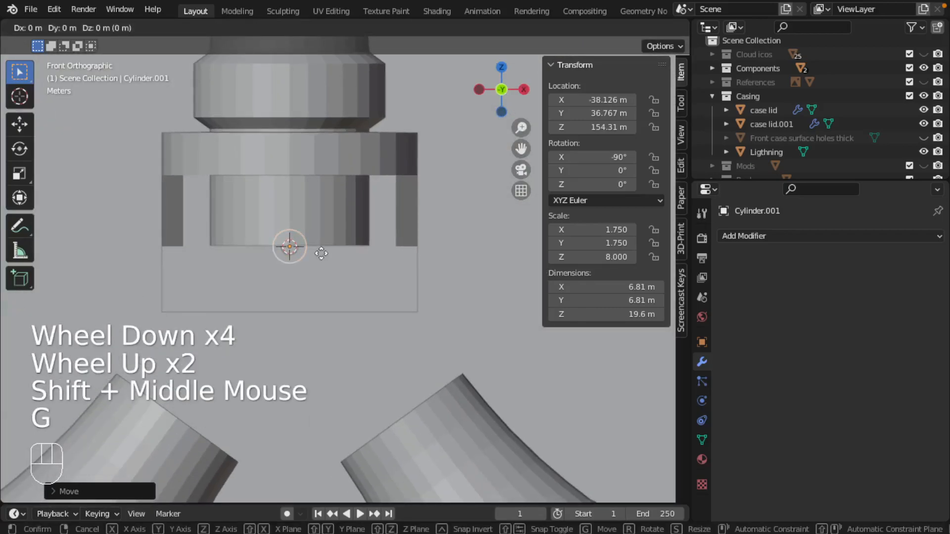
key(z)
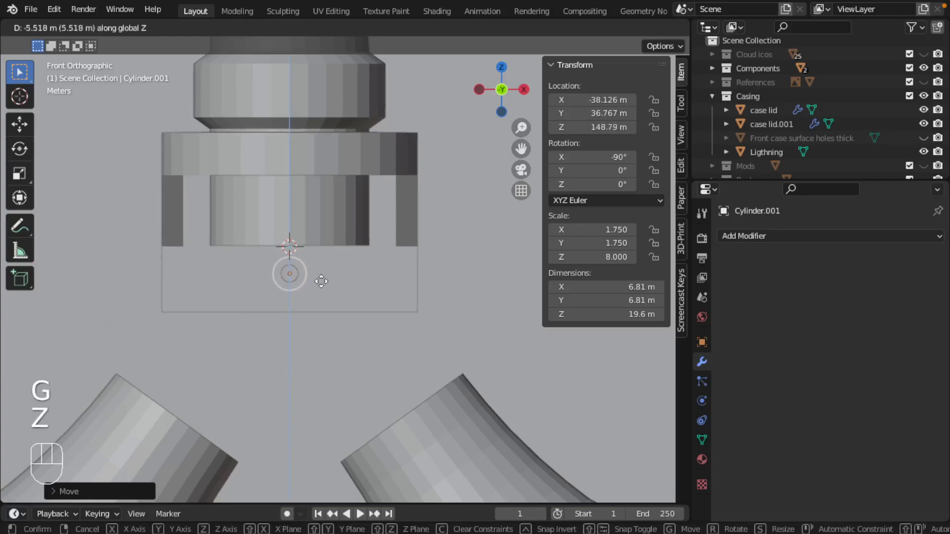
click(320, 280)
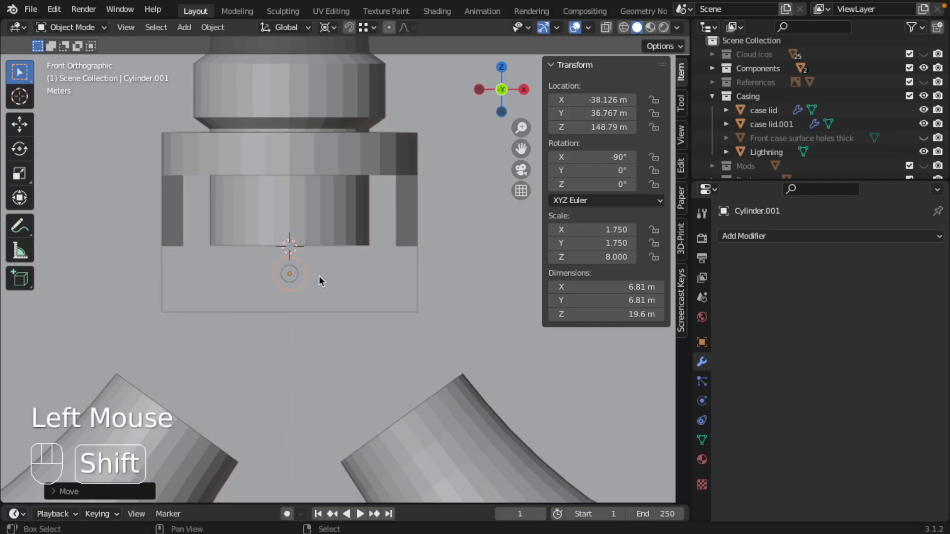
Step: Duplicate the screw and place the copy higher and toward negative X, at about X -48.88 m and Z 159.26 m
key(shift+d)
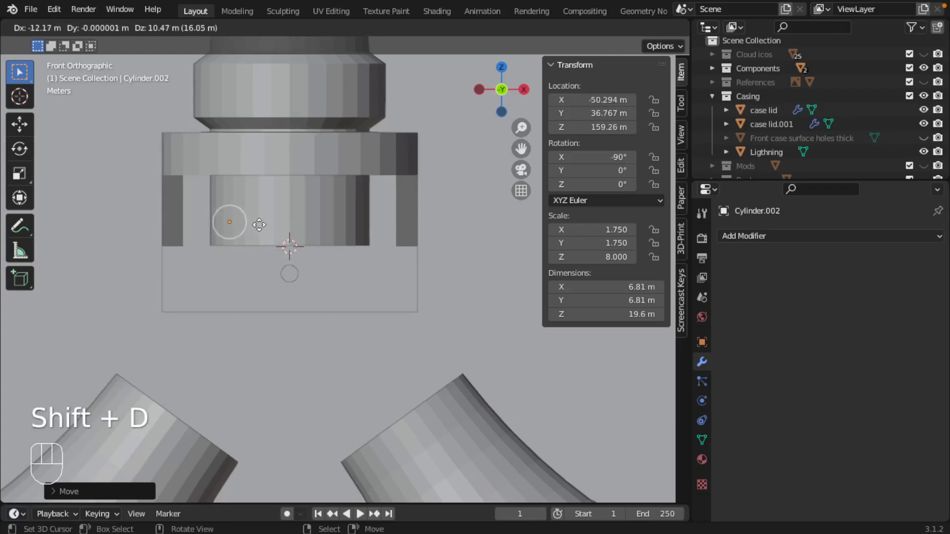
click(258, 225)
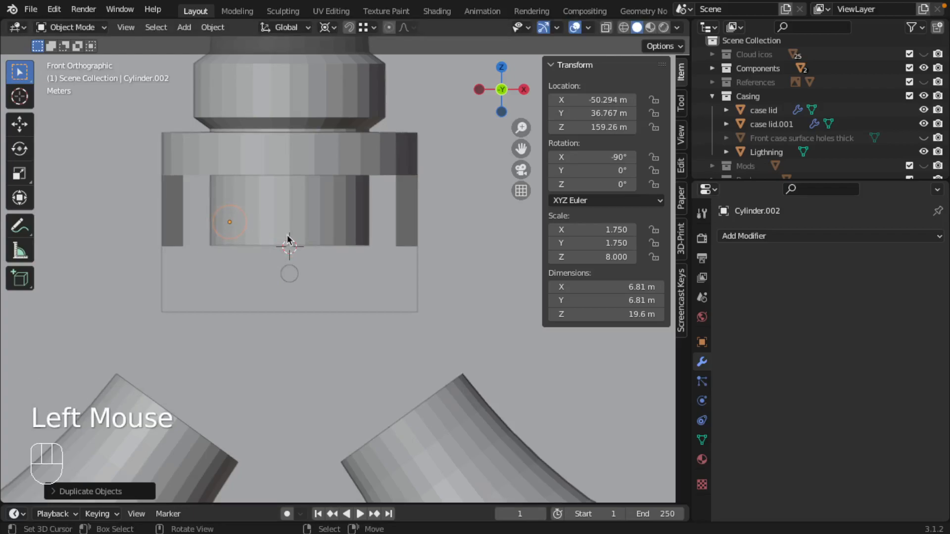
key(g)
click(294, 241)
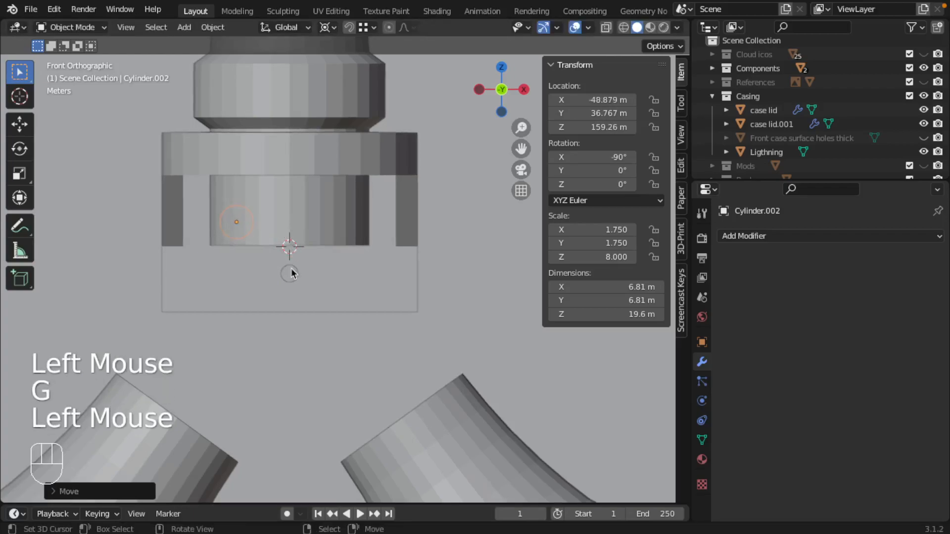
Step: Add a Mirror modifier on the X axis to the duplicated screw
right_click(296, 172)
middle_drag(233, 231, 271, 196)
right_click(271, 196)
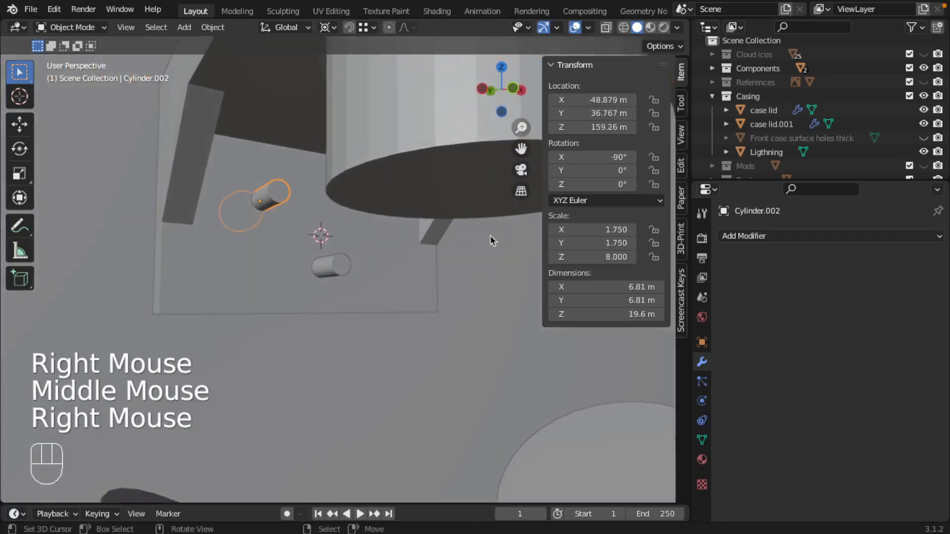
click(789, 237)
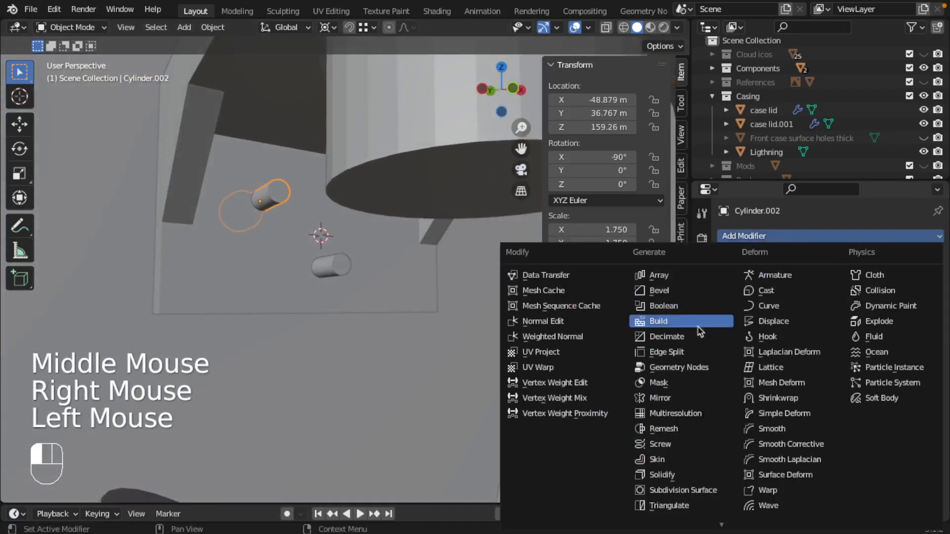
click(665, 396)
scroll(331, 153, up, 1)
scroll(318, 147, down, 2)
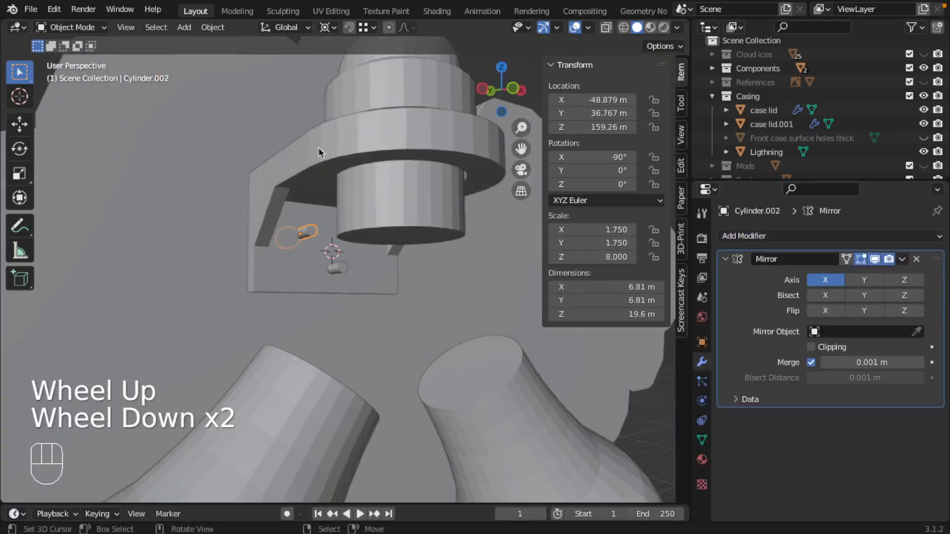
Step: Rename the ring holder object to Socket holder and put it in the Casing collection
right_click(319, 147)
scroll(775, 142, down, 4)
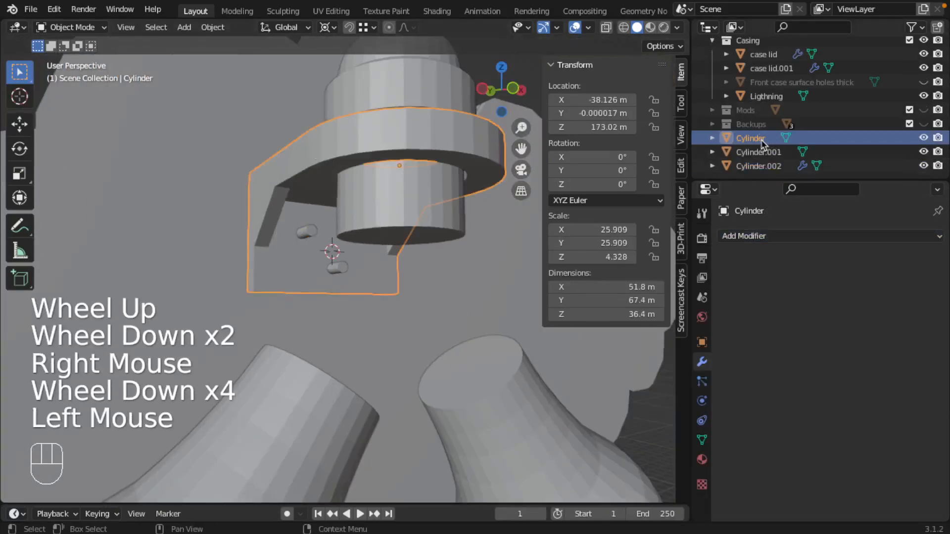
double_click(762, 138)
text(SOCKET)
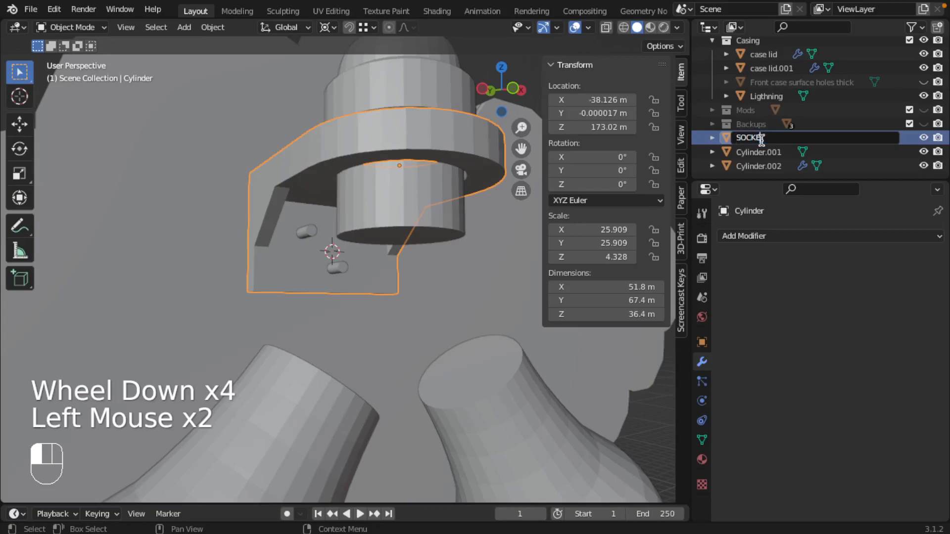
key(BackSpace)
key(BackSpace)
key(BackSpace)
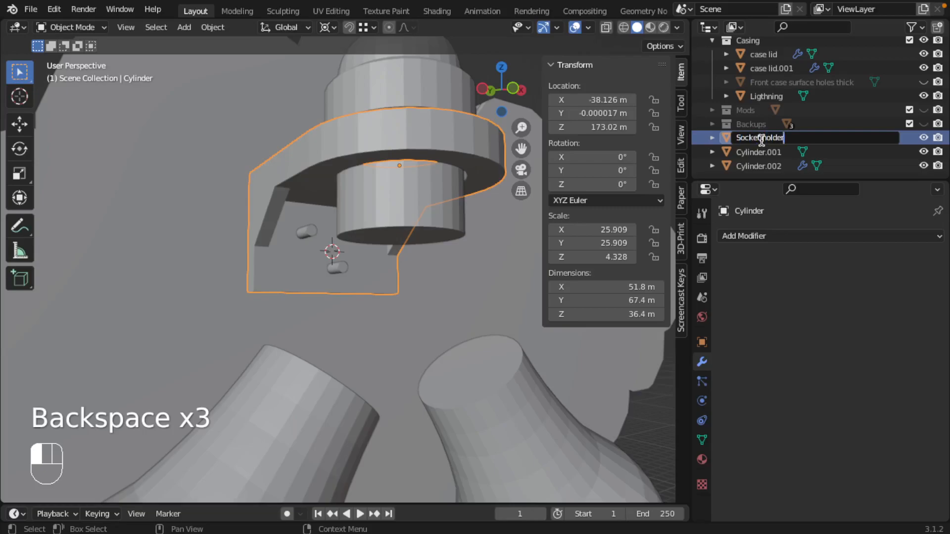
key(Return)
drag(757, 166, 766, 81)
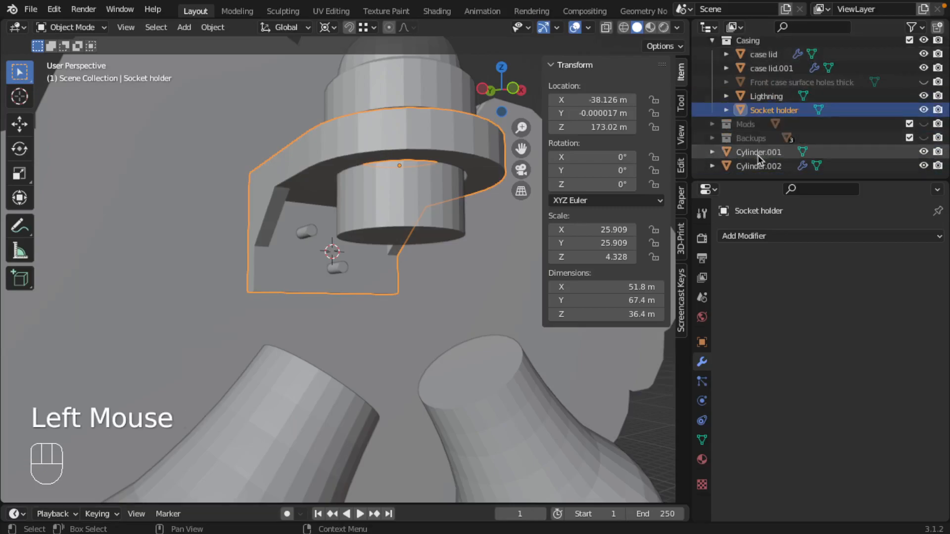
Step: Rename the lower screw and its duplicate M3x16
click(758, 154)
double_click(758, 153)
text(M3)
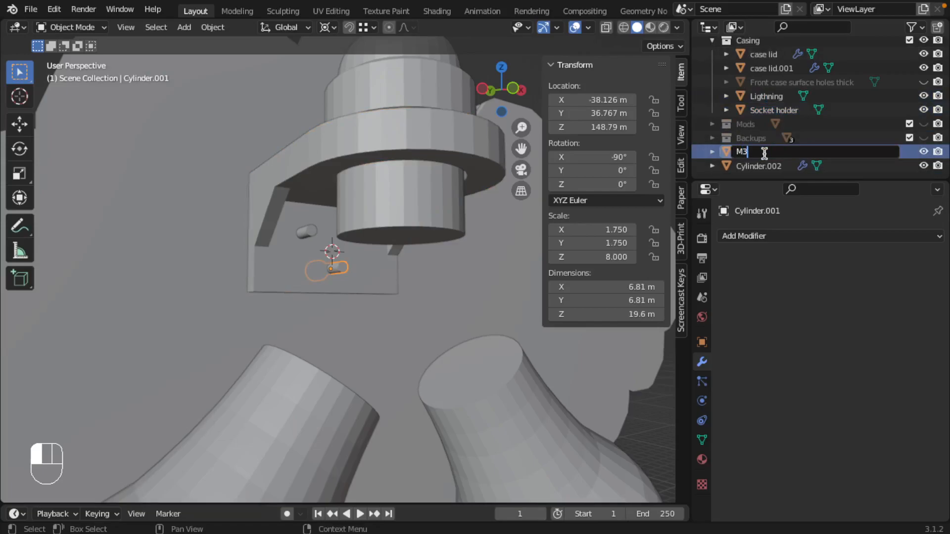
key(Return)
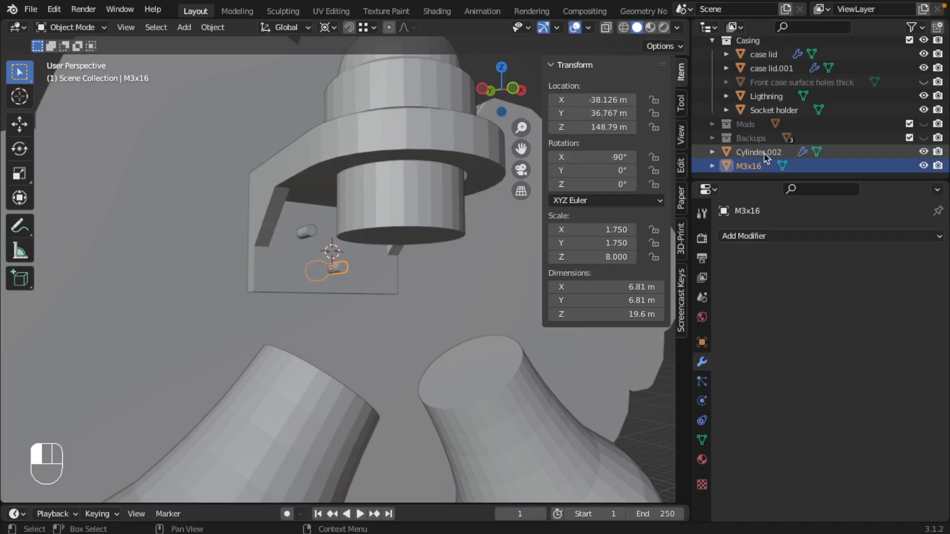
click(764, 153)
double_click(764, 154)
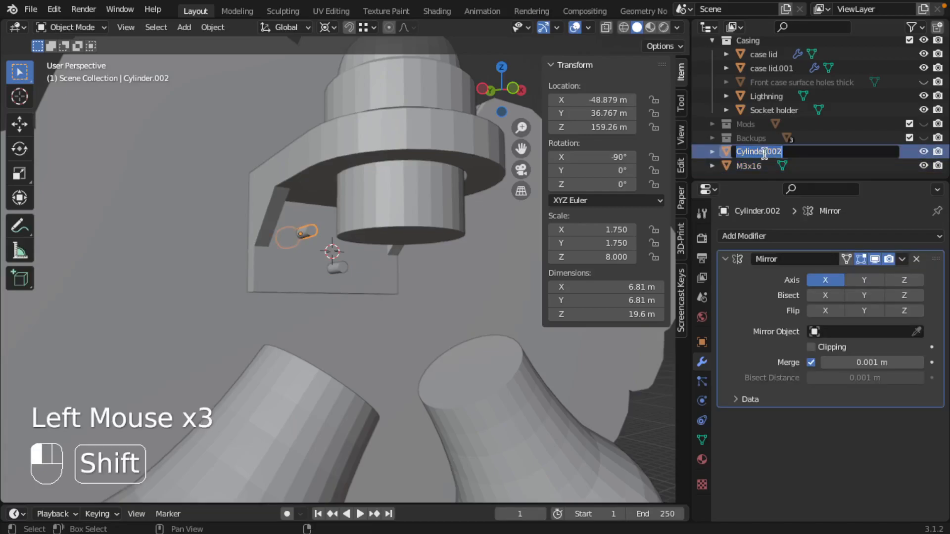
text(M3x1)
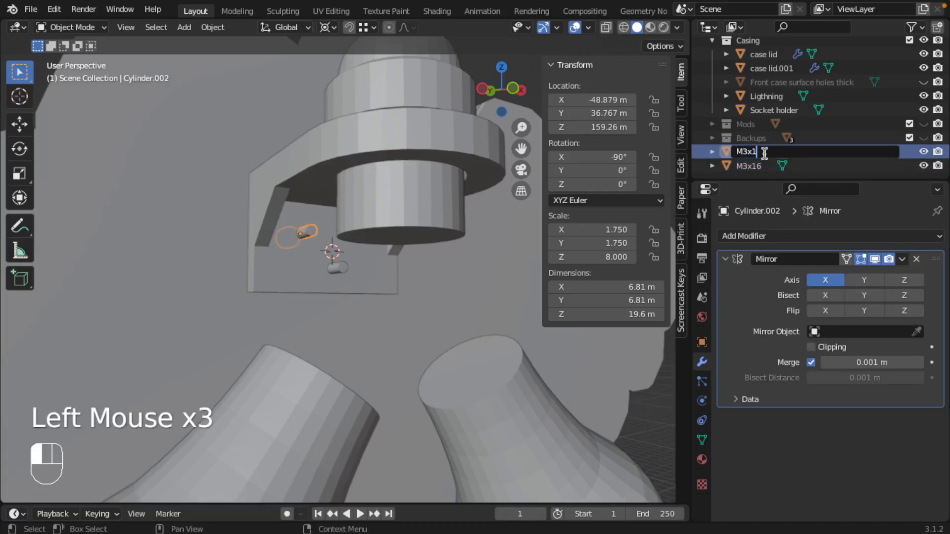
text(6)
key(Return)
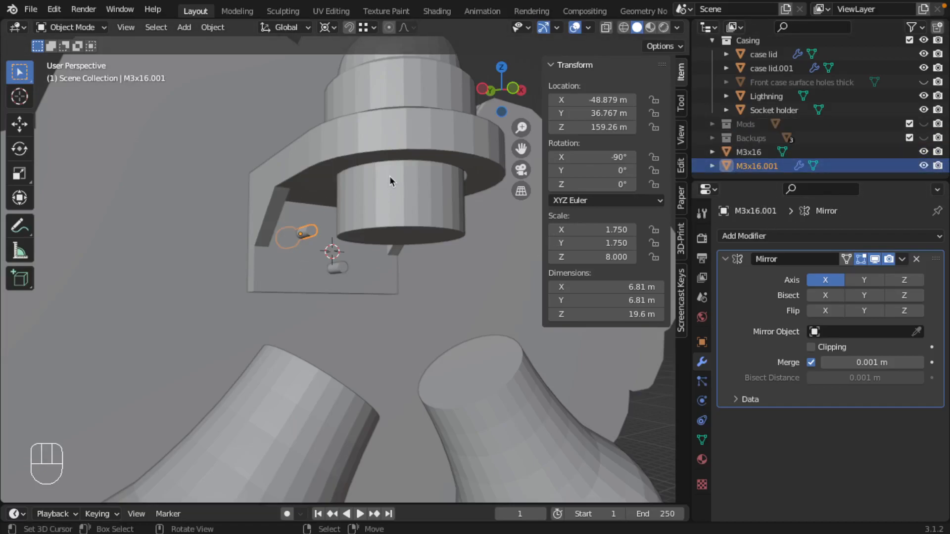
Step: Set Socket holder as the mirror object of the duplicated screw's Mirror modifier
right_click(388, 141)
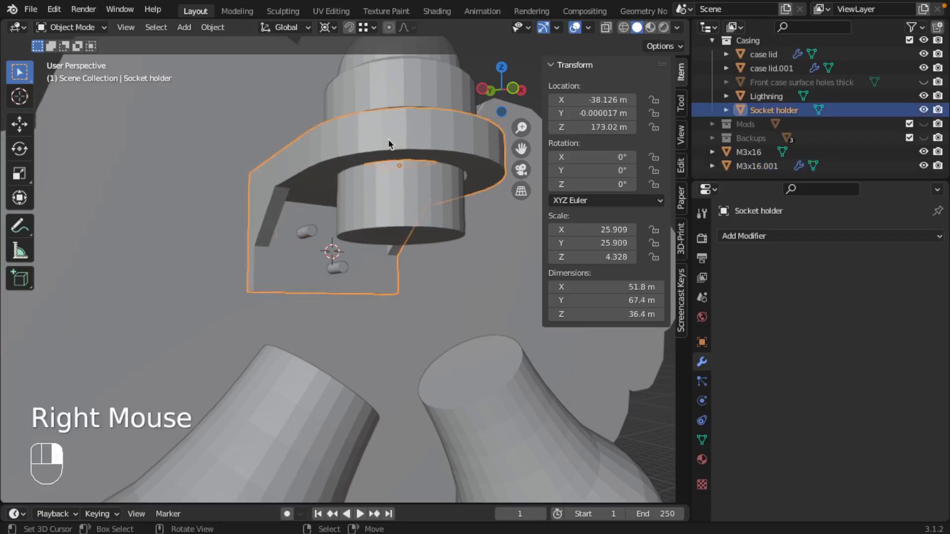
right_click(307, 234)
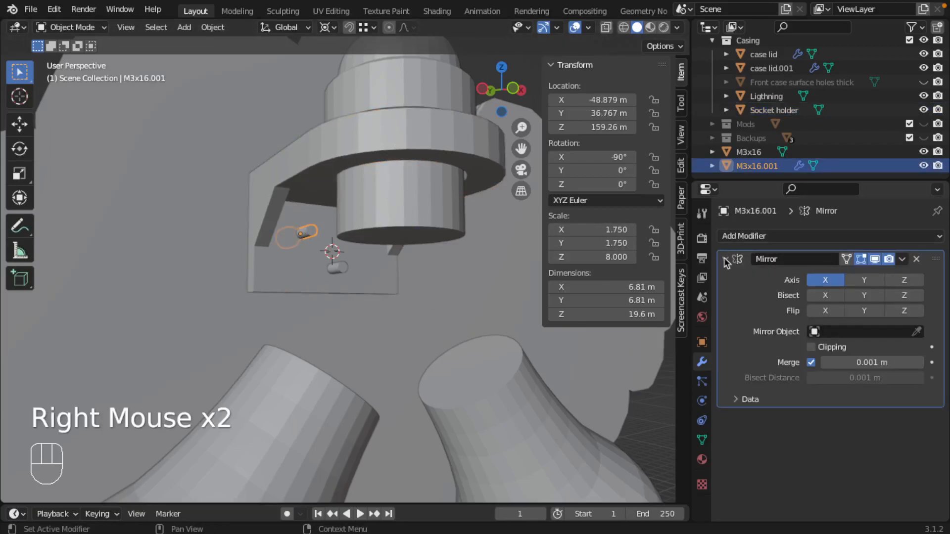
click(844, 333)
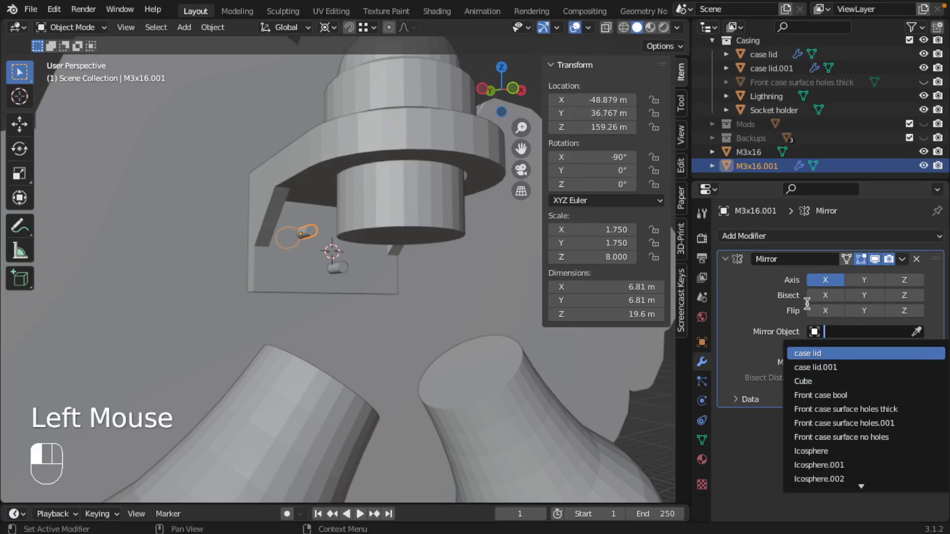
text(holer)
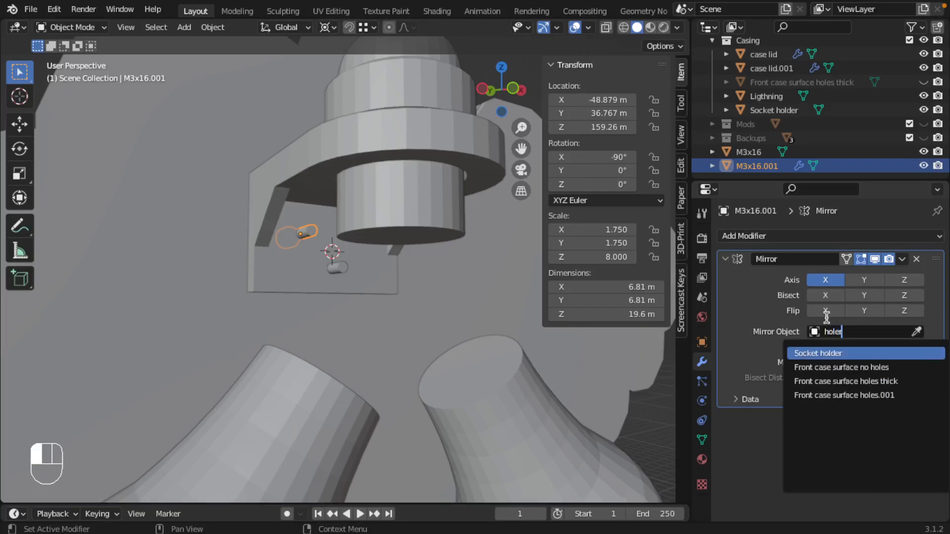
key(Return)
middle_drag(394, 331, 353, 257)
Step: Add a Boolean Difference modifier to the socket holder and duplicate it
right_click(304, 175)
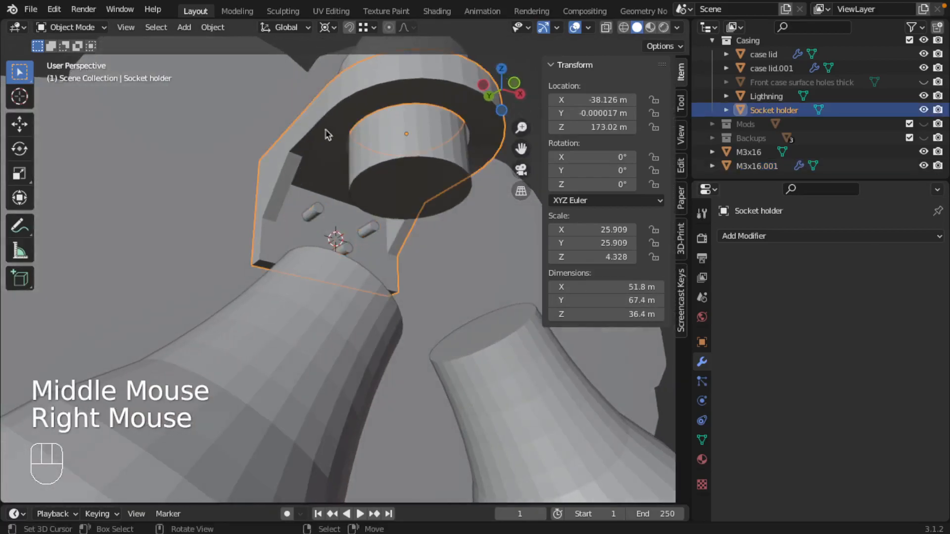
click(742, 236)
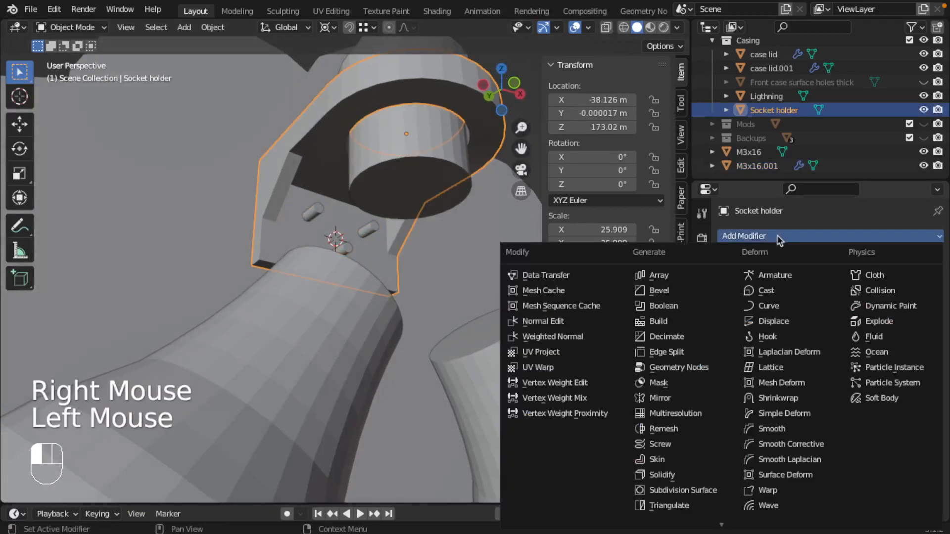
click(685, 307)
click(902, 259)
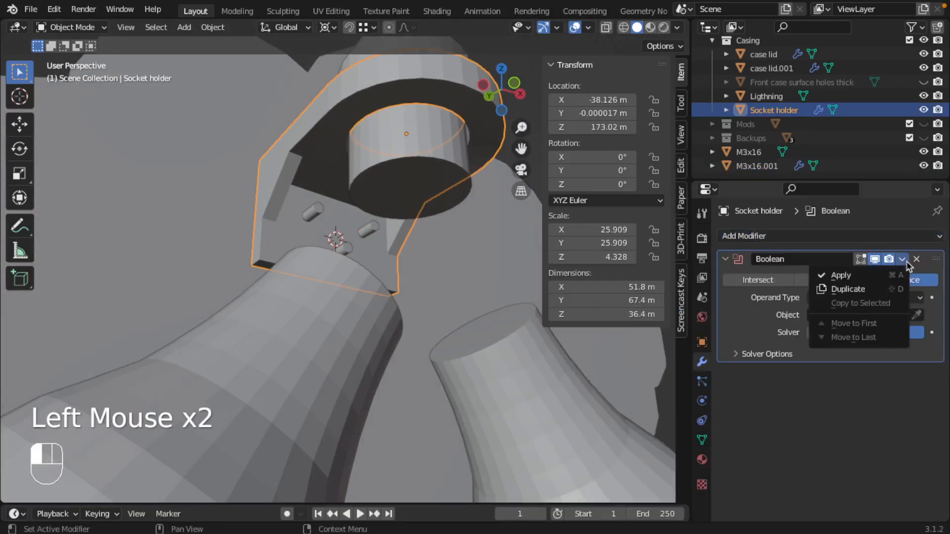
click(871, 292)
Step: Set the two Boolean objects to M3x16 and M3x16.001, and check the holder's screw holes in local view
click(862, 316)
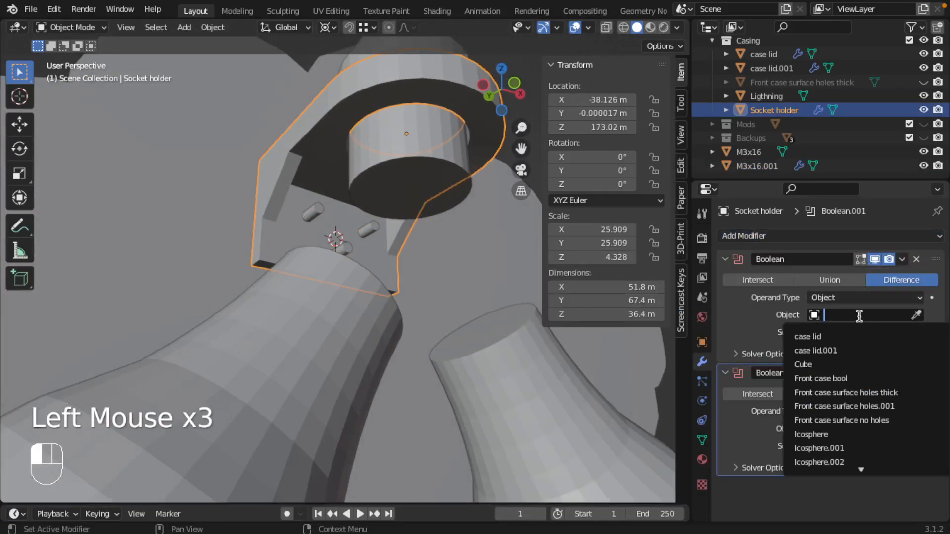
text(m3)
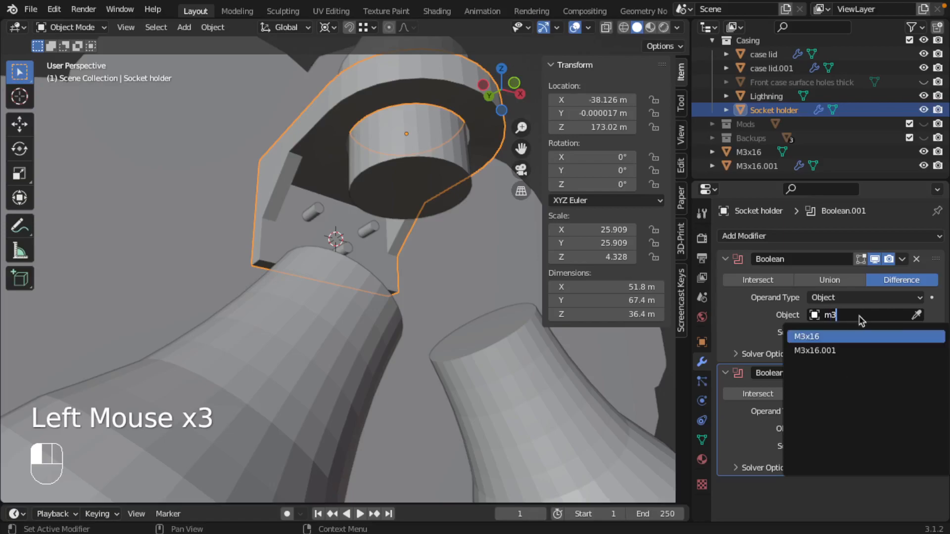
key(Return)
click(846, 428)
text(m)
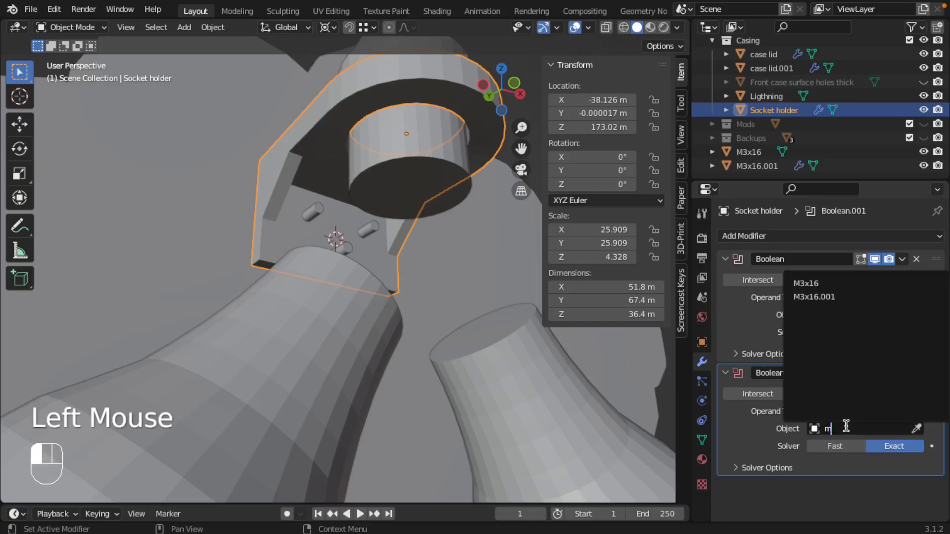
text(3)
key(Down)
key(Return)
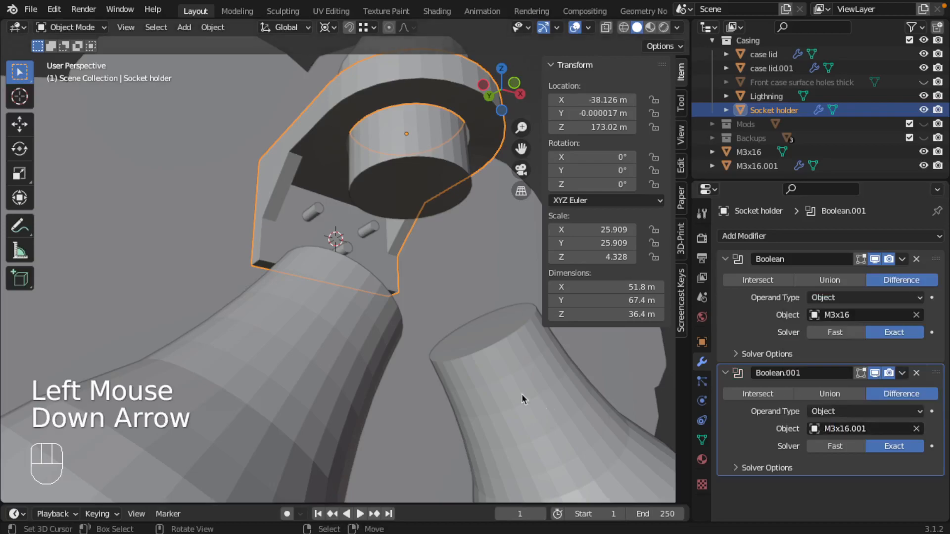
key(slash)
middle_drag(345, 216, 367, 332)
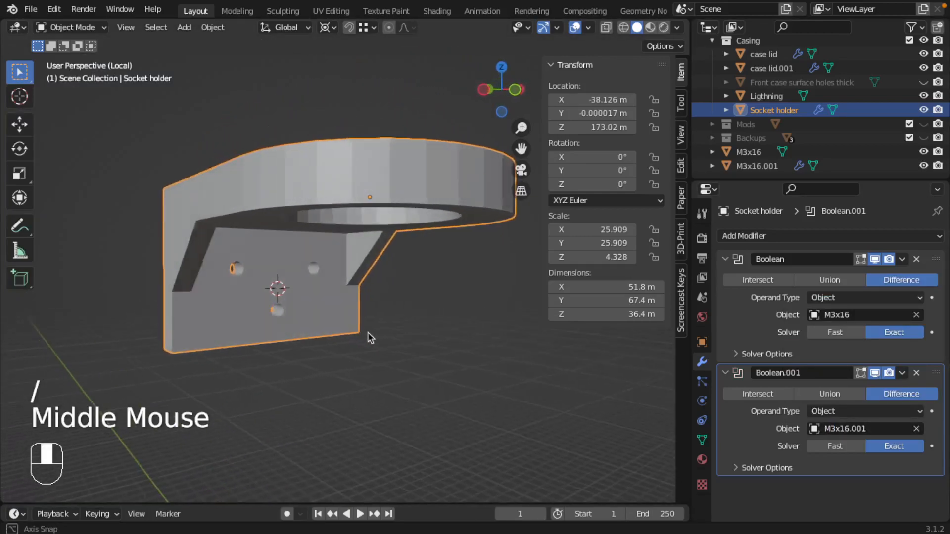
key(slash)
Step: Isolate the case lid in local view and add a Boolean Difference modifier with M3x16 as its object
right_click(189, 227)
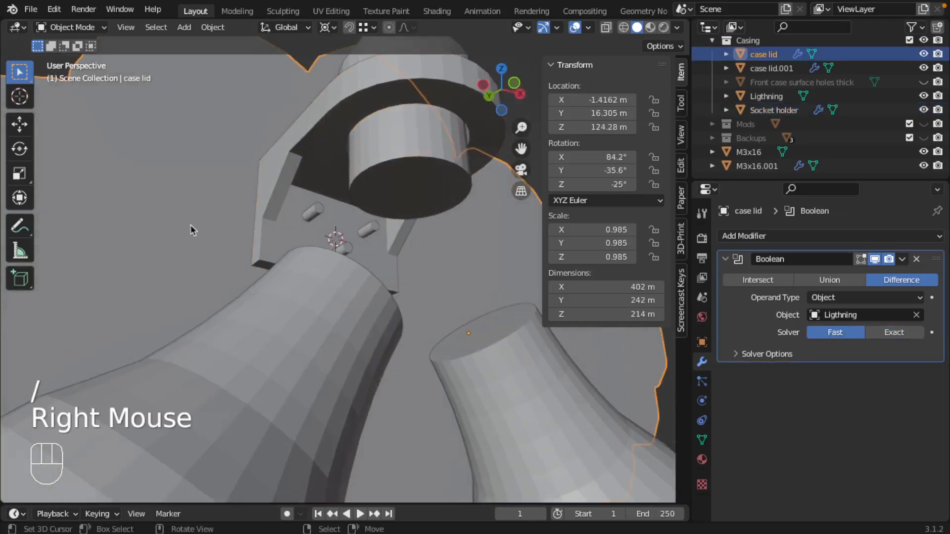
scroll(203, 206, down, 2)
key(slash)
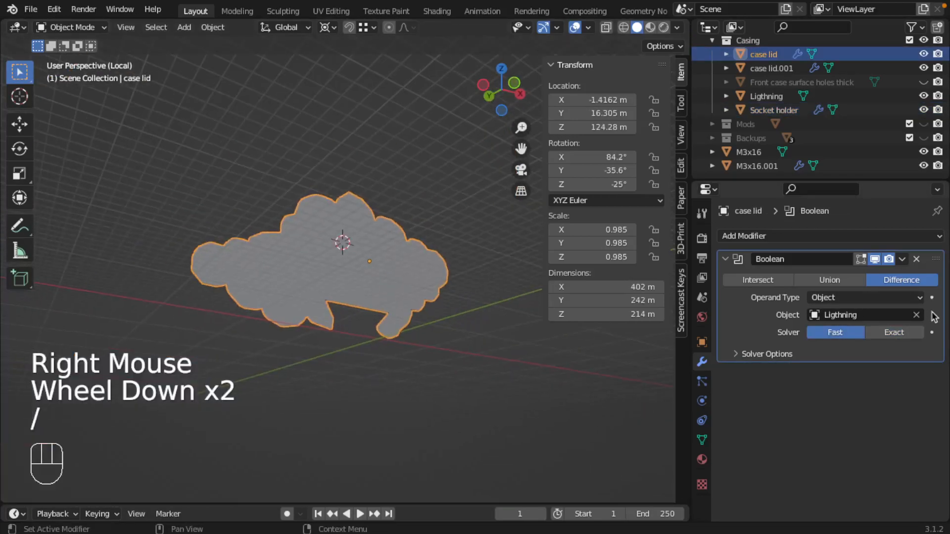
scroll(895, 299, up, 1)
click(723, 258)
click(743, 236)
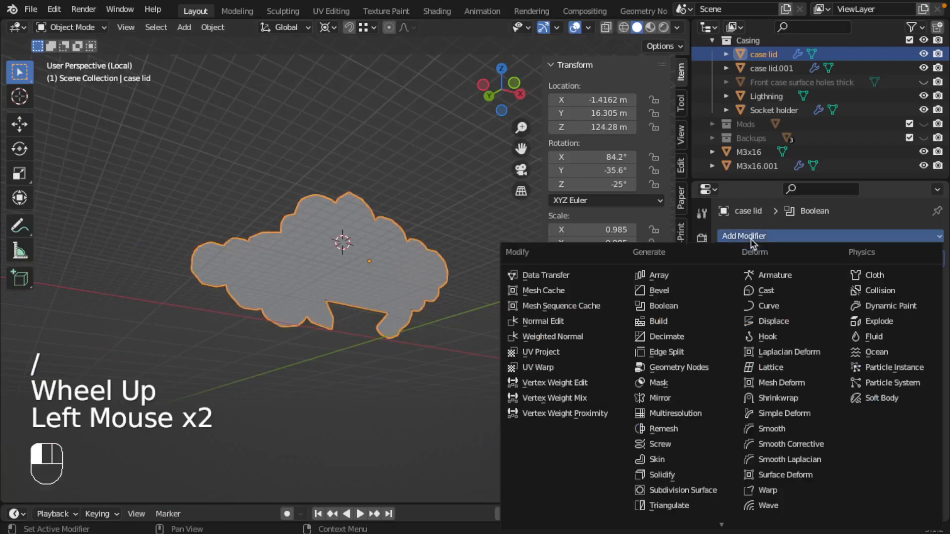
click(713, 244)
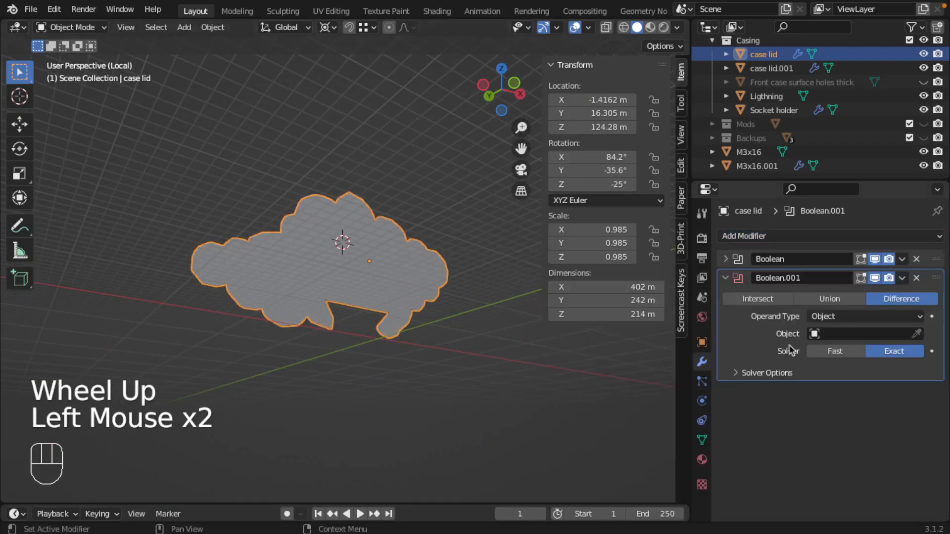
click(849, 335)
text(m3)
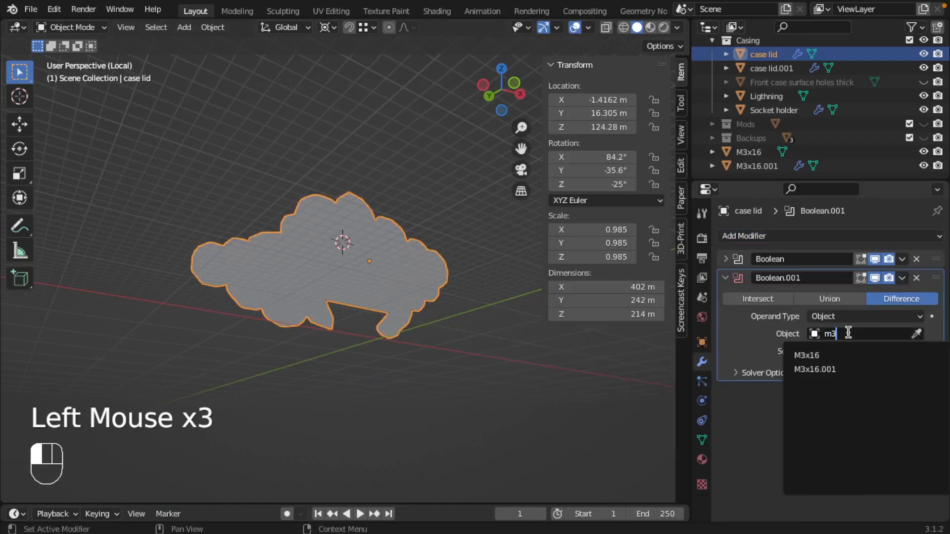
key(Return)
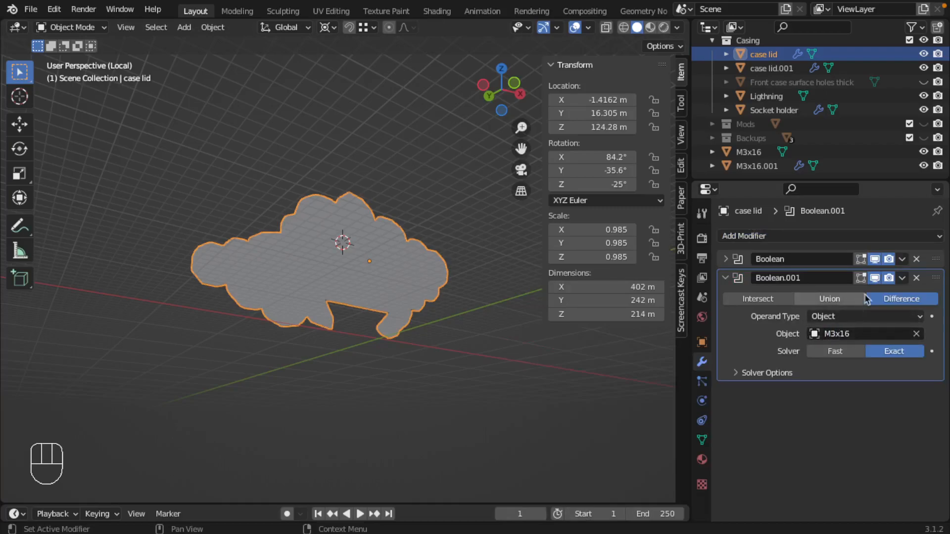
Step: Duplicate the case lid's M3x16 Boolean, set the copy's object to M3x16.001, and check the lid's screw holes
click(902, 278)
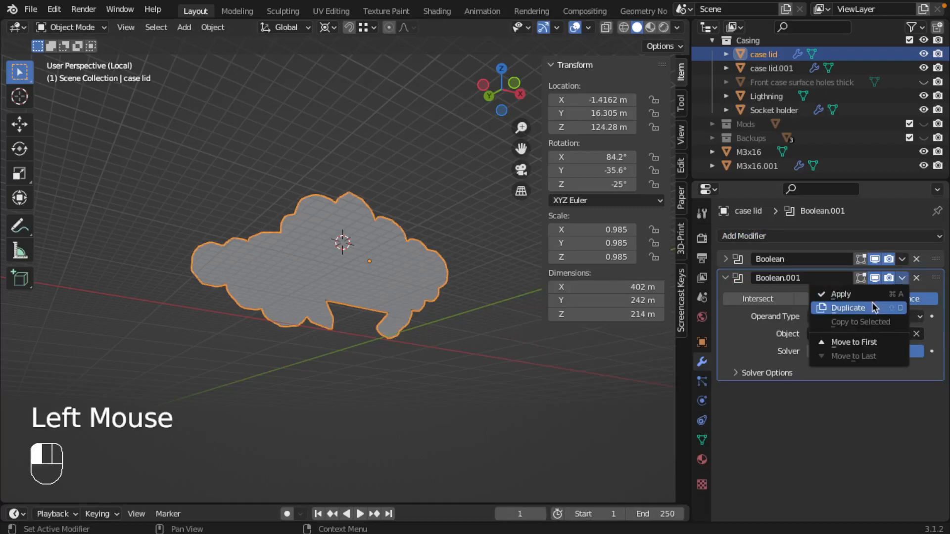
click(872, 312)
double_click(854, 447)
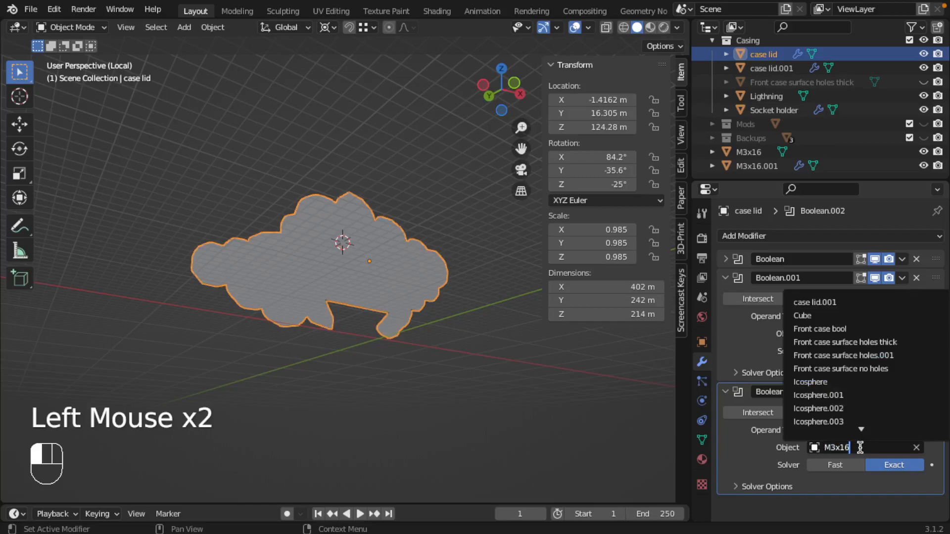
text(.00)
key(Return)
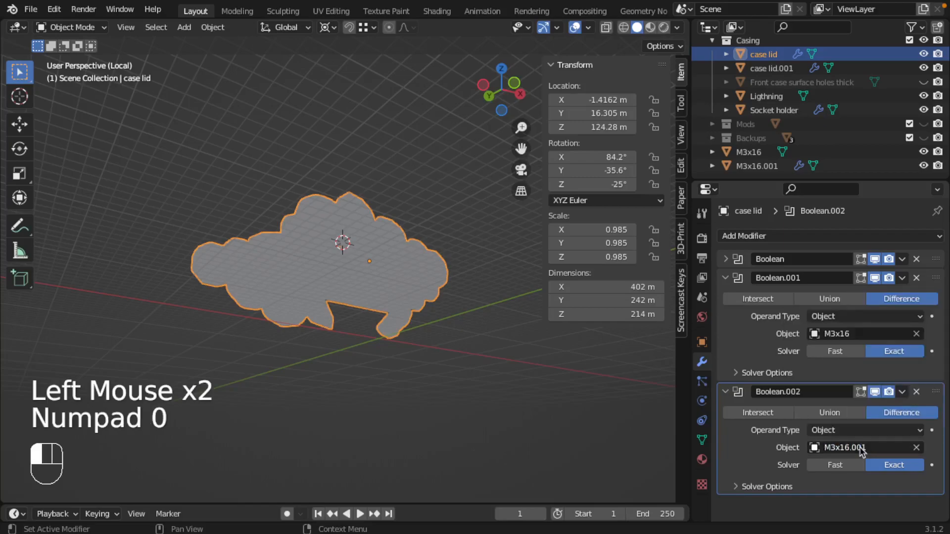
scroll(375, 267, up, 4)
shift+scroll(333, 229, down, 1)
shift+middle_drag(333, 229, 262, 271)
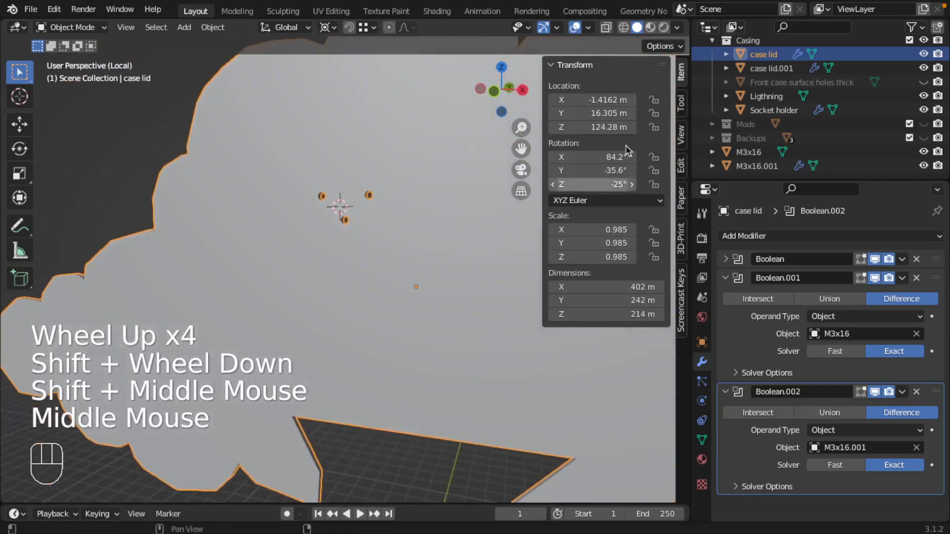
Step: Leave the case lid's local view, select case lid.001 and isolate it in local view
click(292, 237)
scroll(293, 238, down, 1)
scroll(293, 238, down, 1)
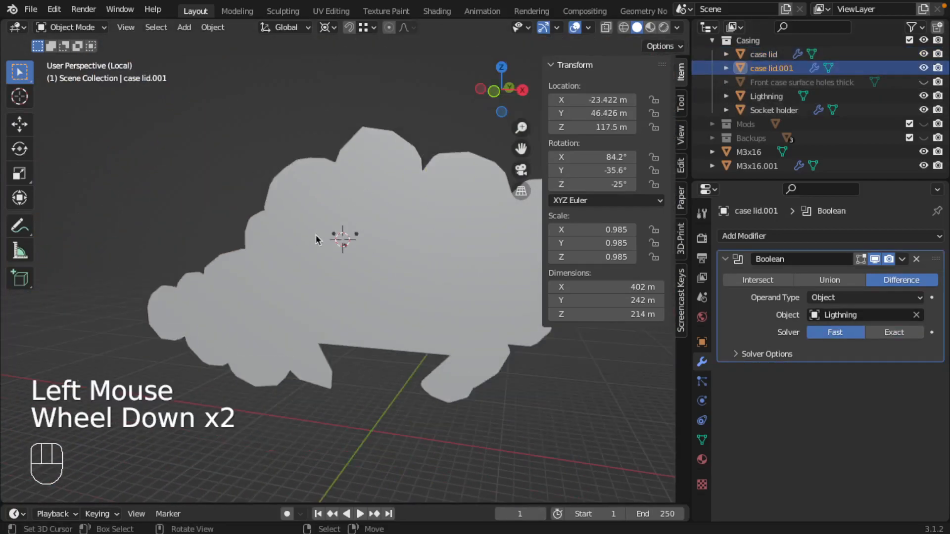
key(slash)
middle_drag(318, 237, 329, 220)
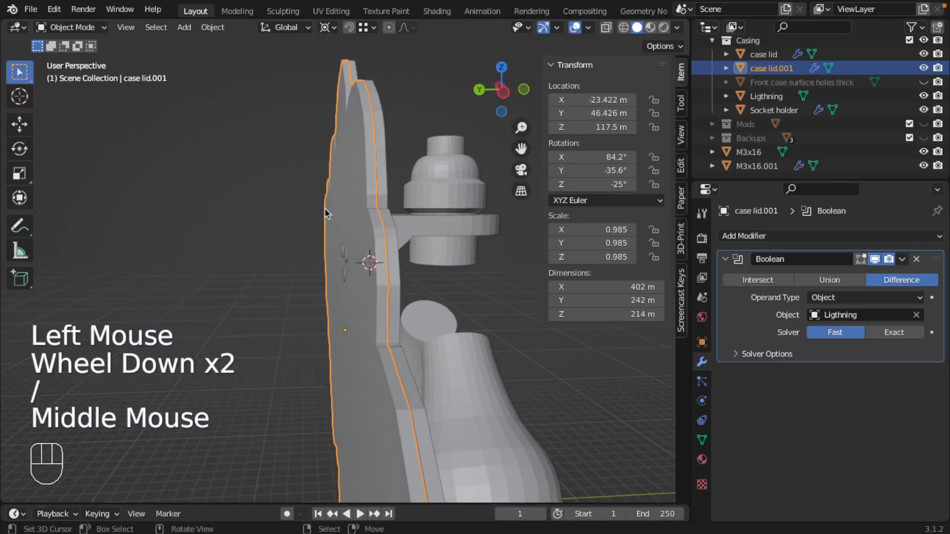
right_click(338, 216)
right_click(342, 219)
right_click(332, 218)
key(slash)
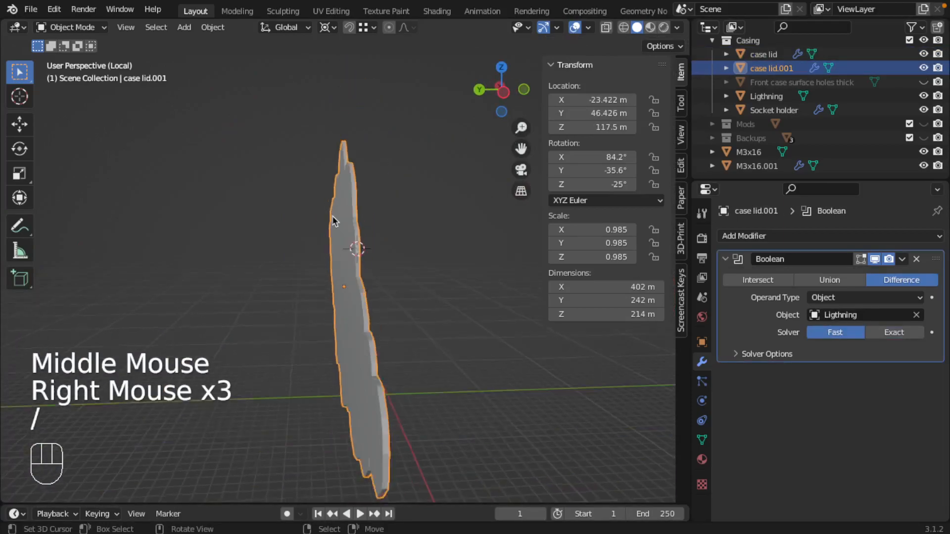
middle_drag(348, 218, 453, 248)
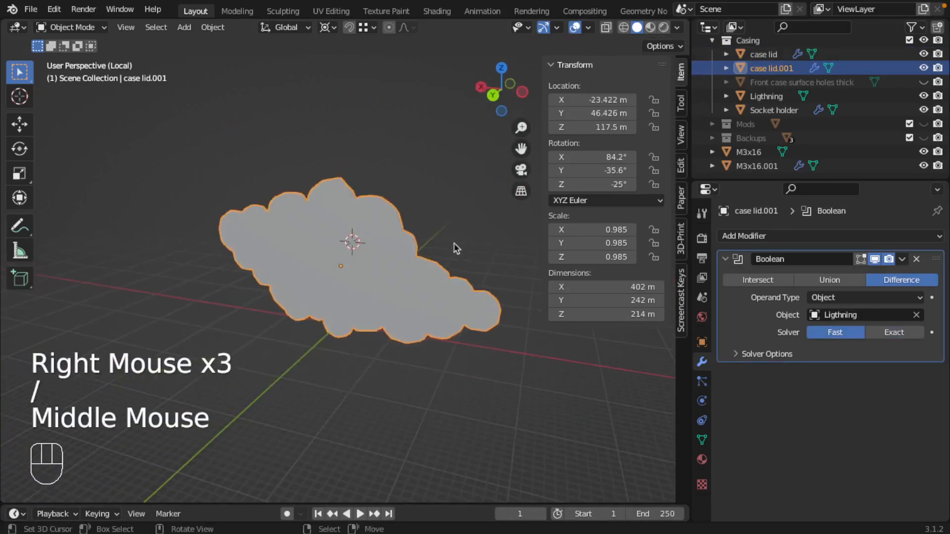
Step: Add a Boolean Difference modifier to case lid.001 with M3x16 as its object
click(725, 258)
click(744, 236)
click(658, 319)
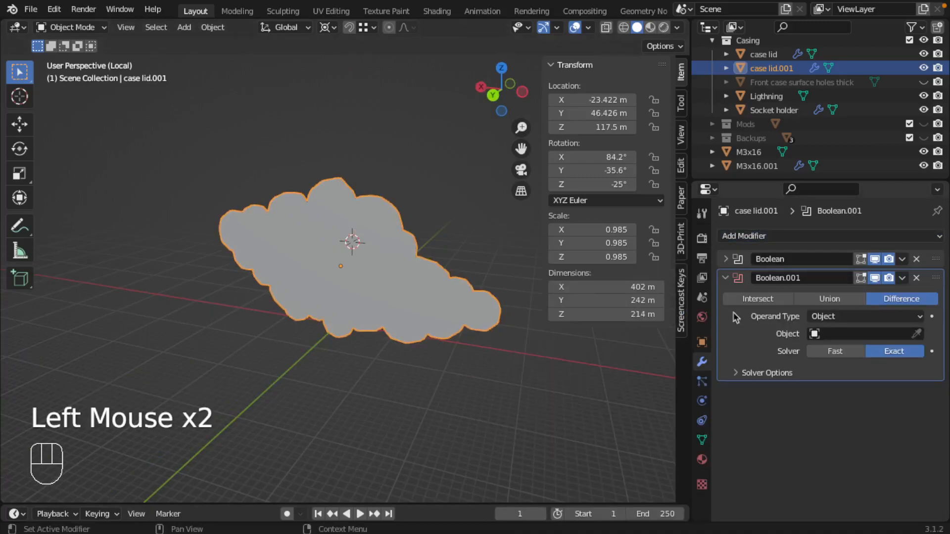
click(846, 335)
text(m3)
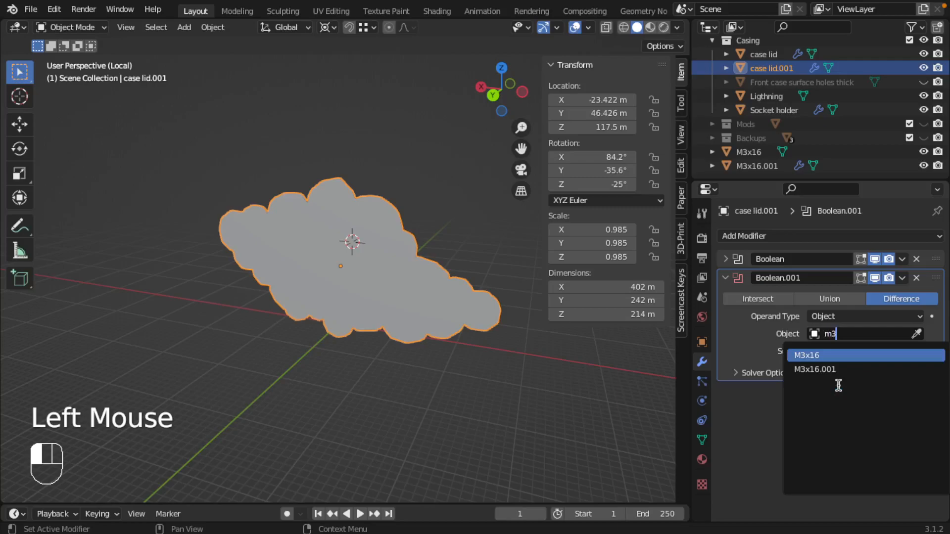
key(Return)
Step: Duplicate the M3x16 Boolean on case lid.001, set the copy's object to M3x16.001, and check the holes before leaving local view
click(903, 277)
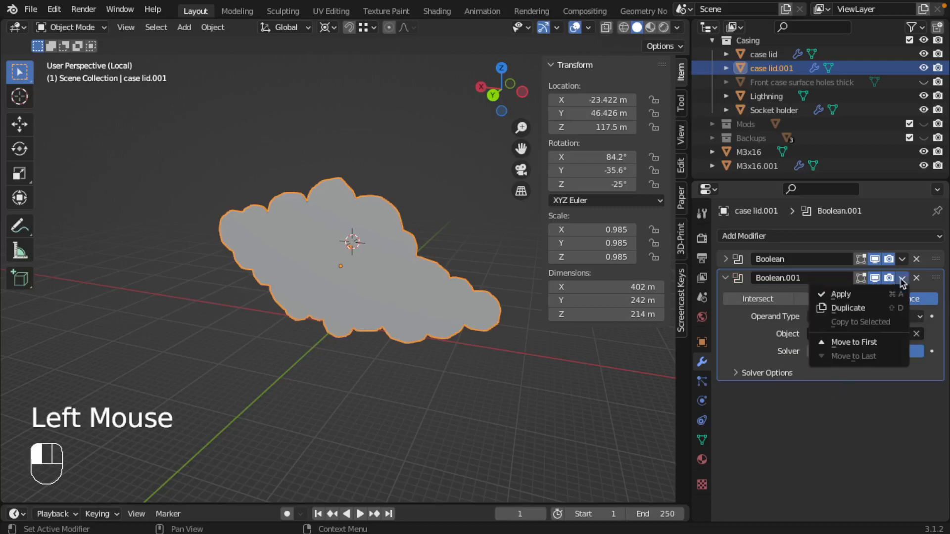
click(877, 312)
click(865, 456)
click(867, 448)
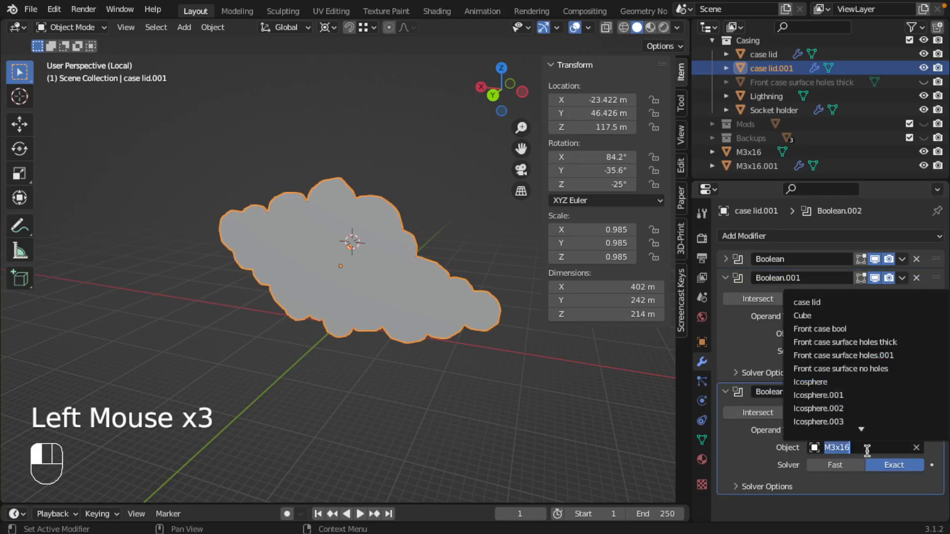
text(.001)
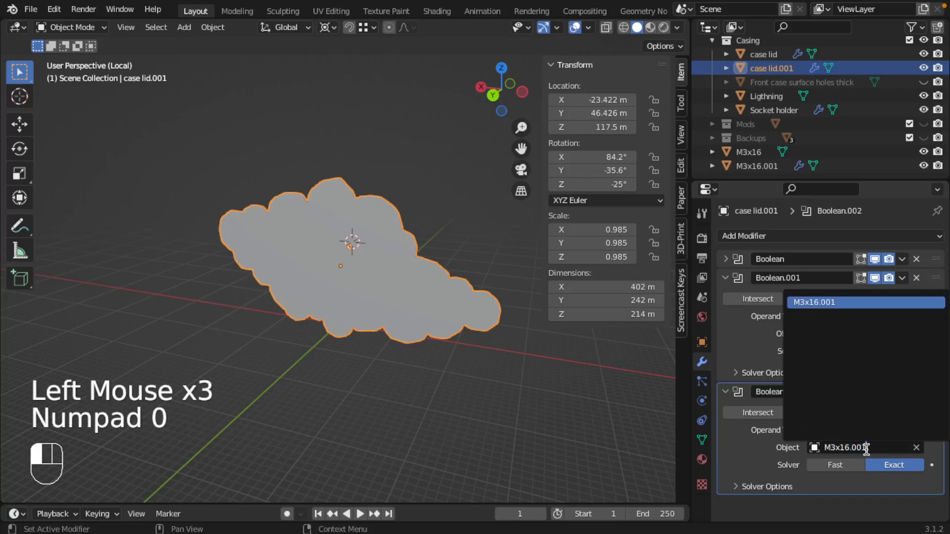
key(Return)
scroll(374, 195, up, 4)
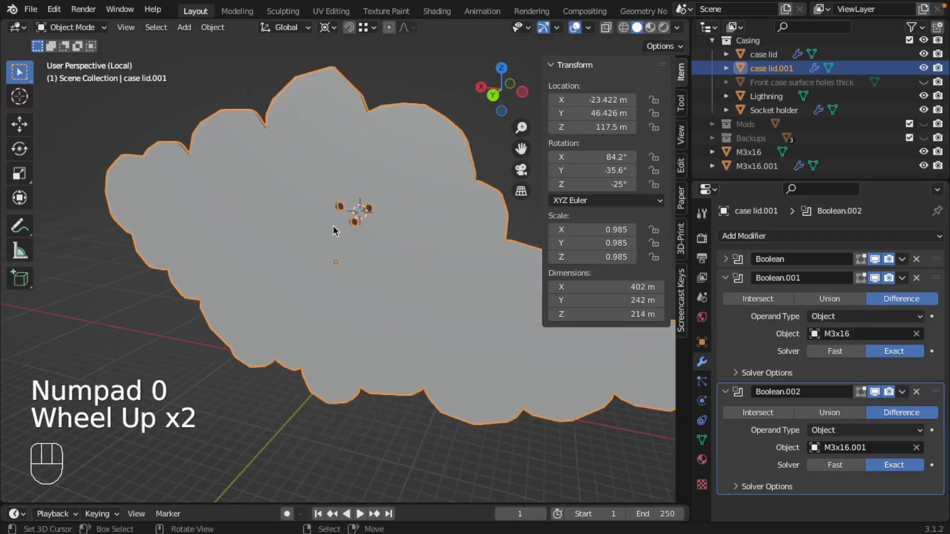
shift+middle_drag(374, 194, 338, 173)
scroll(381, 202, down, 2)
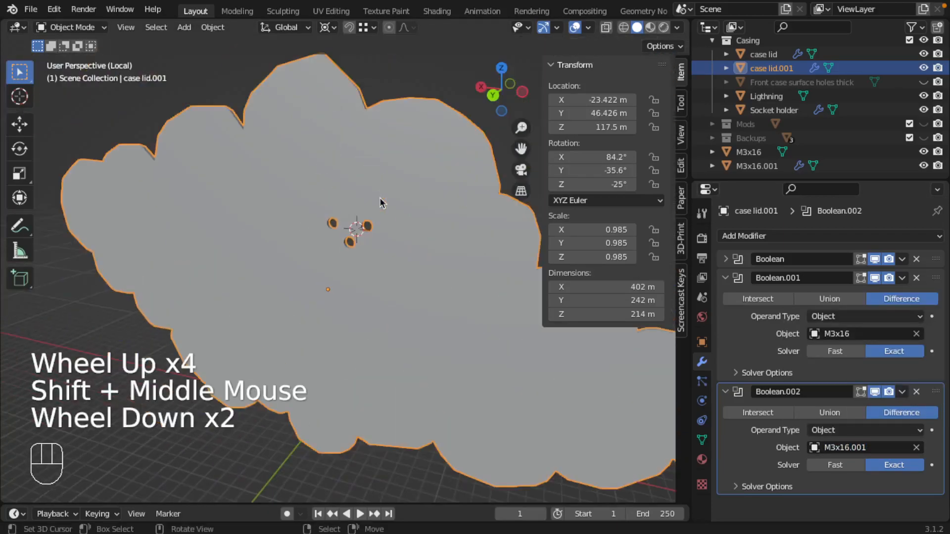
middle_drag(422, 249, 267, 238)
key(slash)
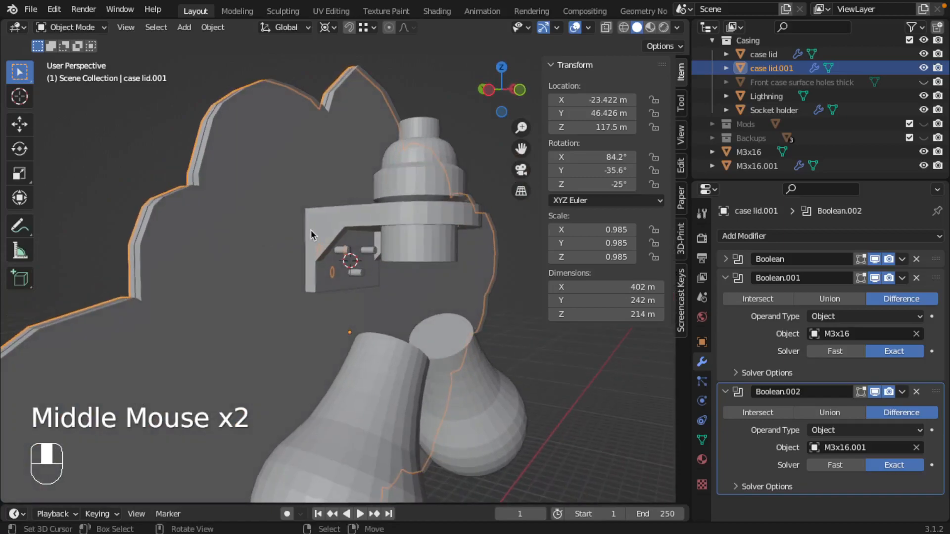
Step: Move both screw objects, M3x16 and M3x16.001, into the Mods collection
scroll(341, 246, down, 1)
scroll(346, 245, down, 2)
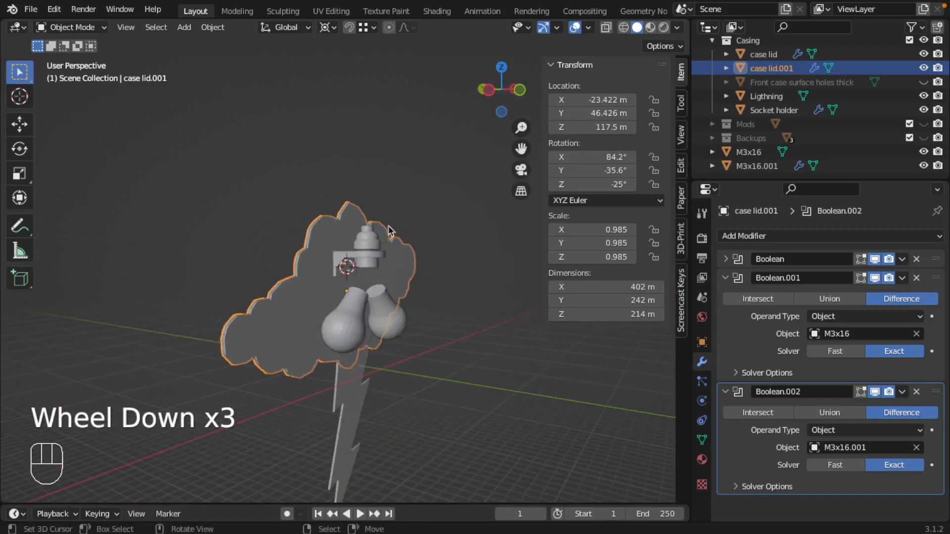
click(748, 152)
shift+click(755, 165)
drag(754, 166, 757, 125)
middle_drag(364, 253, 458, 264)
scroll(369, 258, up, 4)
scroll(254, 253, down, 5)
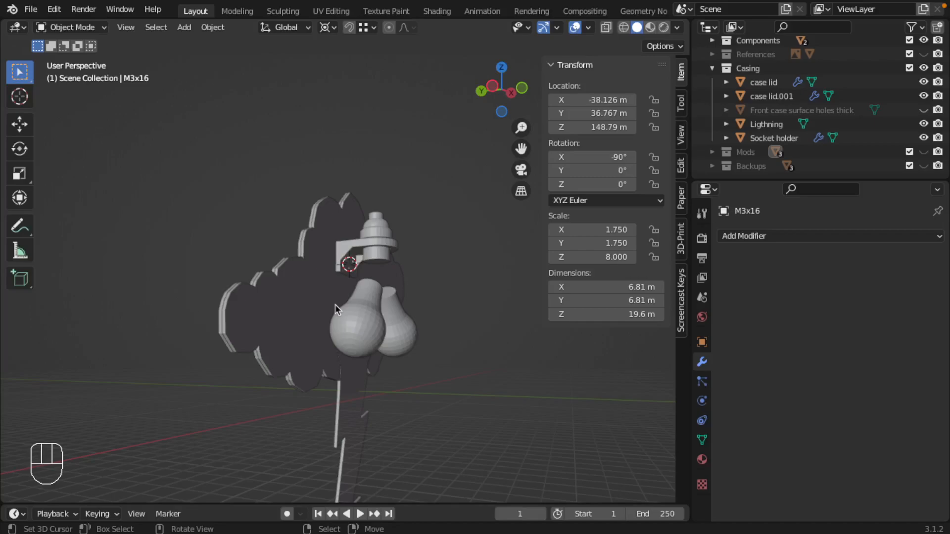
Step: Select the Ligthning object and show its overlap with the case lids in the right orthographic view
right_click(358, 396)
middle_drag(400, 409, 439, 365)
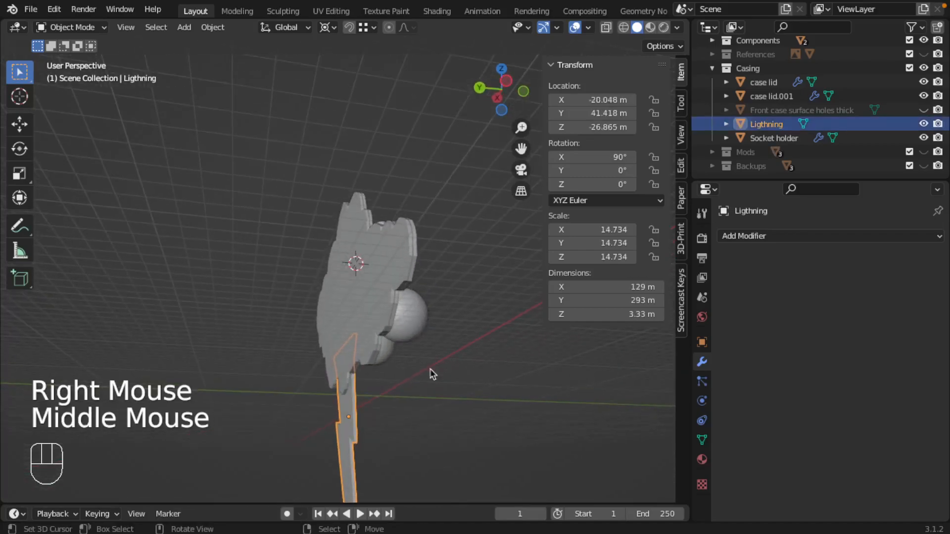
scroll(365, 375, up, 2)
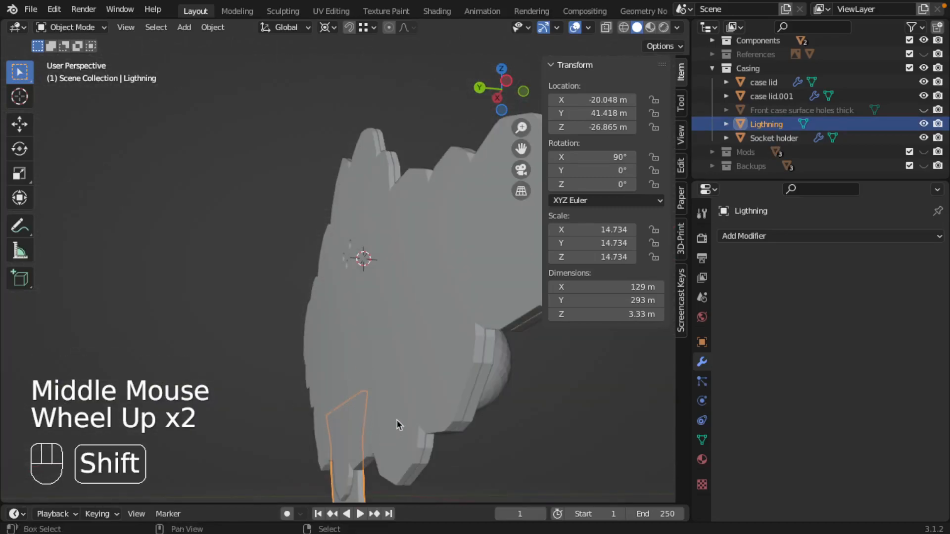
shift+middle_drag(397, 422, 362, 325)
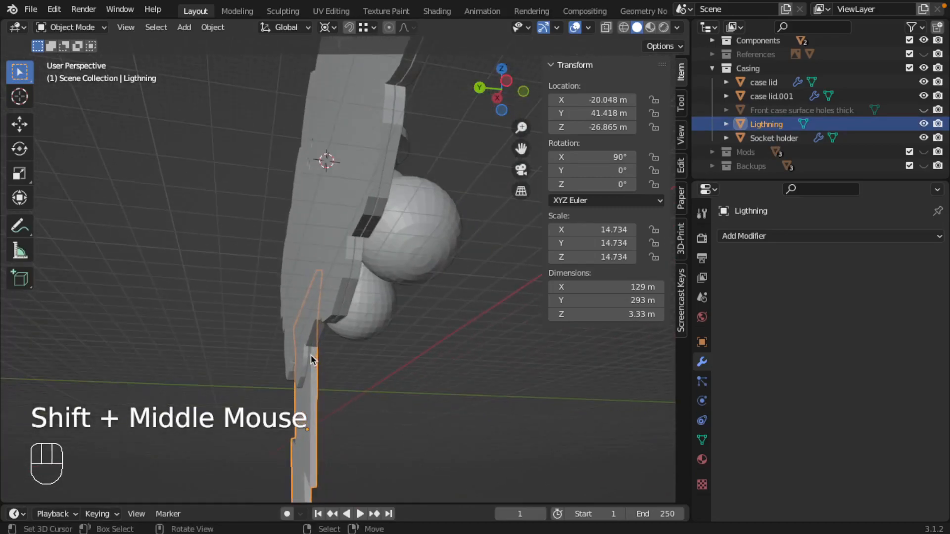
key(KP_3)
scroll(389, 344, up, 2)
shift+middle_drag(390, 344, 325, 292)
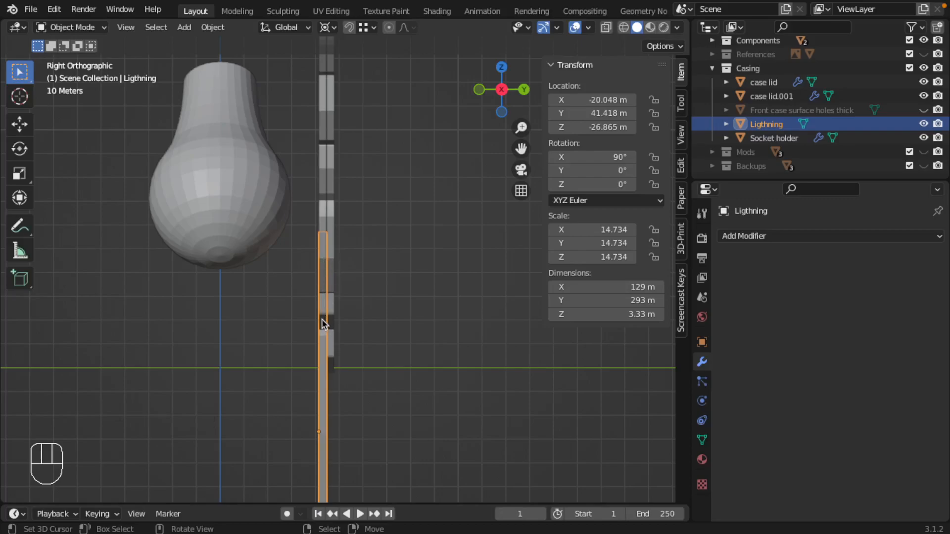
key(s)
key(y)
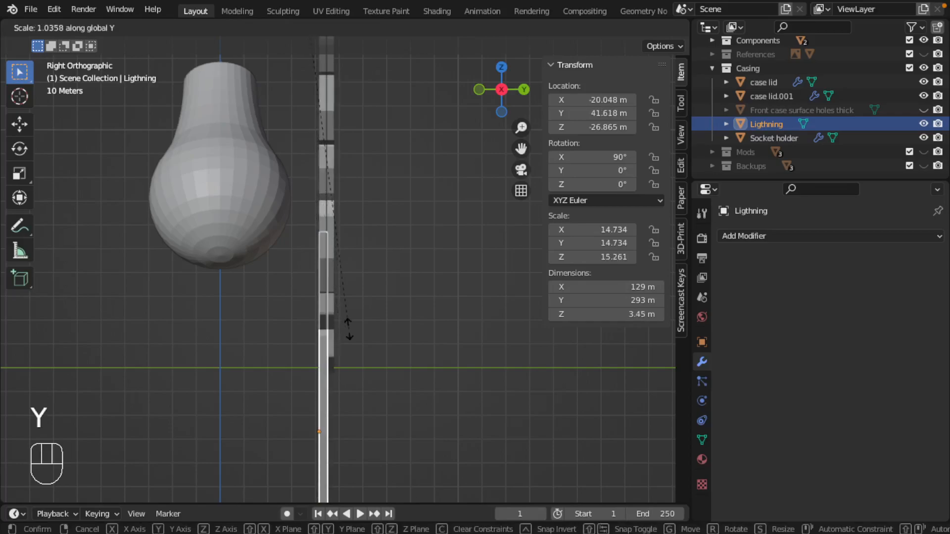
key(Escape)
Step: Set the transform pivot point to Individual Origins and move the lightning's origin to its Center of Mass (Volume)
click(328, 29)
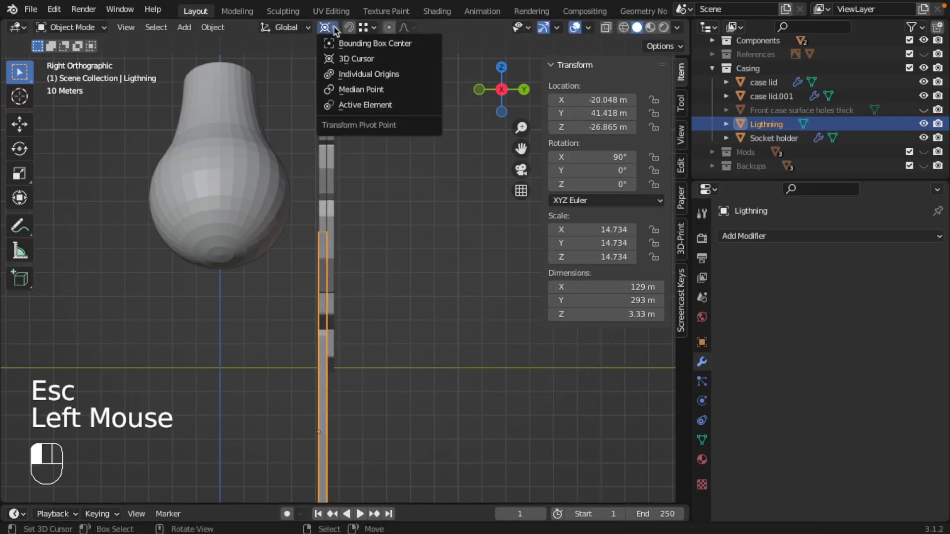
click(354, 74)
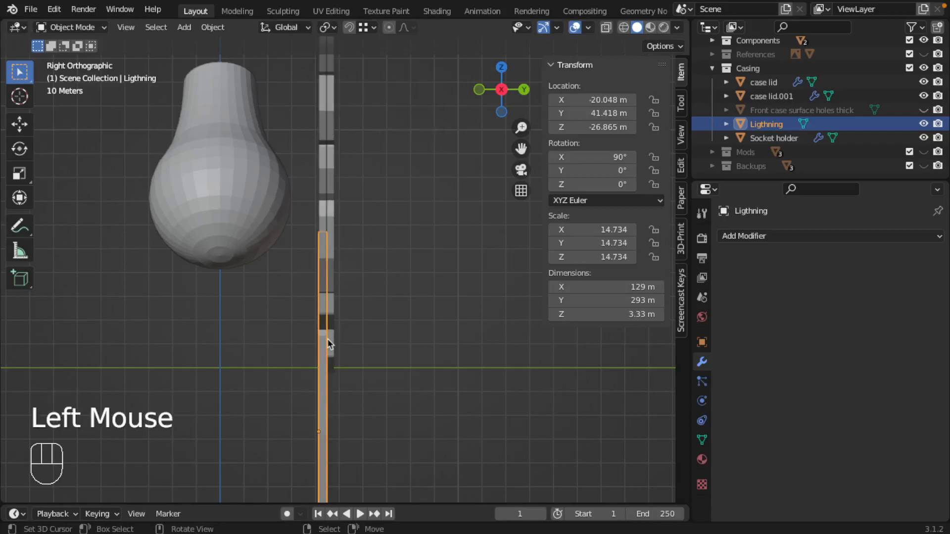
scroll(328, 339, down, 2)
scroll(333, 373, up, 2)
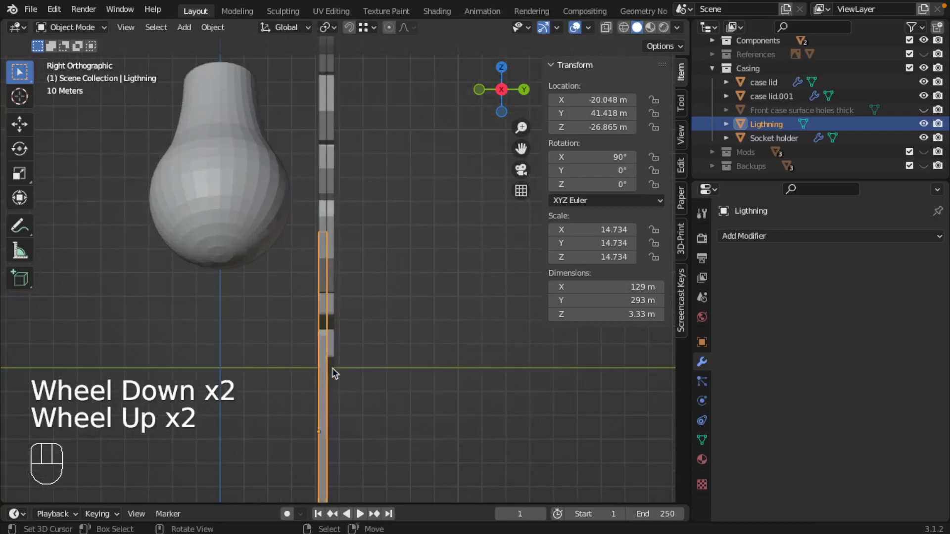
key(ctrl+shift+alt+c)
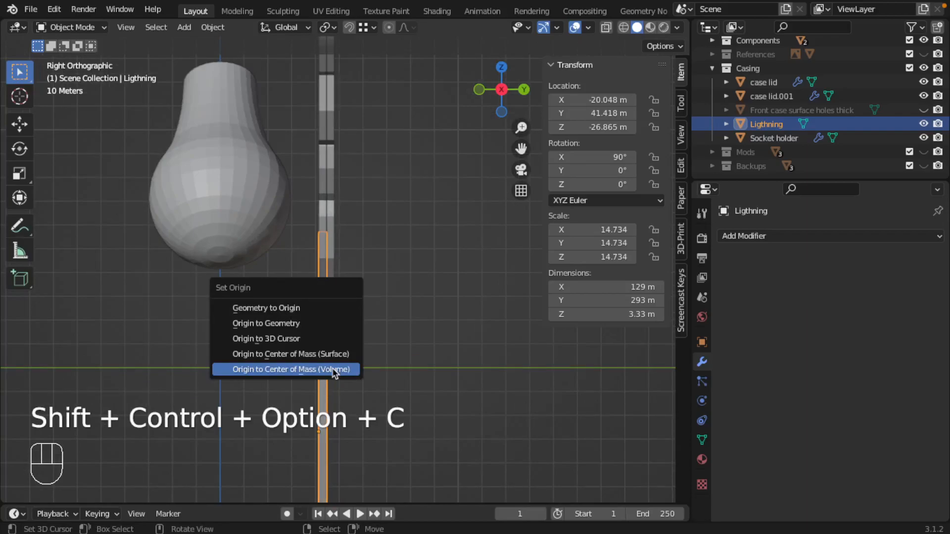
click(332, 369)
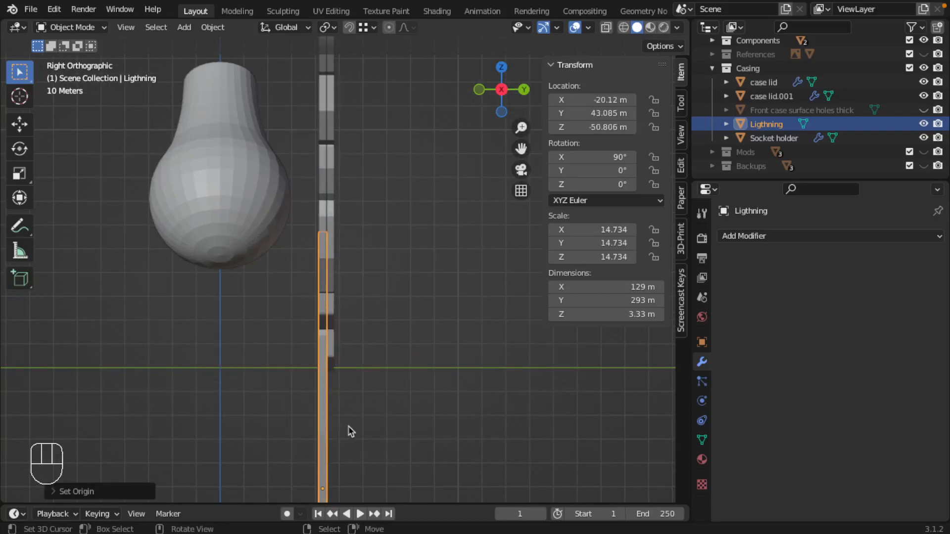
Step: Scale the lightning along global Y to about 7.03 m thick and move it along Y to about 44.55 m
key(s)
key(y)
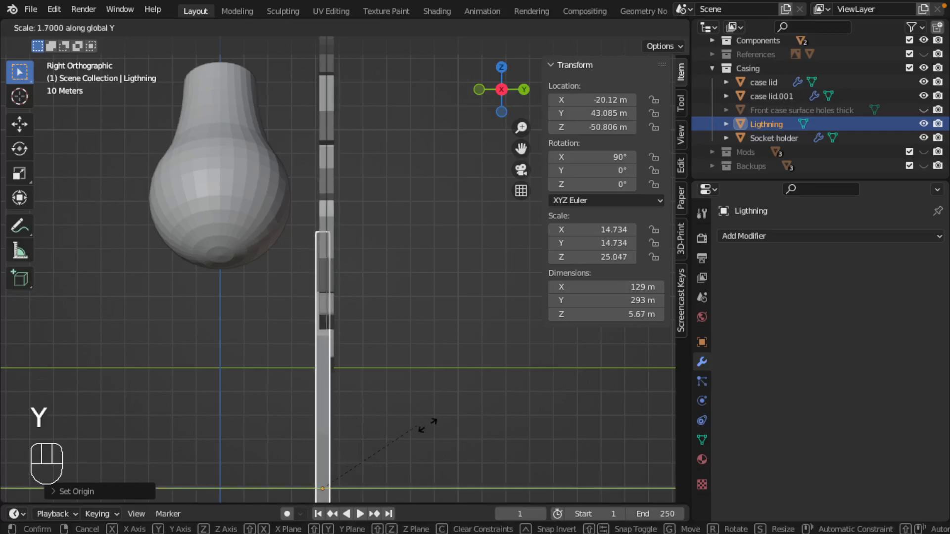
click(376, 382)
key(g)
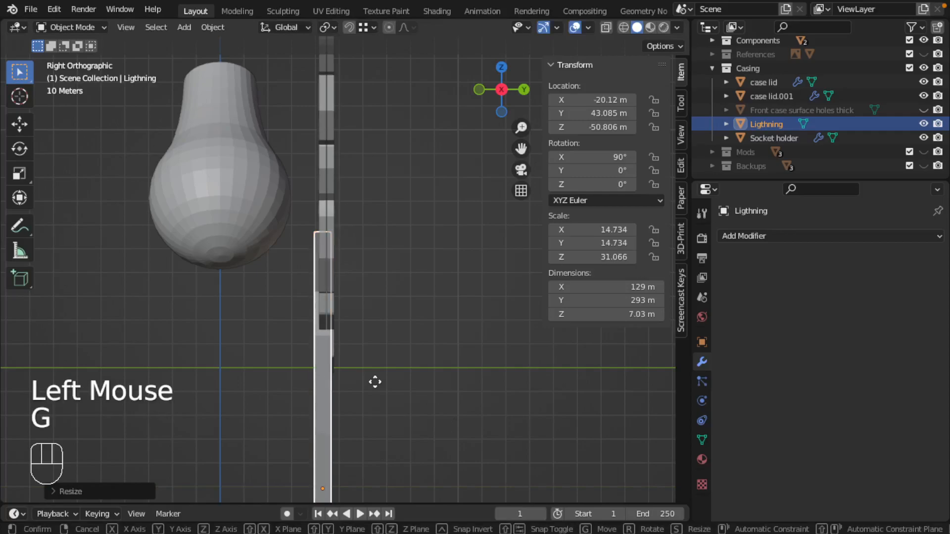
key(y)
click(377, 381)
Step: Select case lid.001, examine how the lightning meets it, and inspect the lid alone in local view
middle_drag(377, 381, 274, 325)
right_click(180, 191)
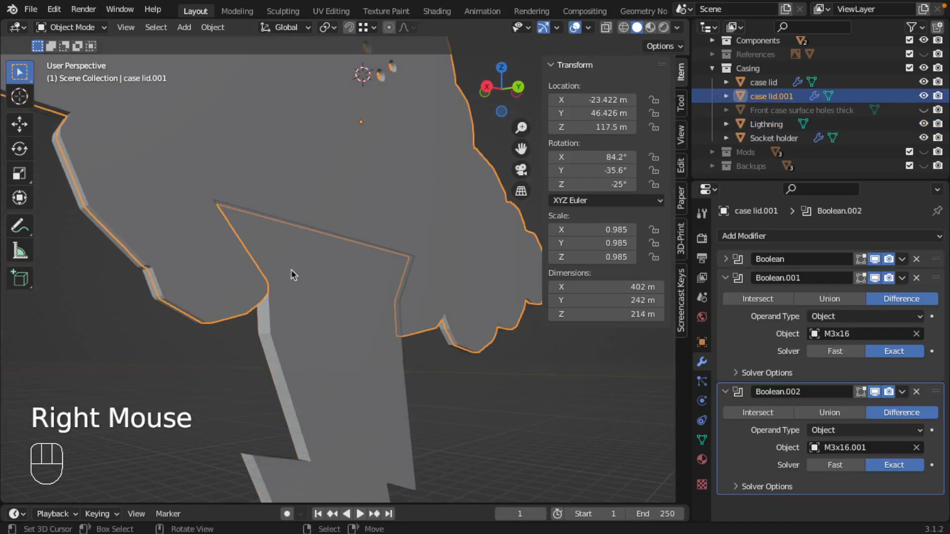
scroll(292, 269, down, 2)
scroll(292, 270, down, 3)
right_click(310, 216)
right_click(311, 216)
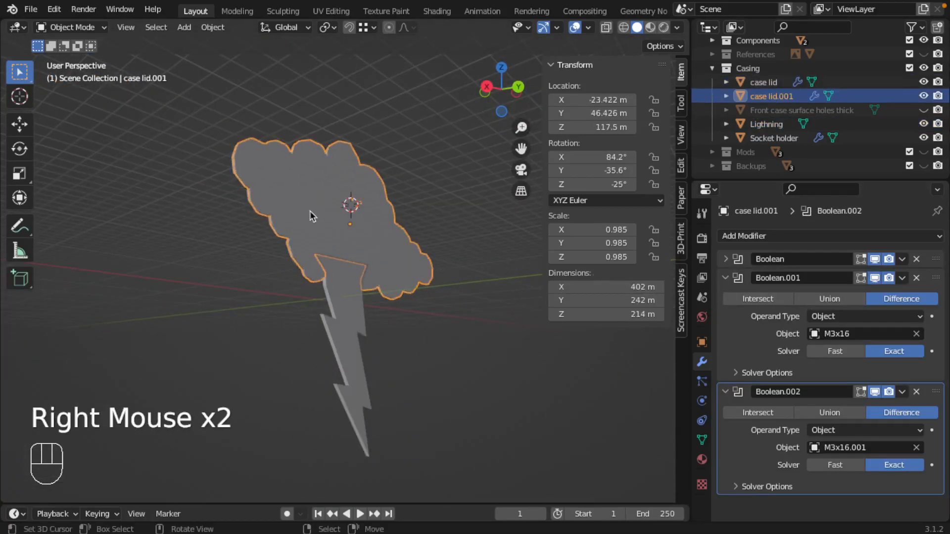
key(slash)
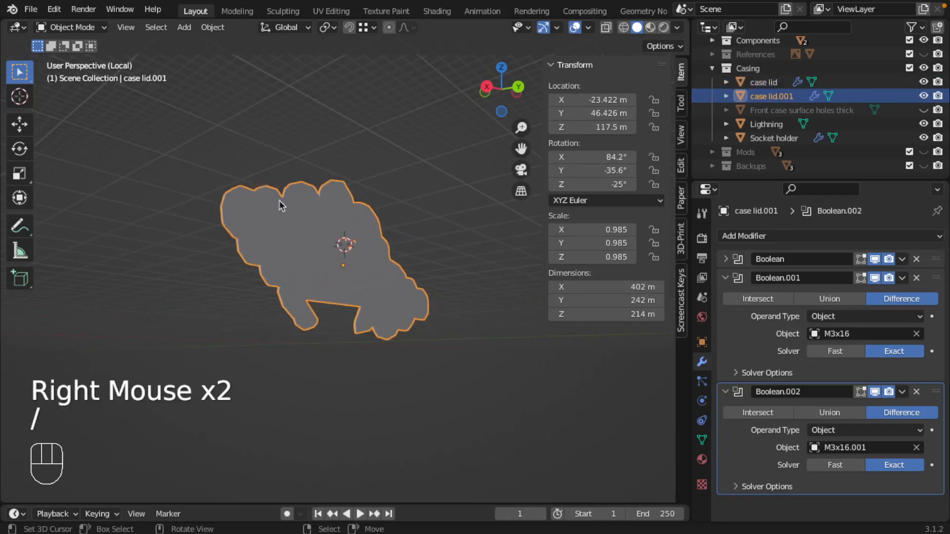
middle_drag(373, 318, 358, 326)
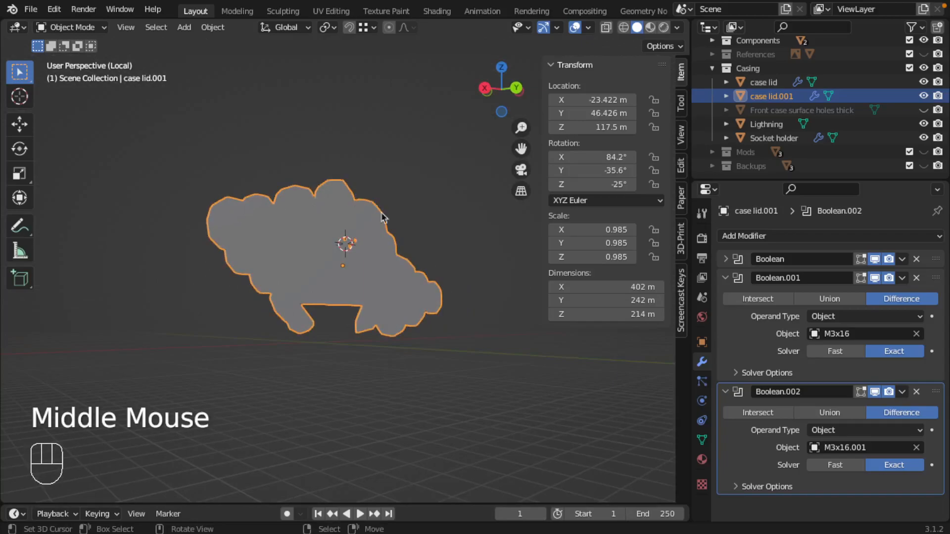
middle_drag(395, 294, 392, 295)
key(slash)
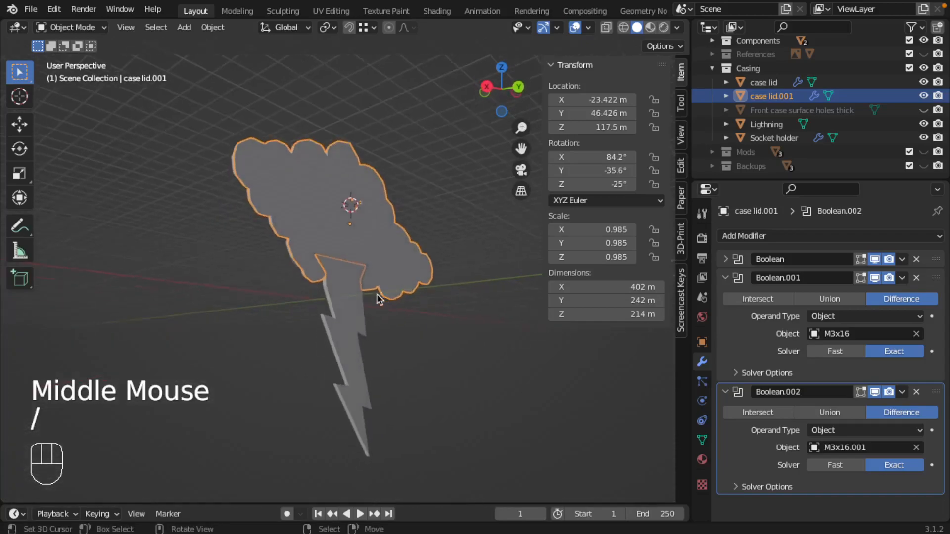
Step: Select the lightning and check from the side how its thickness fits the two case lids
right_click(334, 292)
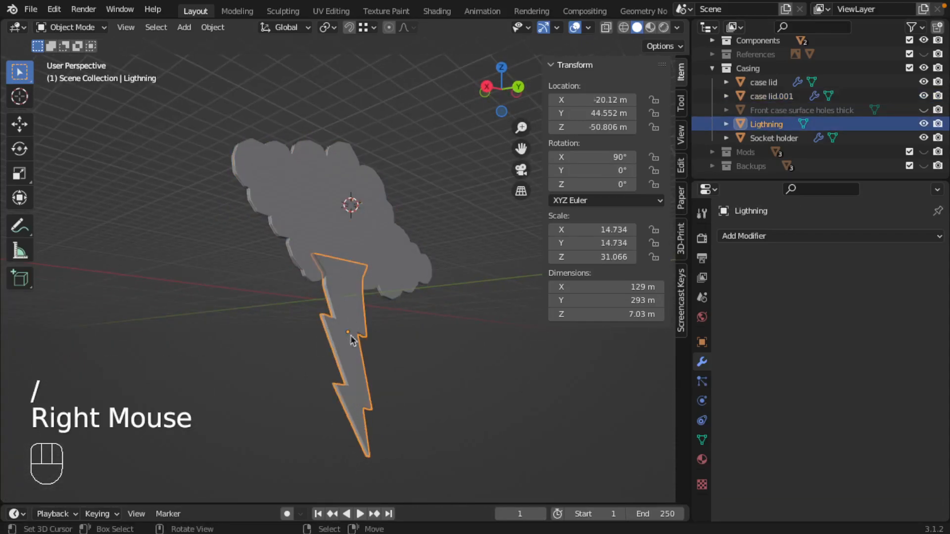
middle_drag(327, 262, 379, 291)
scroll(331, 269, up, 4)
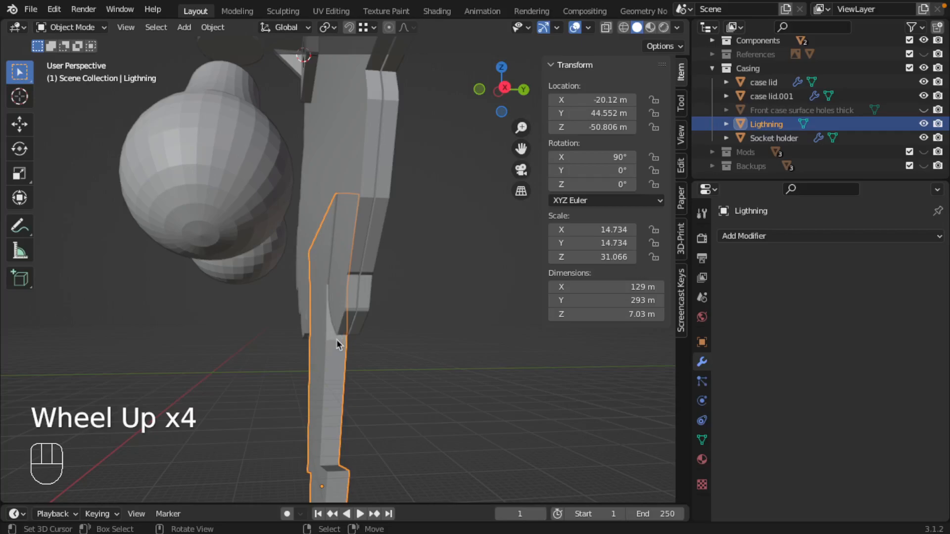
Step: Isolate case lid in local view and examine its screw holes and lightning cutout
right_click(309, 223)
key(slash)
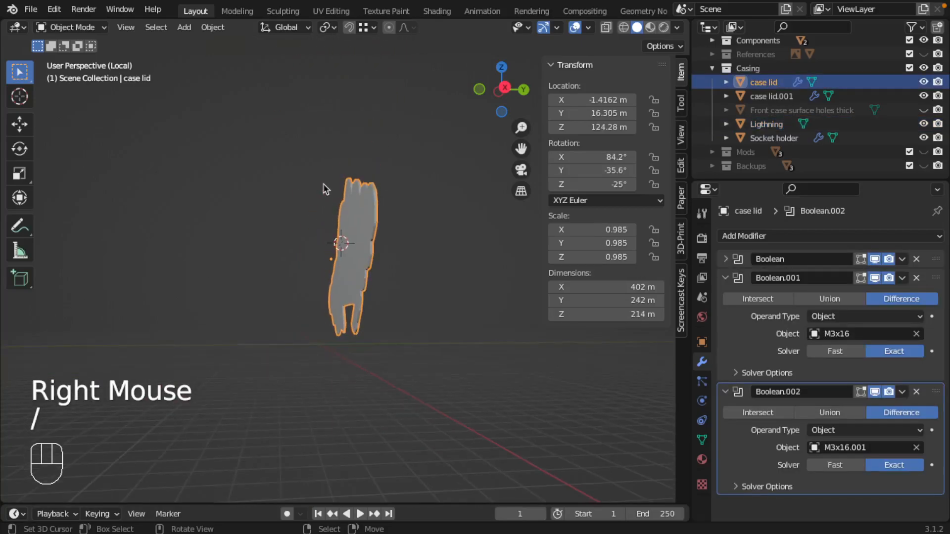
middle_drag(322, 189, 393, 239)
scroll(344, 238, up, 4)
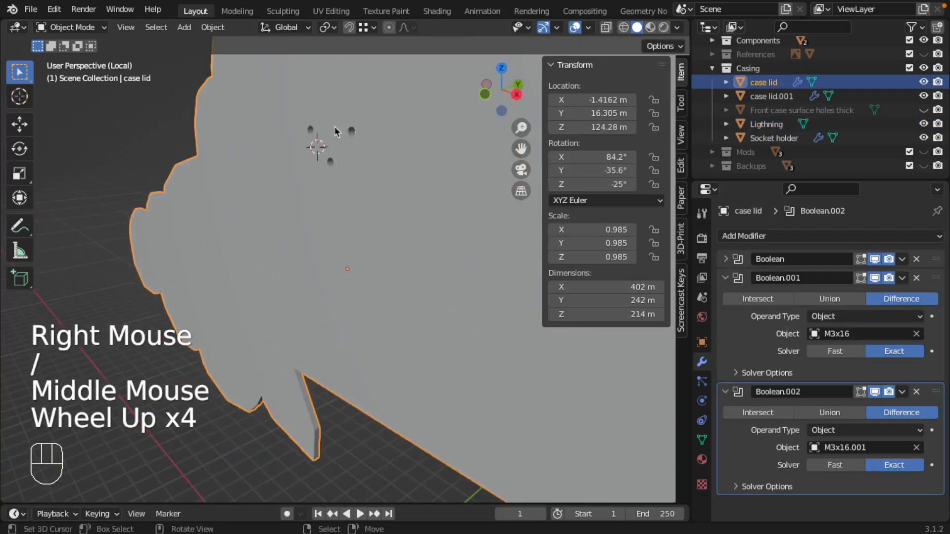
scroll(351, 156, down, 4)
middle_drag(366, 201, 481, 313)
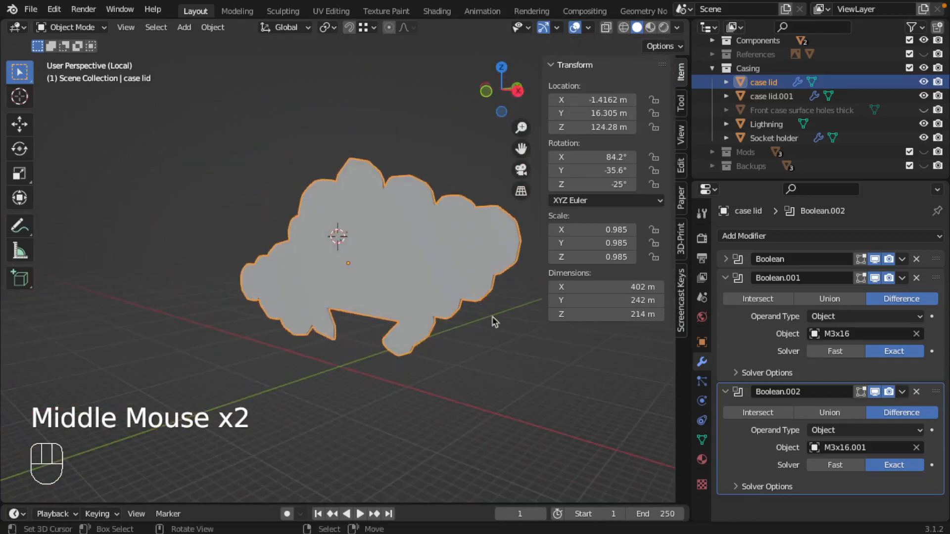
Step: Collapse the Boolean.001 and Boolean.002 modifiers of case lid and leave local view
click(725, 278)
click(725, 297)
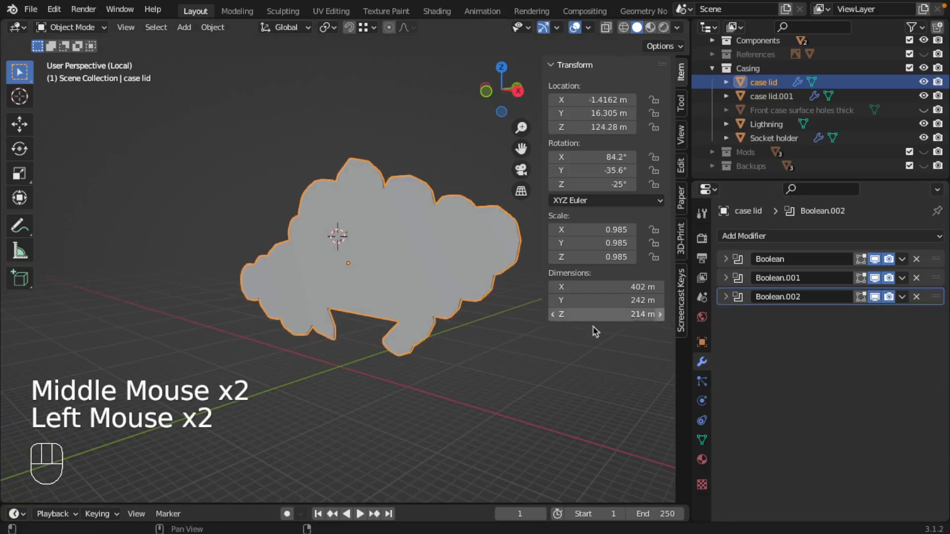
middle_click(445, 342)
key(slash)
Step: Select the Socket holder and collapse its Boolean and Boolean.001 modifiers
scroll(398, 277, down, 1)
scroll(398, 277, down, 1)
right_click(322, 134)
middle_drag(307, 215, 364, 179)
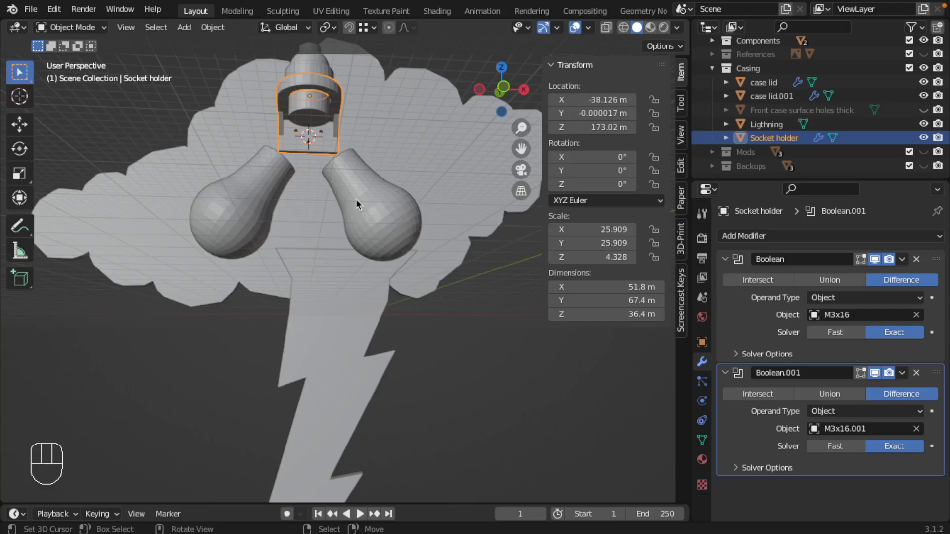
click(725, 259)
click(725, 278)
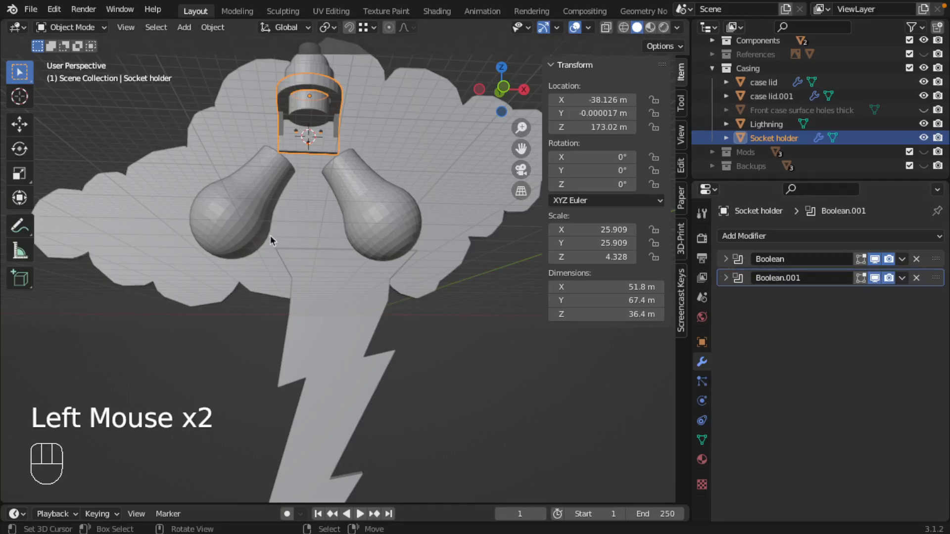